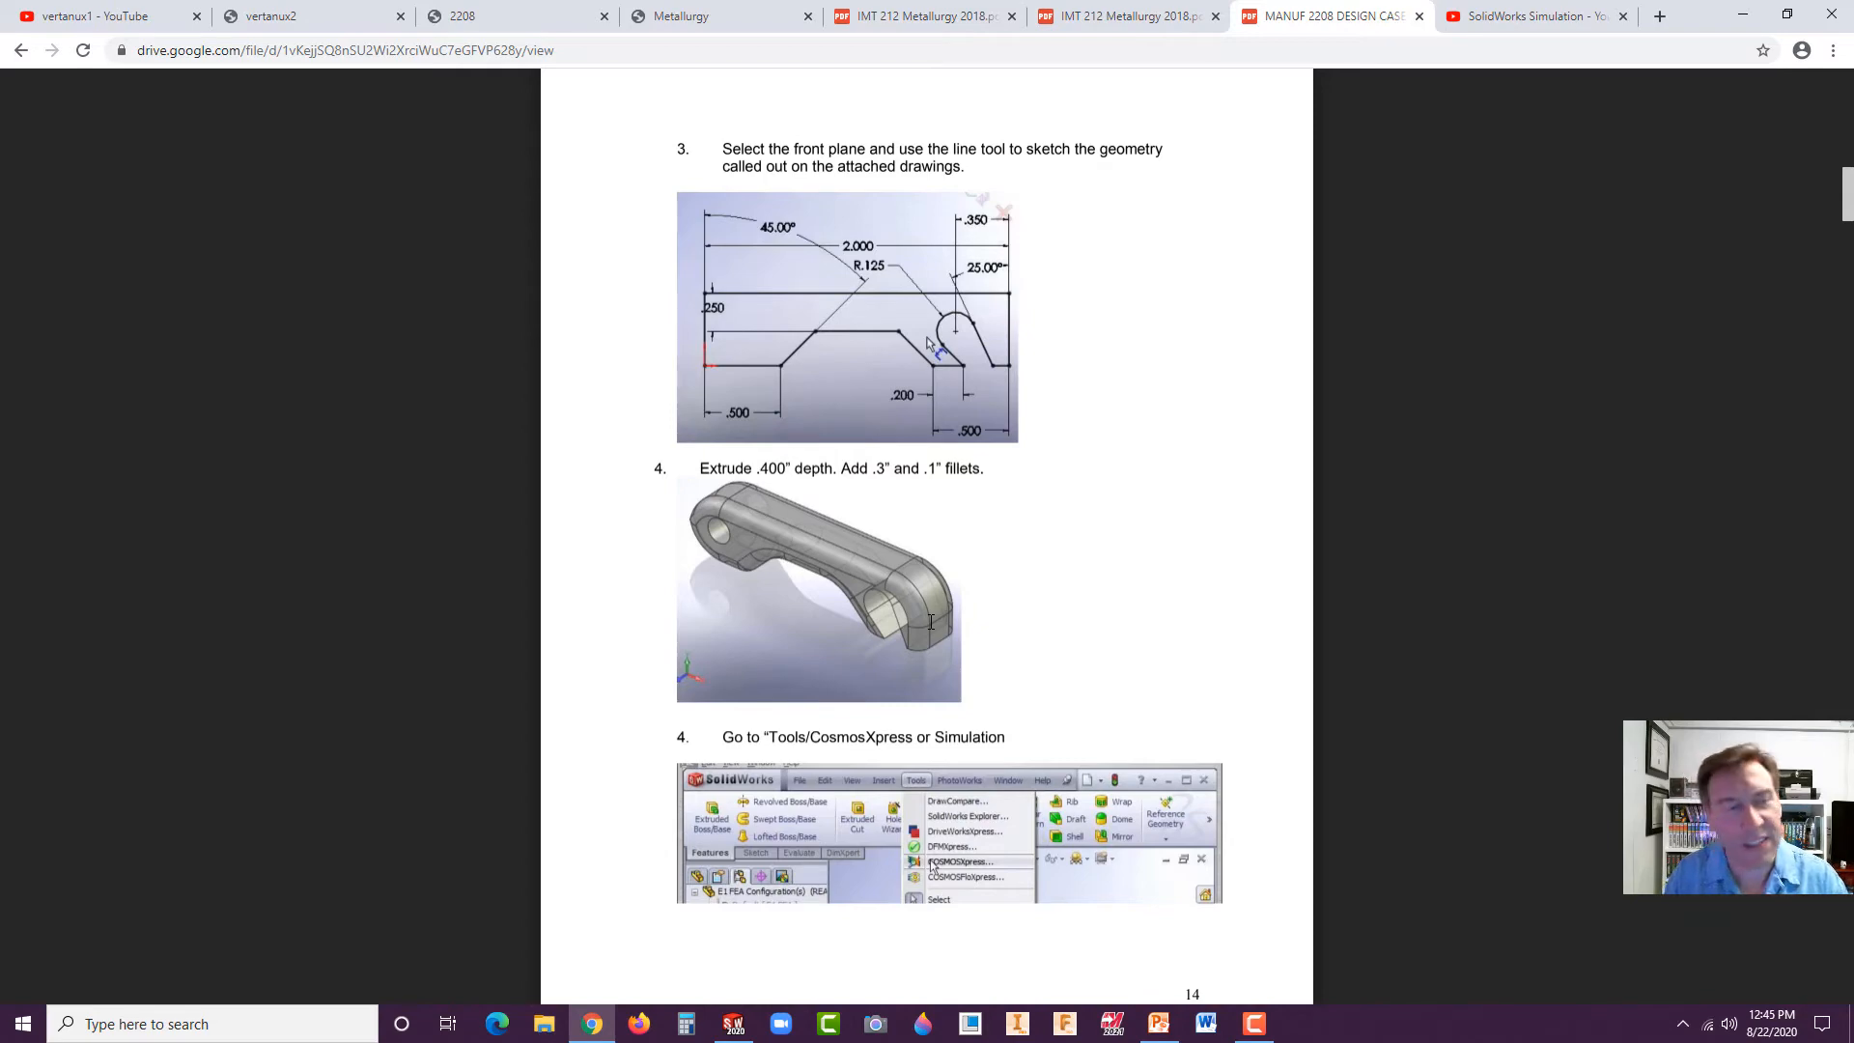
# Scroll the guide PDF to Exercise 1, Introduction to FEA, on page 13.
pyautogui.scroll(8, 1076, 583)
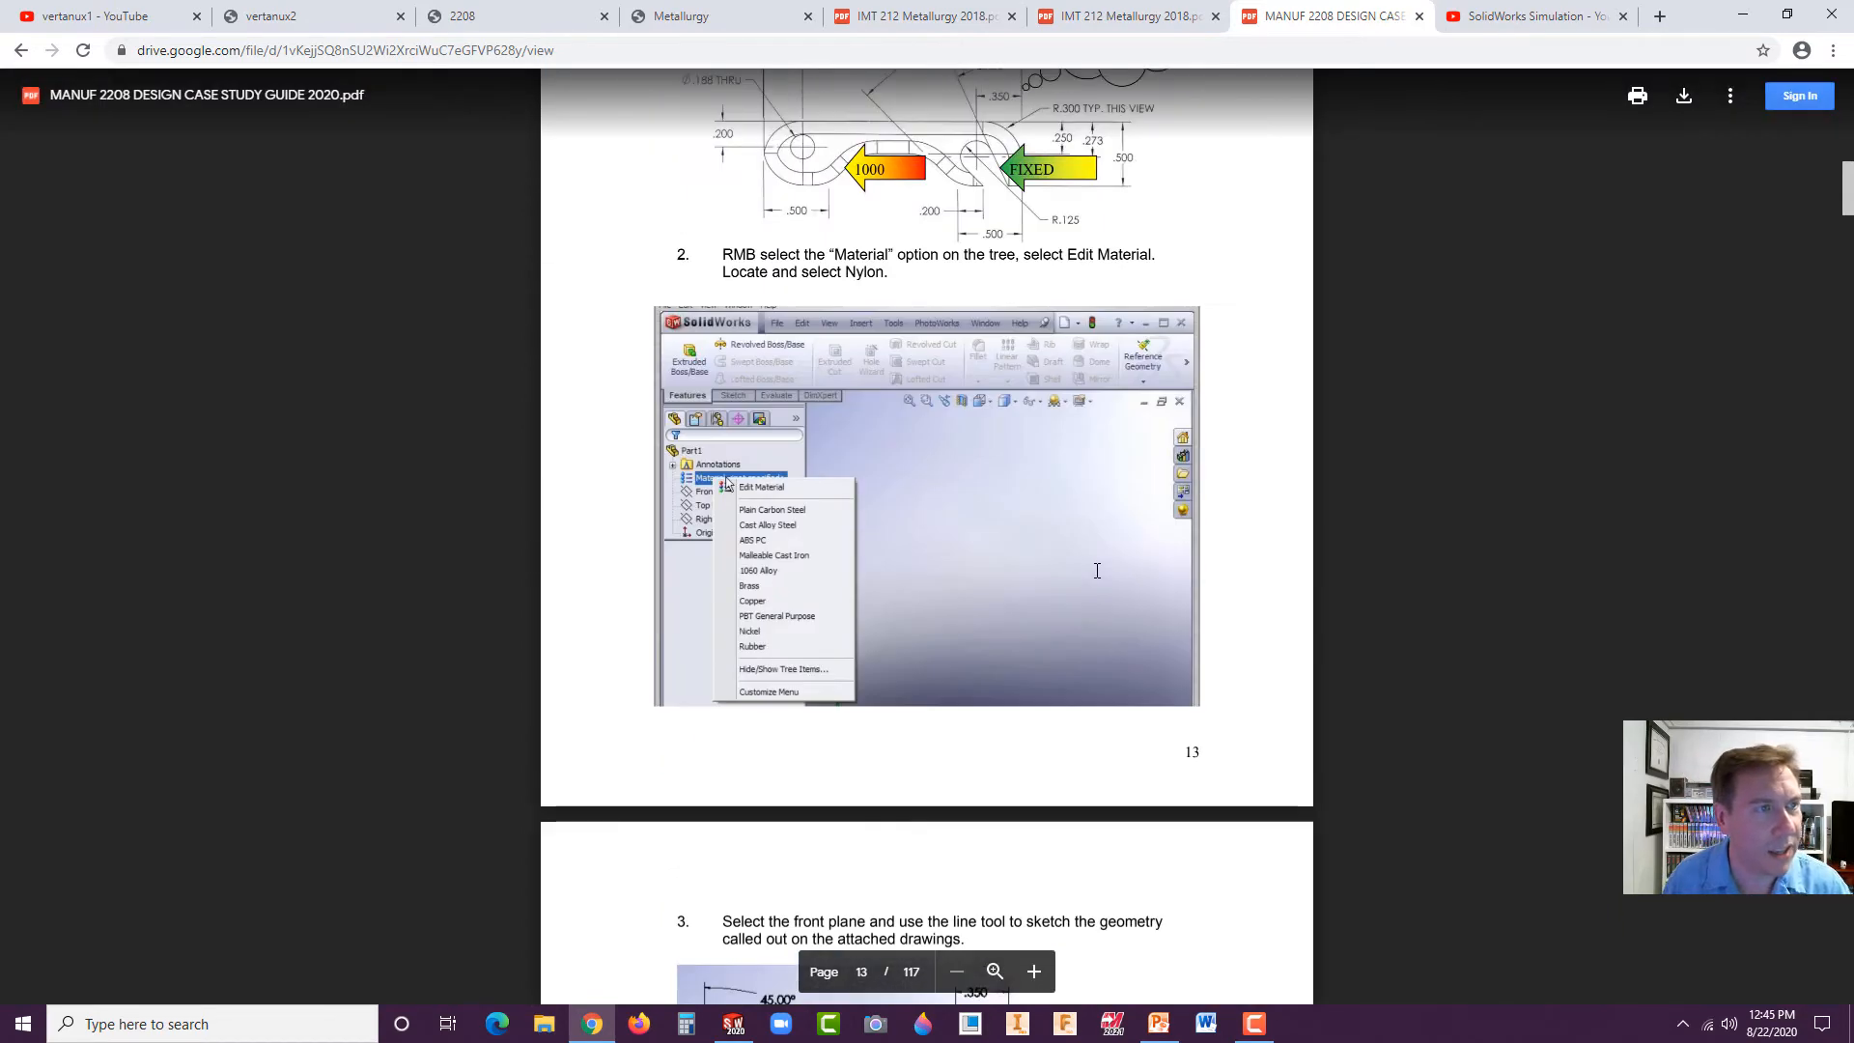
pyautogui.scroll(4, 1097, 571)
pyautogui.scroll(-2, 1033, 609)
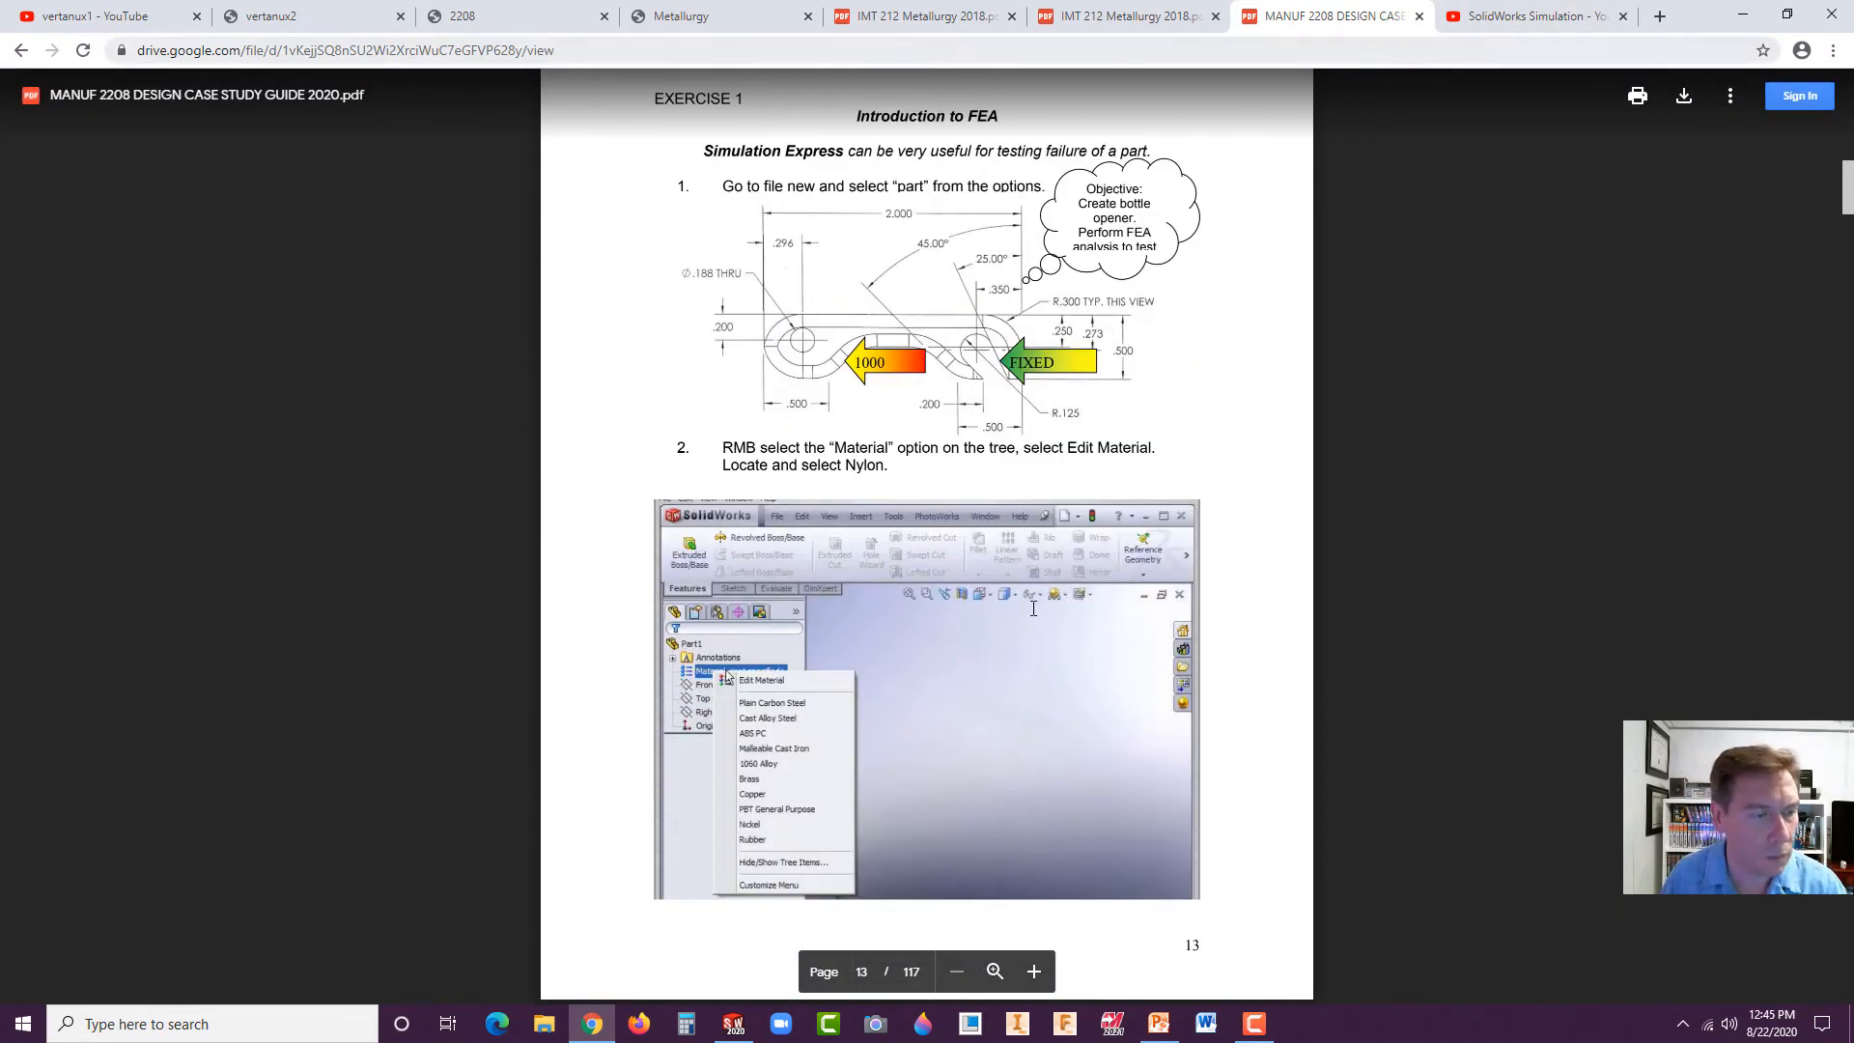
# Bring SOLIDWORKS forward, create a new Part, and start Sketch1 on the Front Plane.
pyautogui.click(731, 1030)
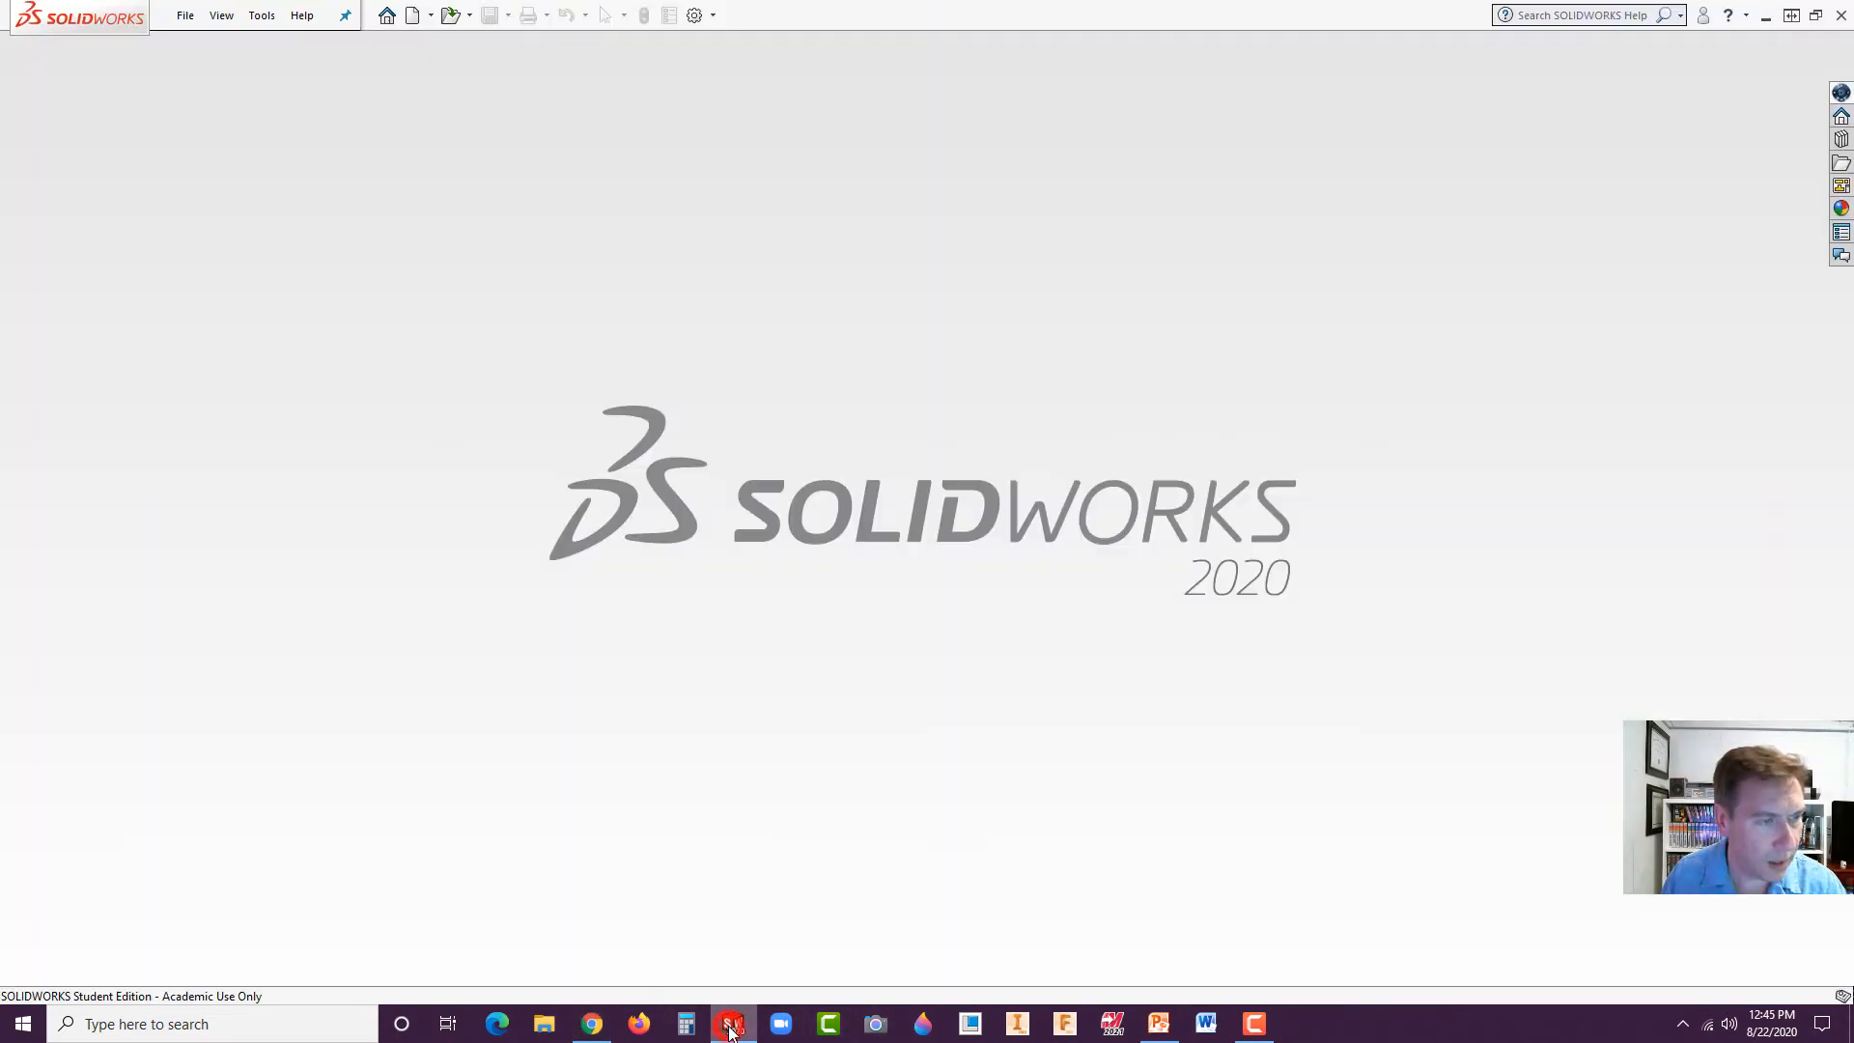
pyautogui.click(412, 14)
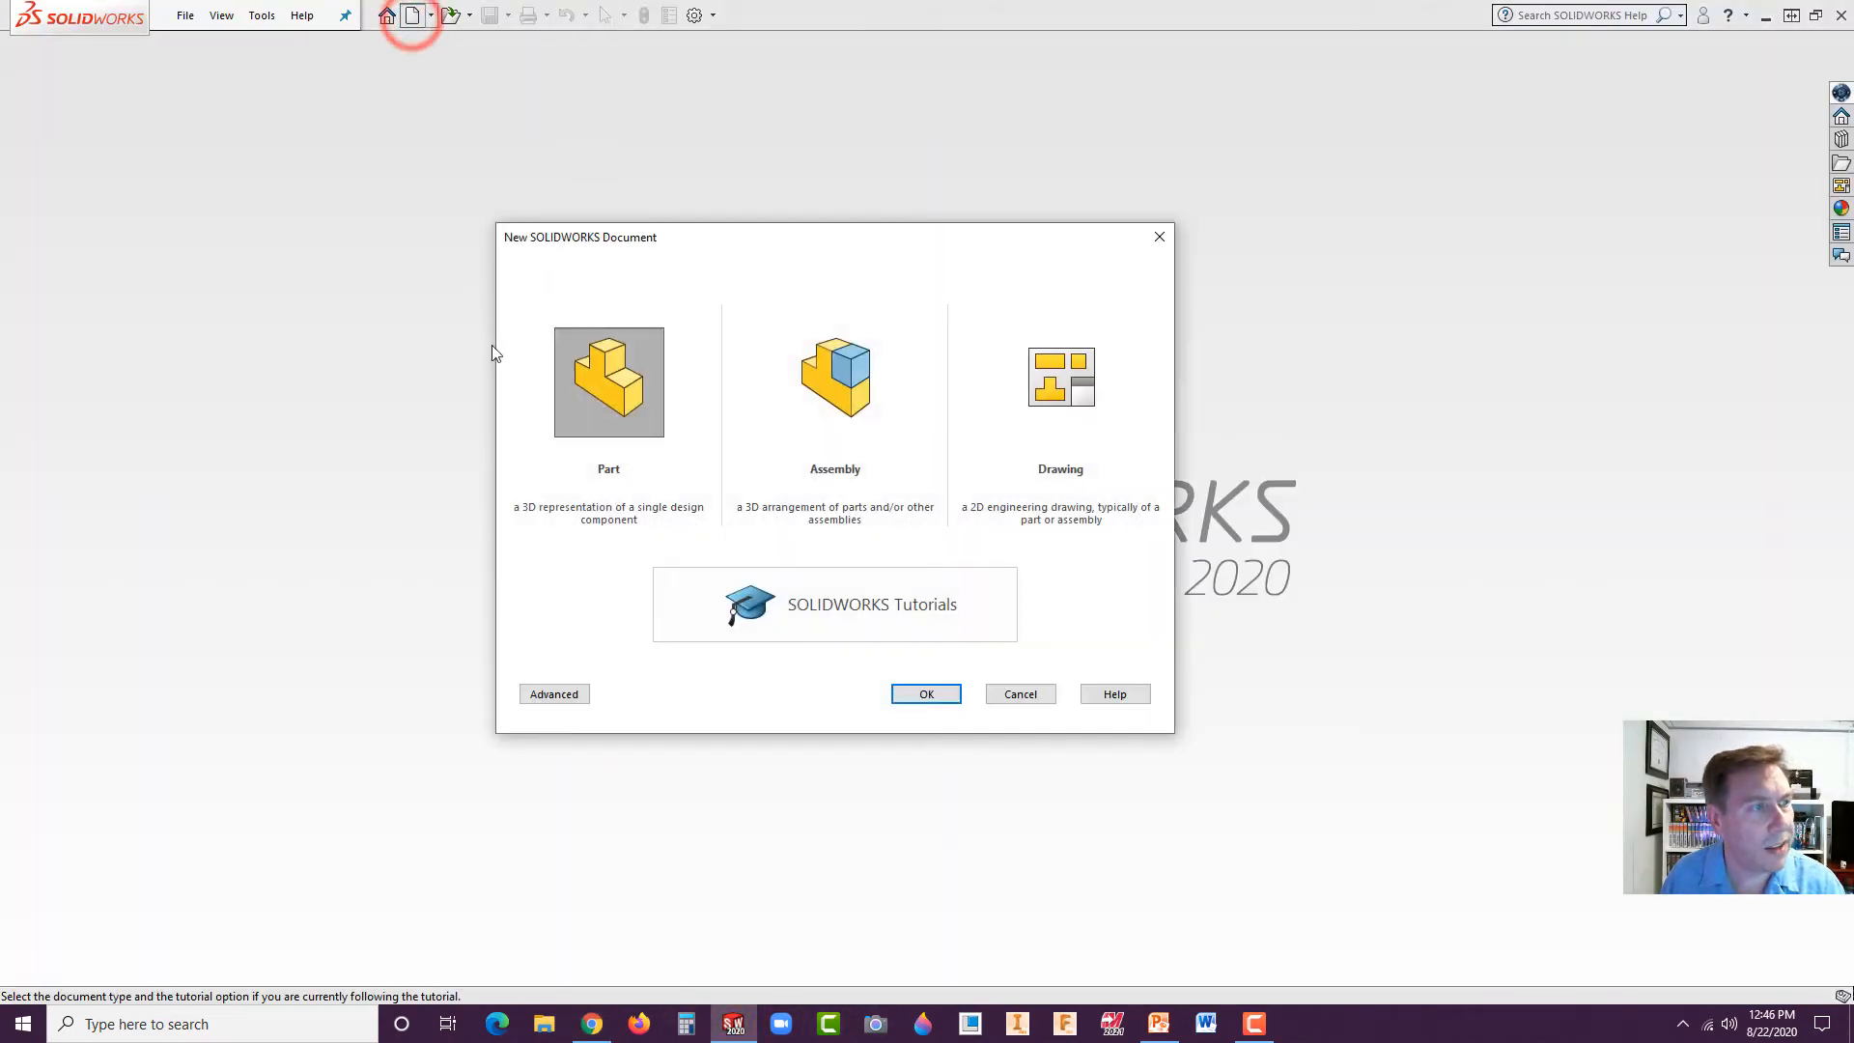
pyautogui.click(926, 694)
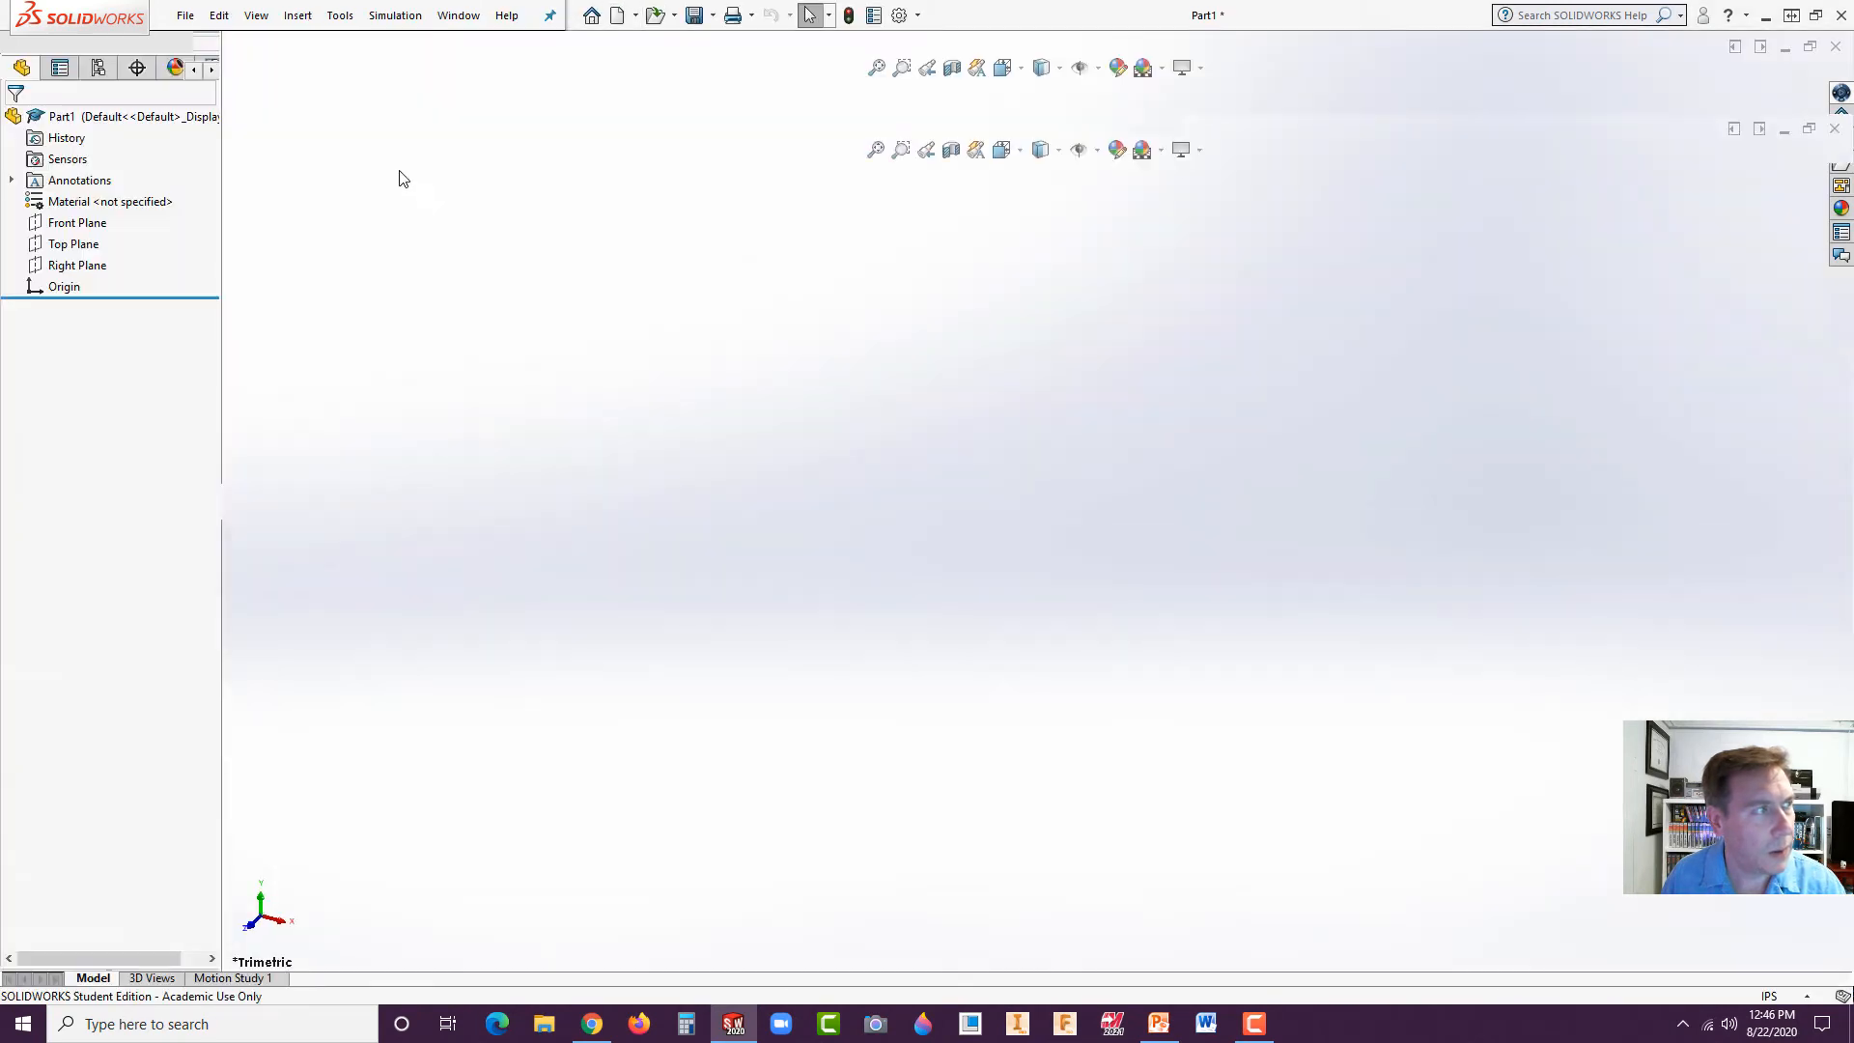
pyautogui.click(67, 225)
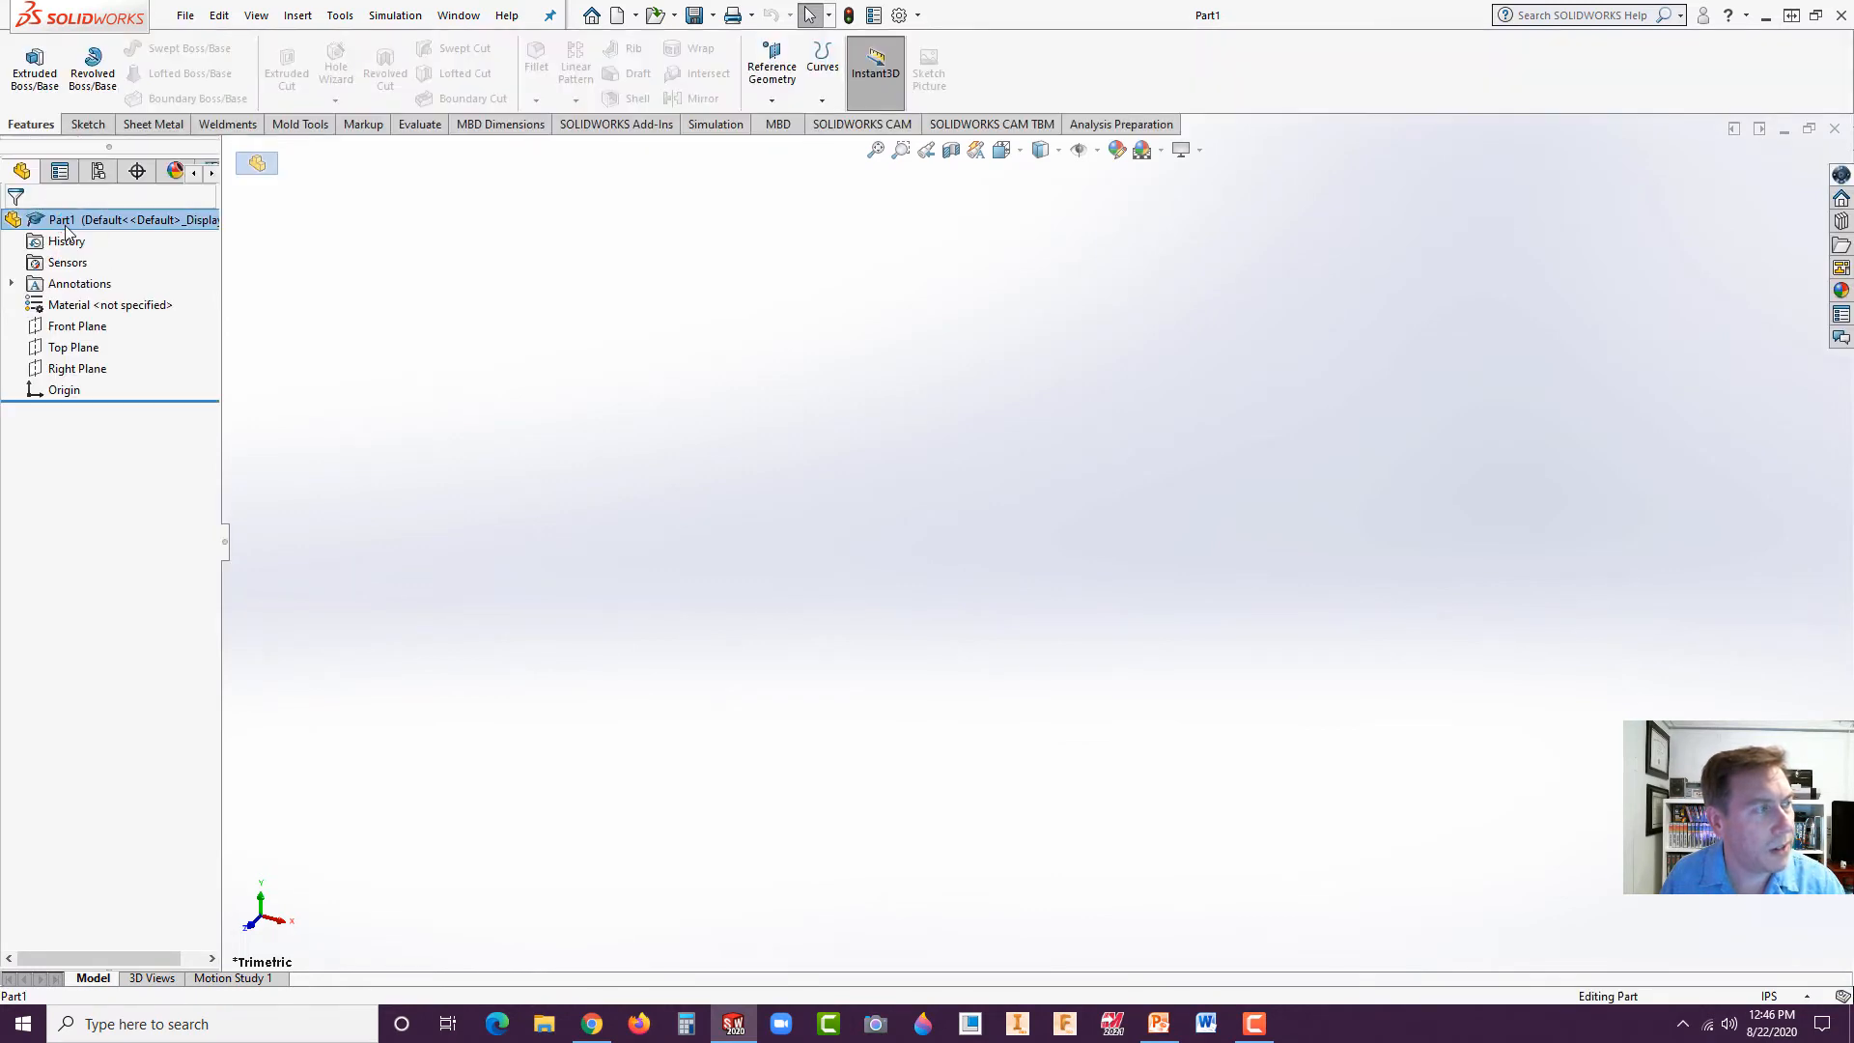
pyautogui.click(64, 330)
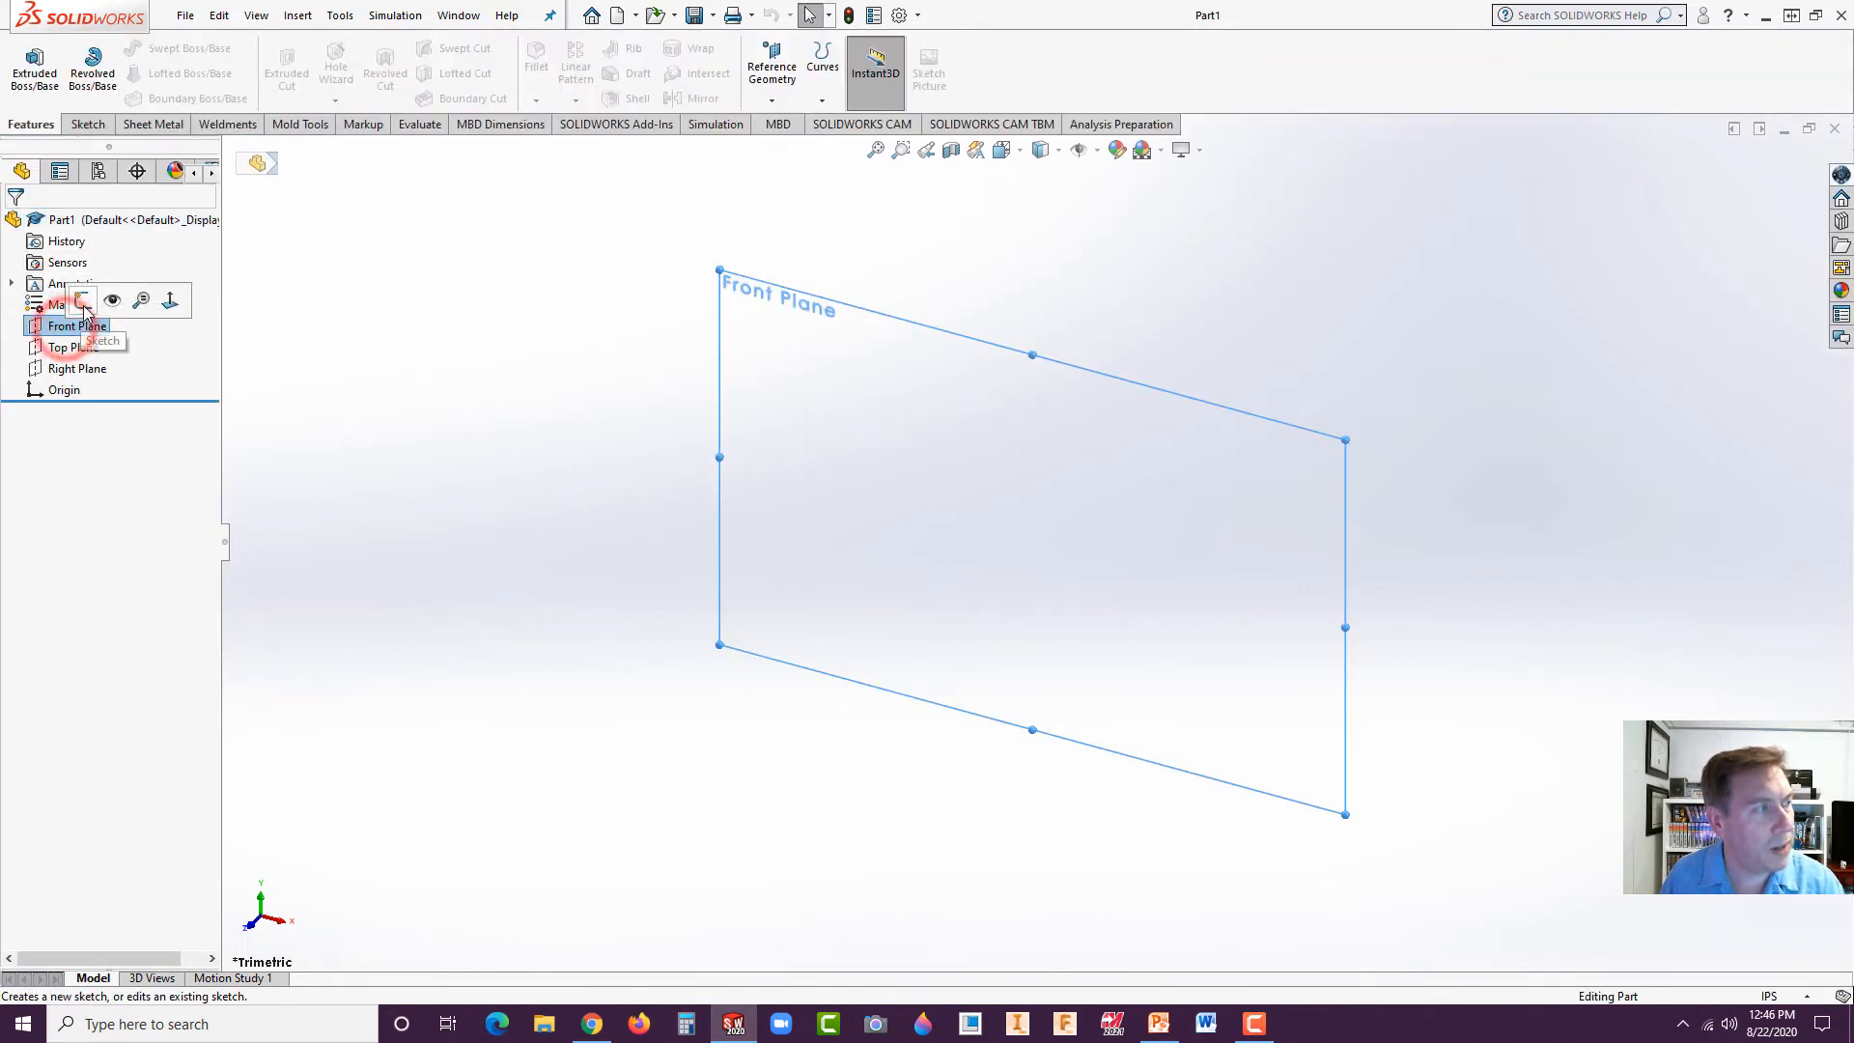
pyautogui.click(97, 300)
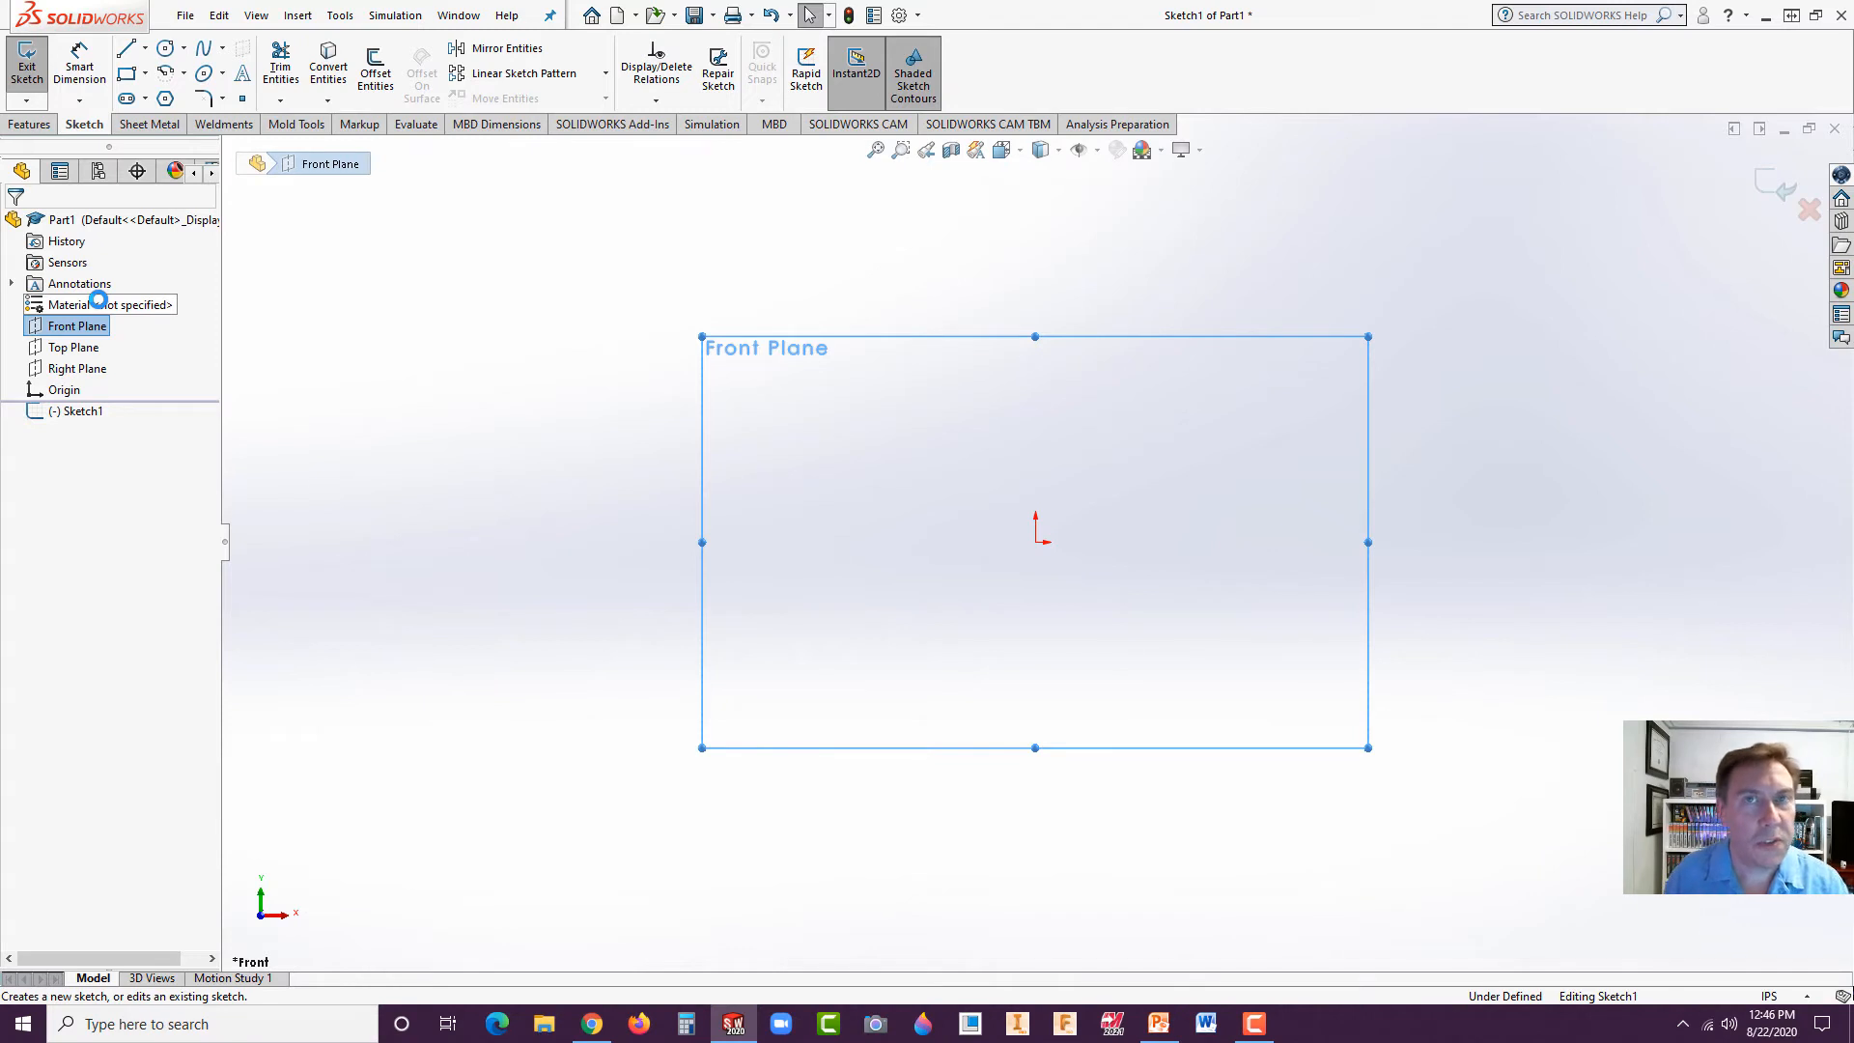
pyautogui.click(85, 307)
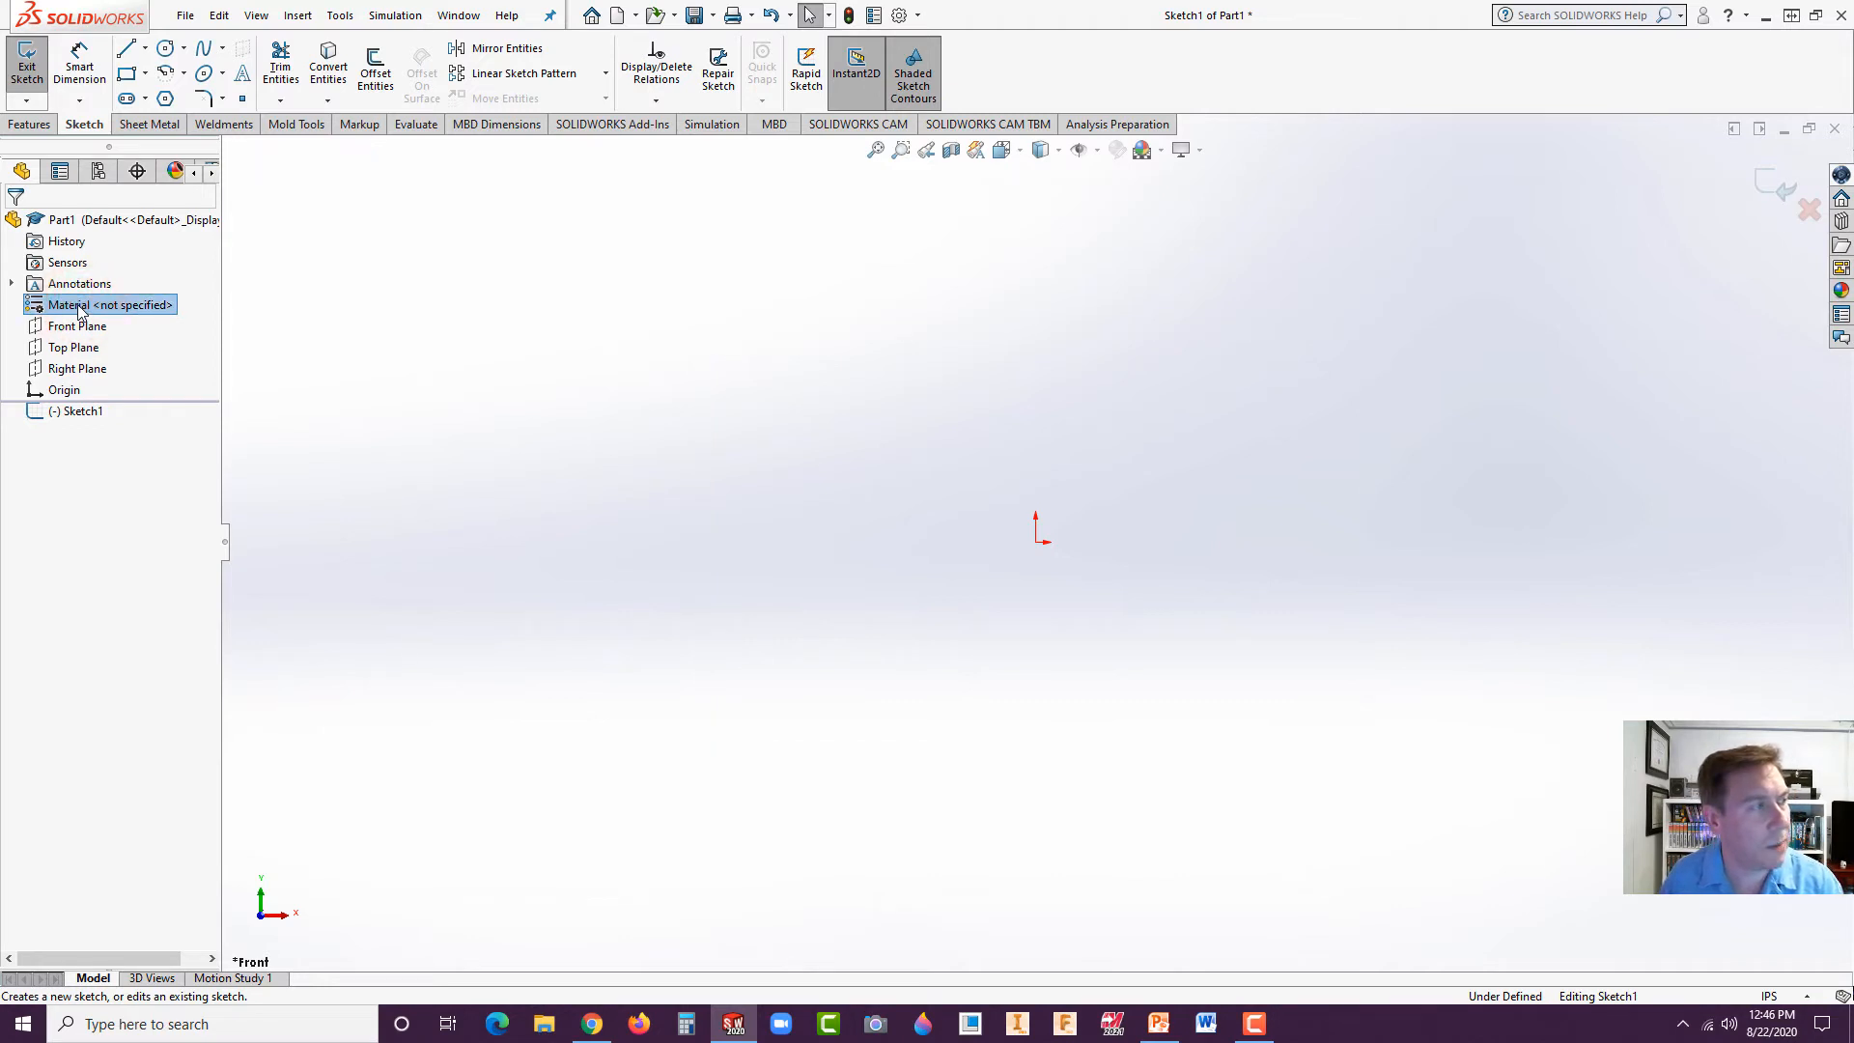
pyautogui.rightClick(82, 309)
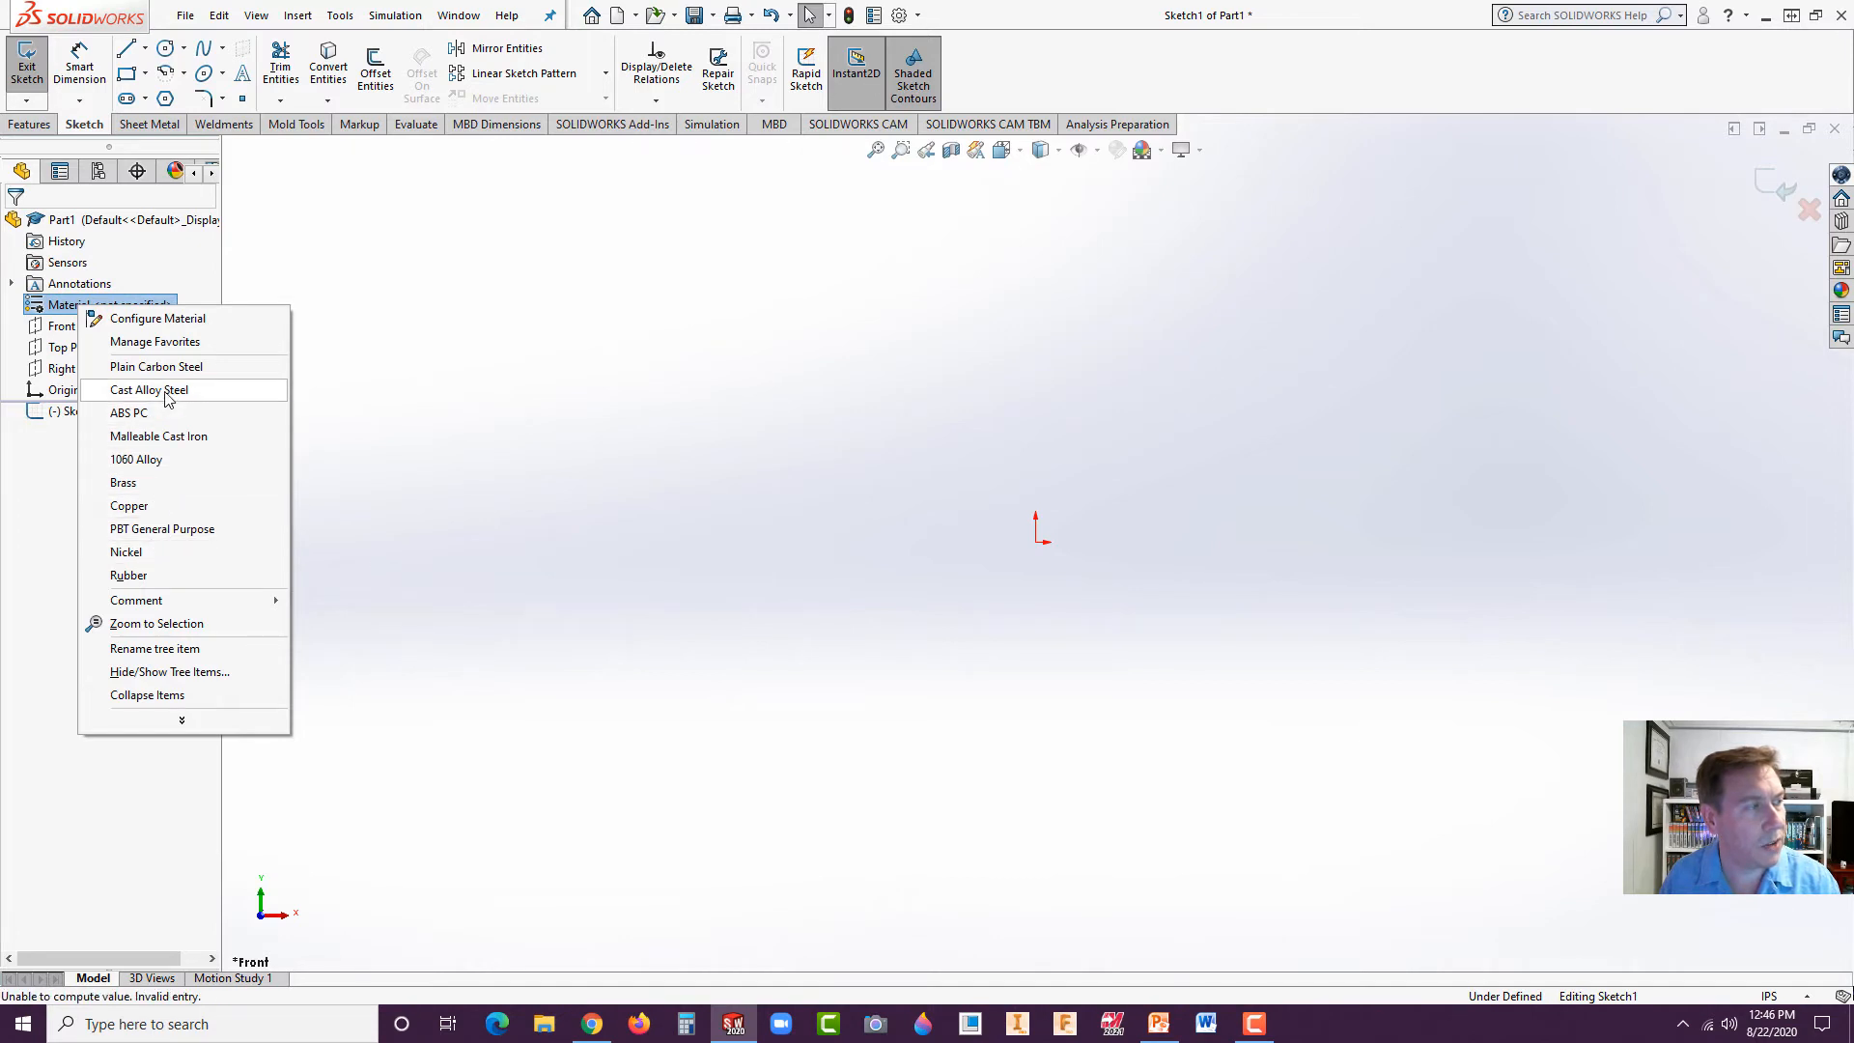
pyautogui.click(164, 462)
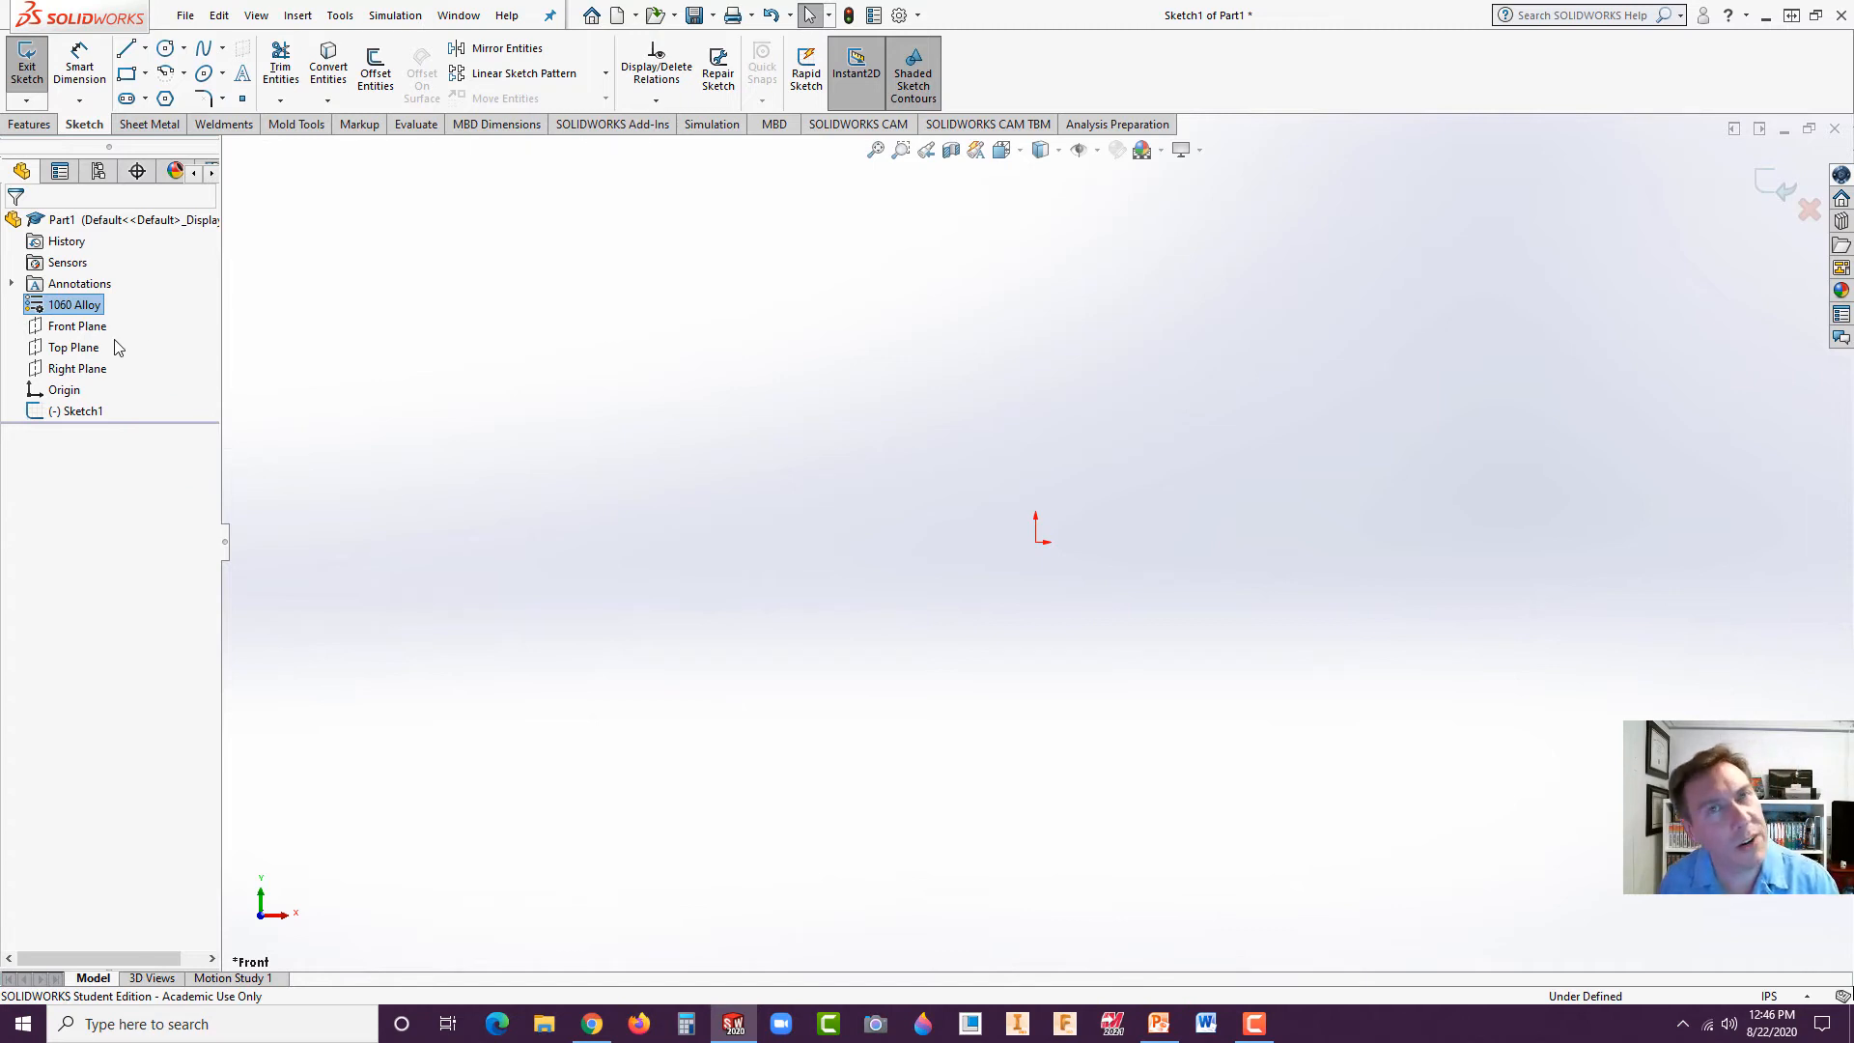
pyautogui.rightClick(77, 307)
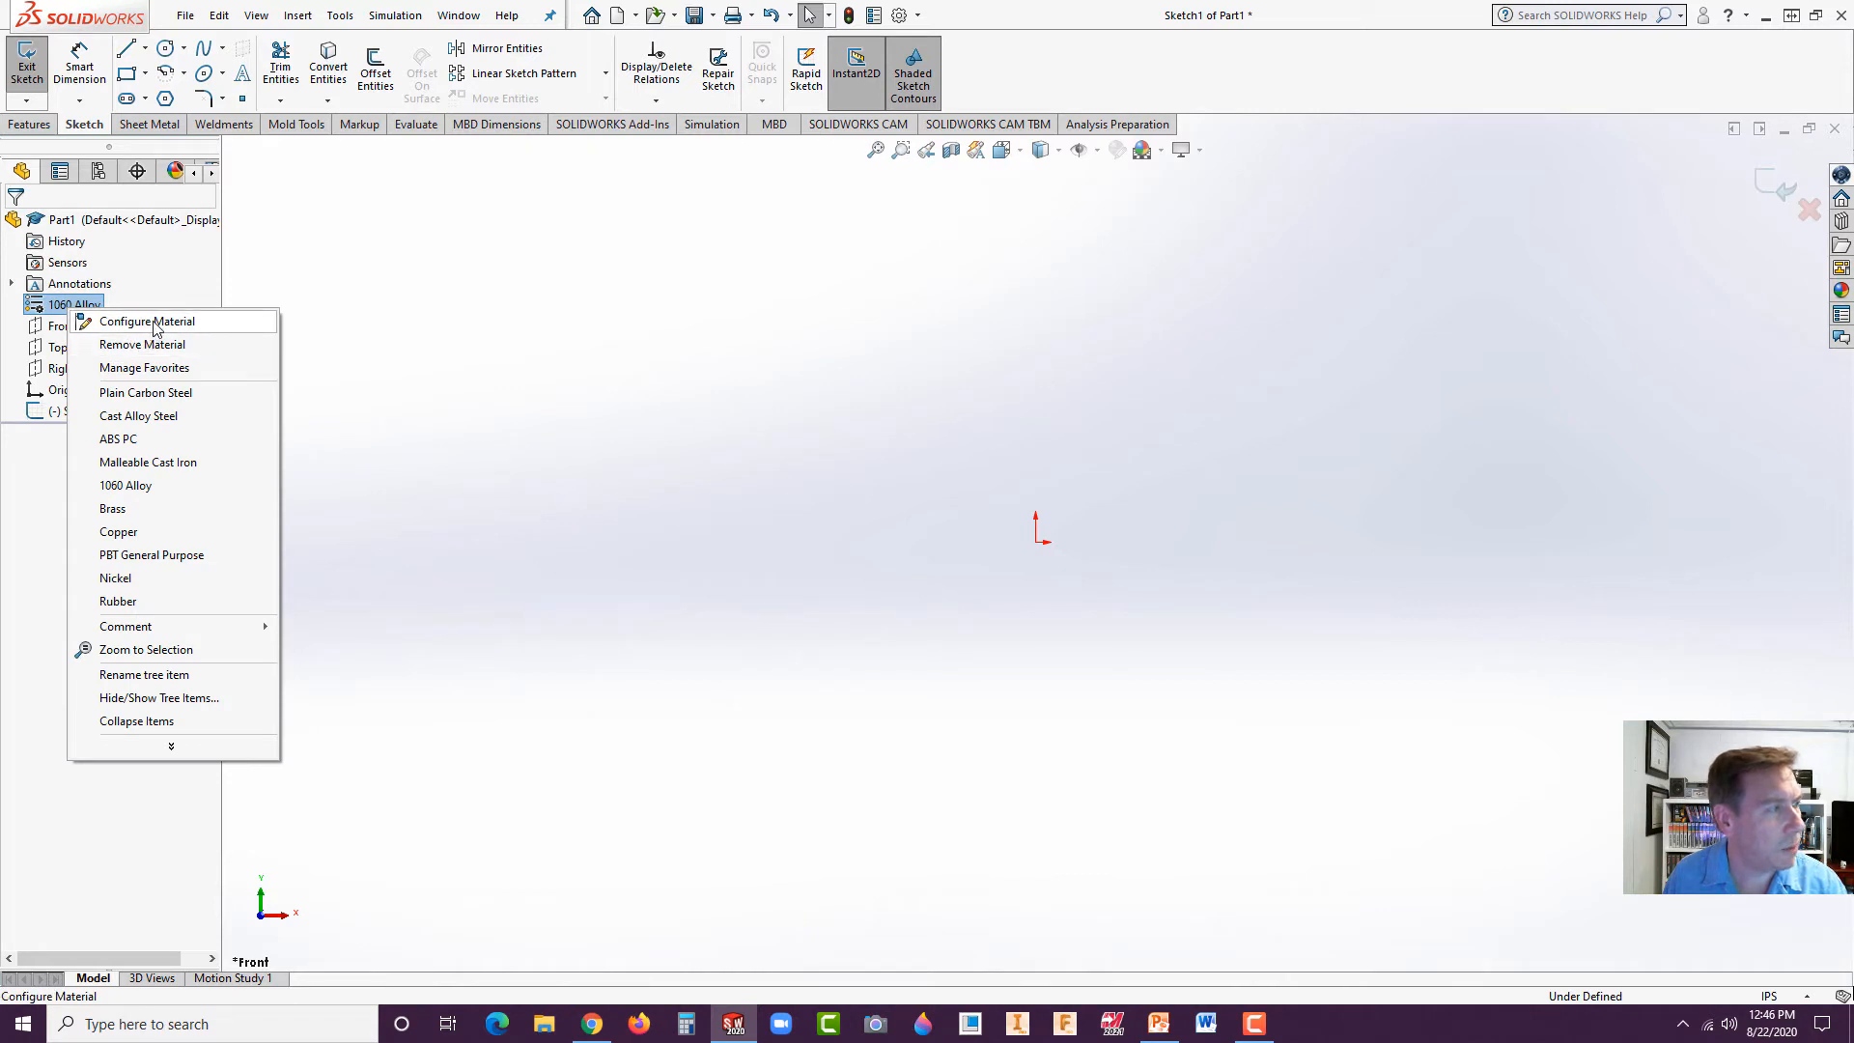
pyautogui.click(154, 323)
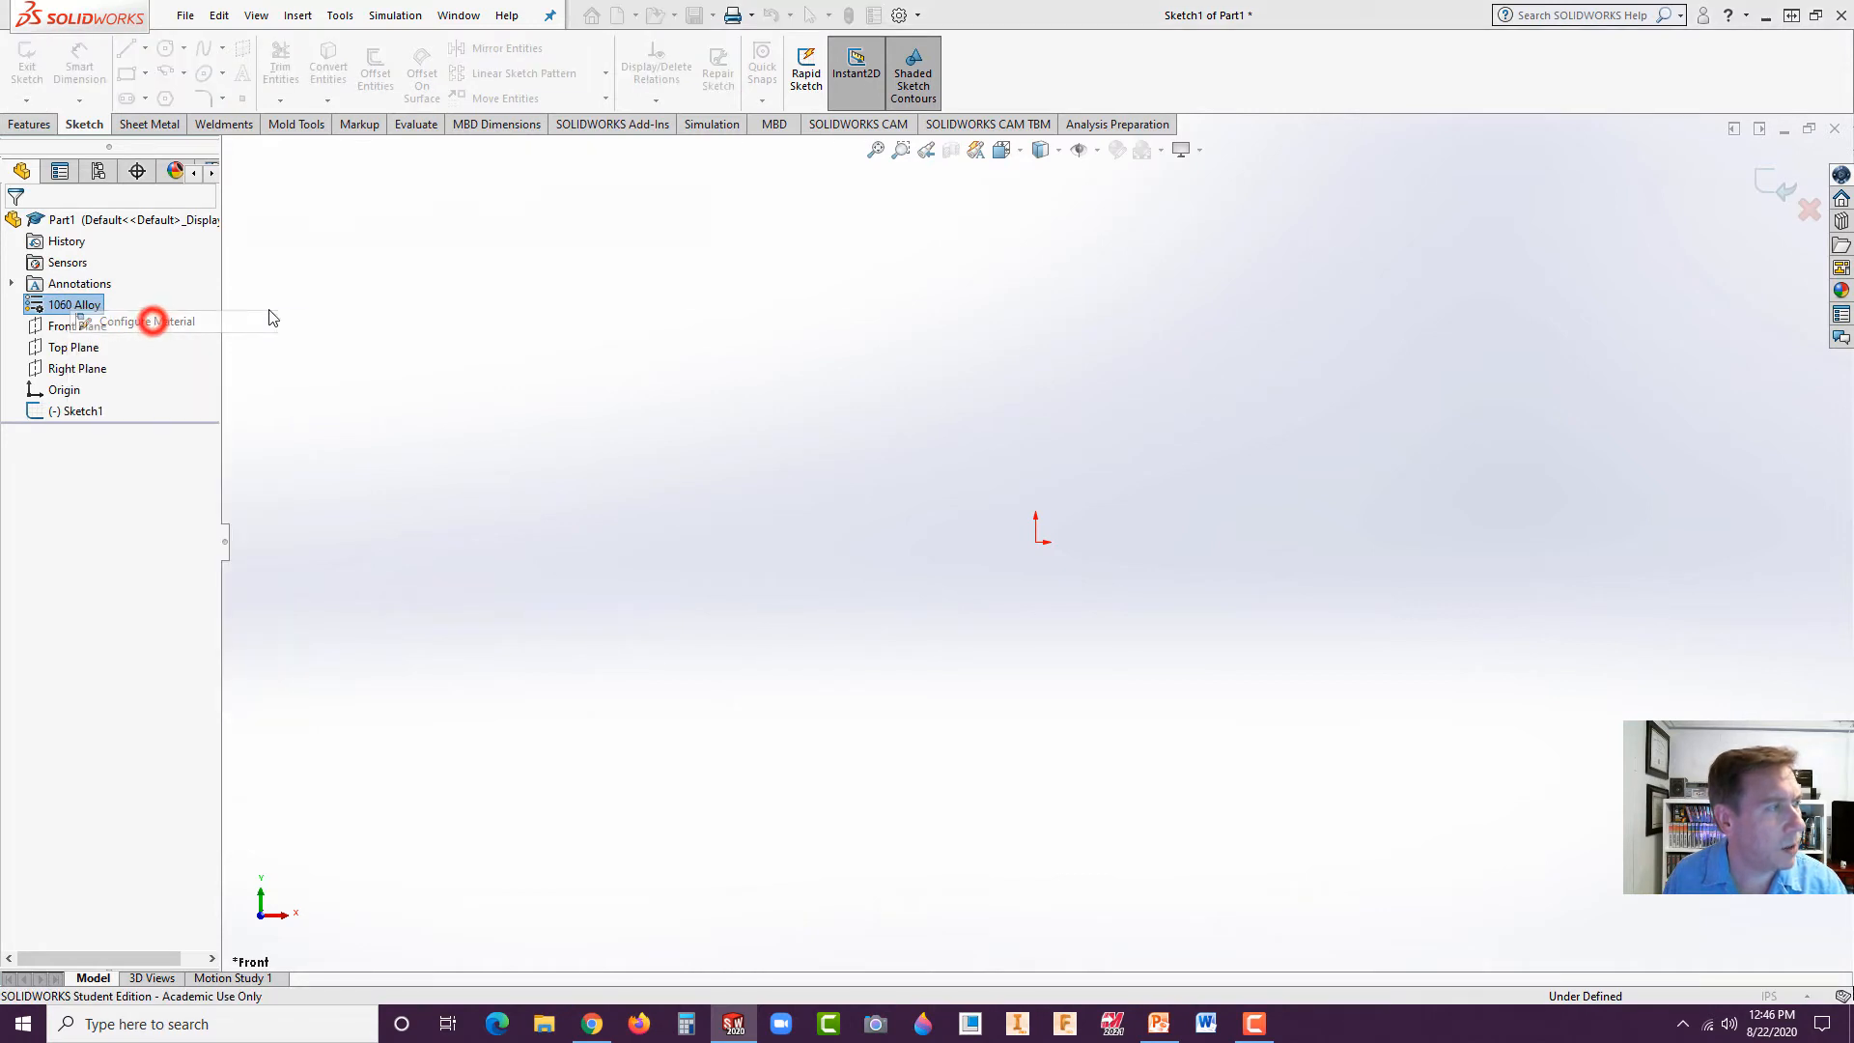
pyautogui.click(595, 274)
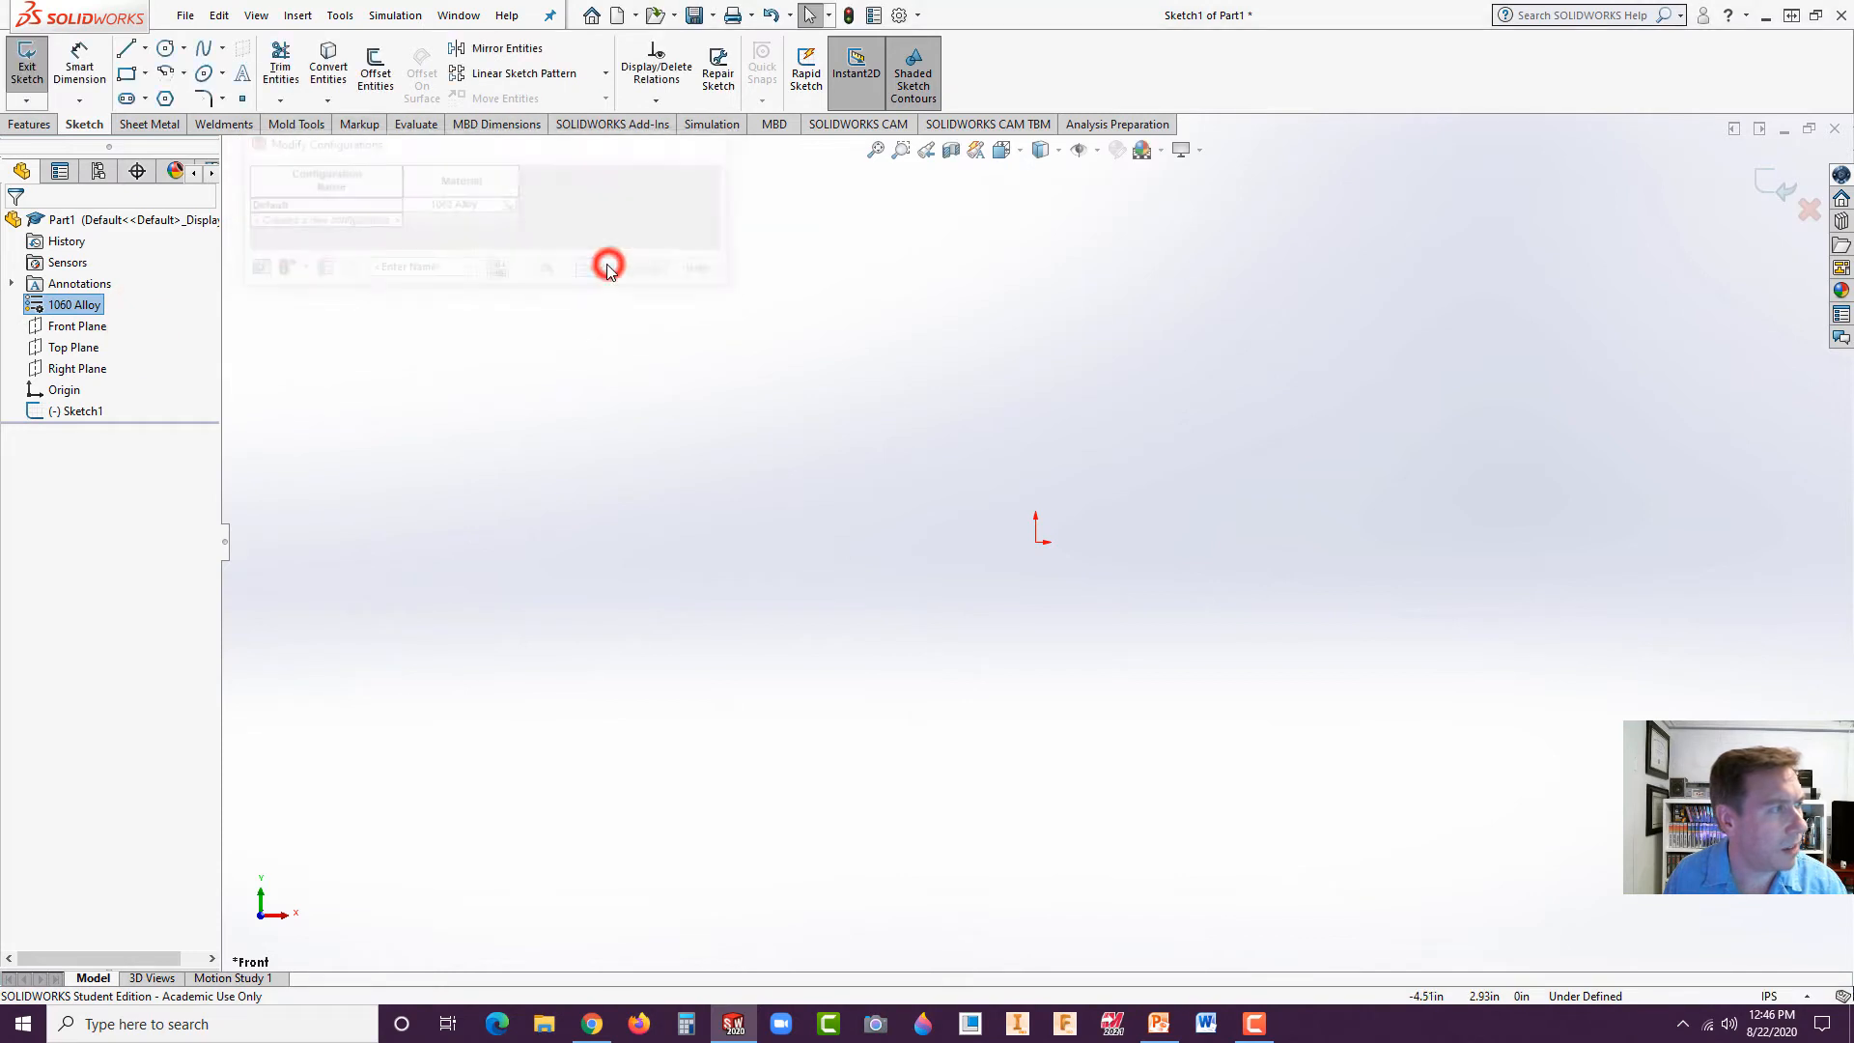
pyautogui.rightClick(69, 309)
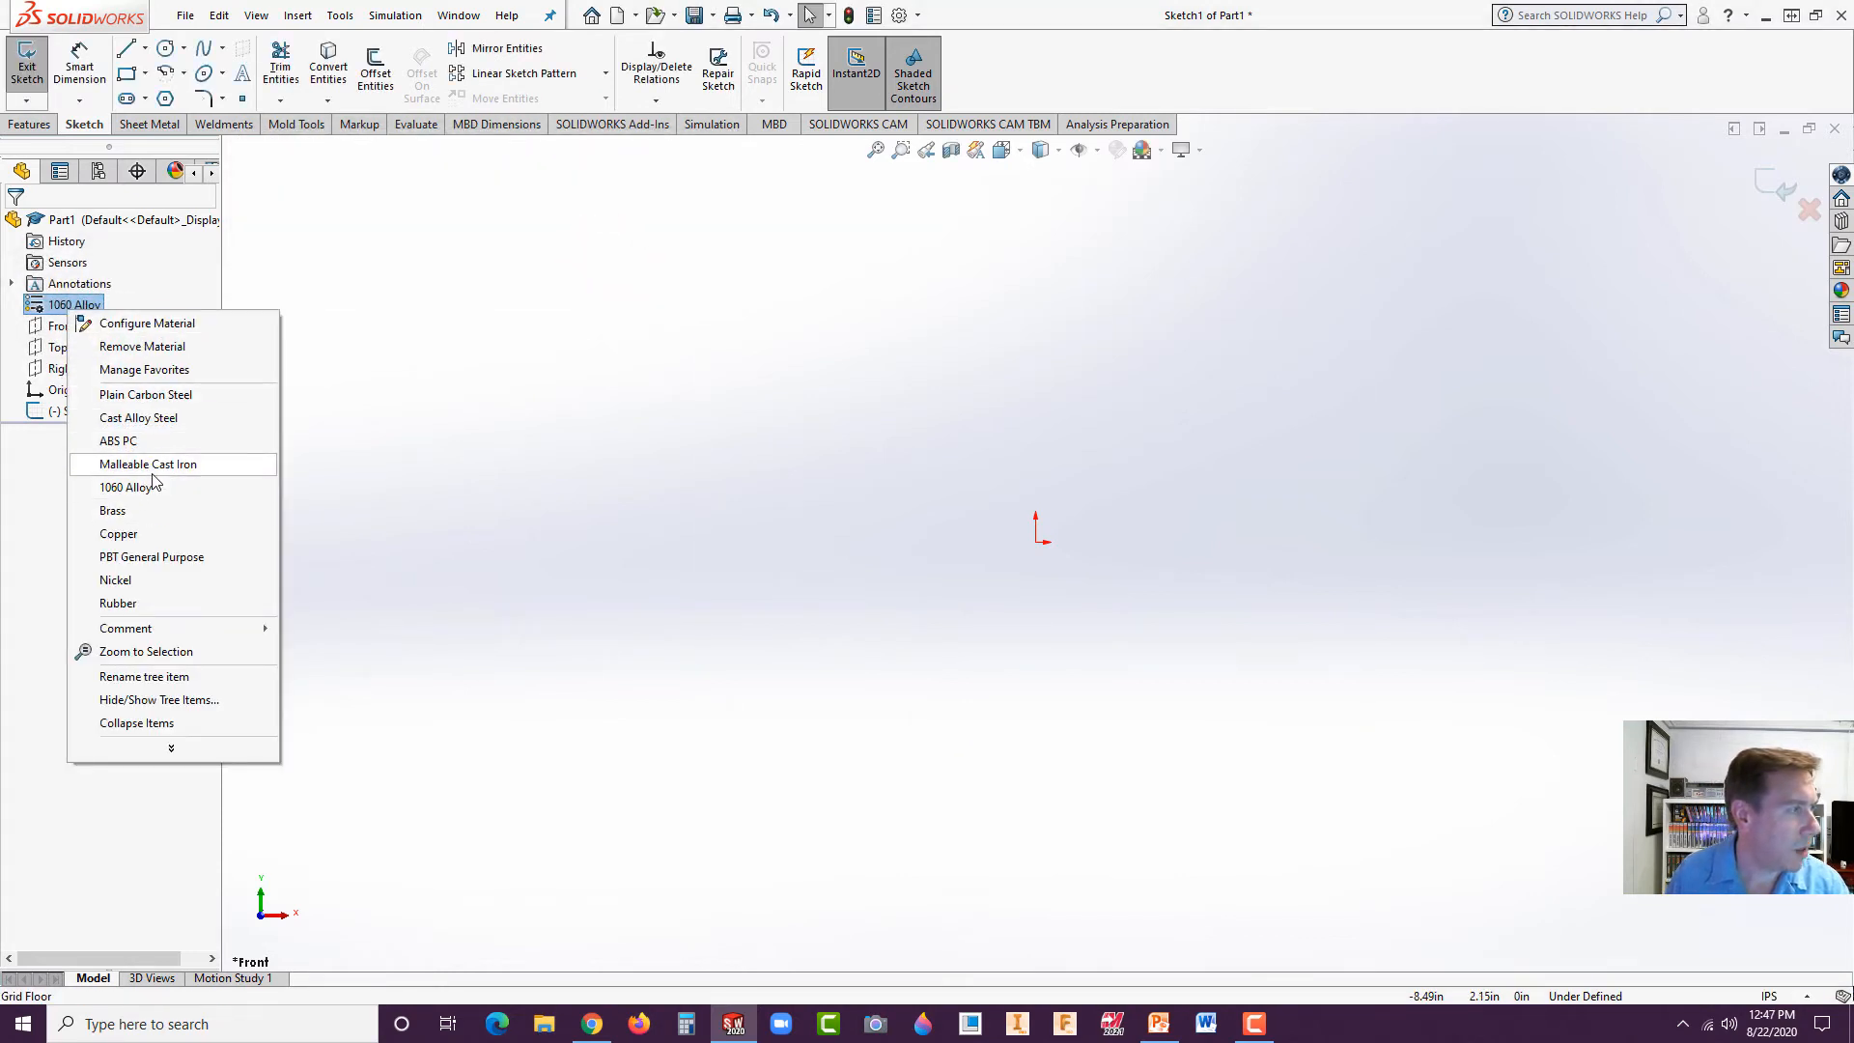
pyautogui.click(154, 348)
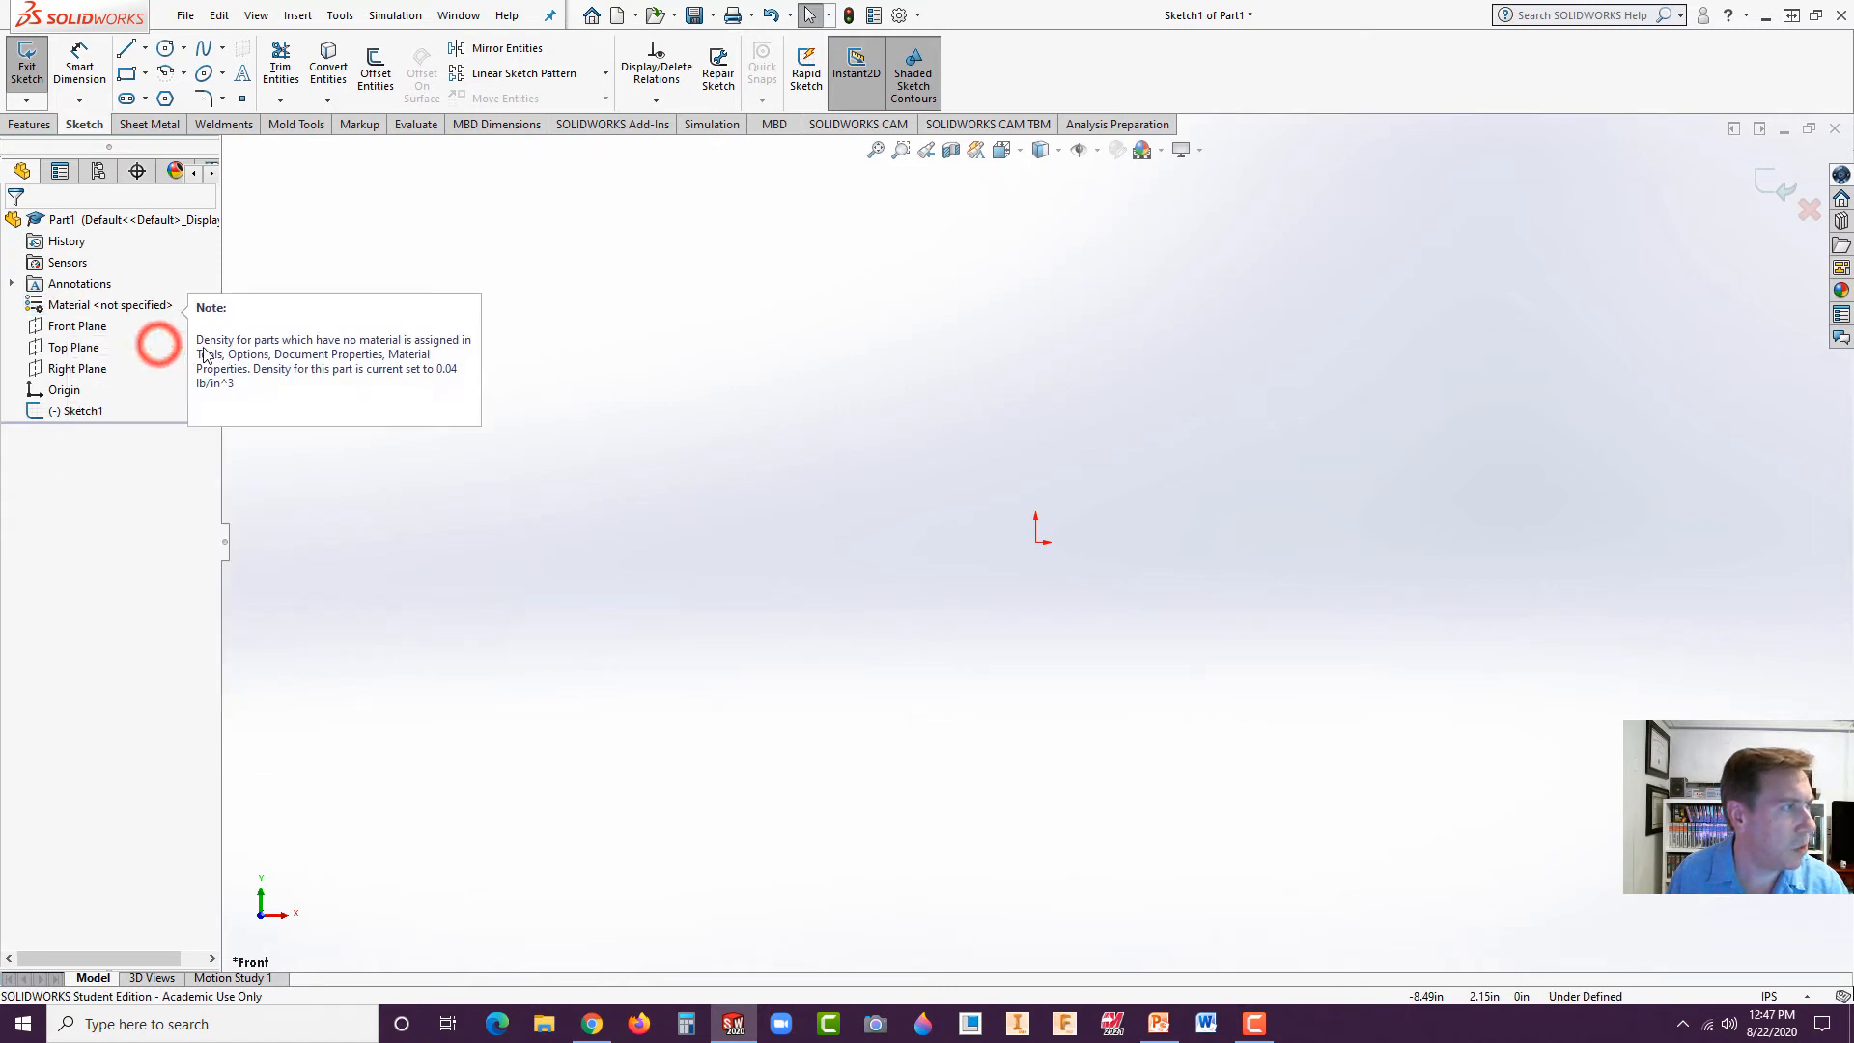
pyautogui.rightClick(79, 311)
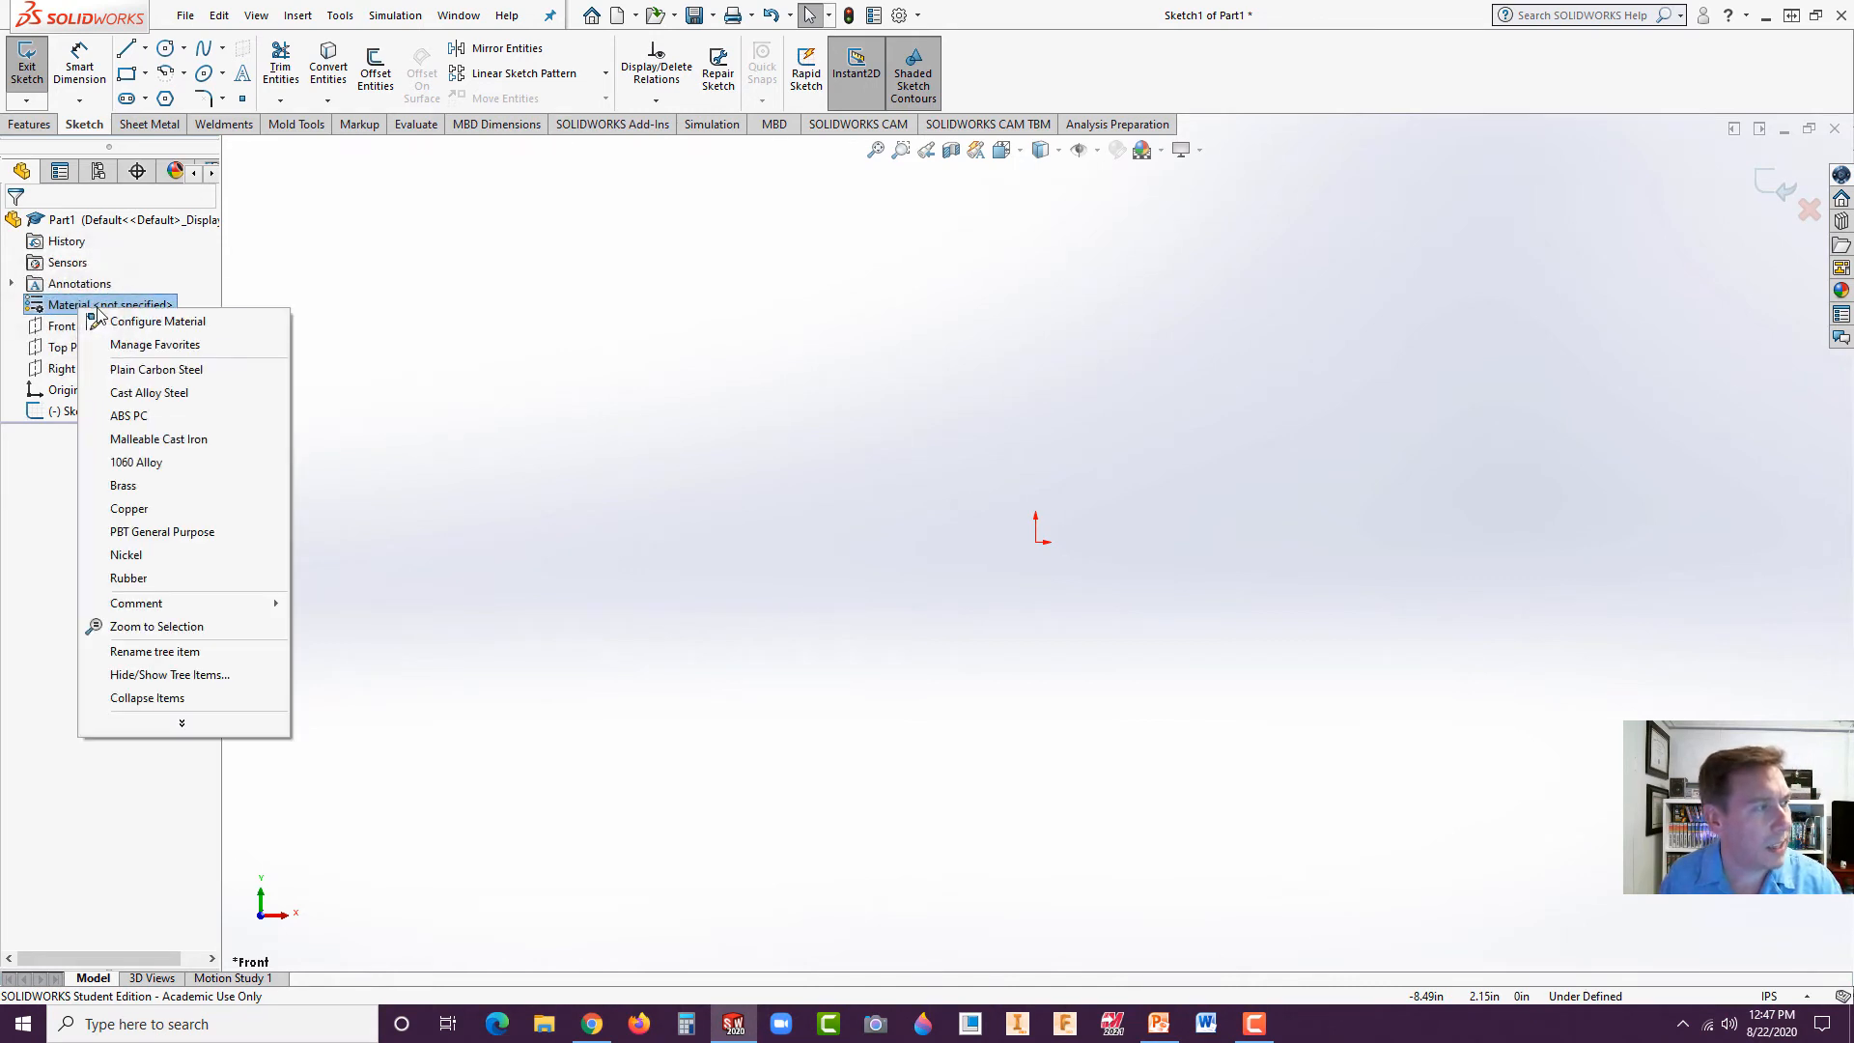
pyautogui.click(157, 321)
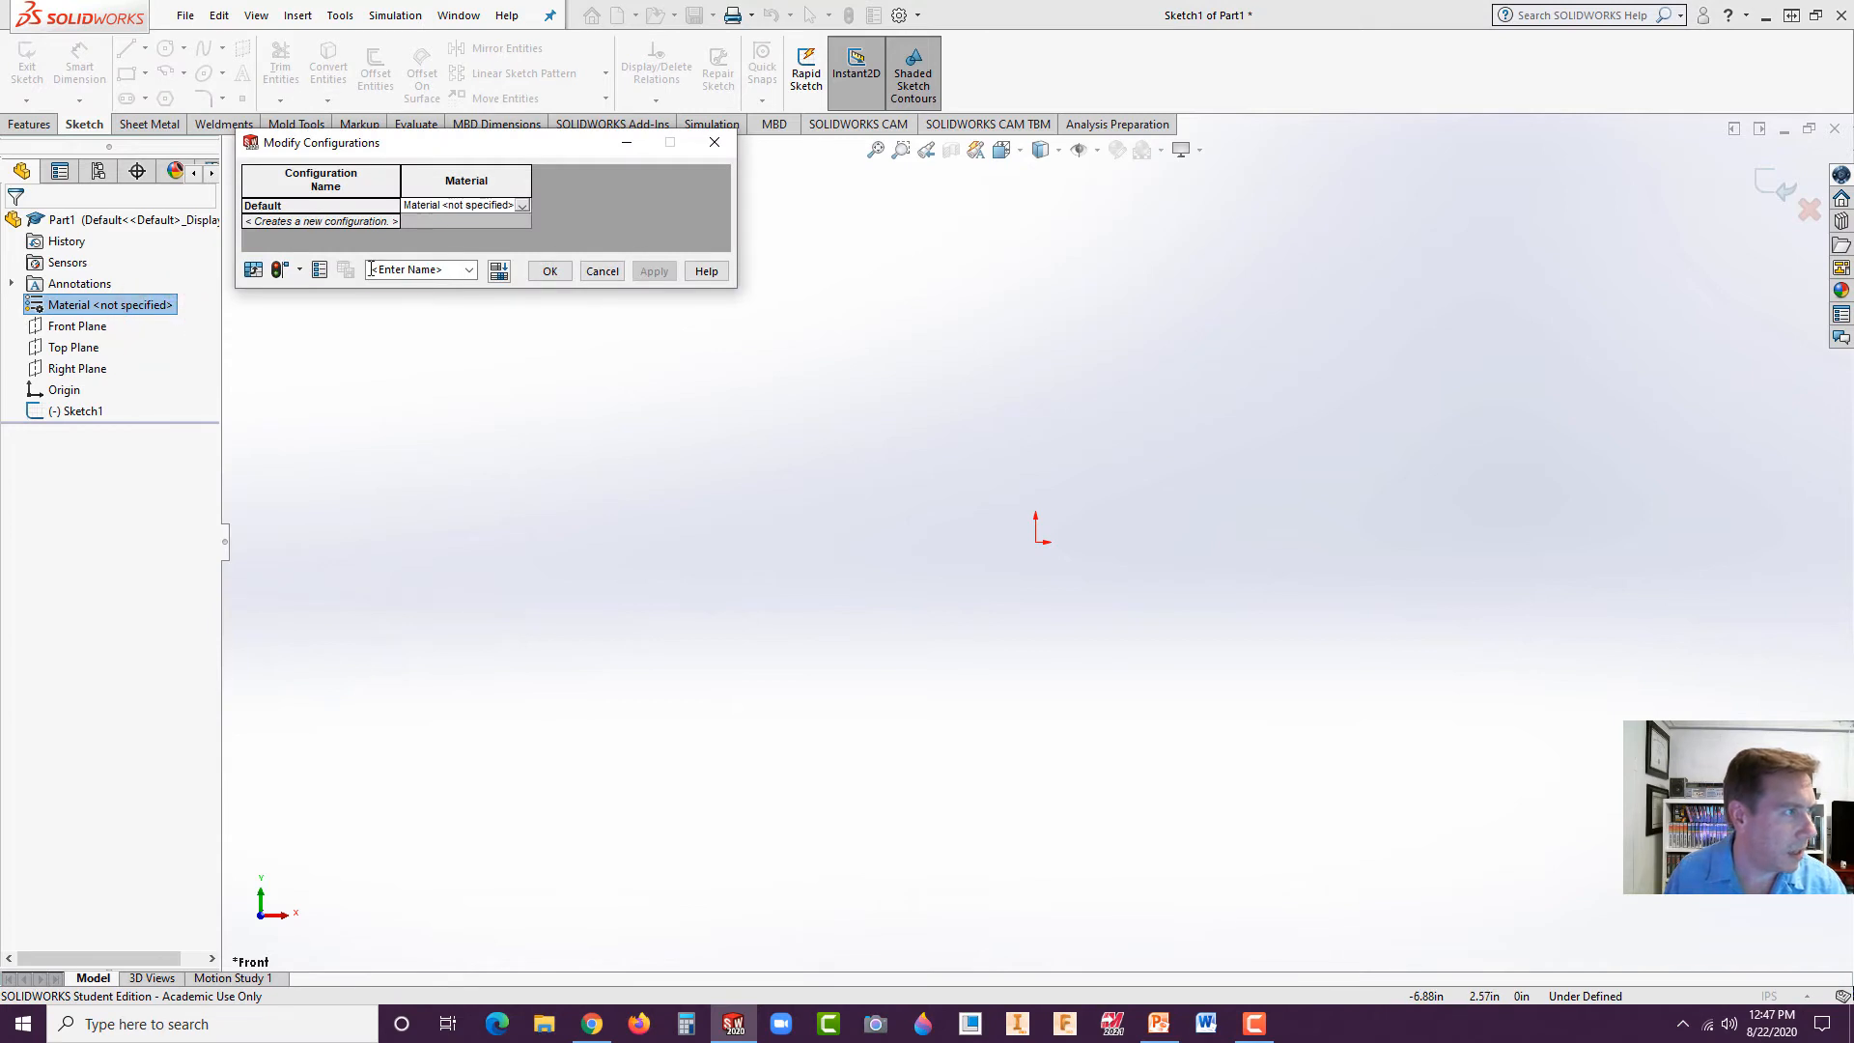
pyautogui.click(585, 274)
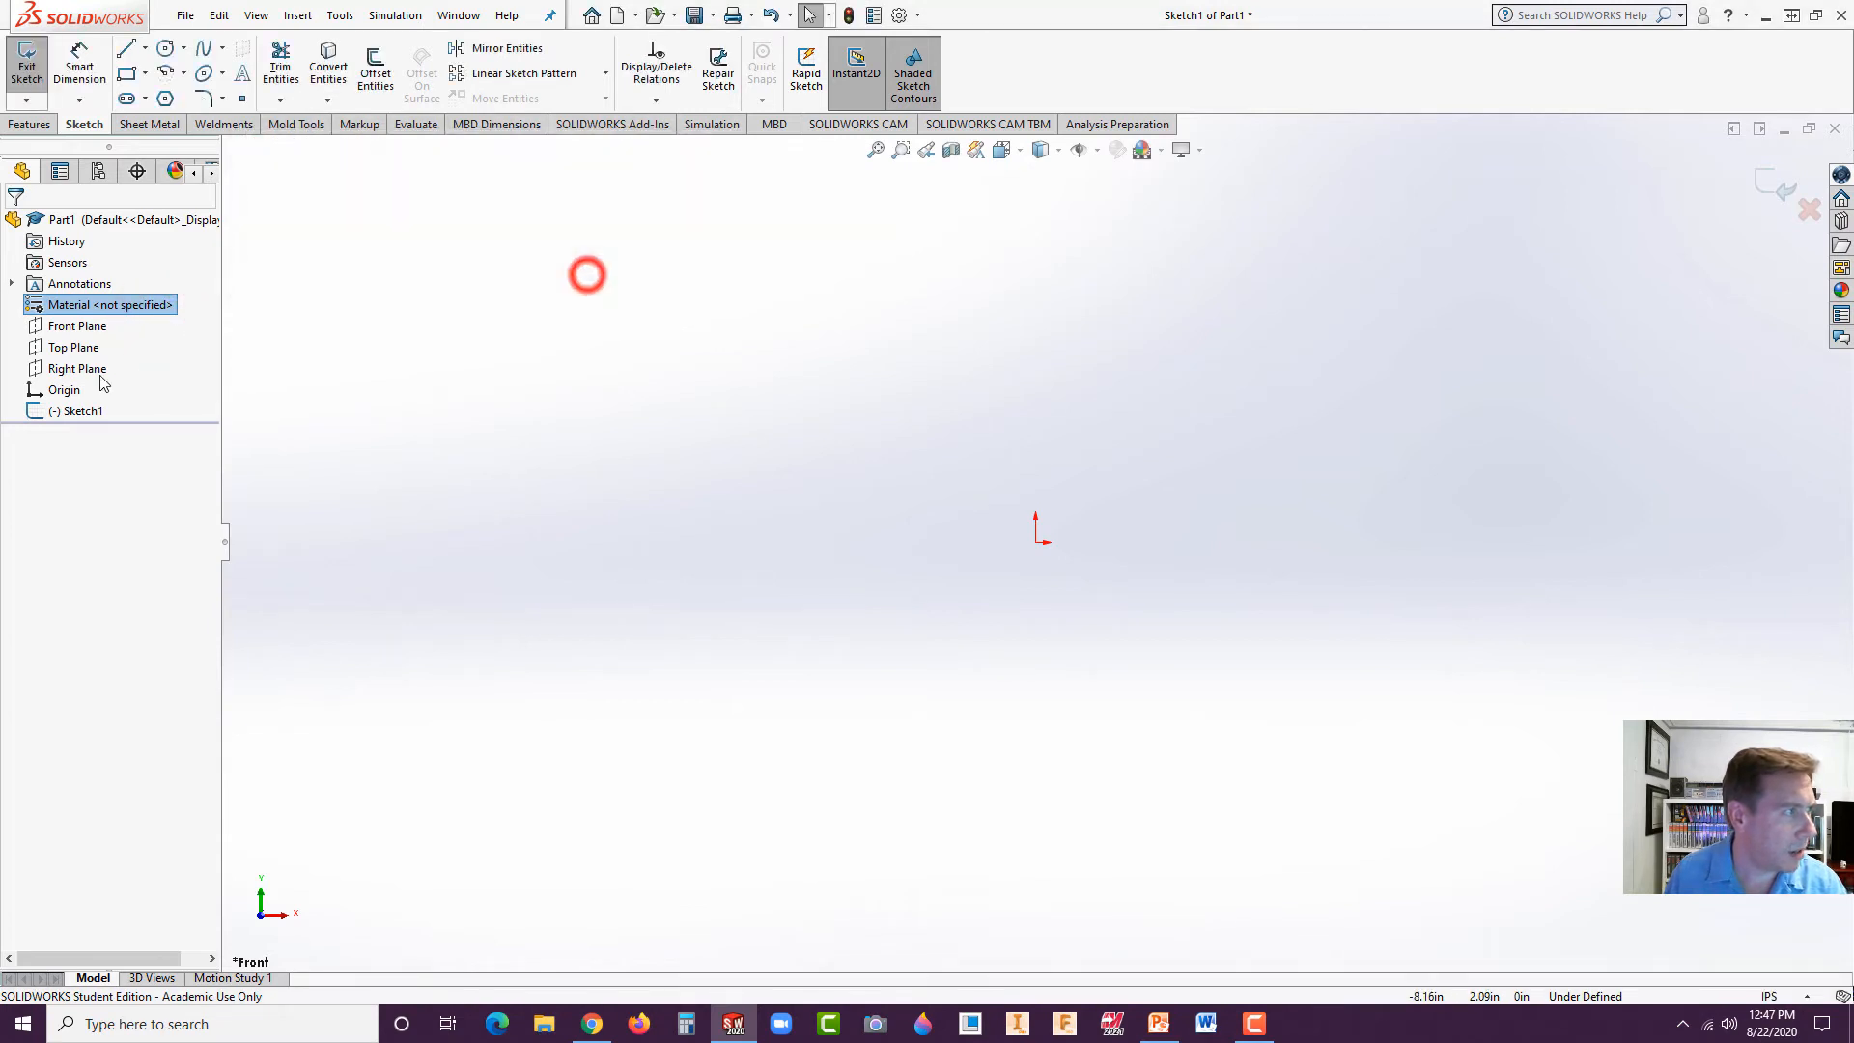
pyautogui.rightClick(90, 308)
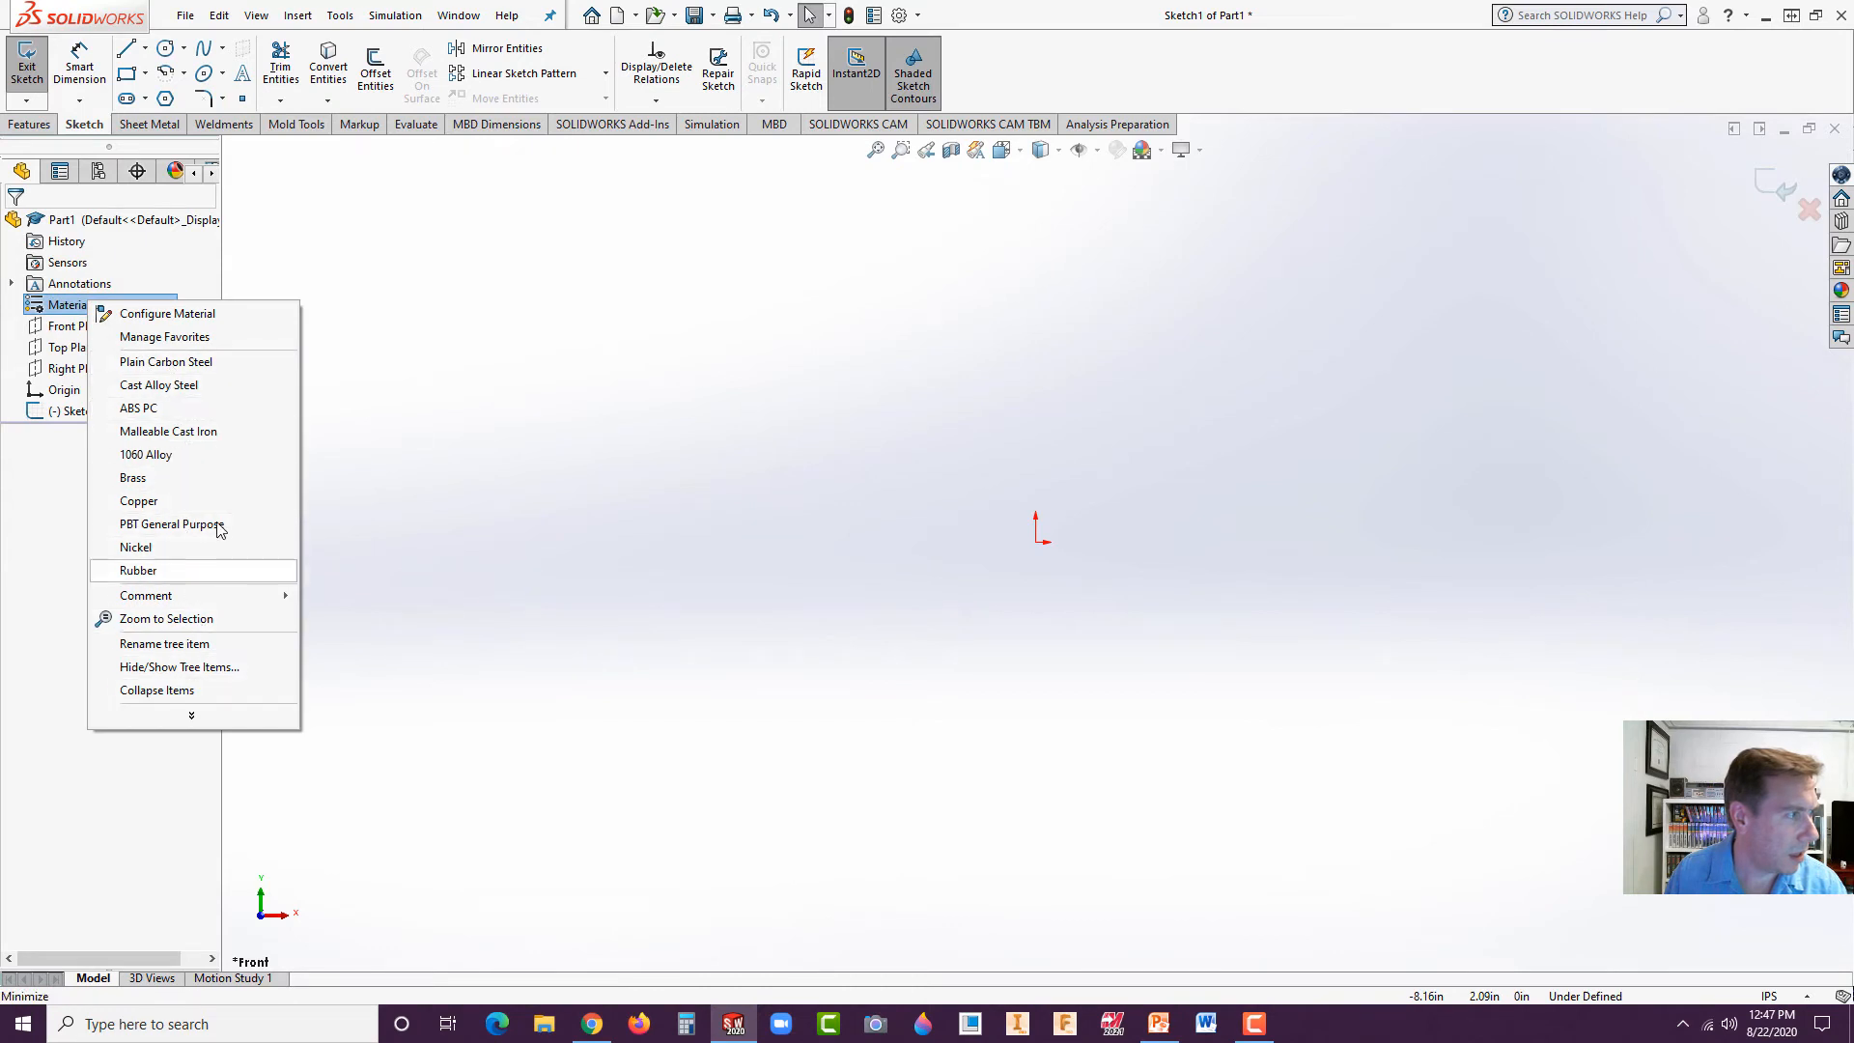
# Open the material library and select 1060 Alloy under SOLIDWORKS Materials > Aluminium Alloys.
pyautogui.click(184, 340)
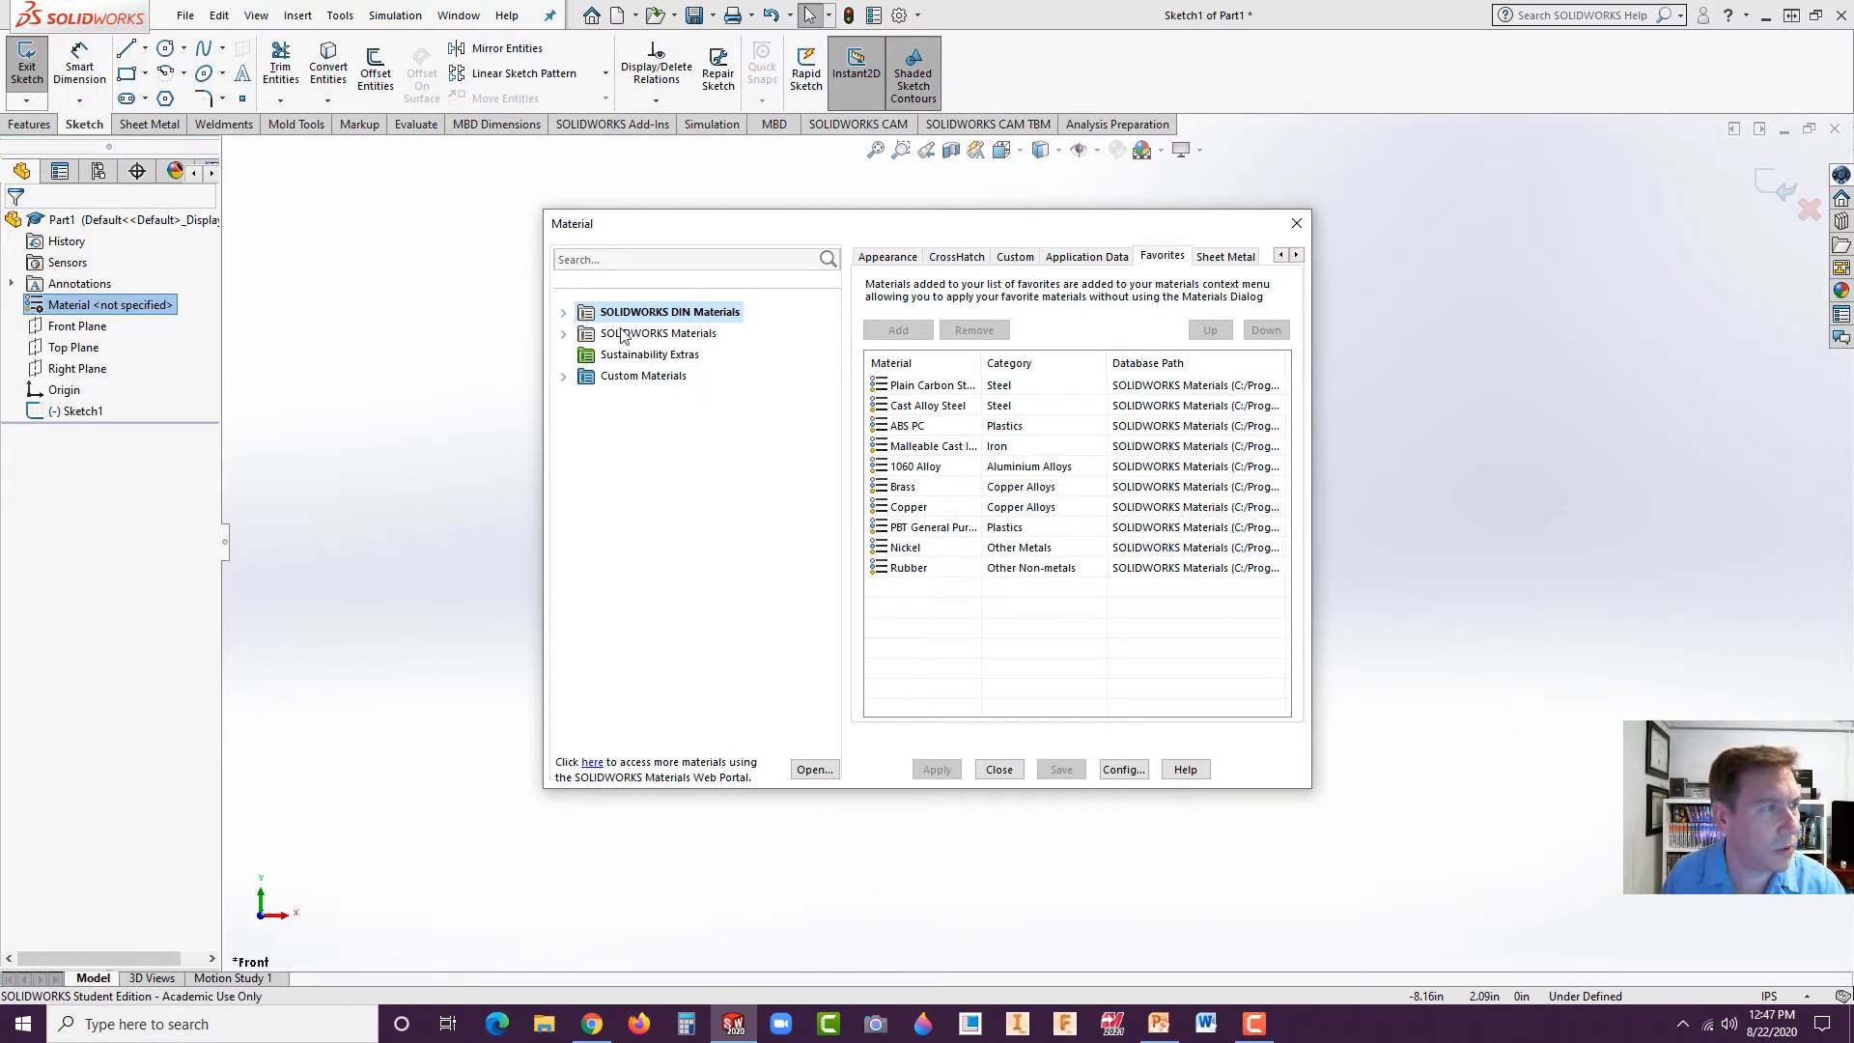
pyautogui.click(563, 334)
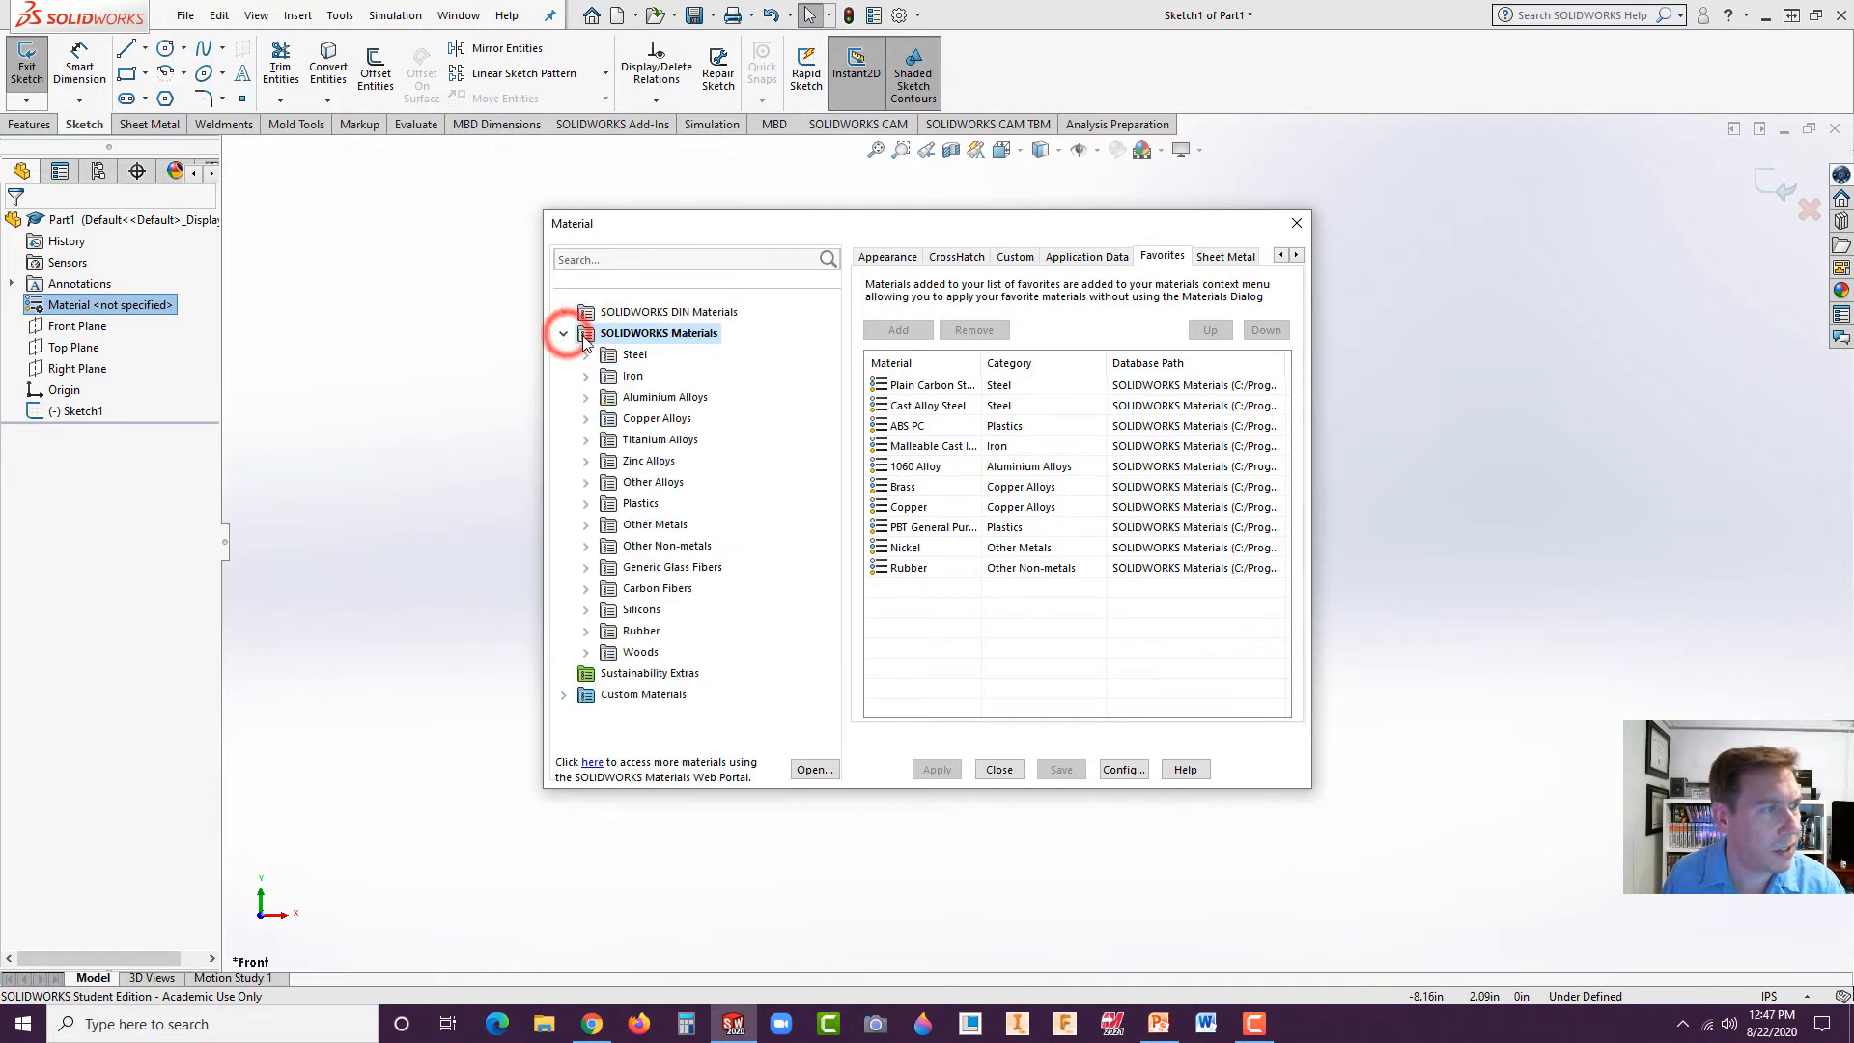
pyautogui.click(564, 312)
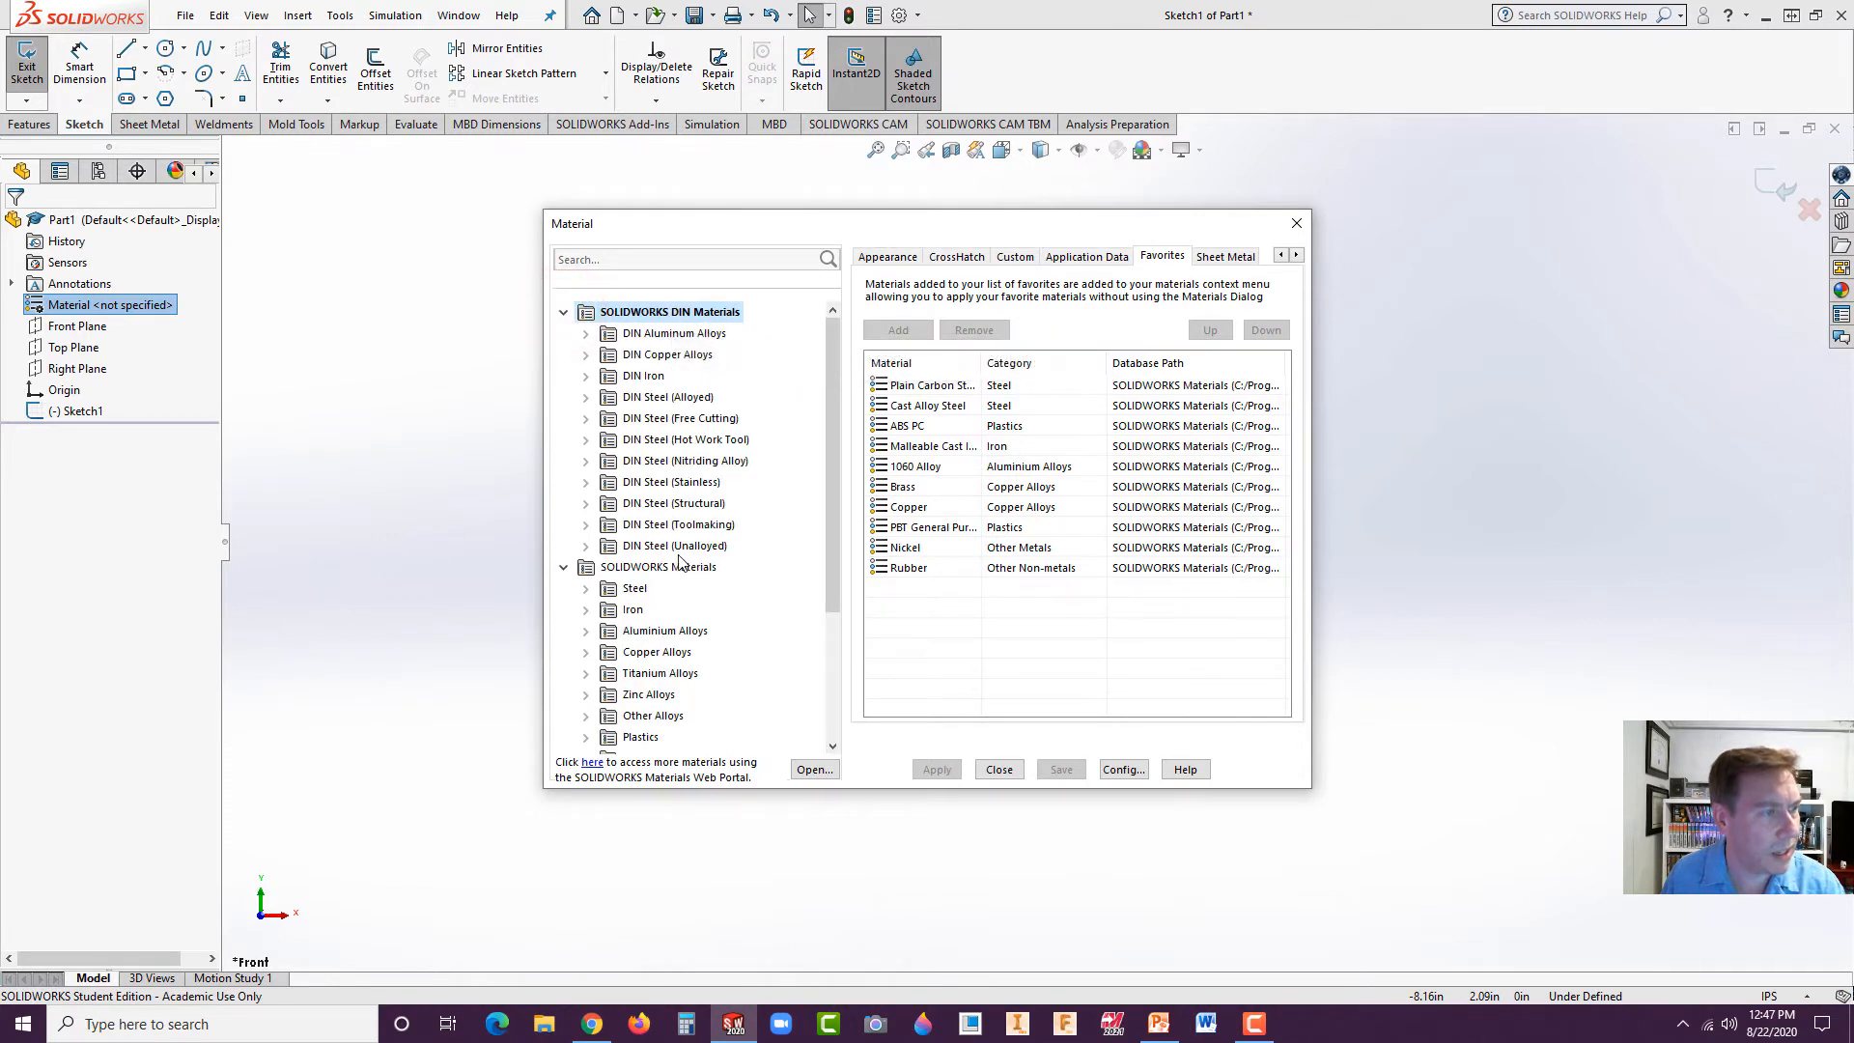
pyautogui.scroll(-3, 679, 560)
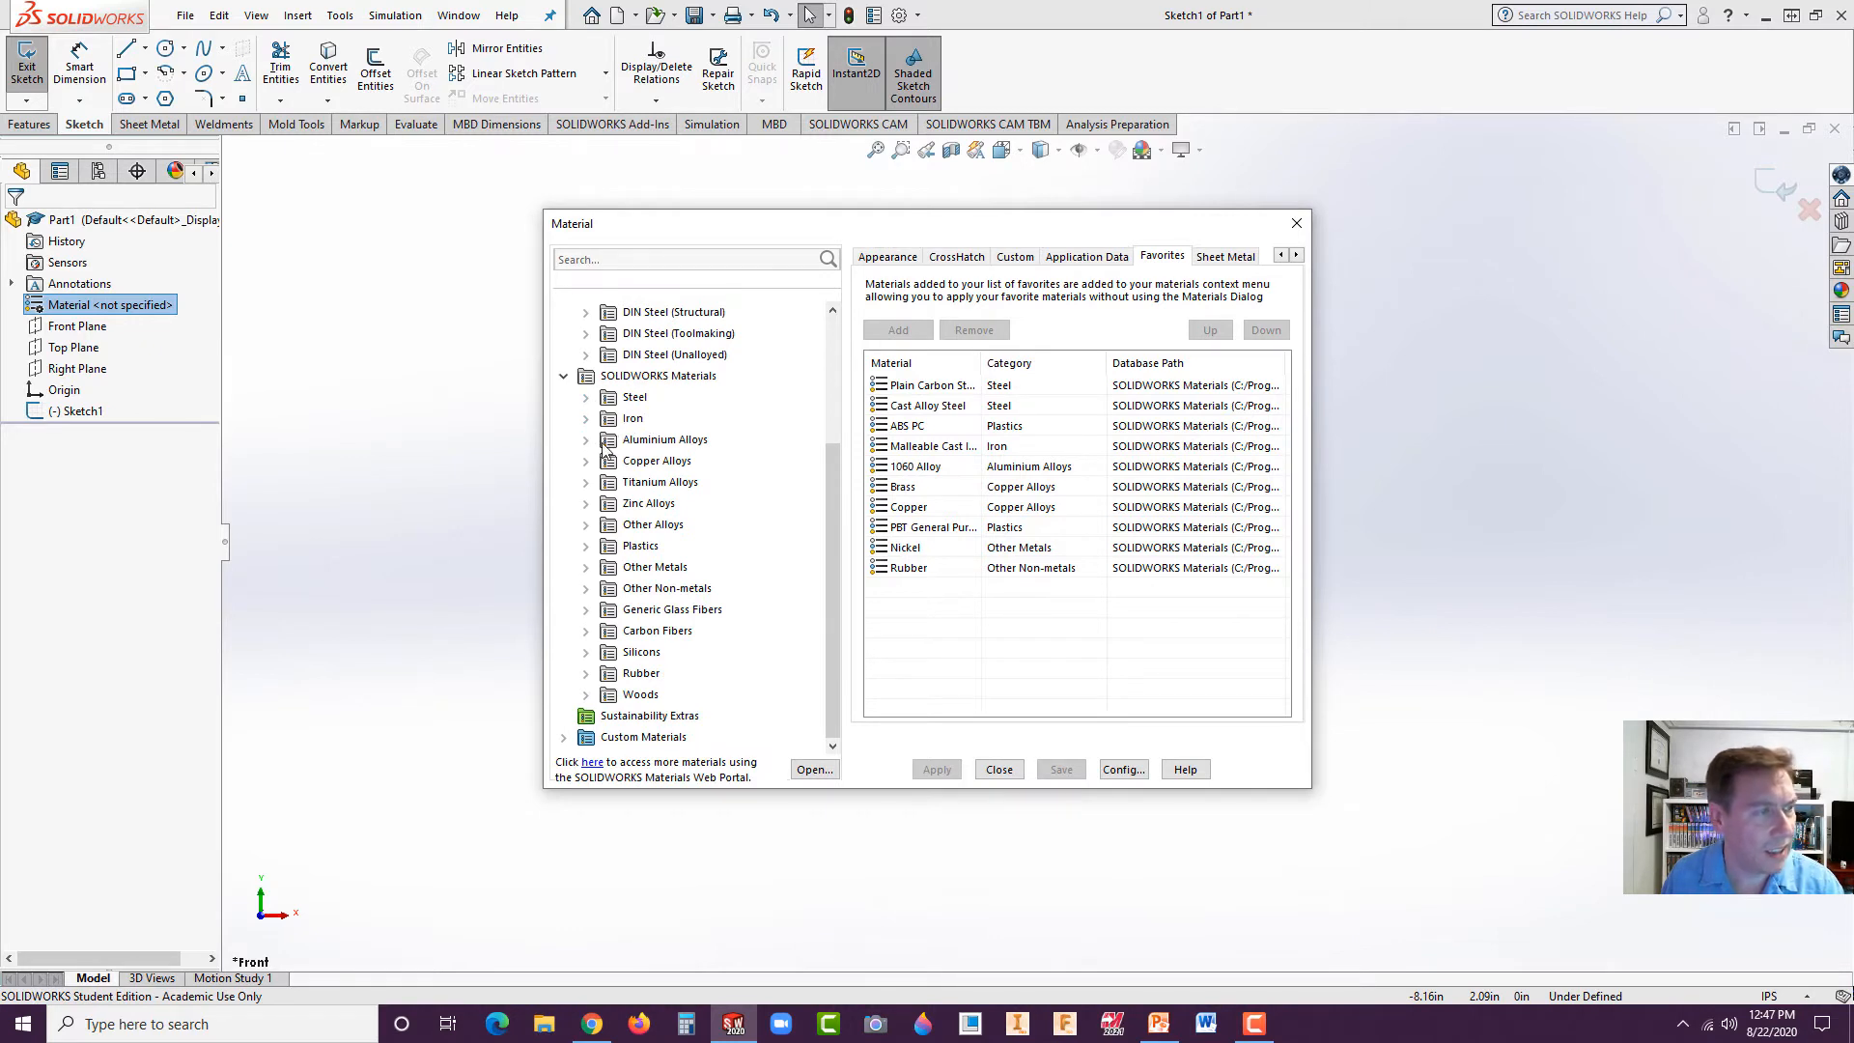
pyautogui.click(586, 440)
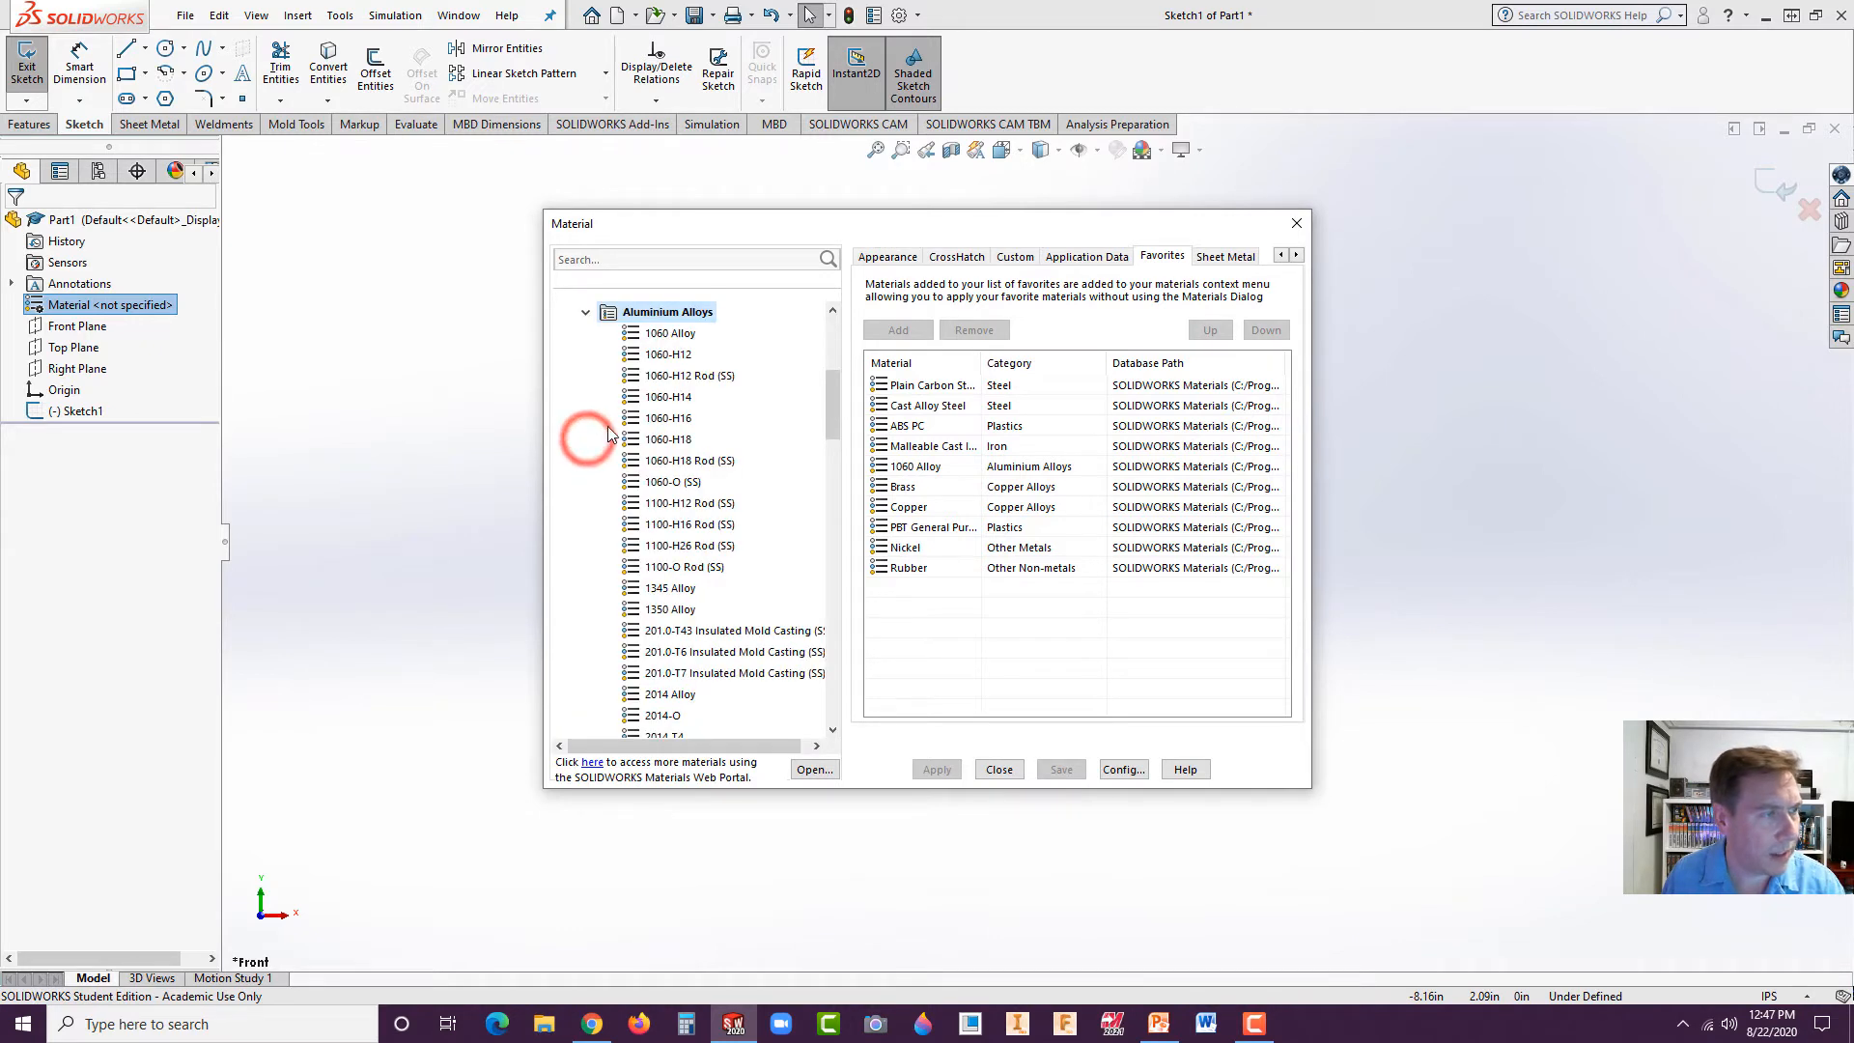
pyautogui.click(673, 335)
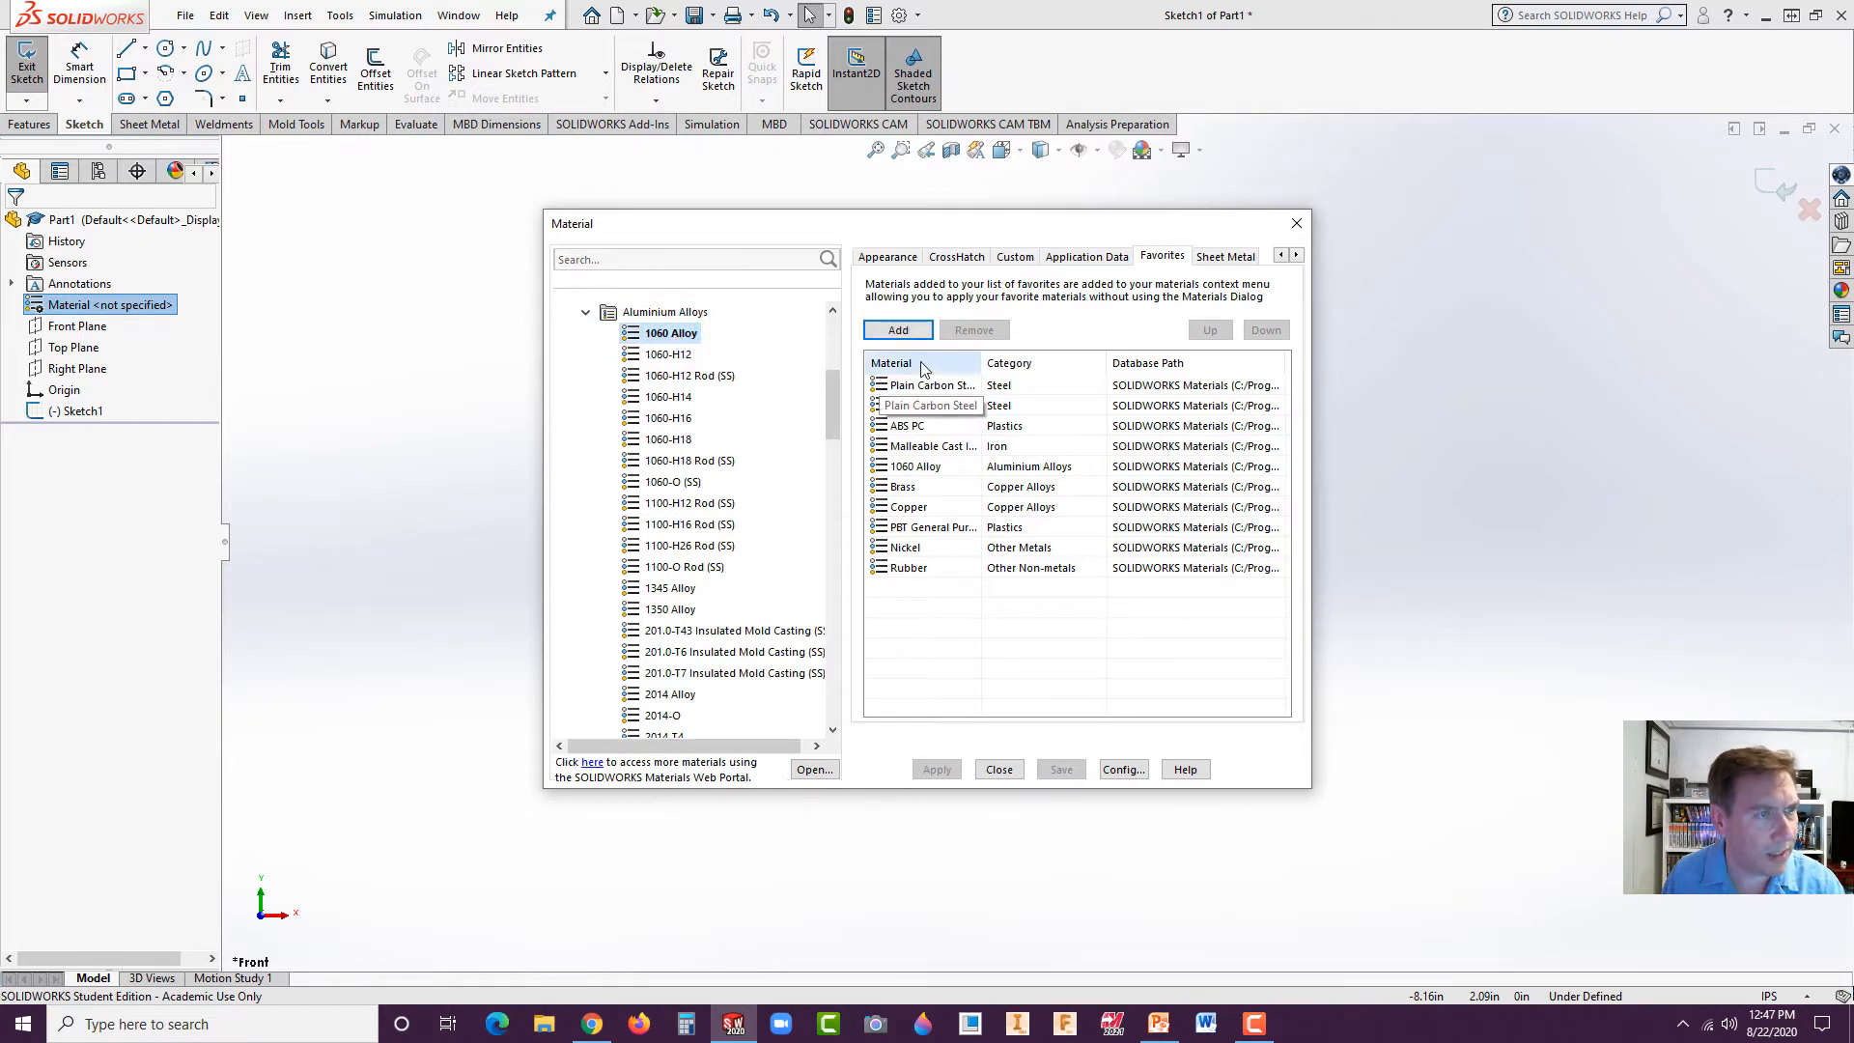
# Browse 1060 Alloy's appearance, crosshatch, custom, application data and sheet metal tabs, then close without applying.
pyautogui.click(891, 257)
pyautogui.click(956, 257)
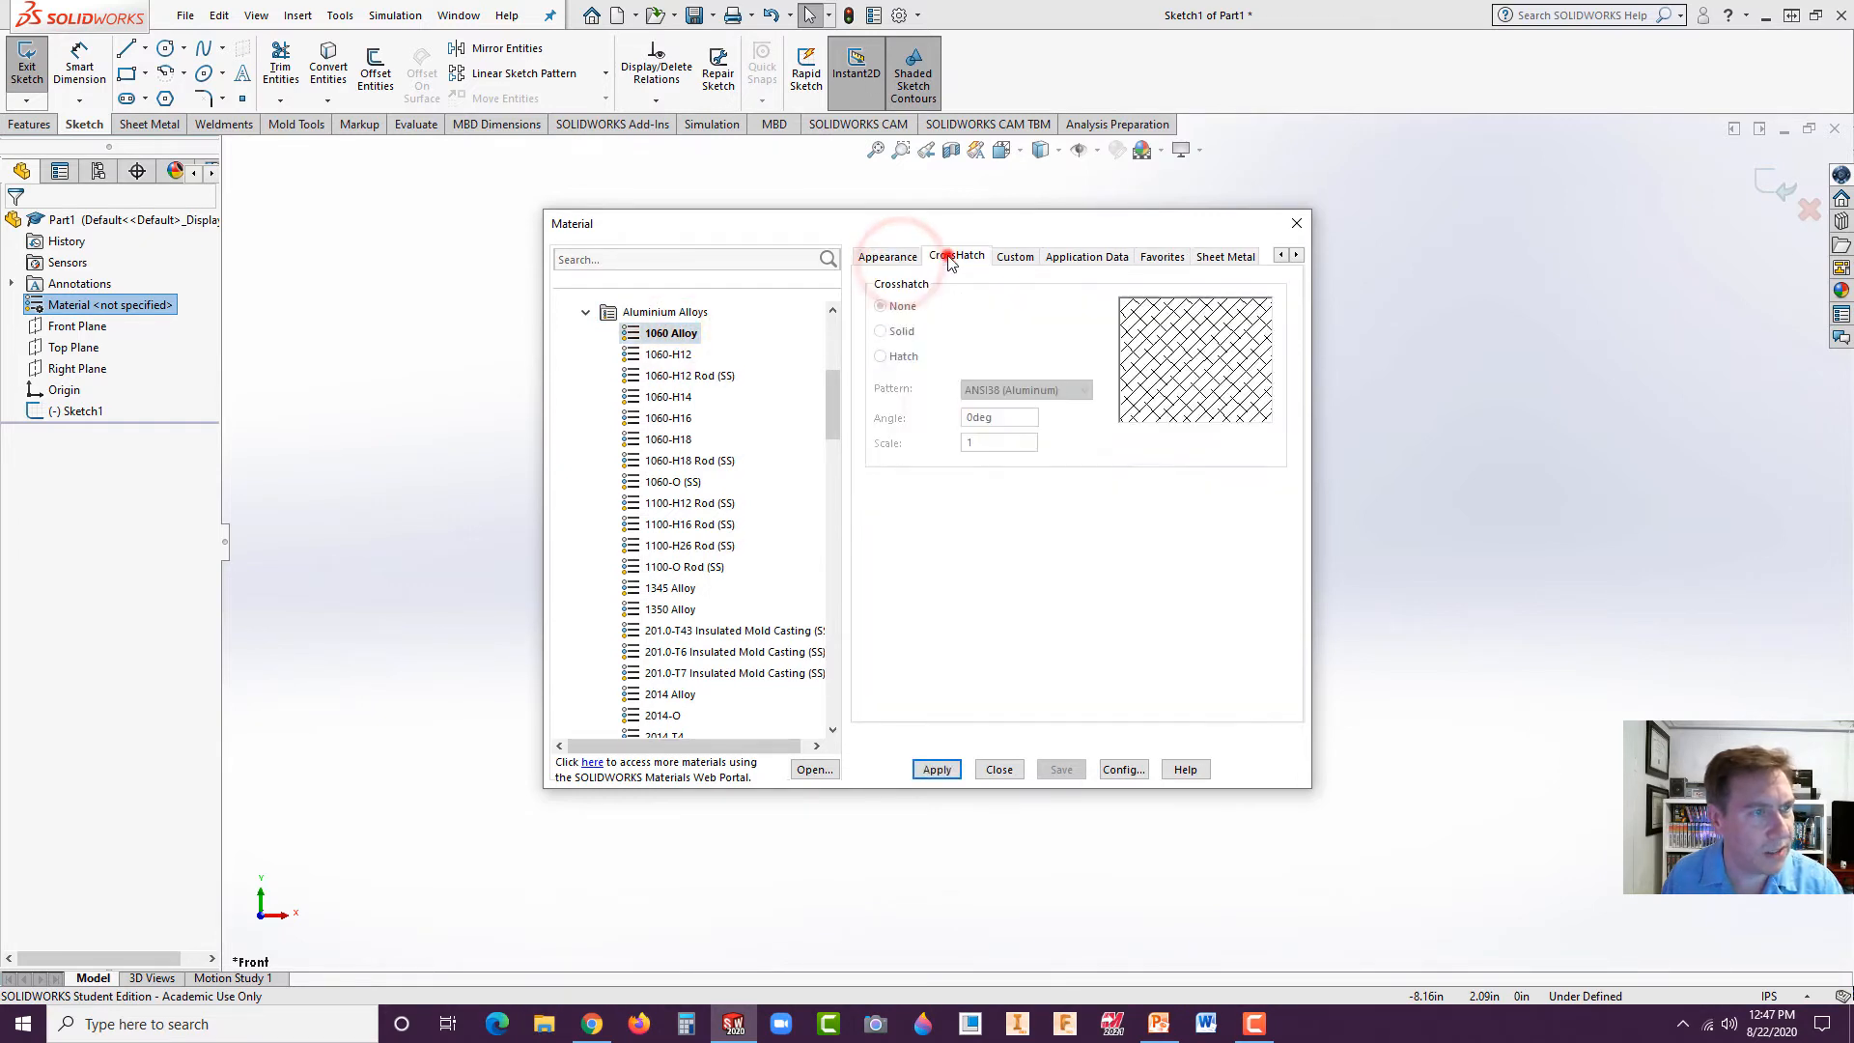
pyautogui.click(1015, 257)
pyautogui.click(1073, 259)
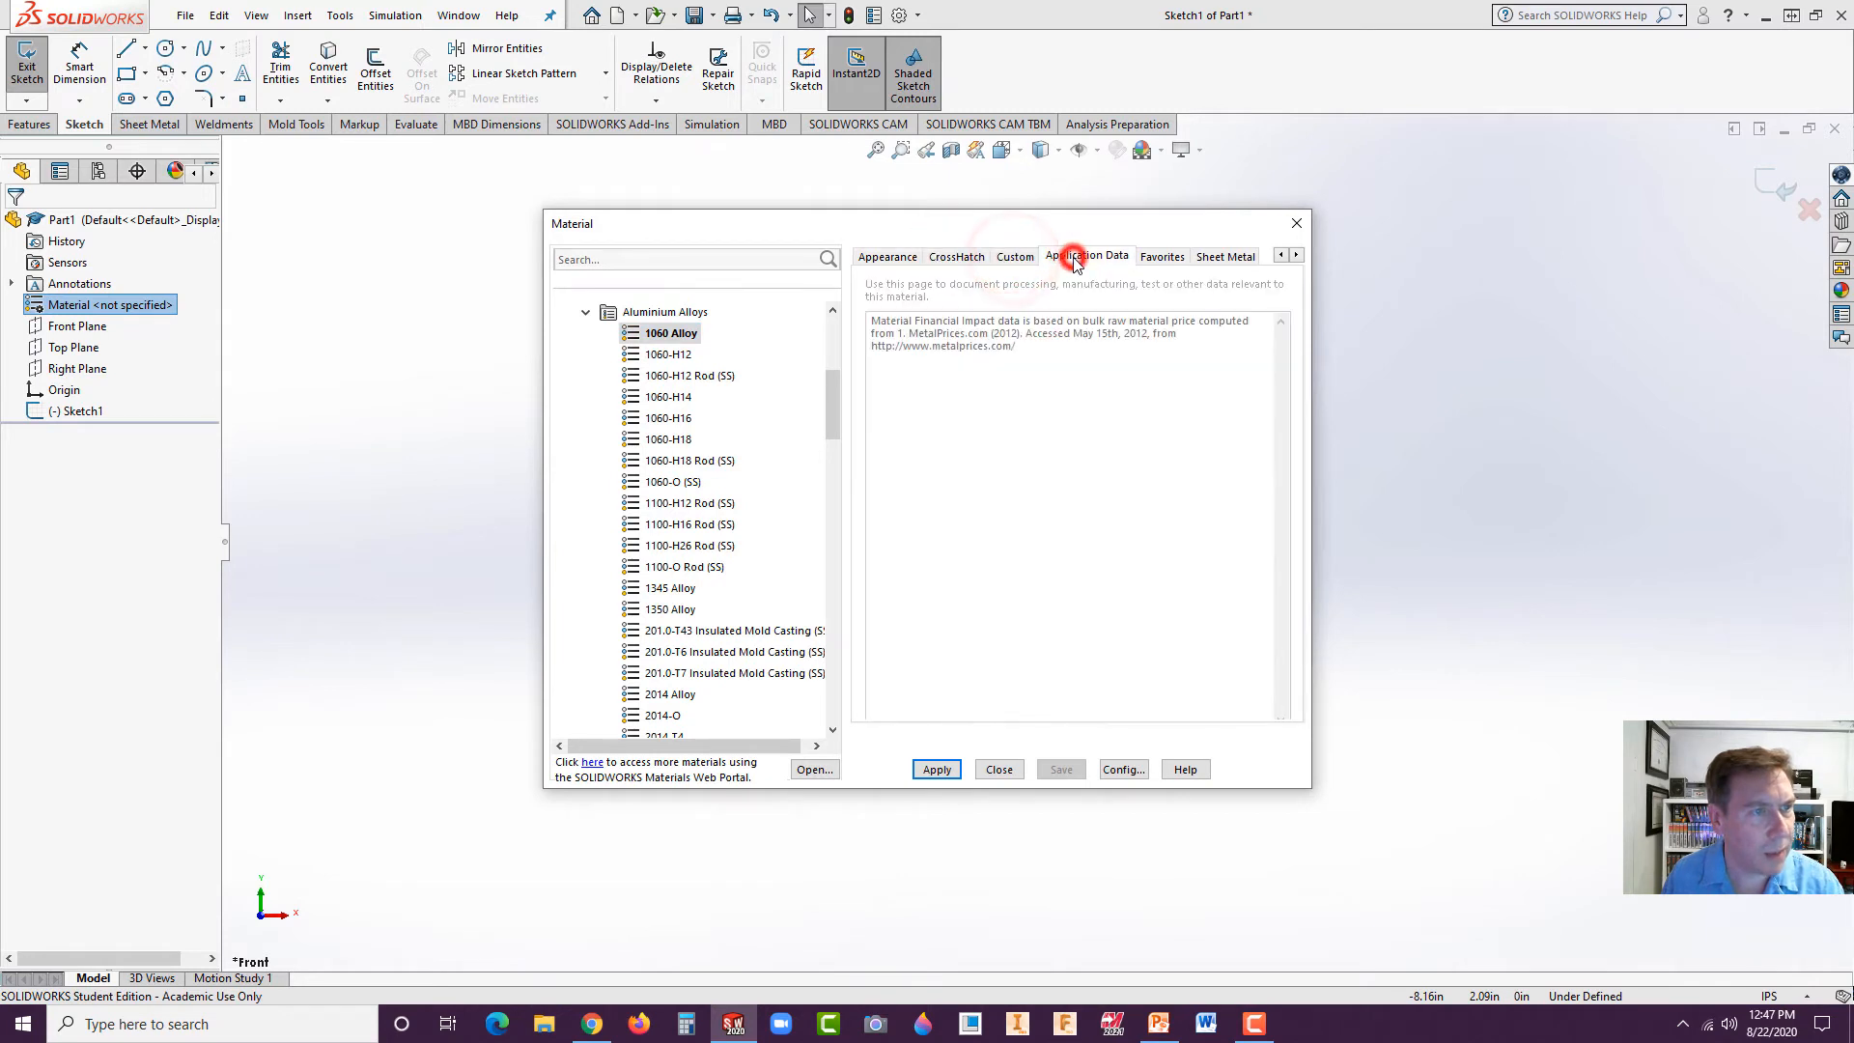
pyautogui.click(1163, 257)
pyautogui.click(1233, 257)
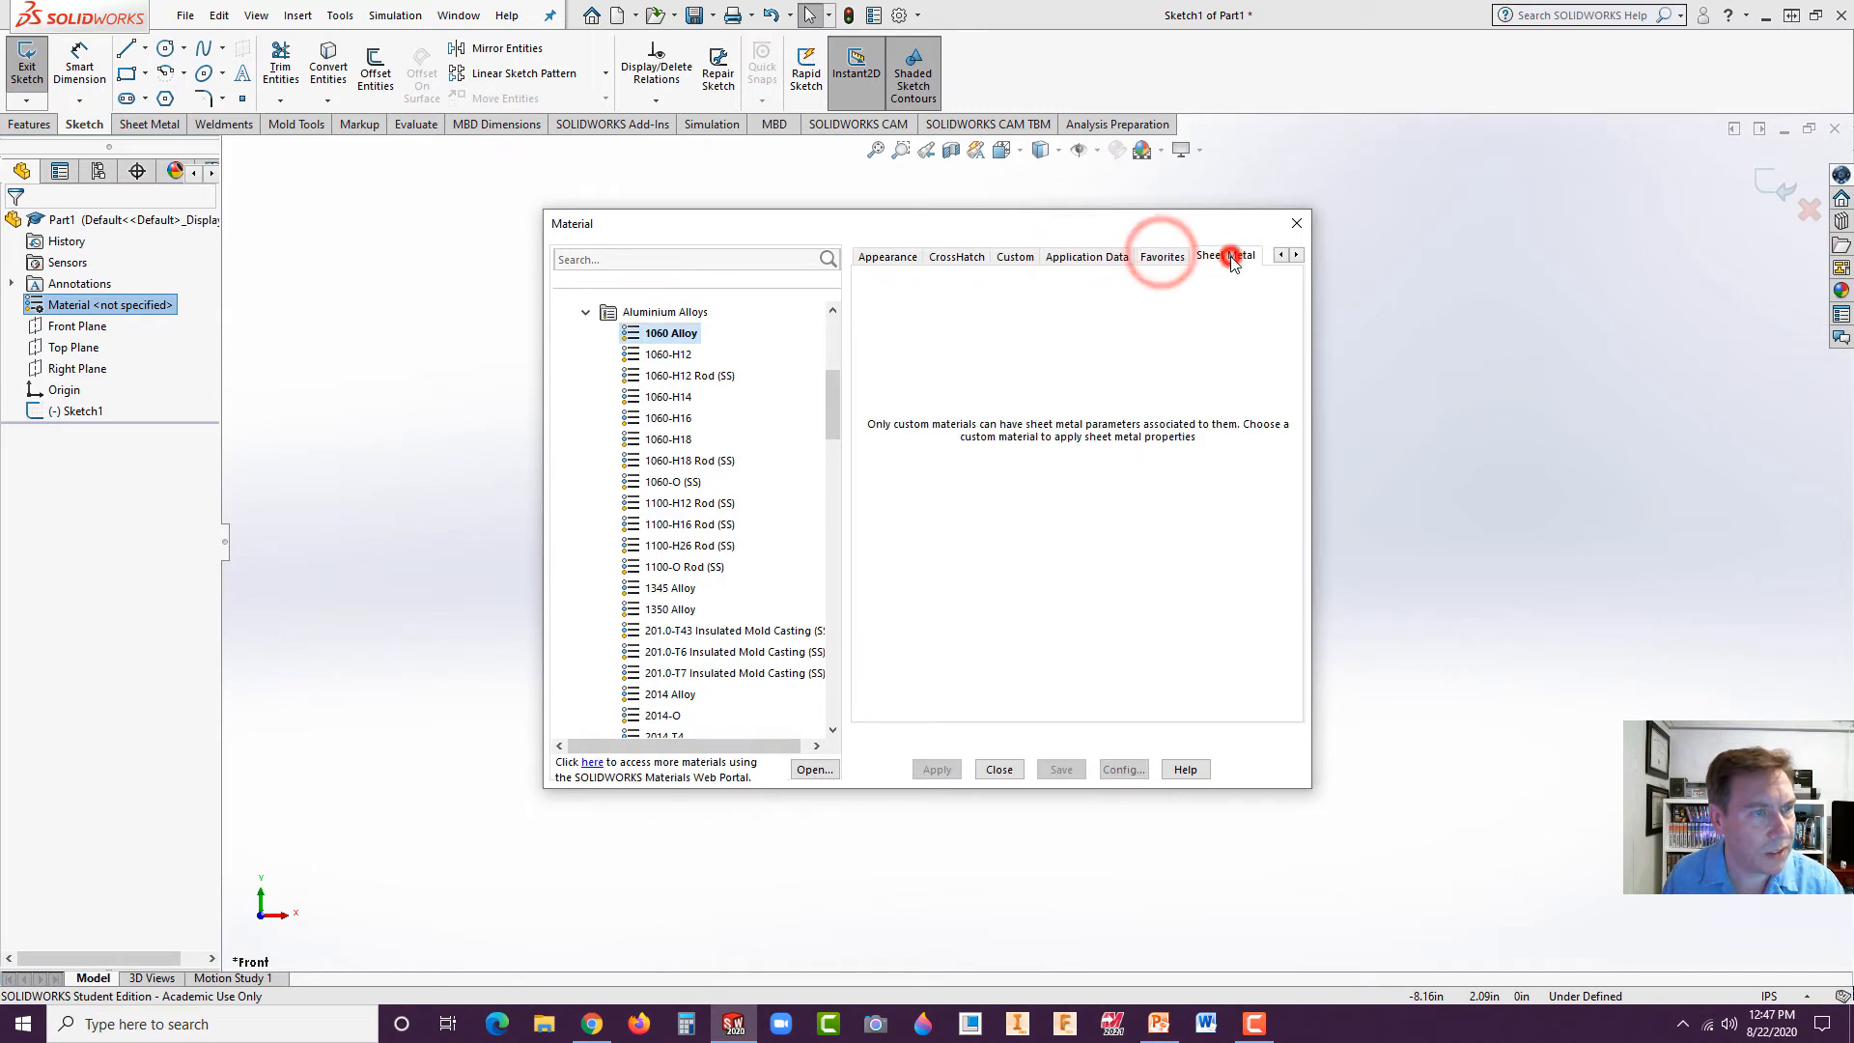
pyautogui.click(1296, 255)
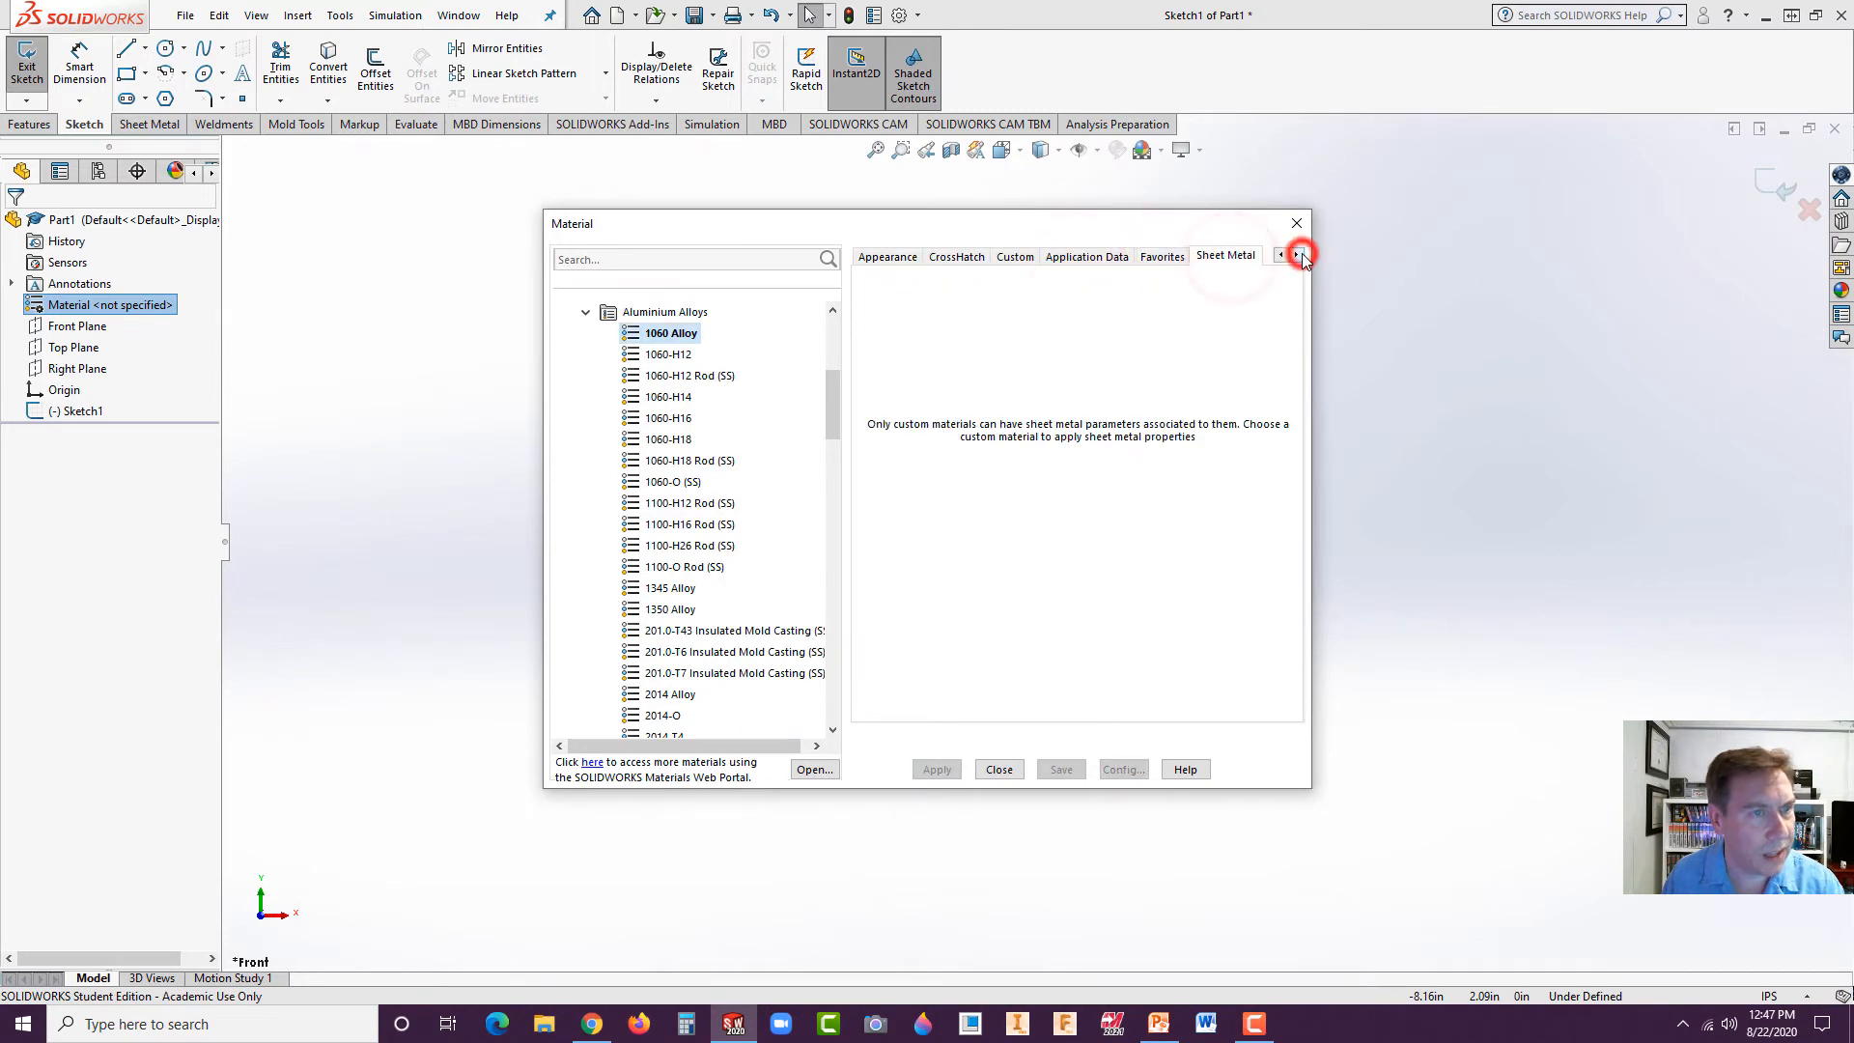
pyautogui.click(678, 332)
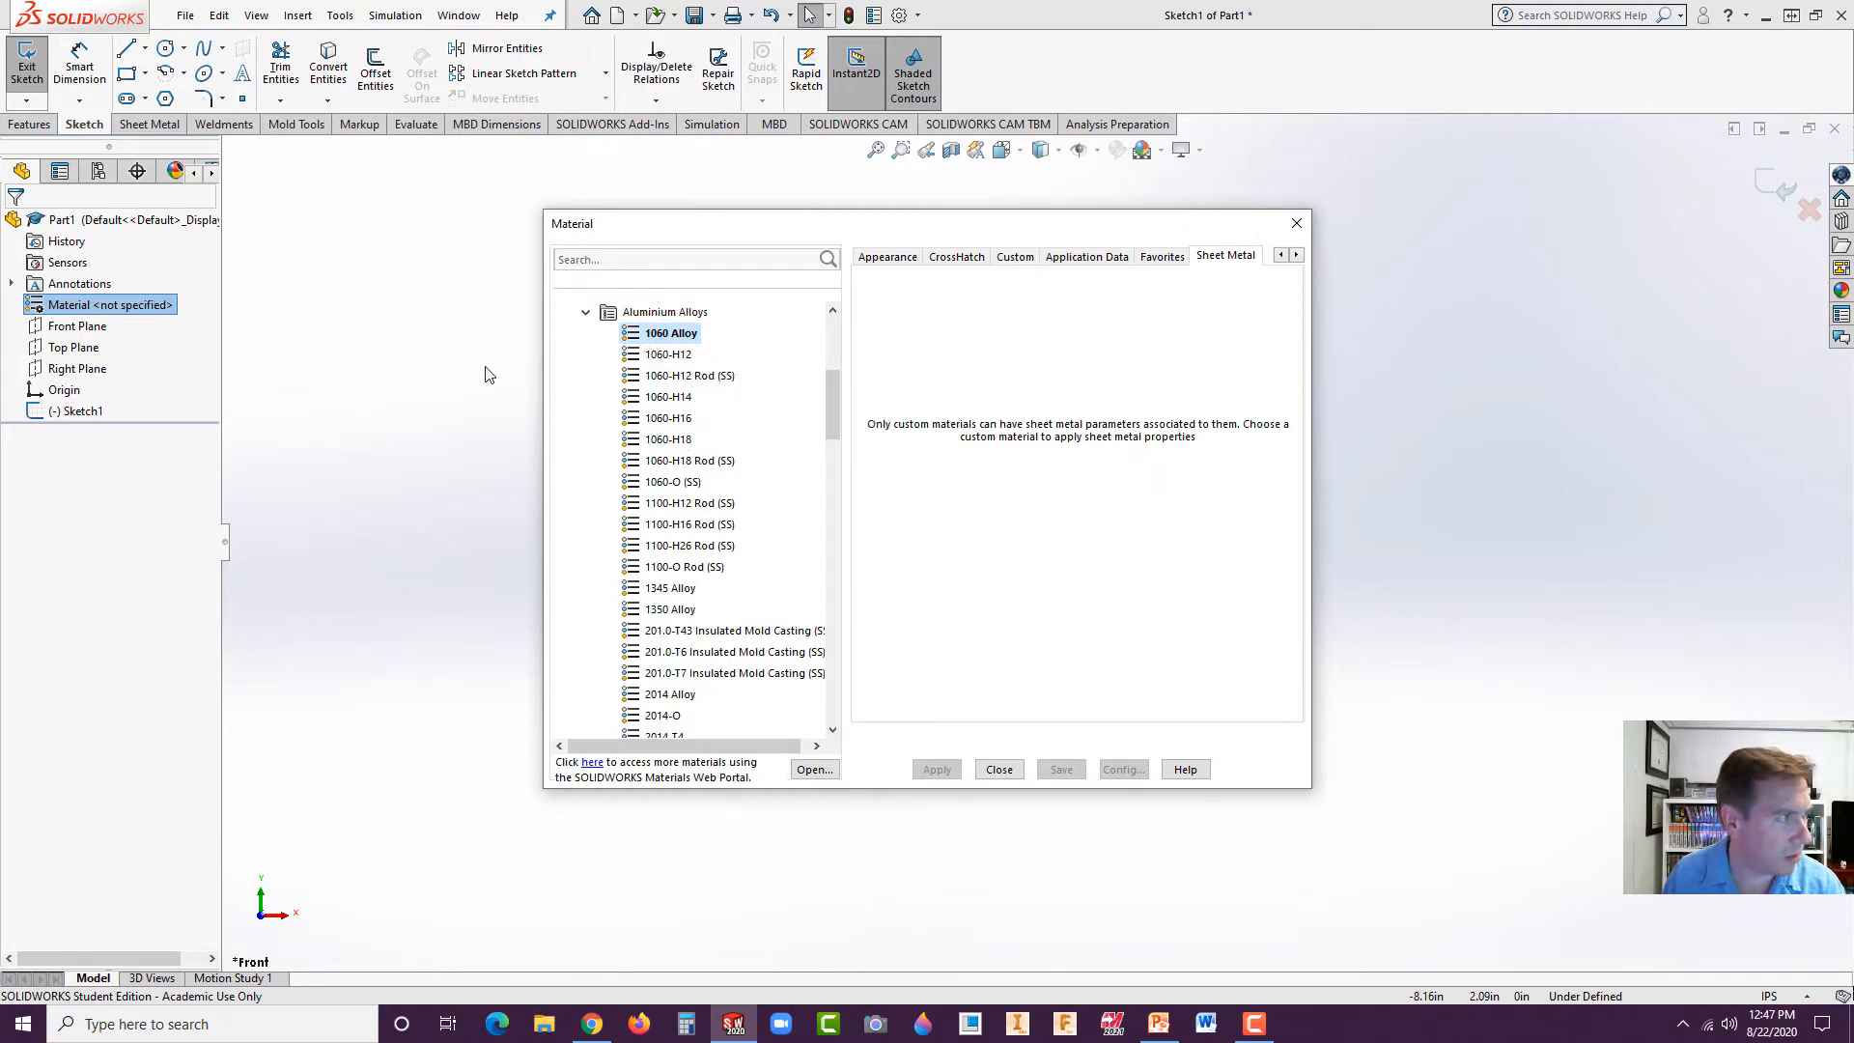
pyautogui.click(998, 770)
# Assign 1060 Alloy as the part's material from the Material shortcut menu.
pyautogui.rightClick(108, 307)
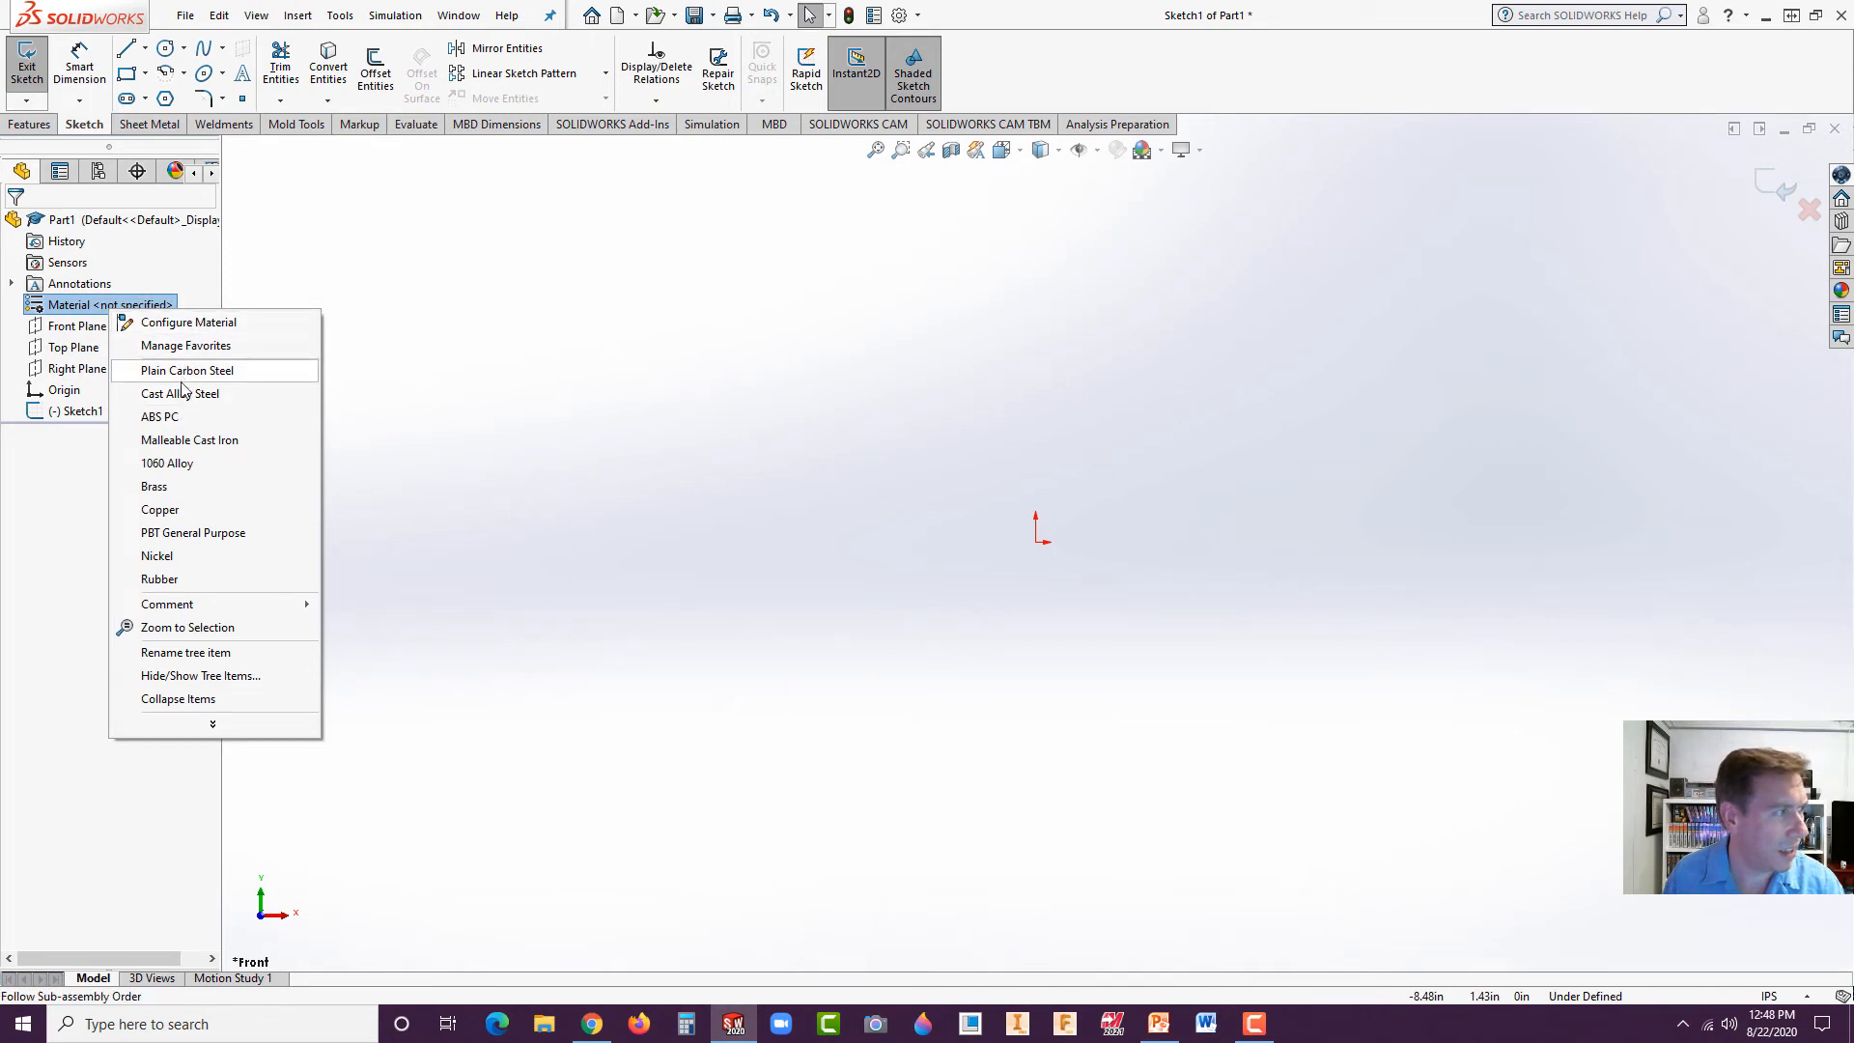
pyautogui.click(185, 465)
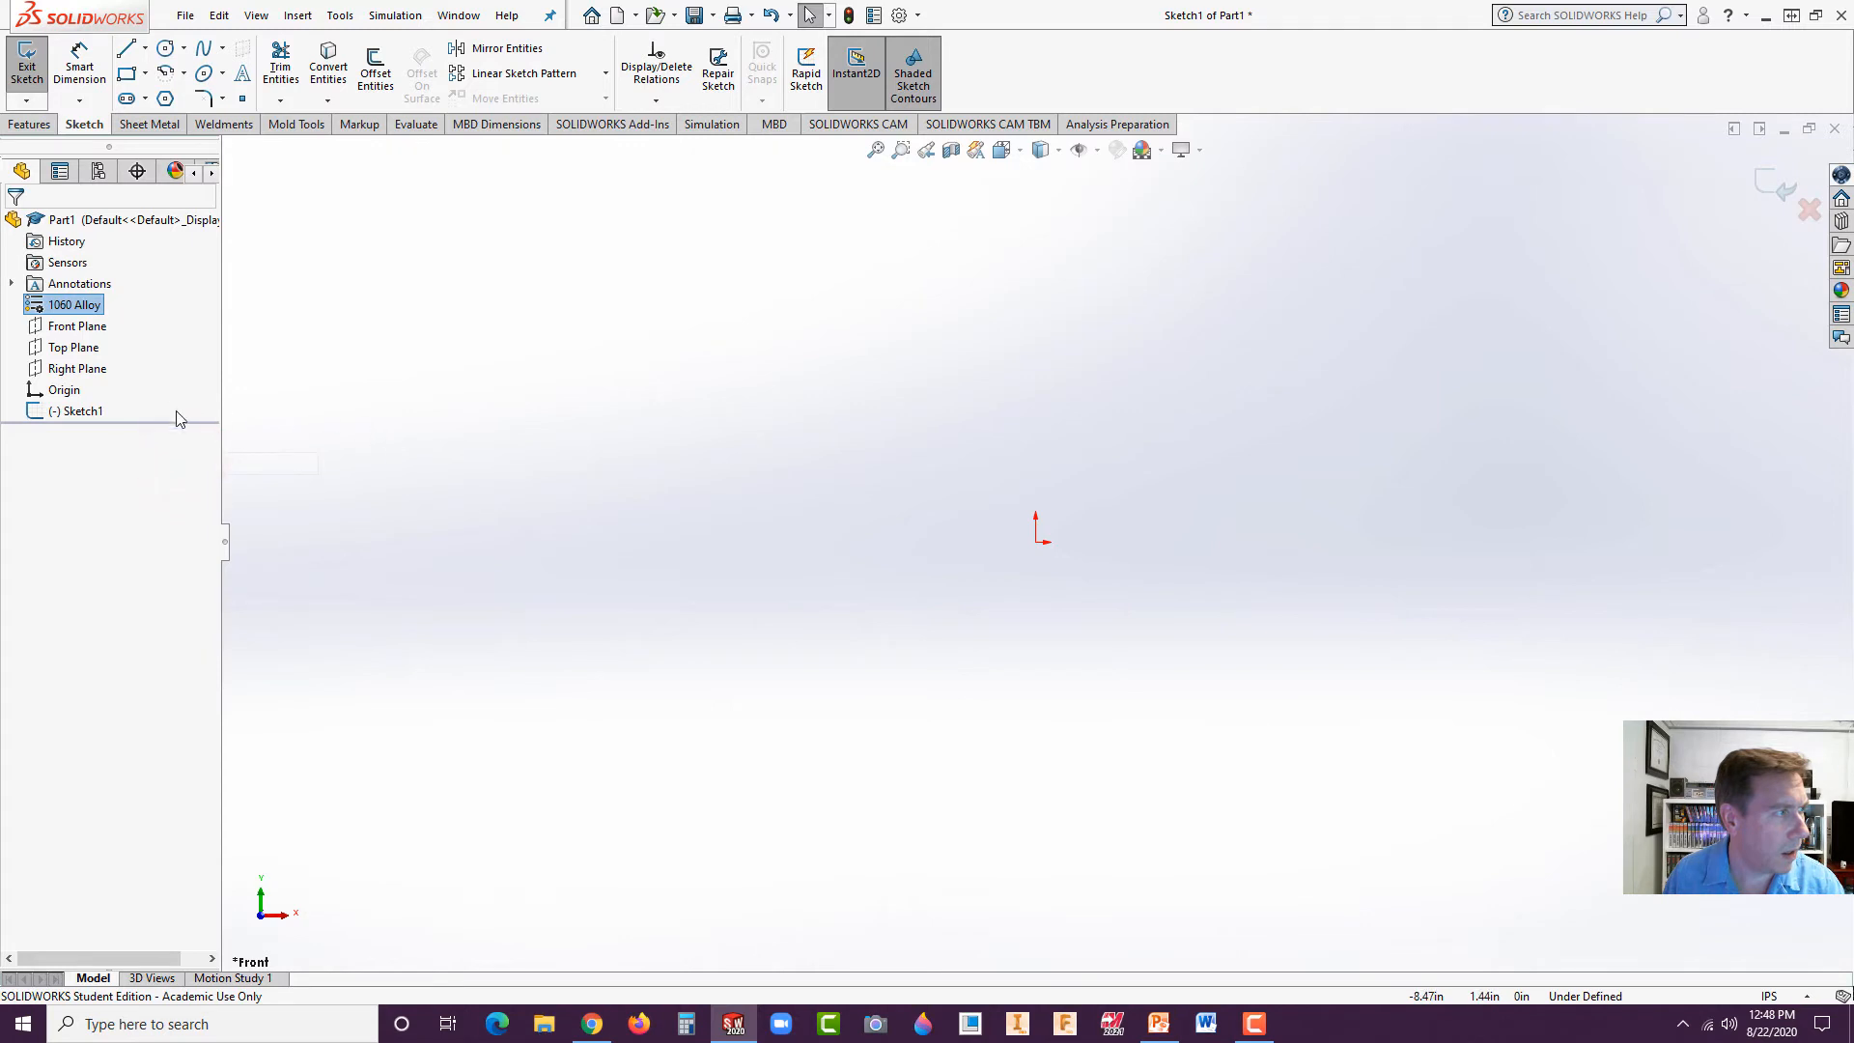
pyautogui.click(436, 449)
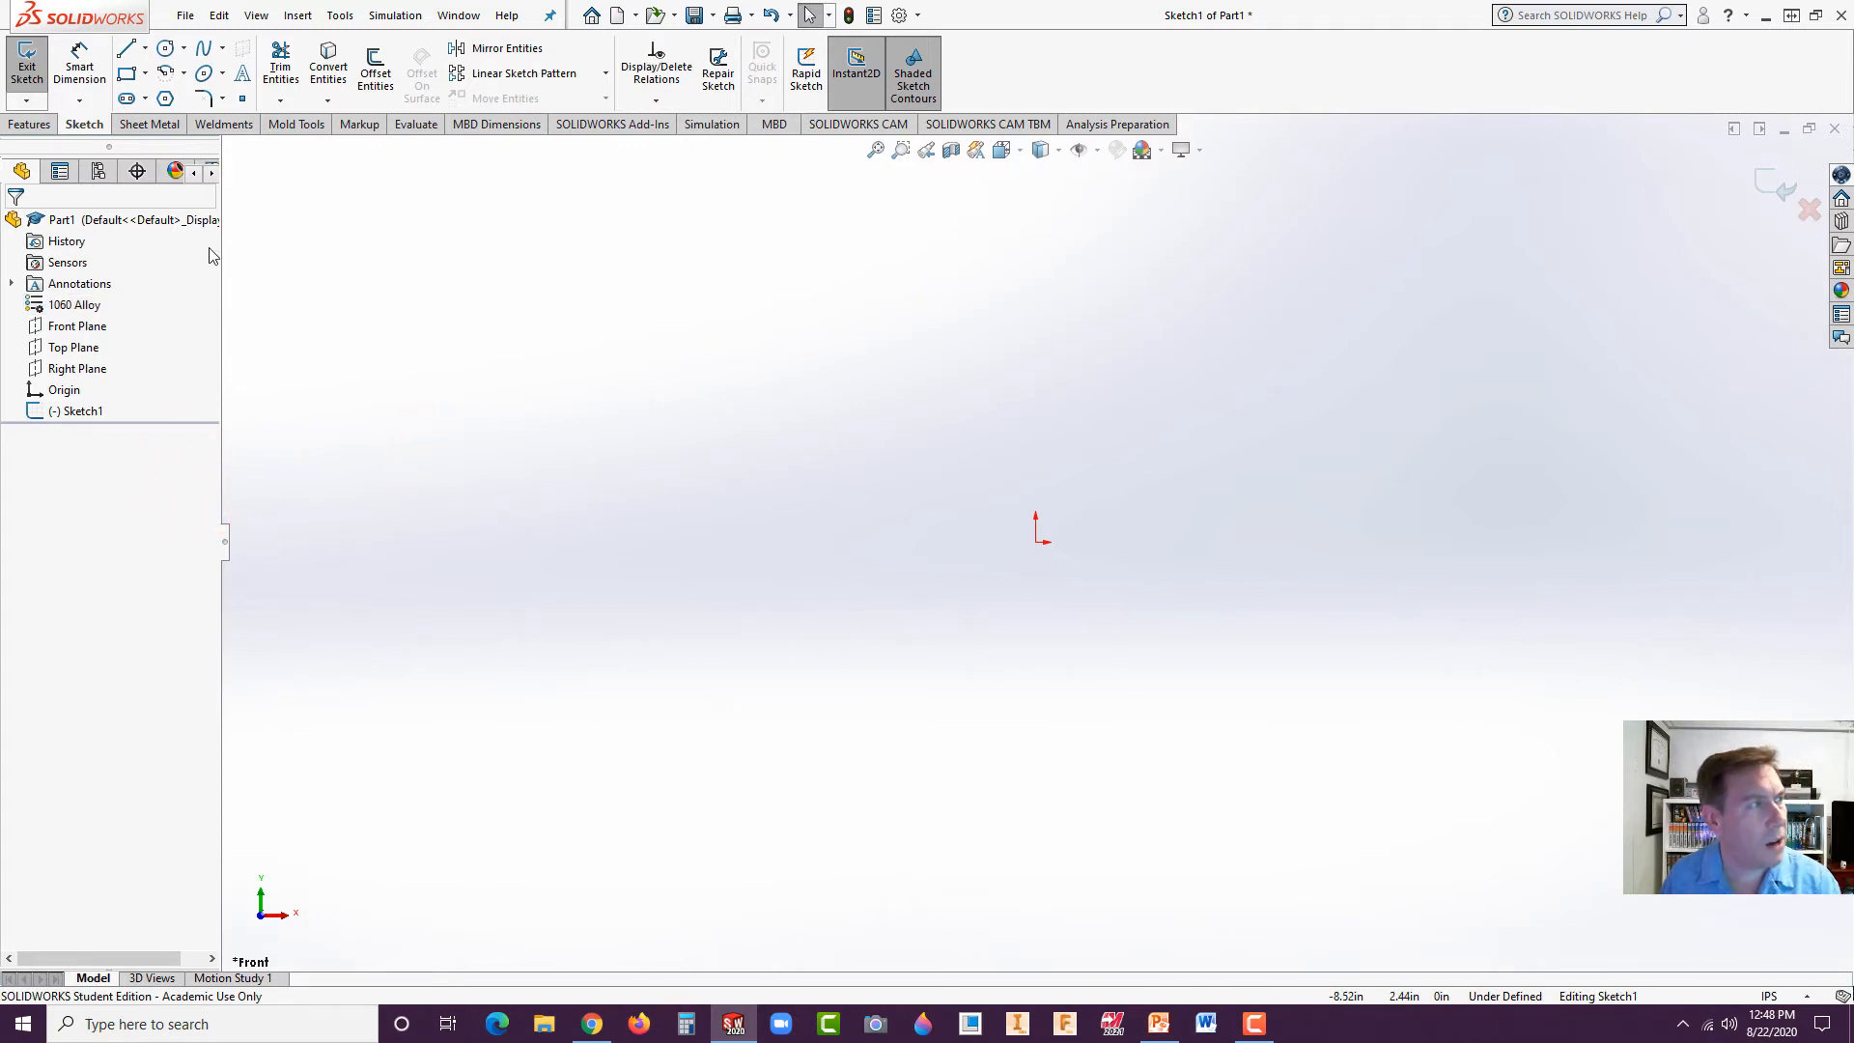
# Draw lines from the origin along the left, top and right edges plus a short bottom segment.
pyautogui.click(126, 48)
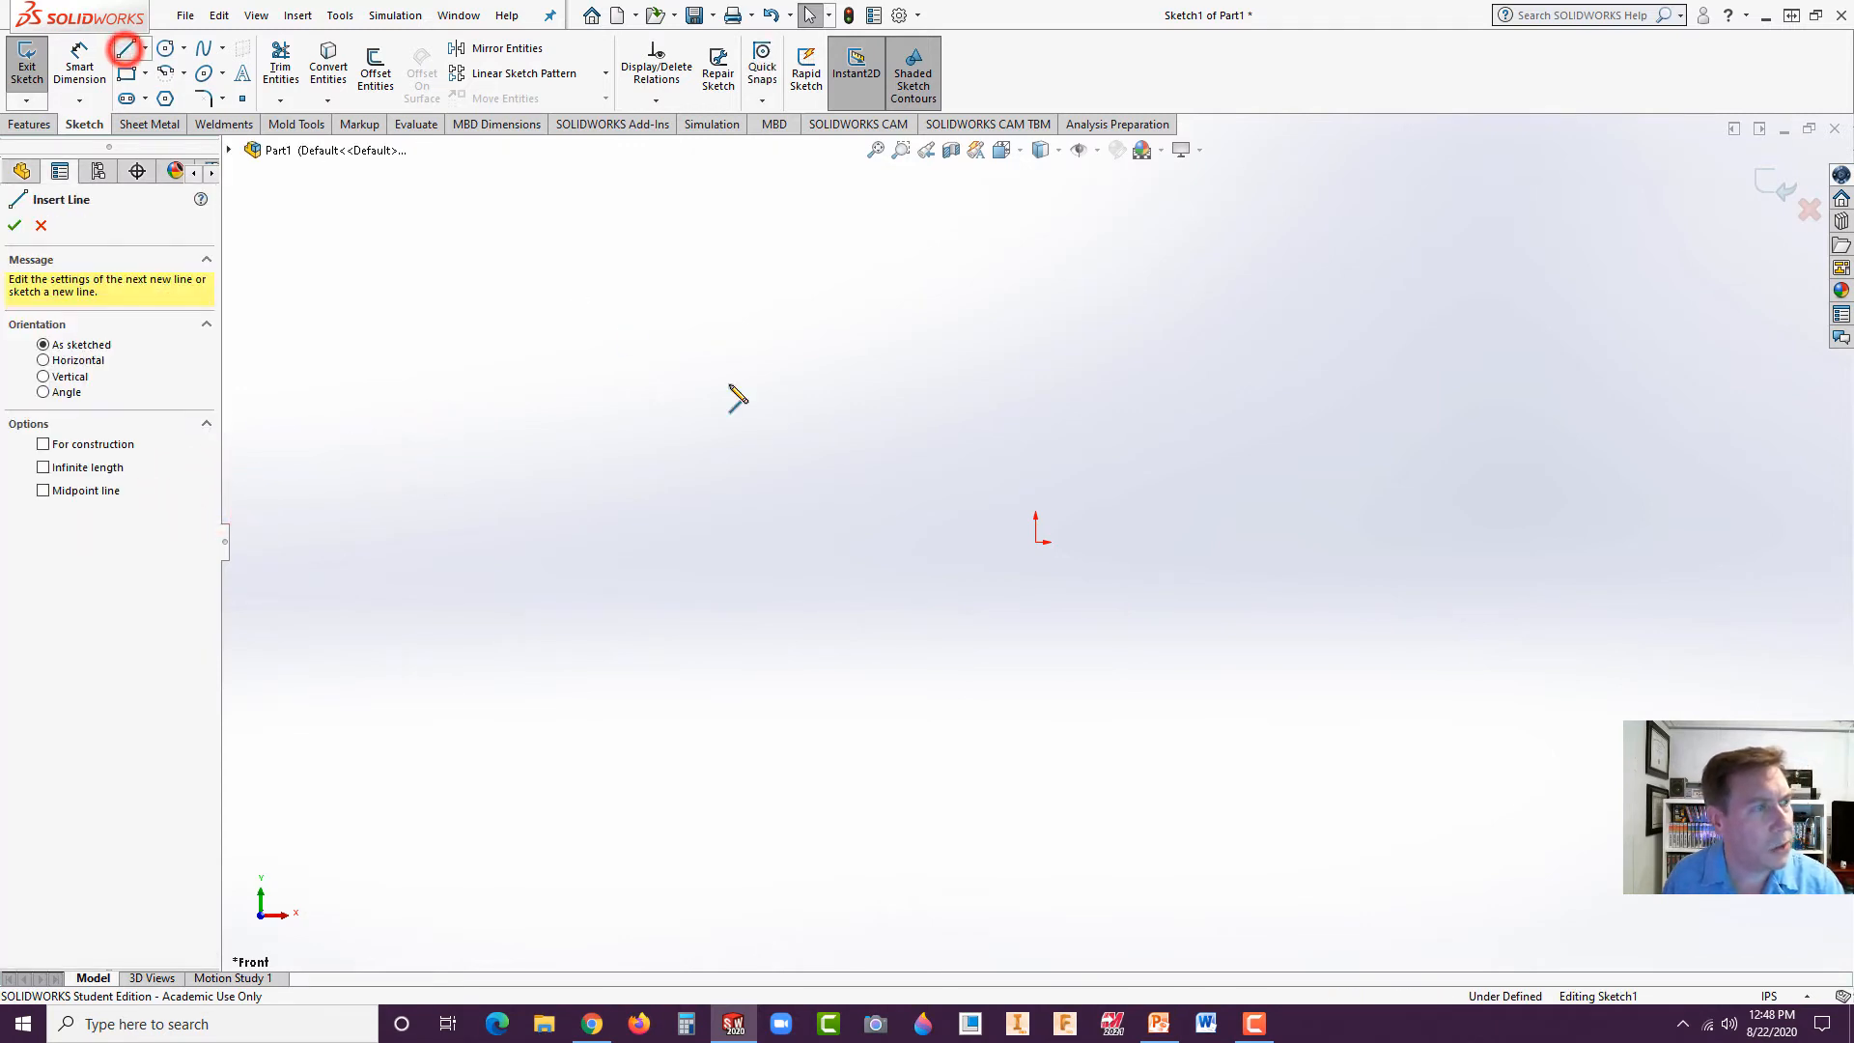
pyautogui.click(1035, 541)
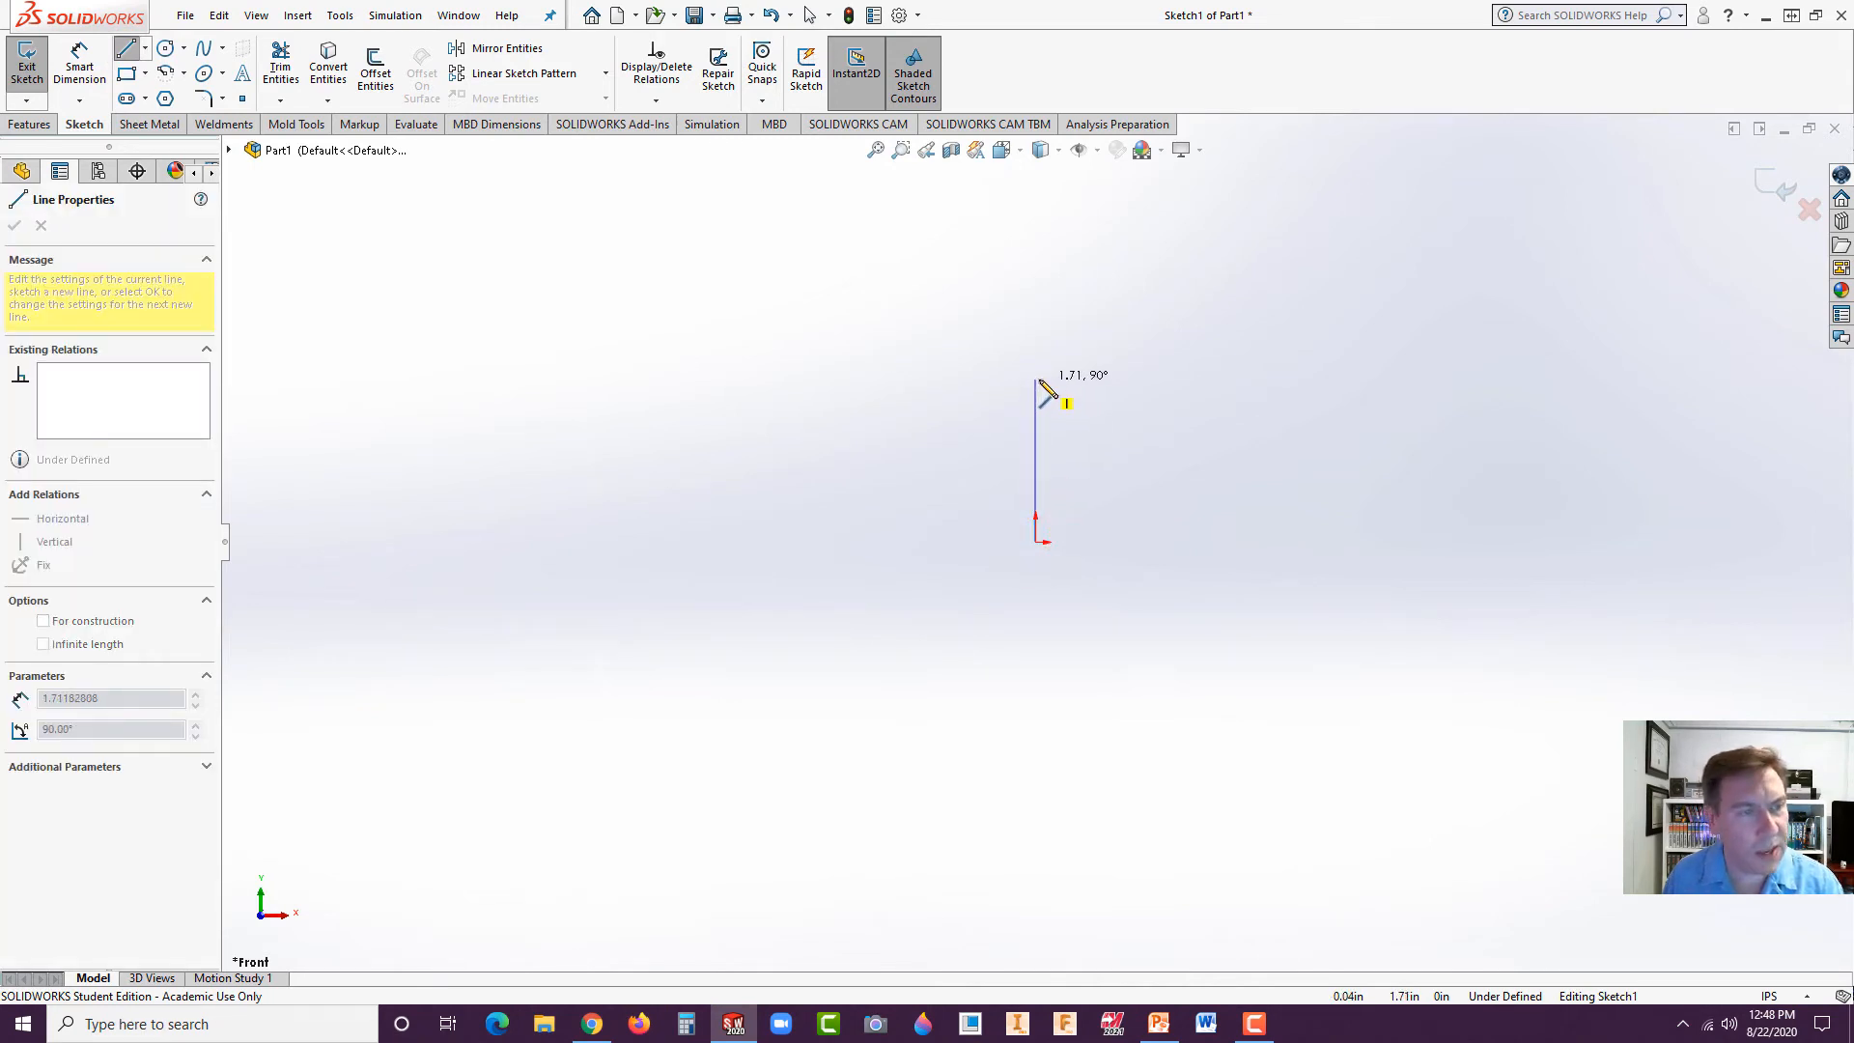
pyautogui.click(1036, 490)
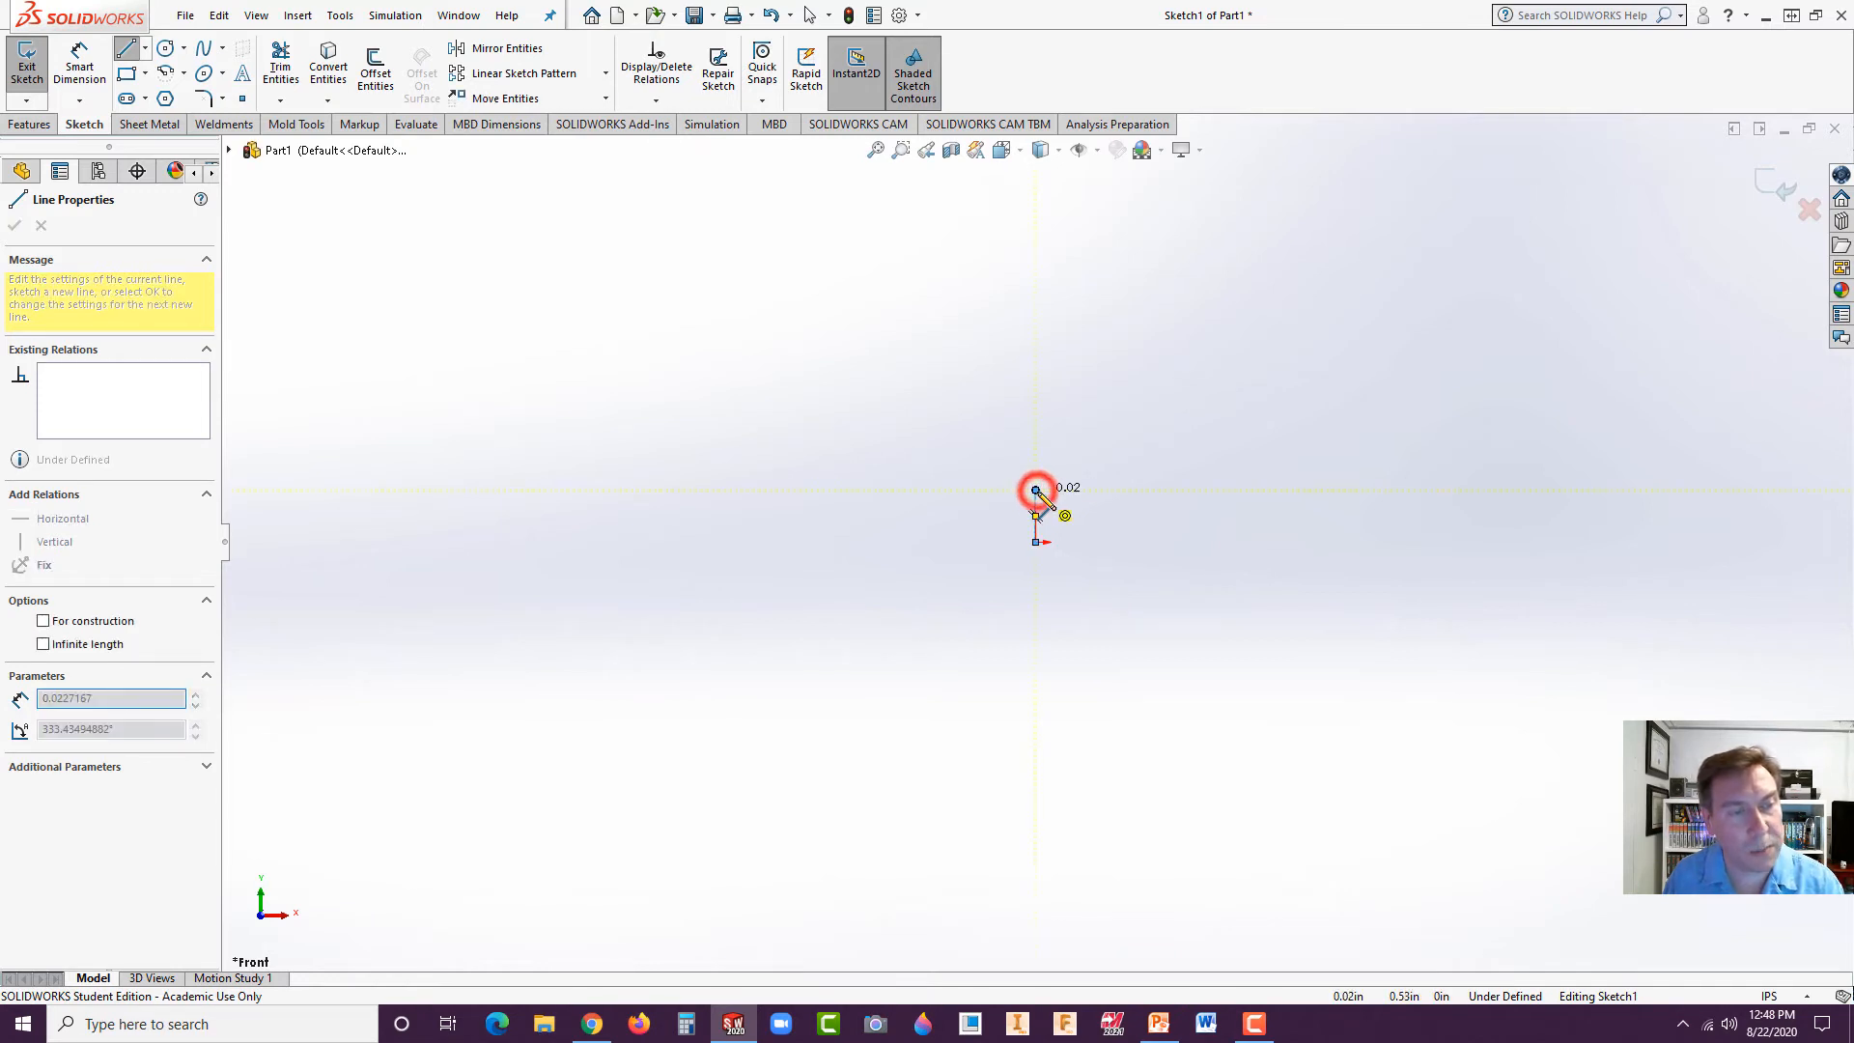
pyautogui.click(1241, 490)
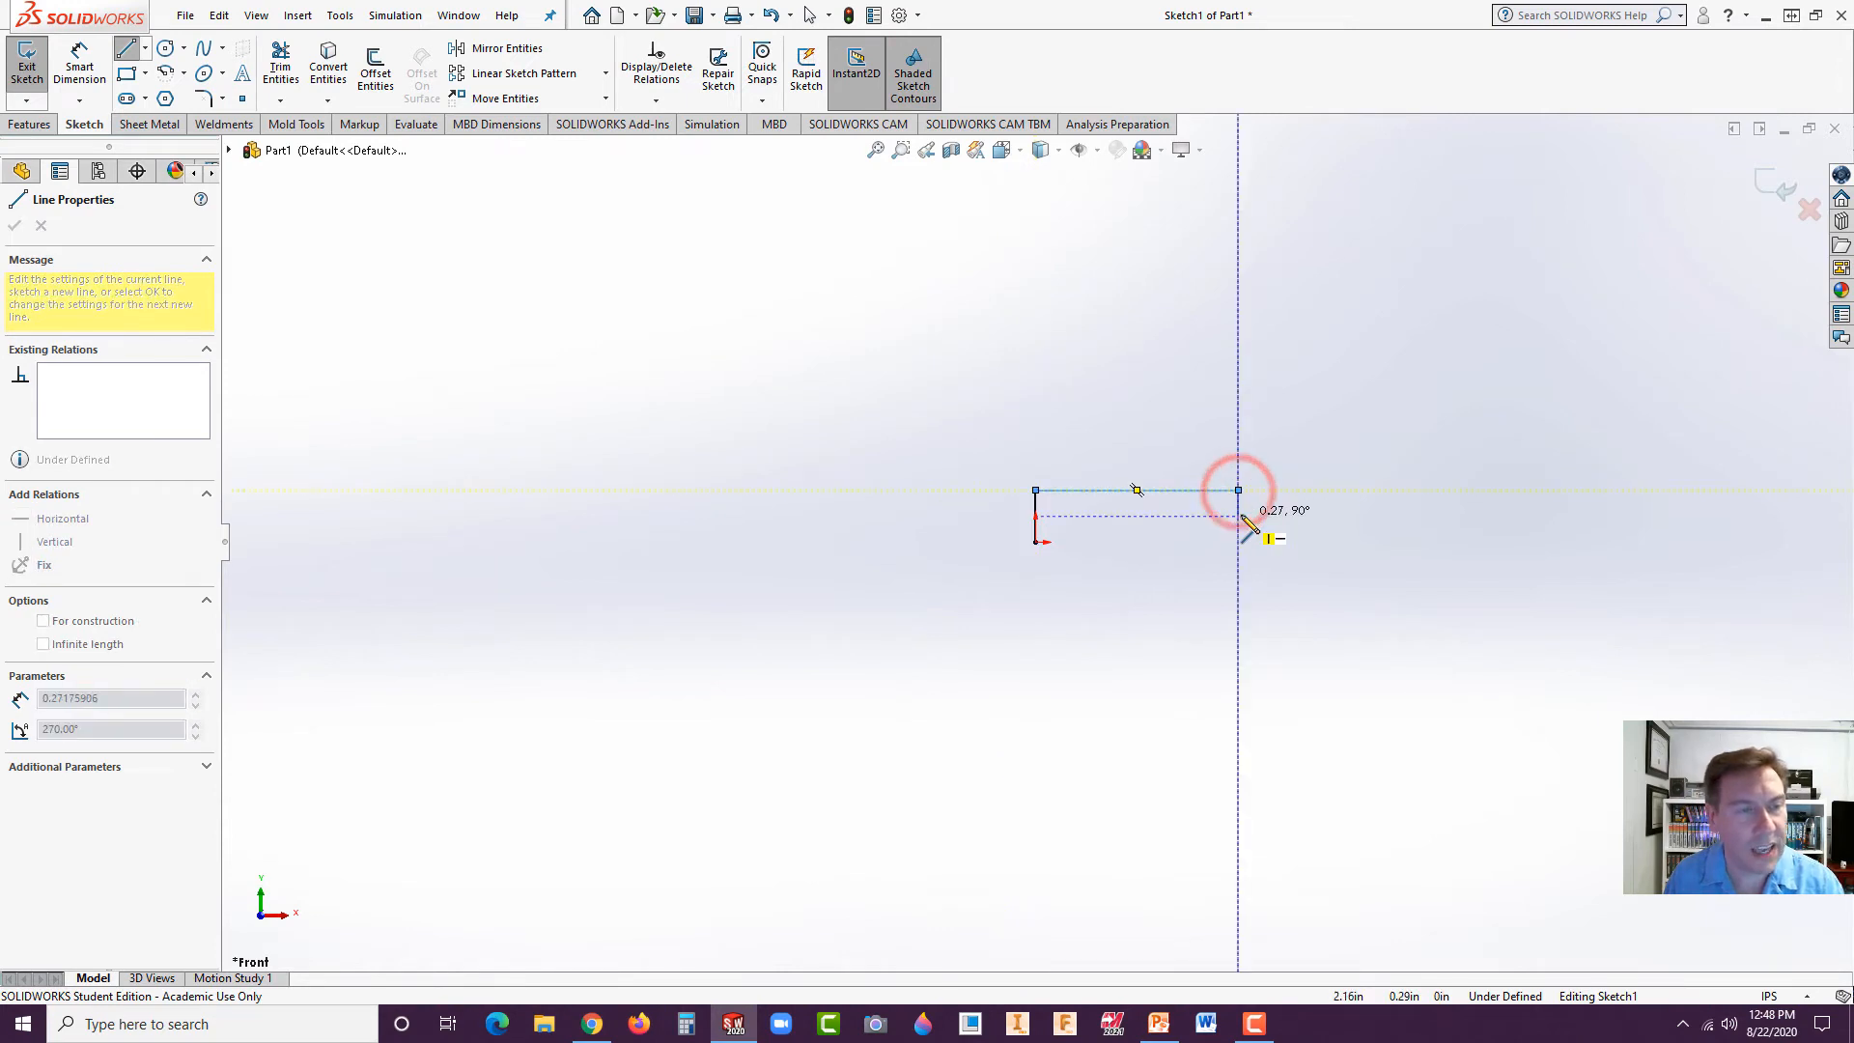
pyautogui.scroll(-3, 1263, 530)
pyautogui.scroll(-2, 1202, 541)
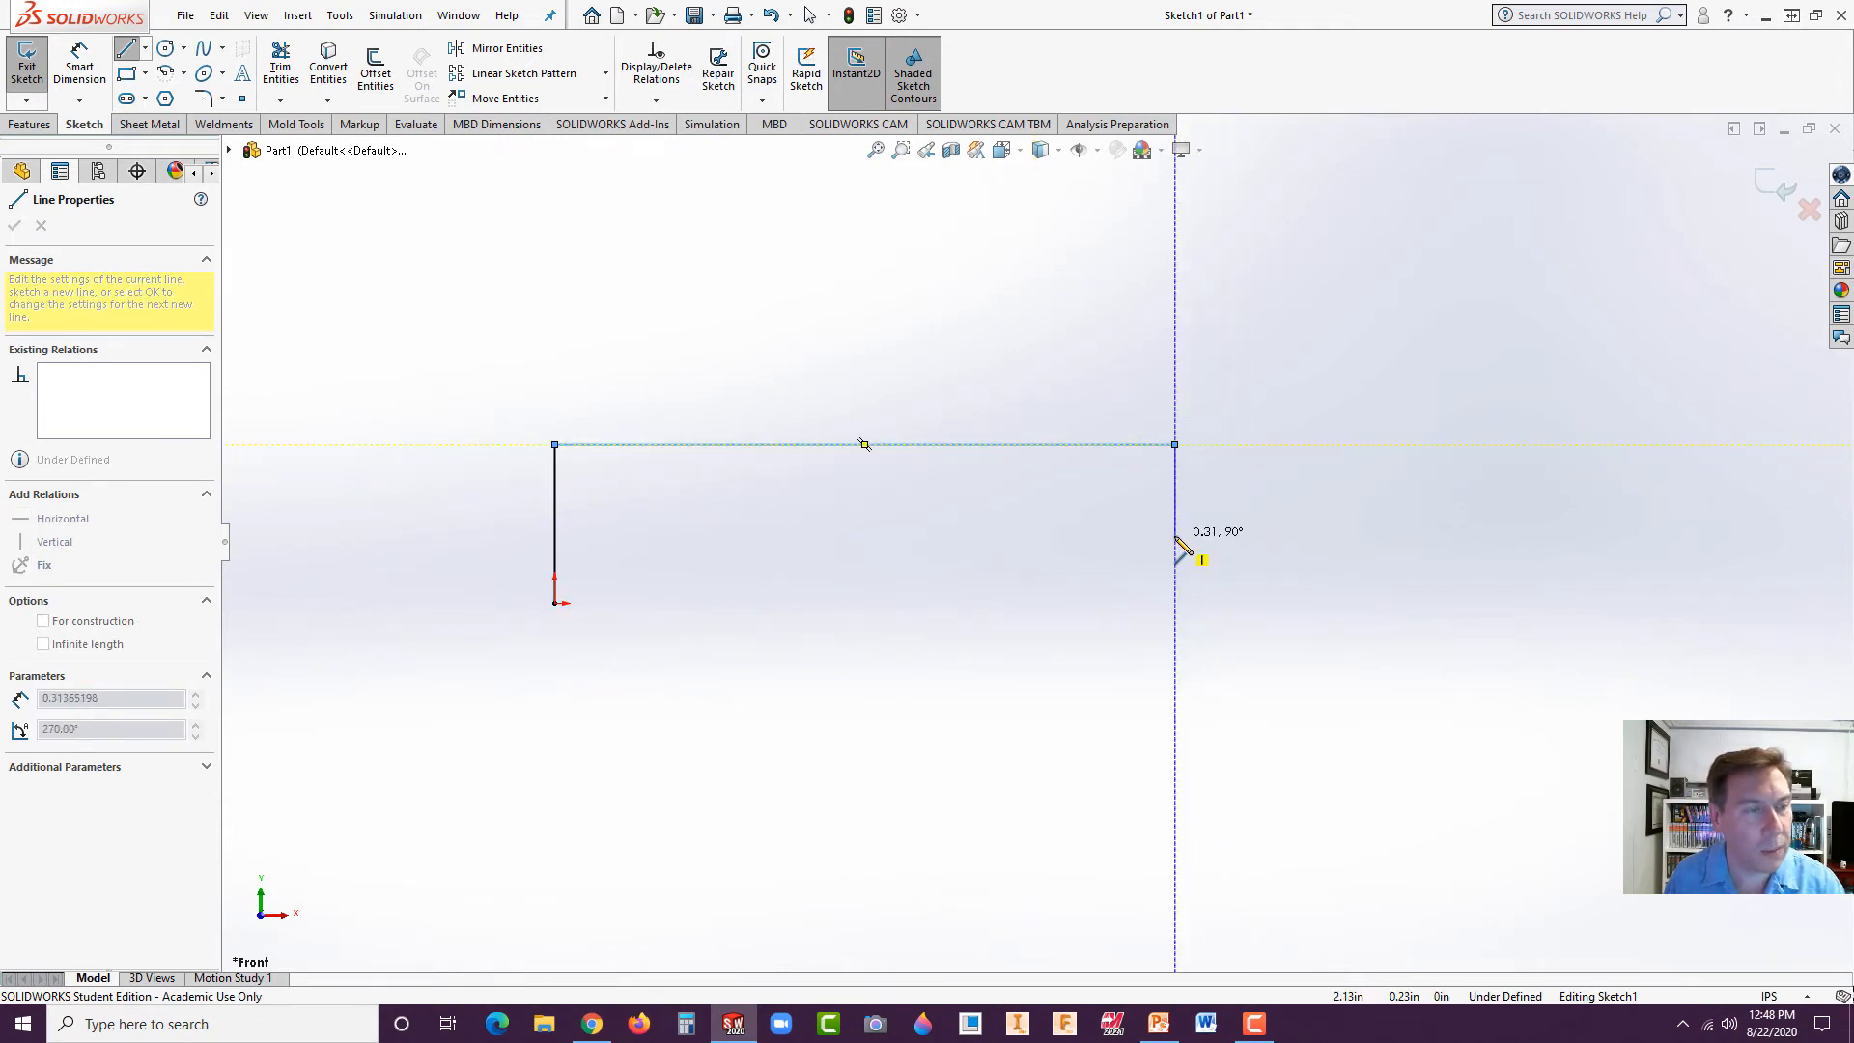
pyautogui.scroll(-1, 1180, 546)
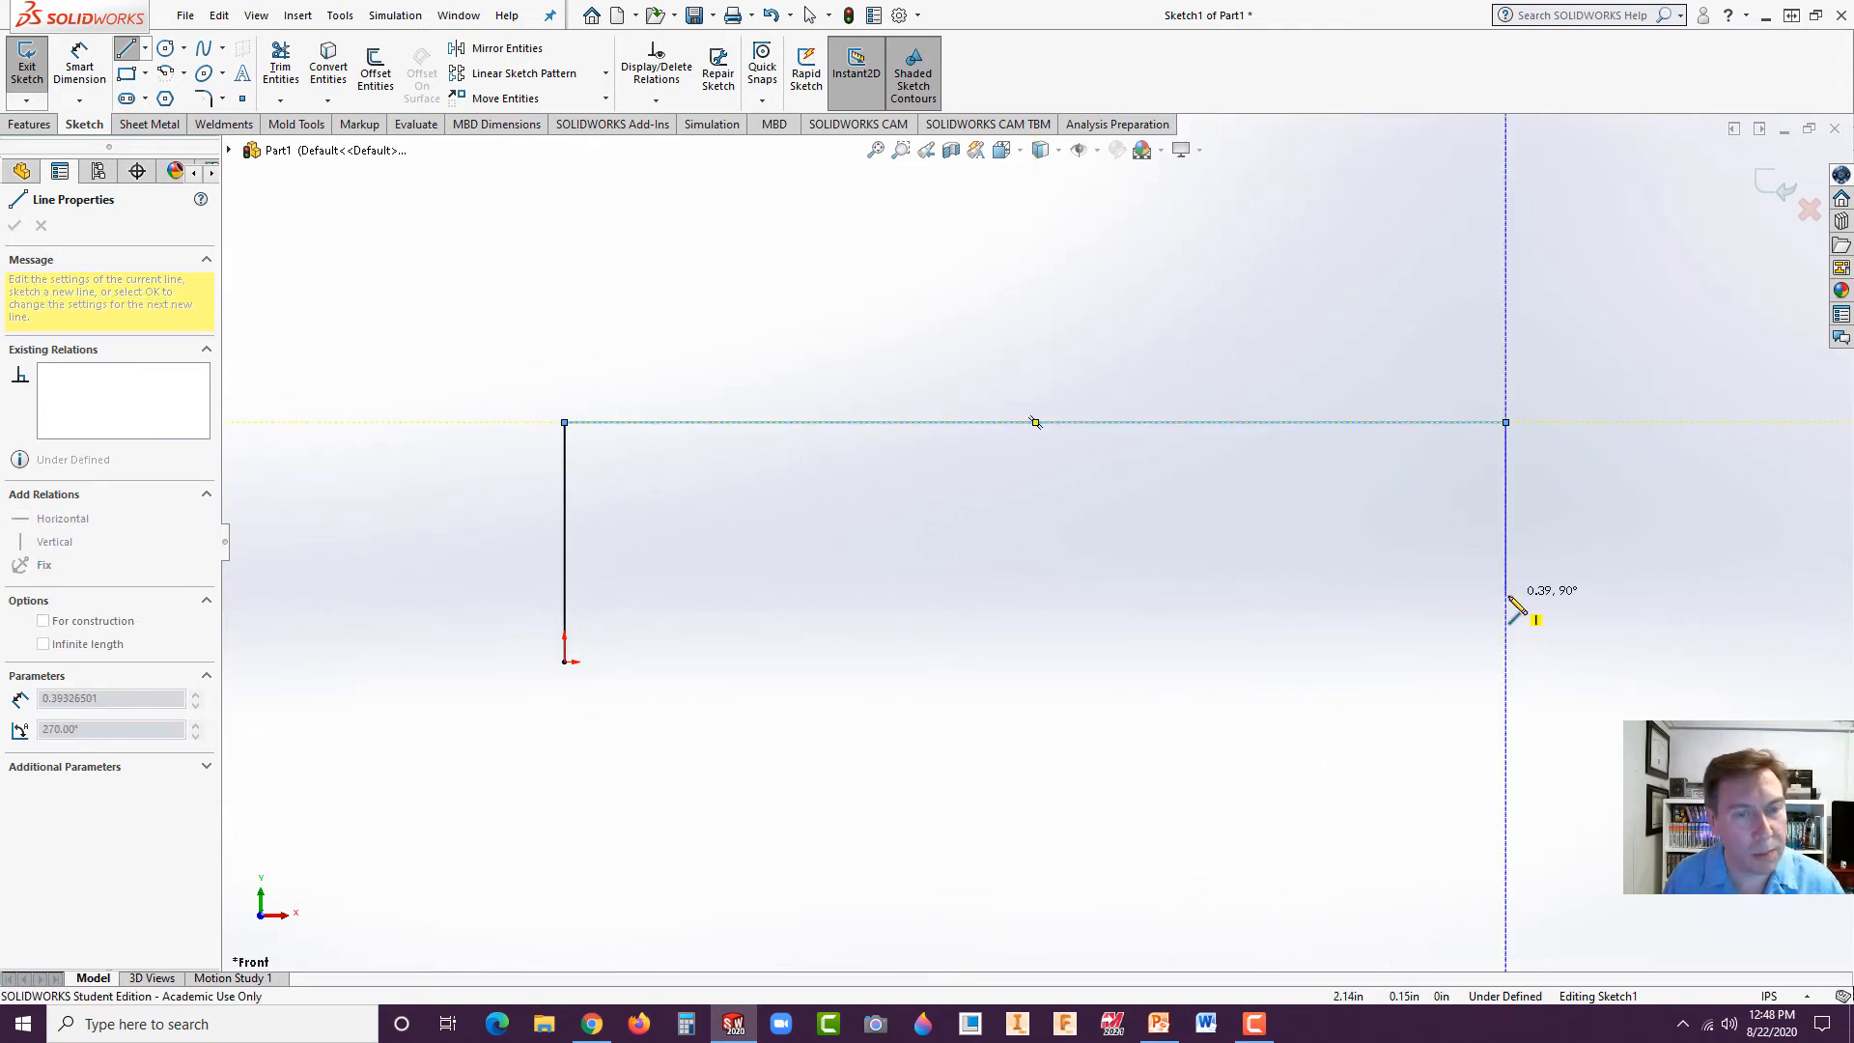
pyautogui.click(1506, 662)
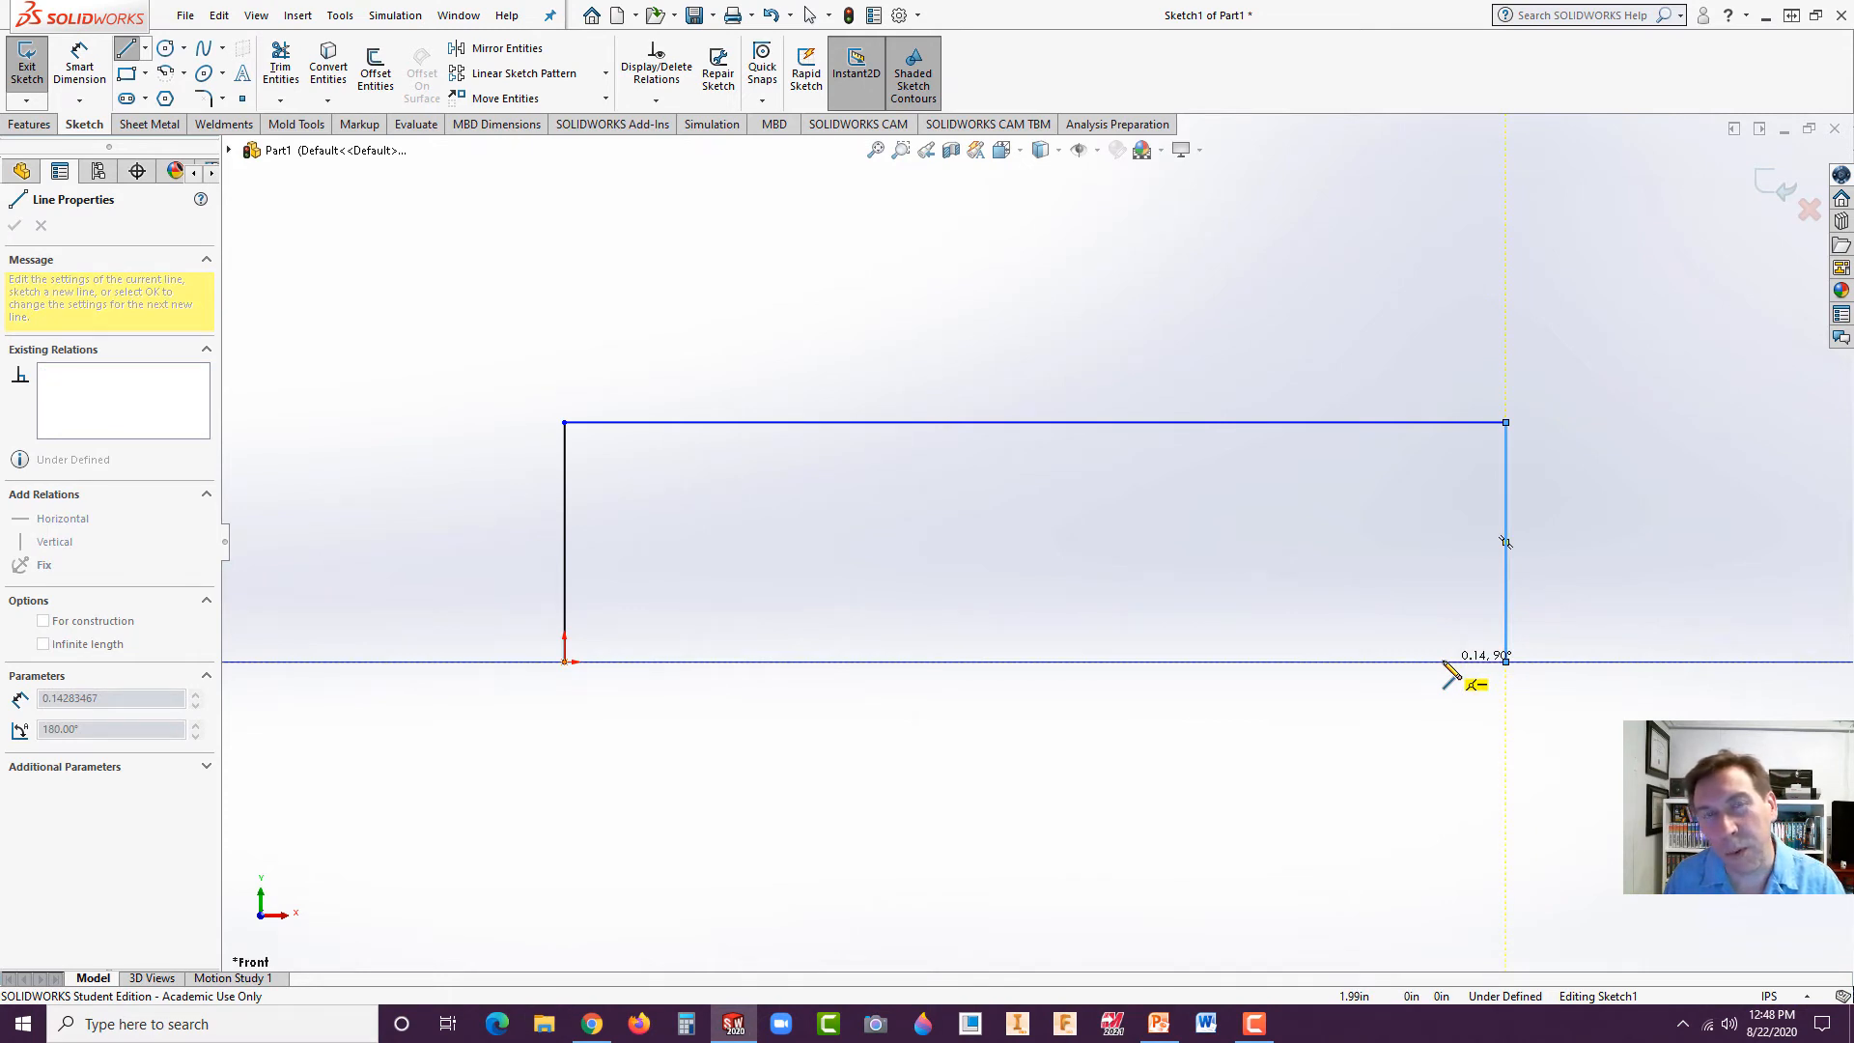
pyautogui.click(1444, 662)
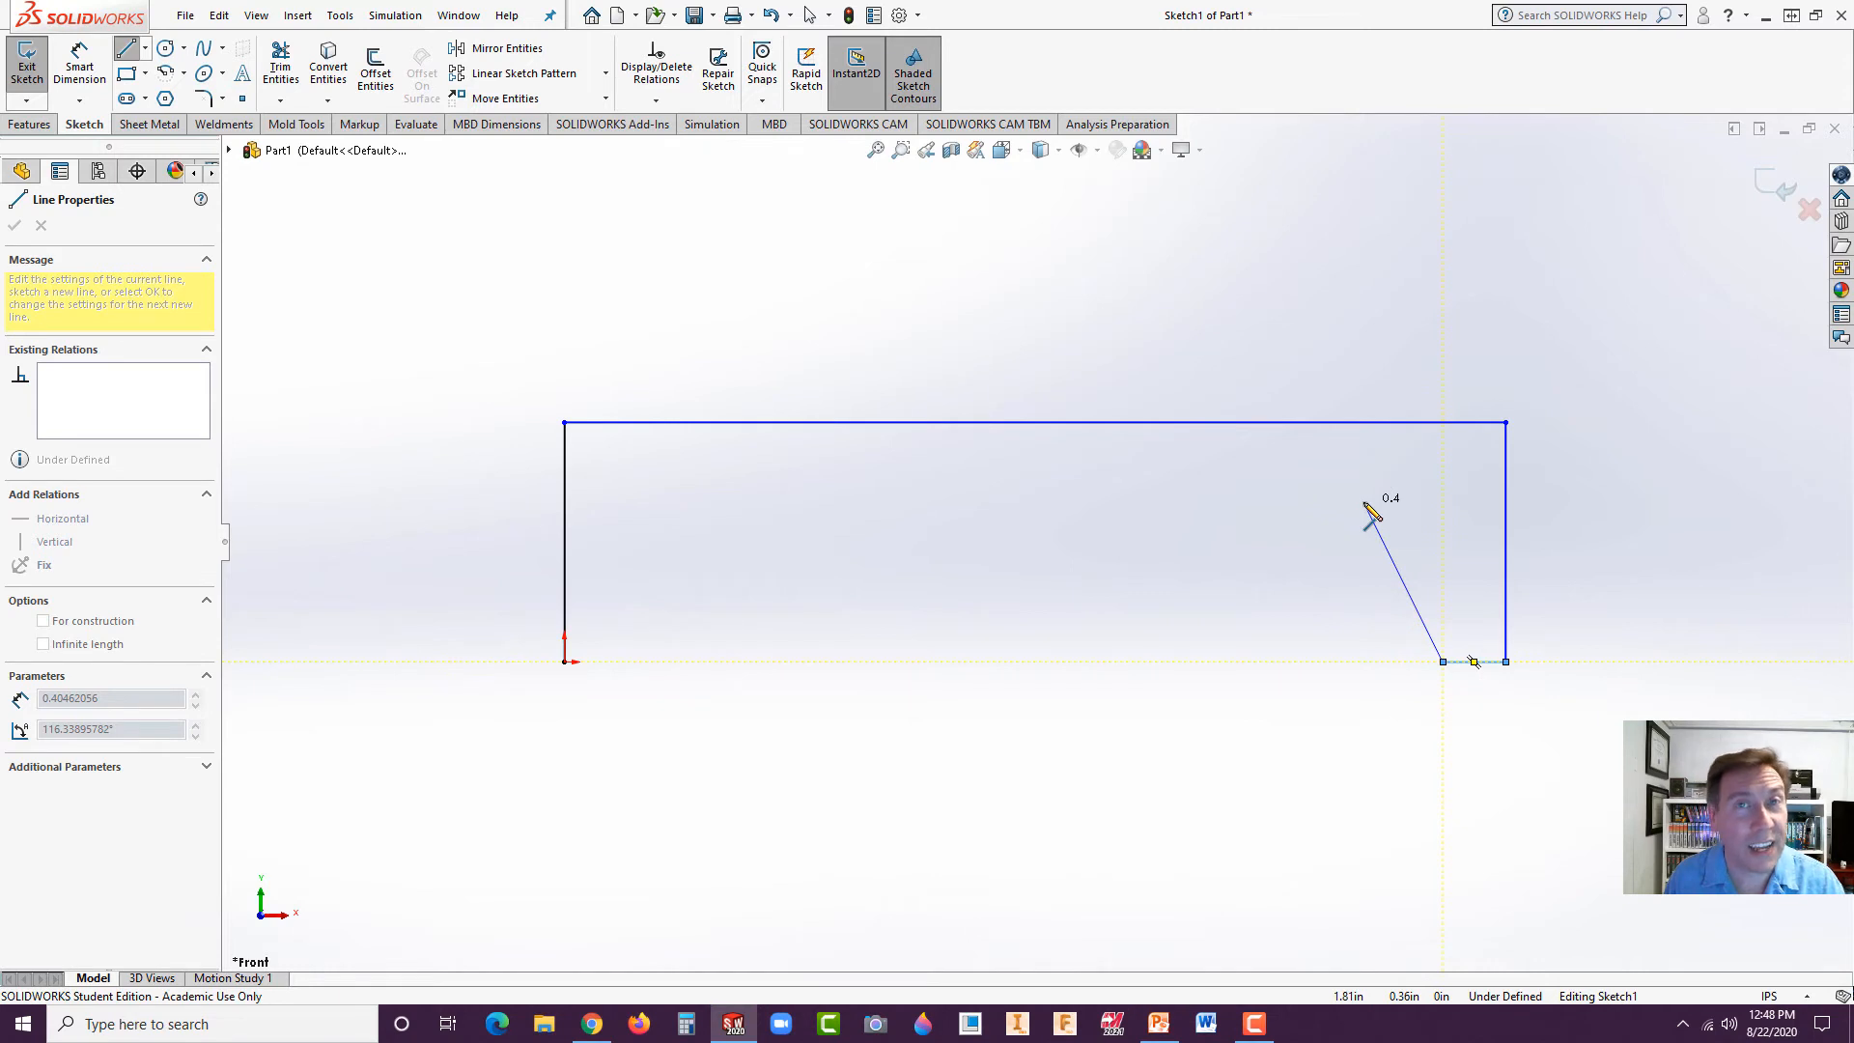
# Draw the angled slot and sloped notch edges, closing the outline back at the origin.
pyautogui.click(1364, 503)
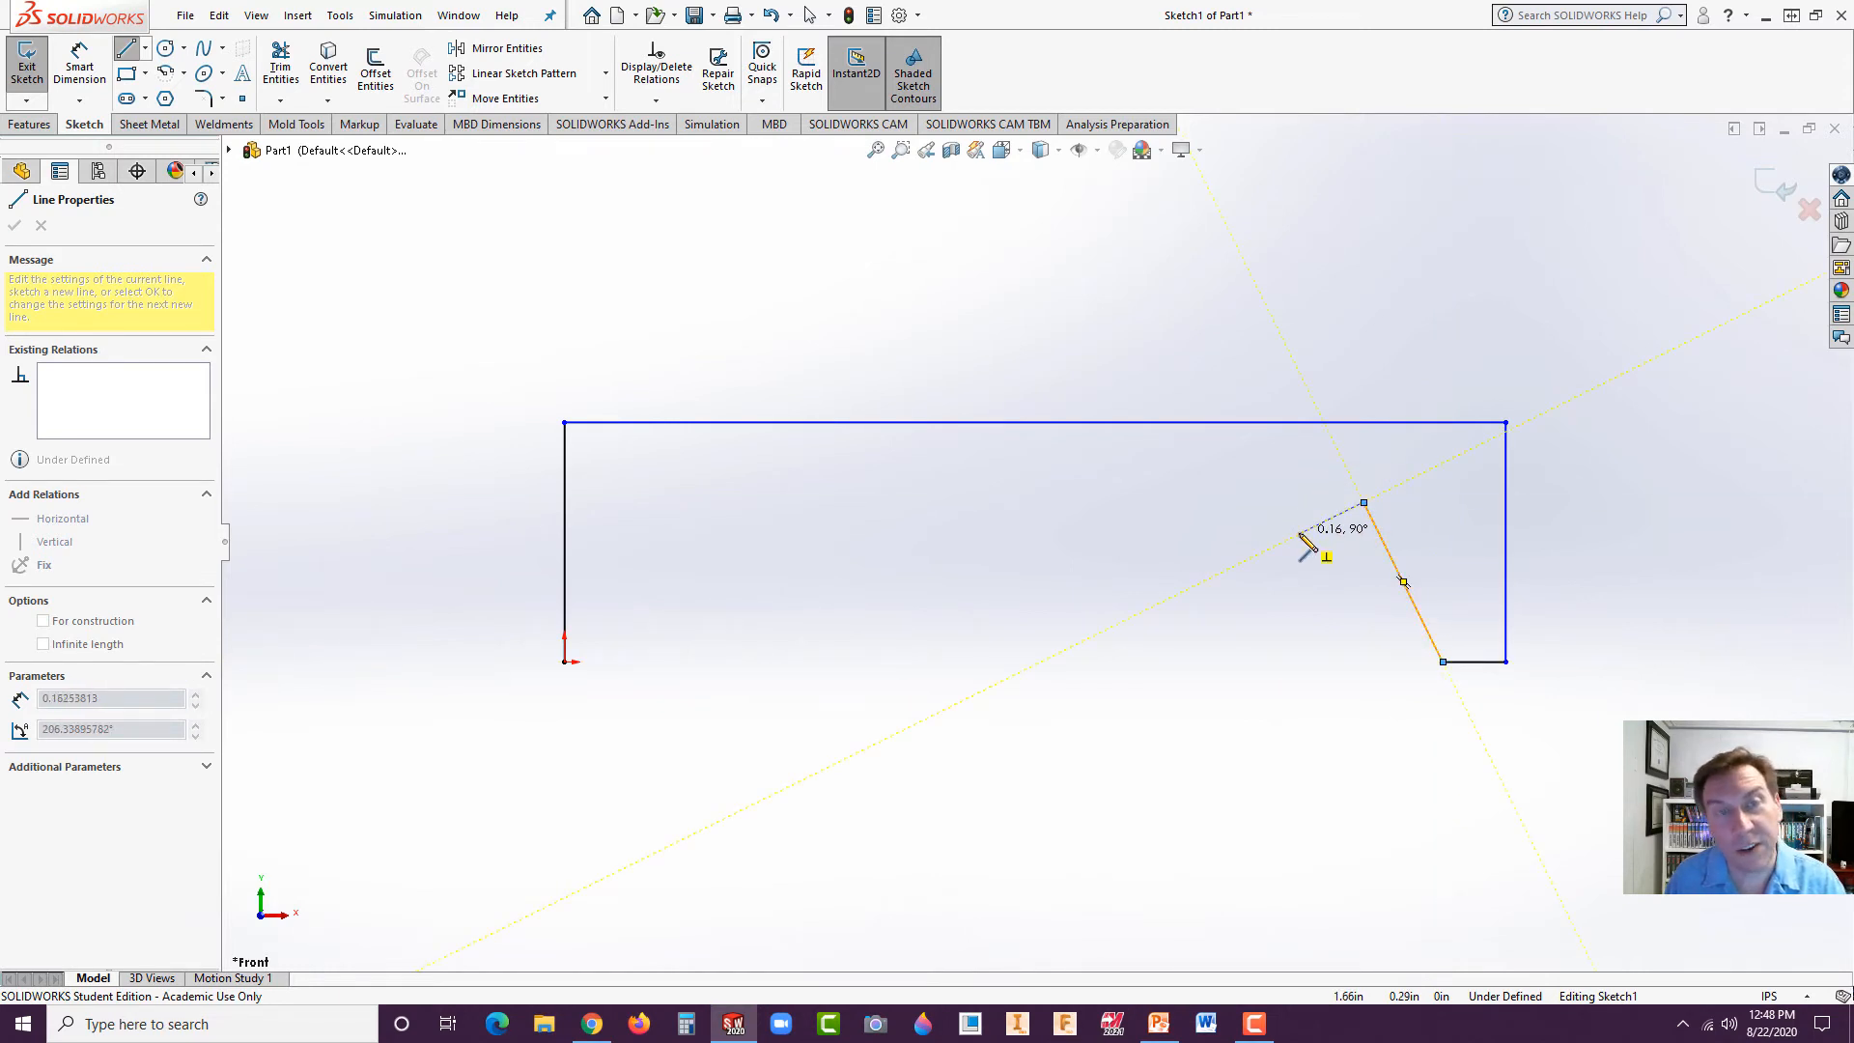
pyautogui.click(1300, 534)
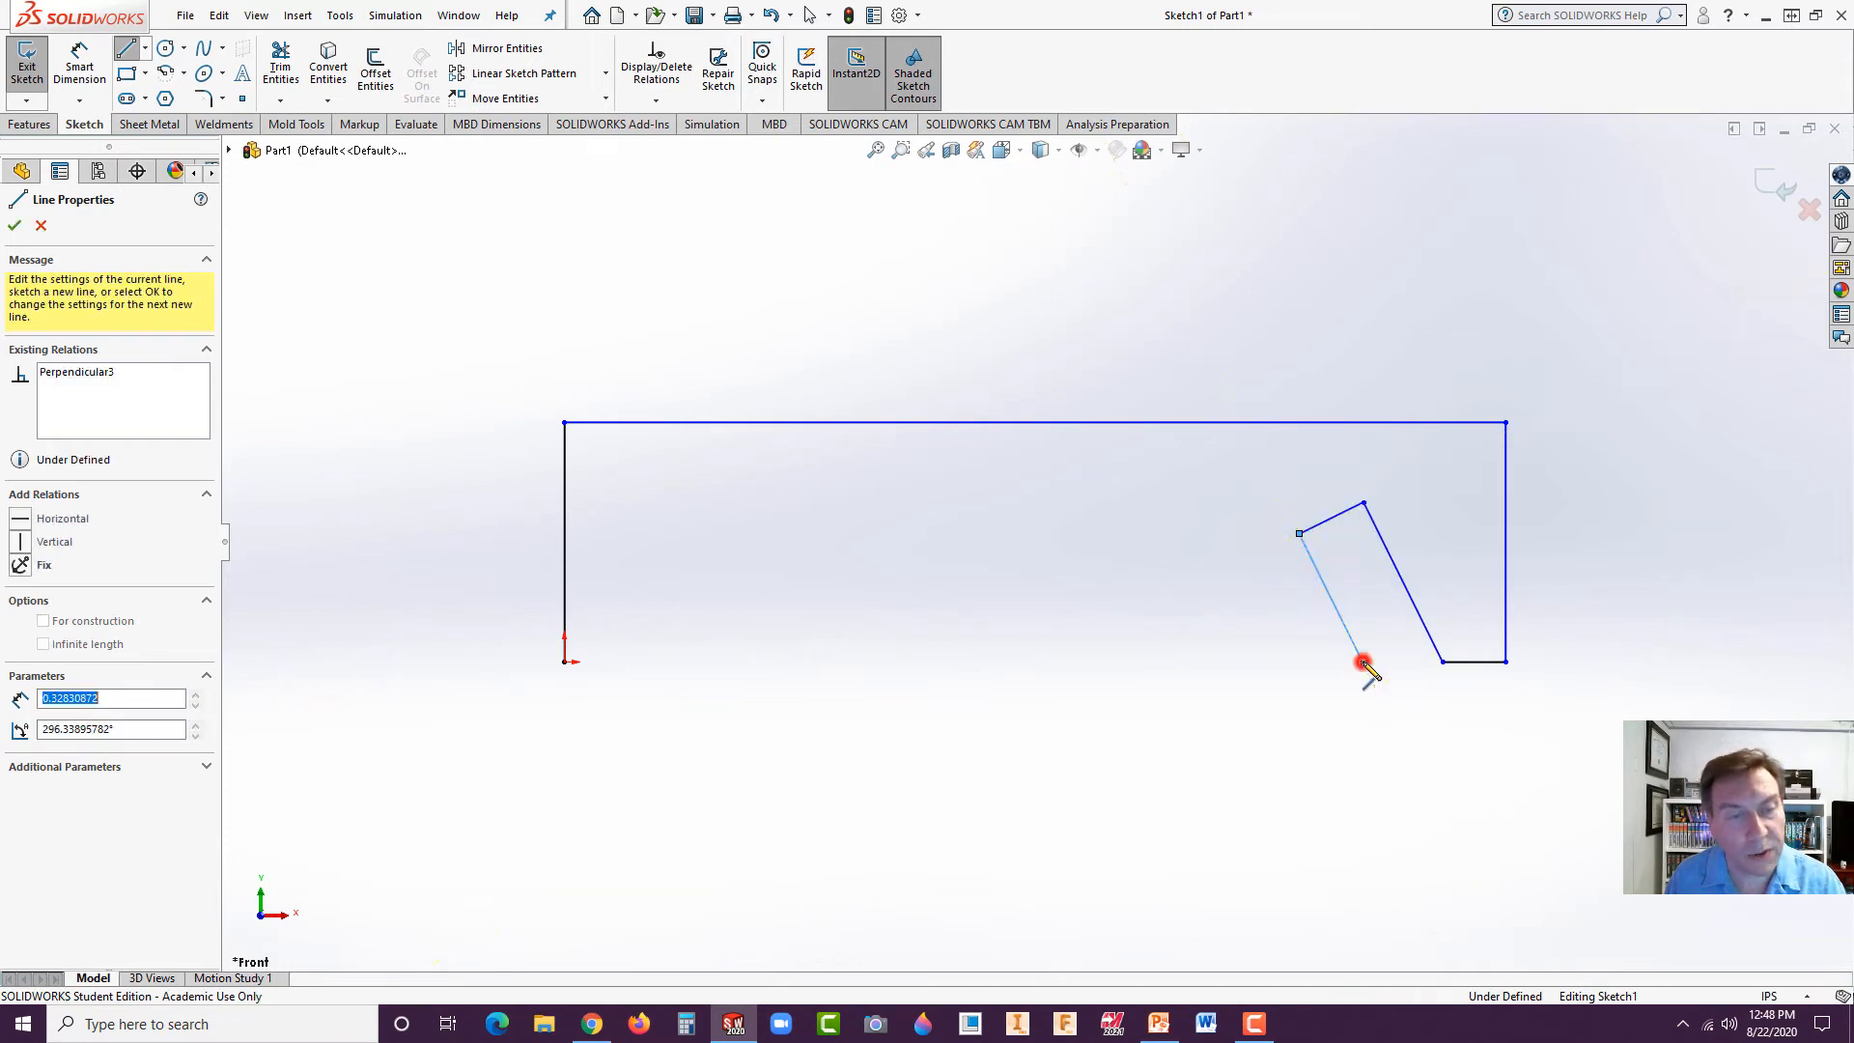
pyautogui.click(1364, 663)
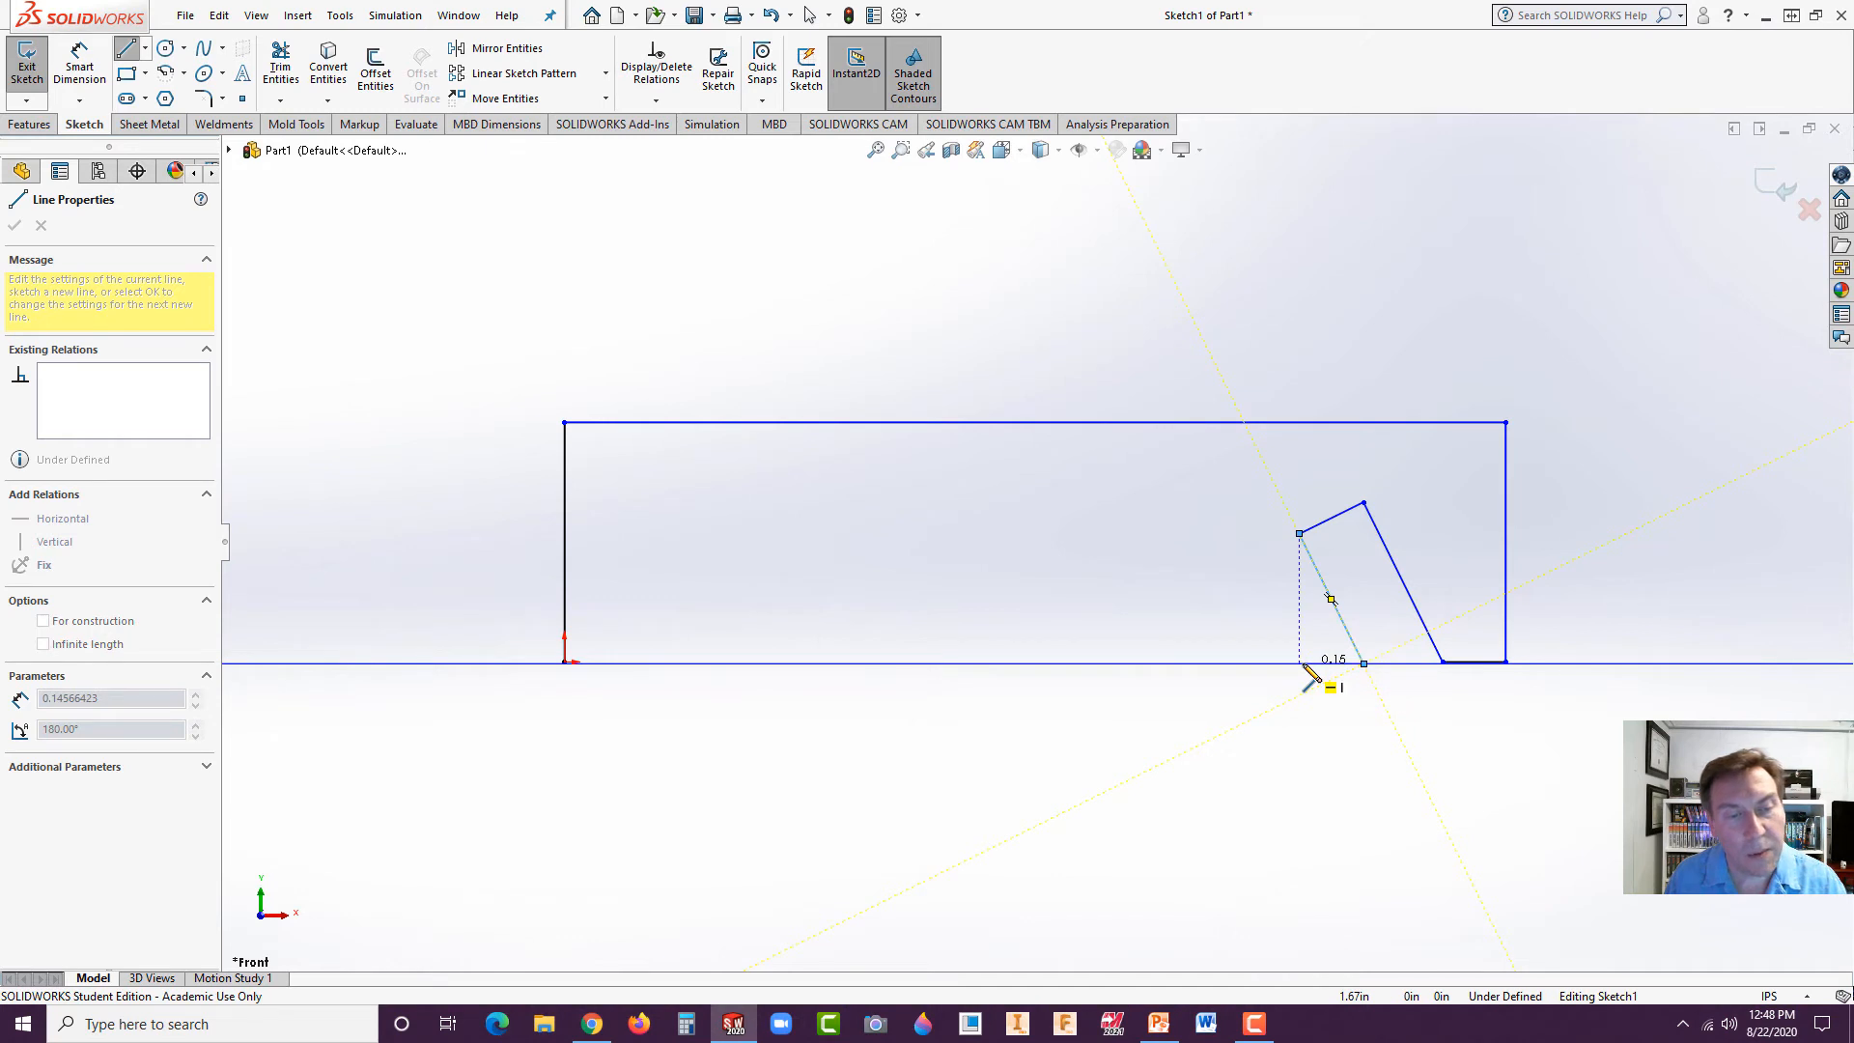
pyautogui.click(1301, 664)
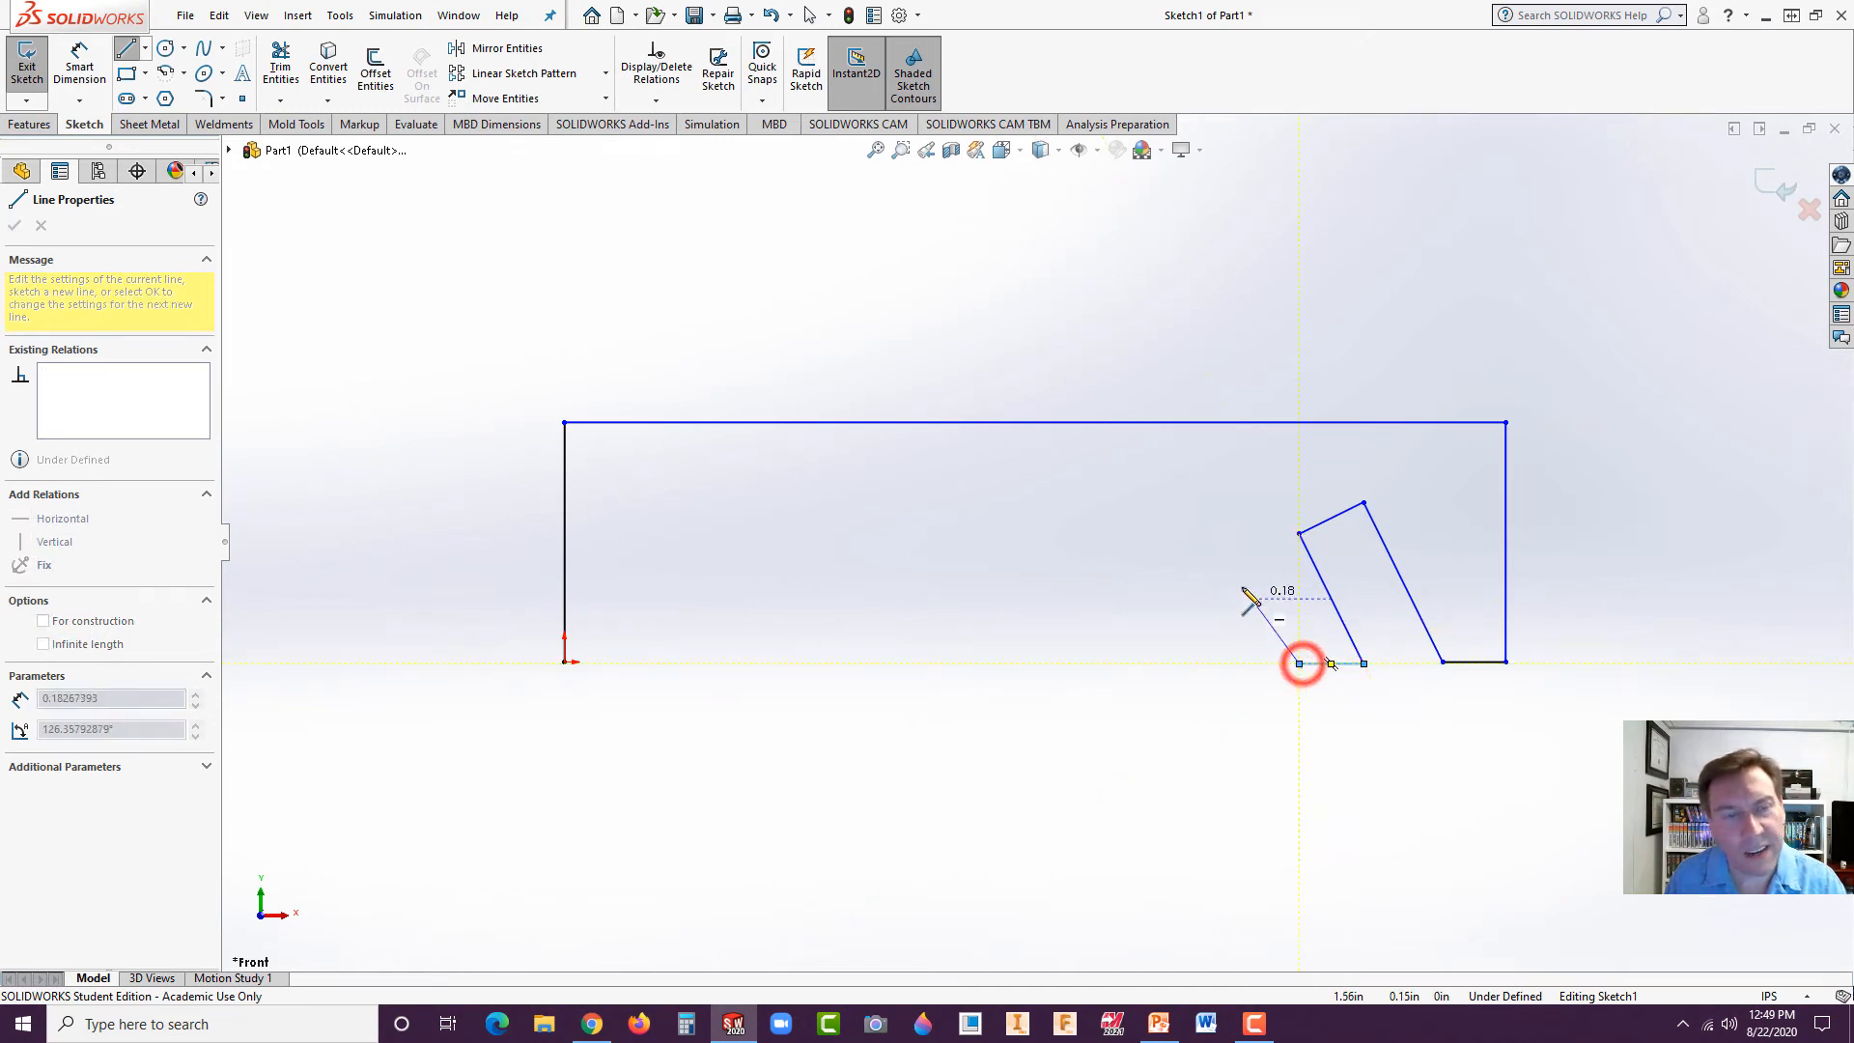
pyautogui.click(1194, 519)
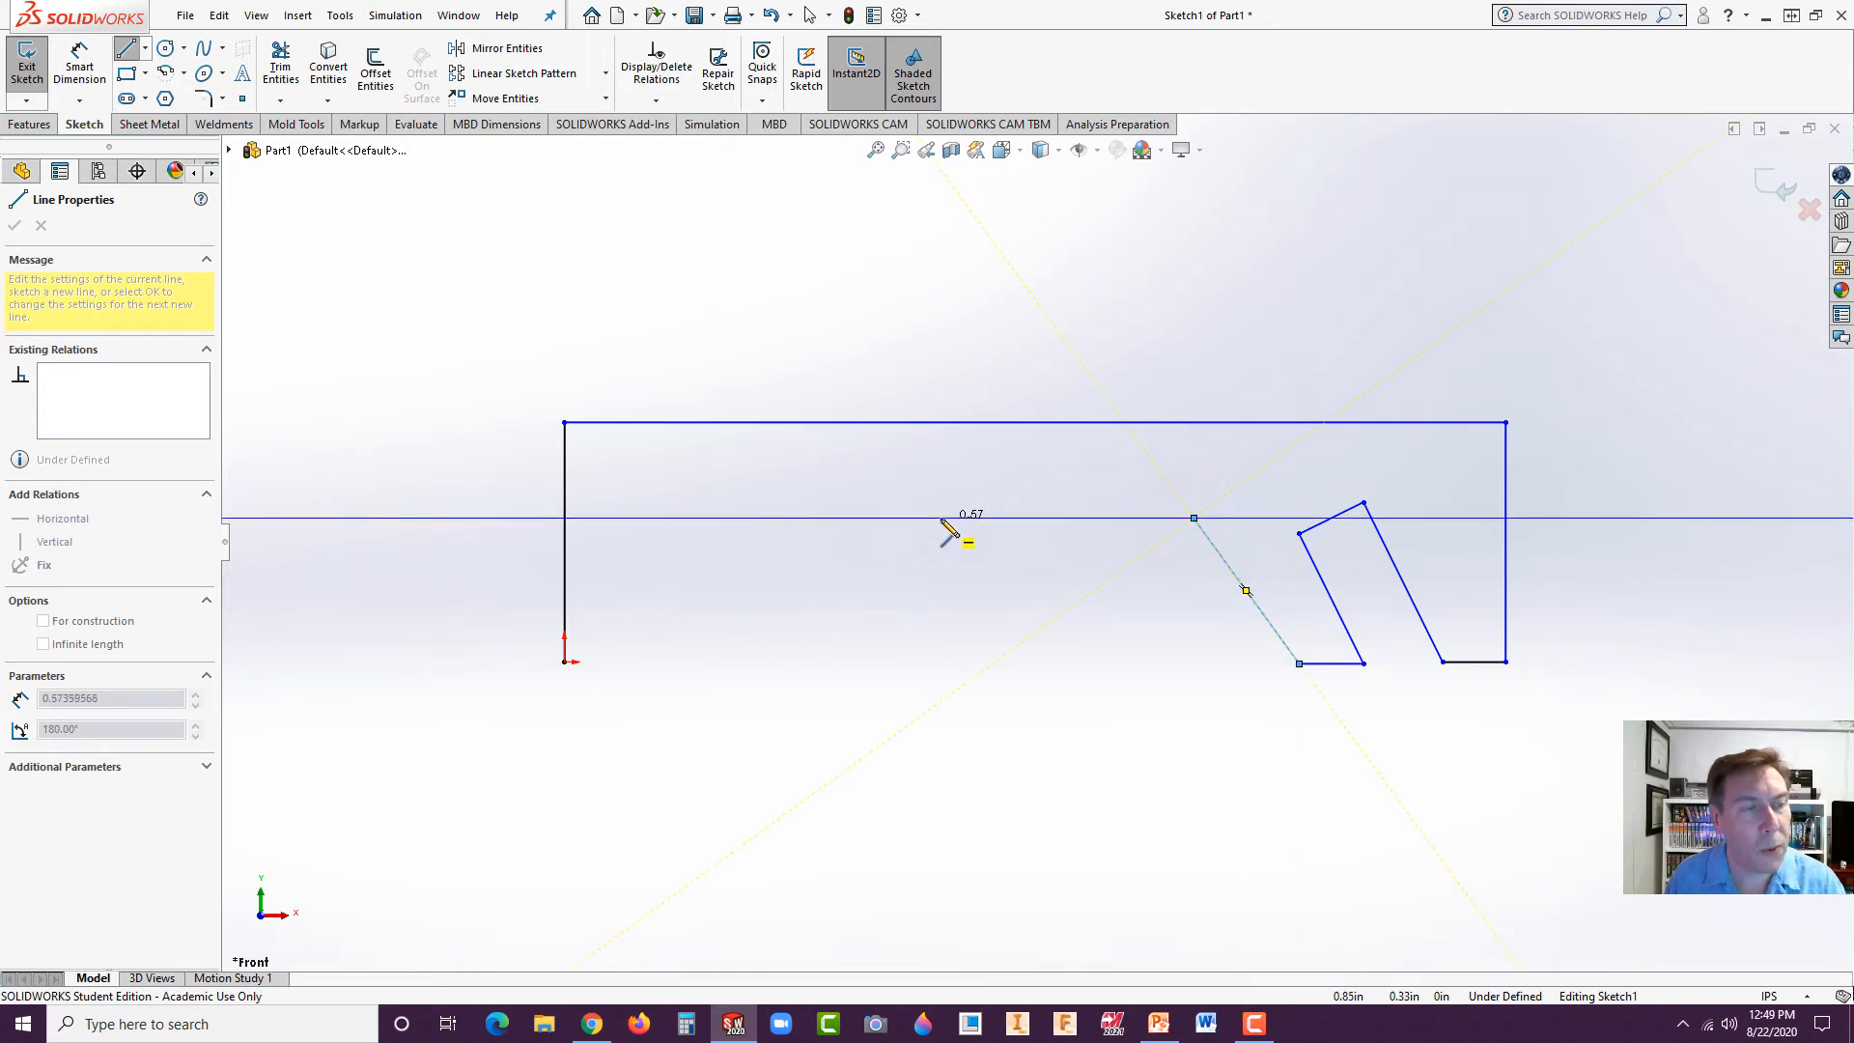
pyautogui.click(940, 518)
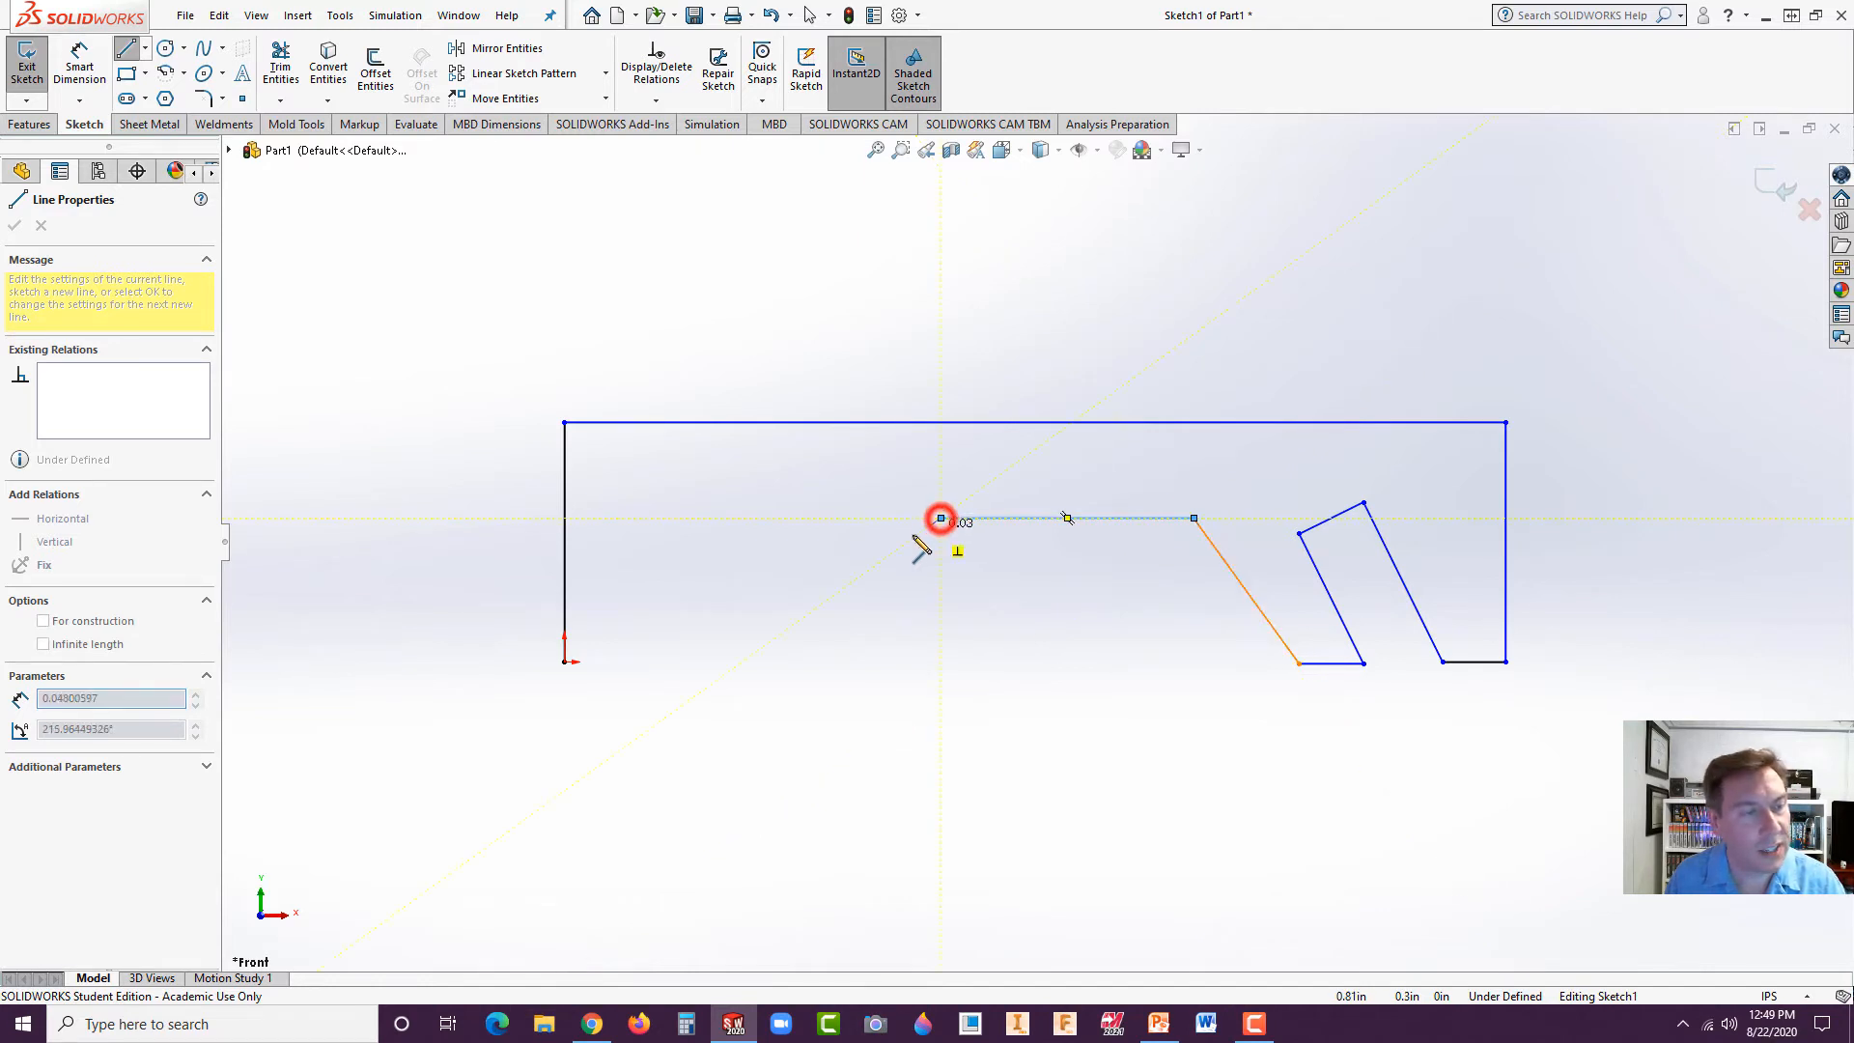
pyautogui.click(743, 661)
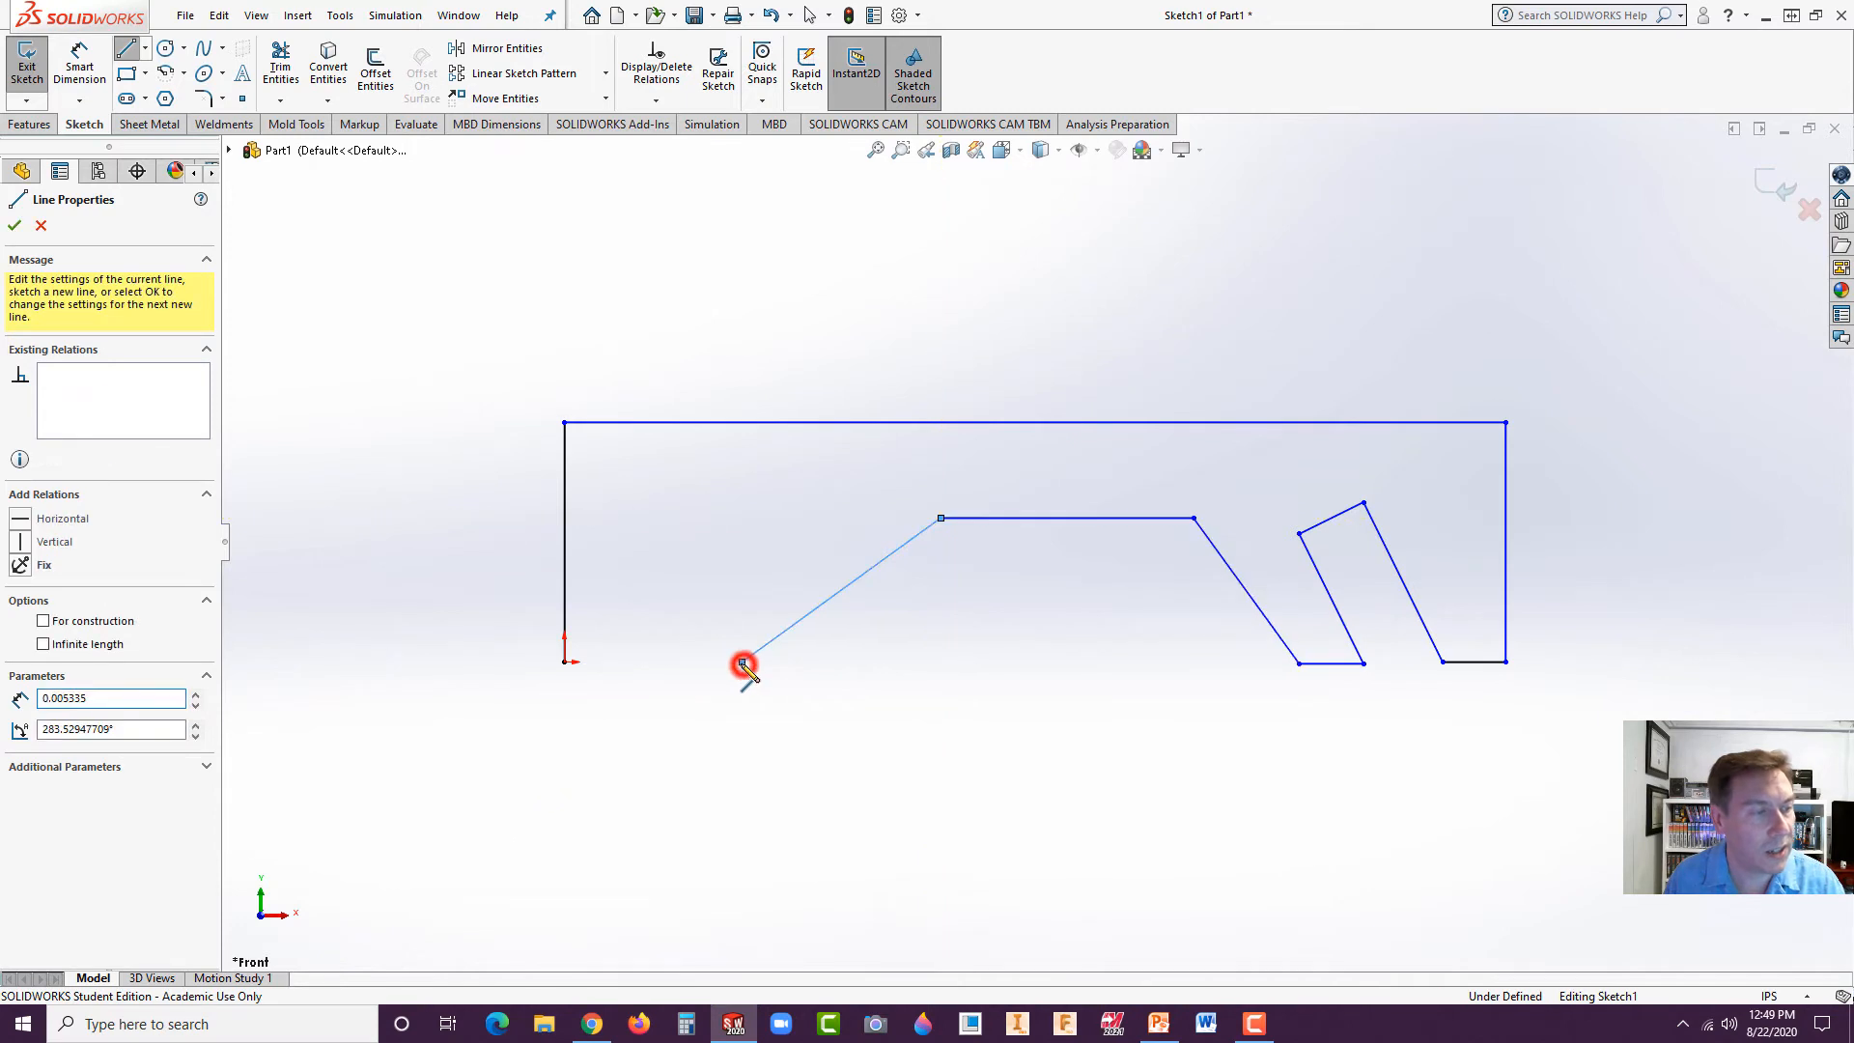
pyautogui.click(564, 662)
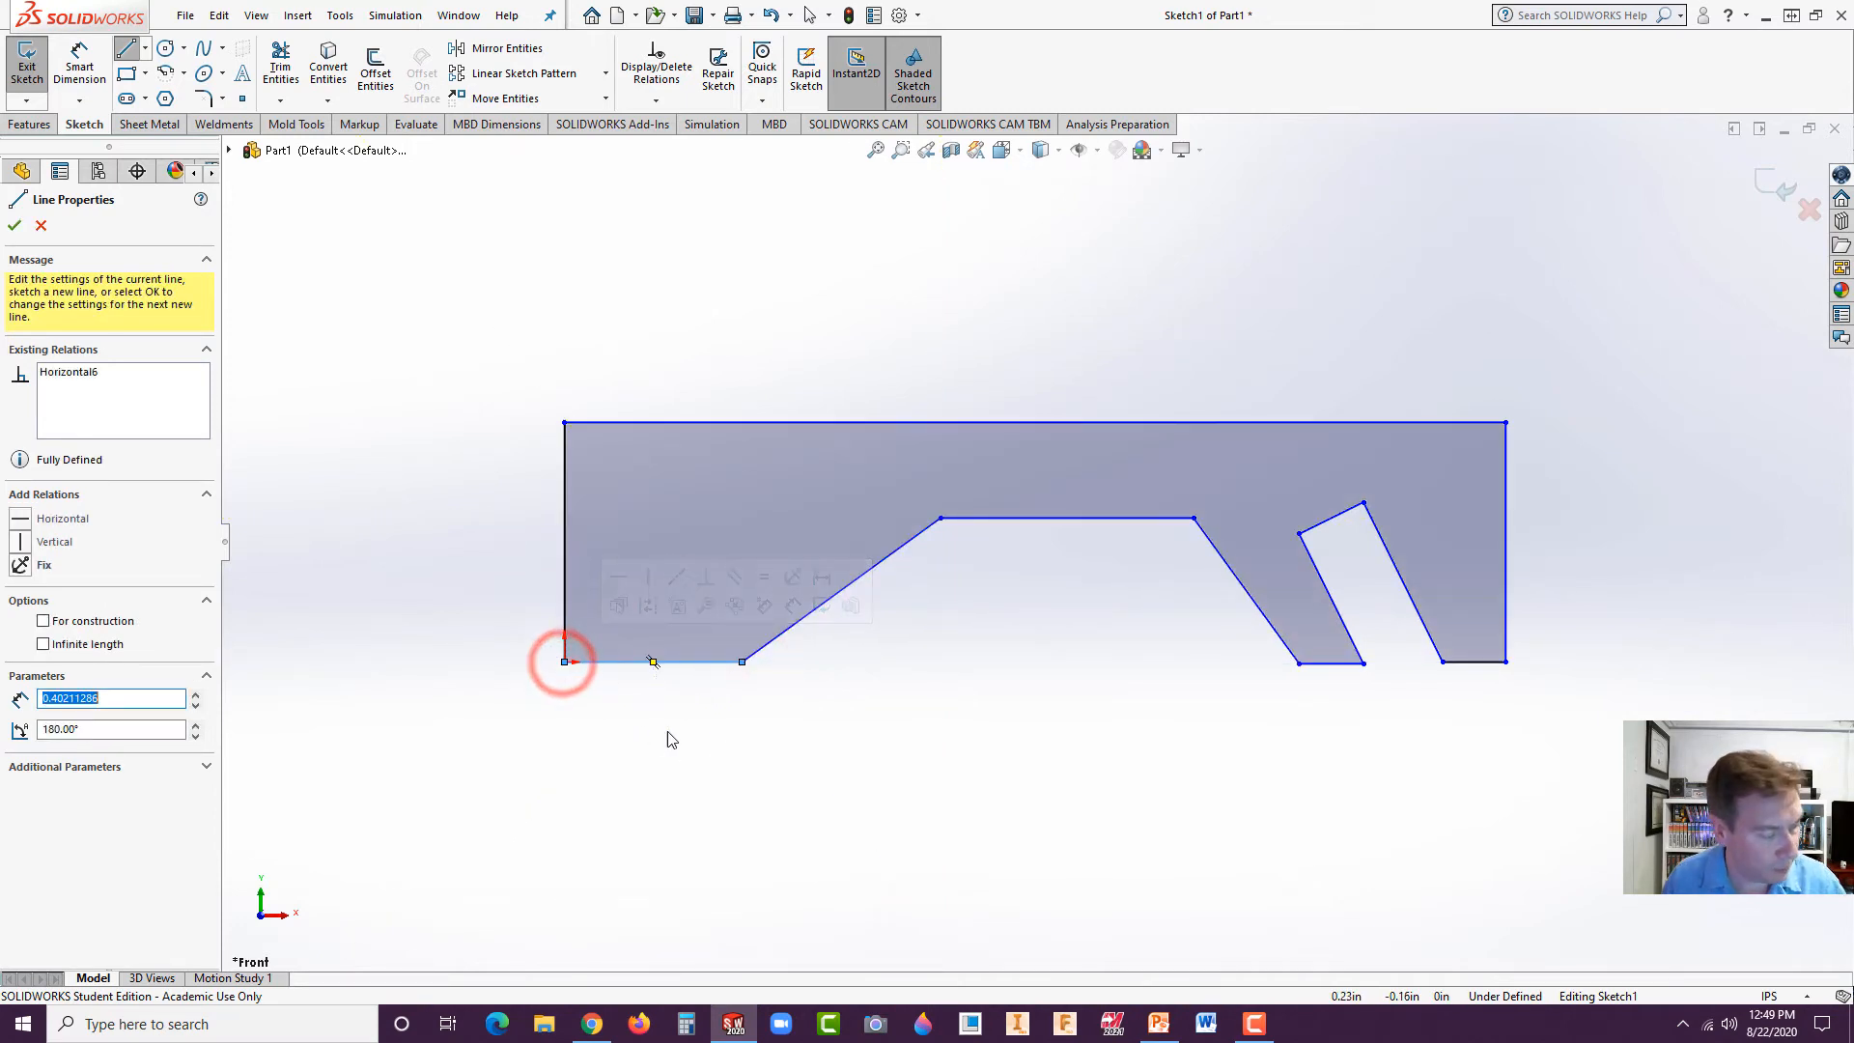
pyautogui.press('Escape')
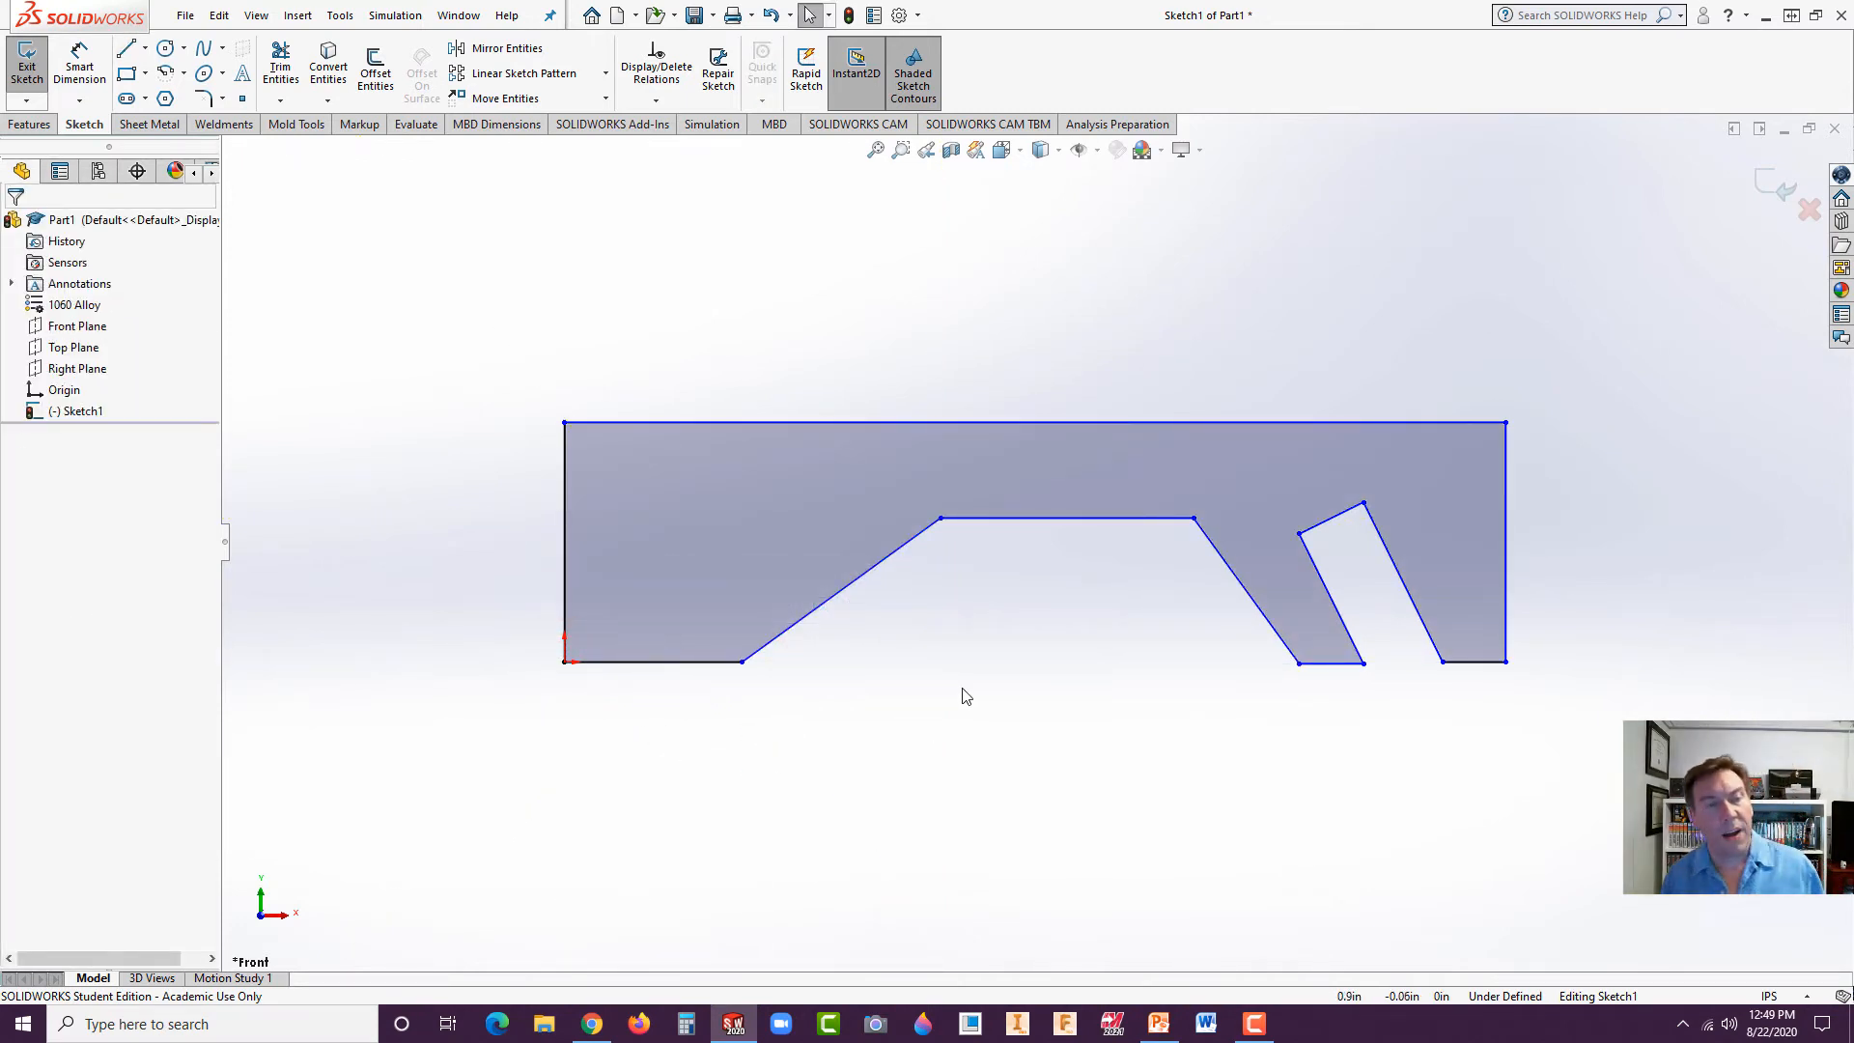
# Sketch a round hole circle near the left end of the outline.
pyautogui.click(167, 48)
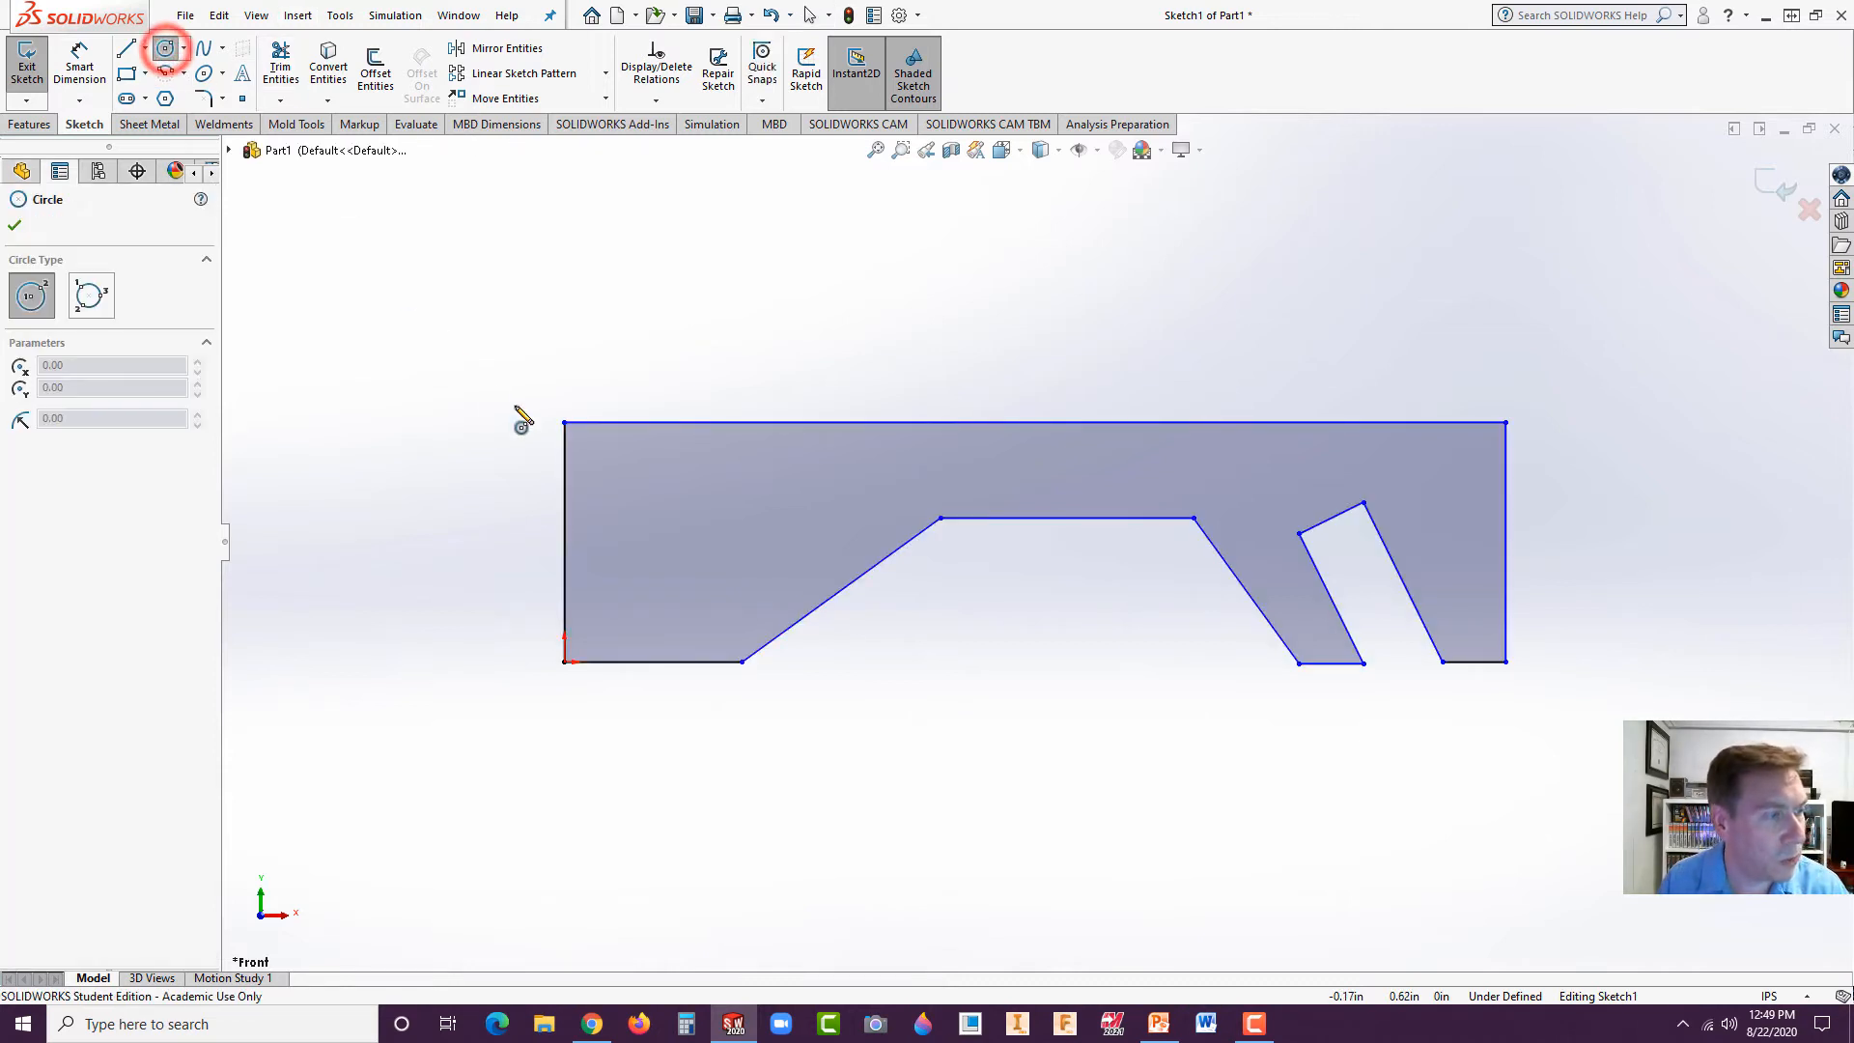
pyautogui.click(685, 533)
pyautogui.click(710, 561)
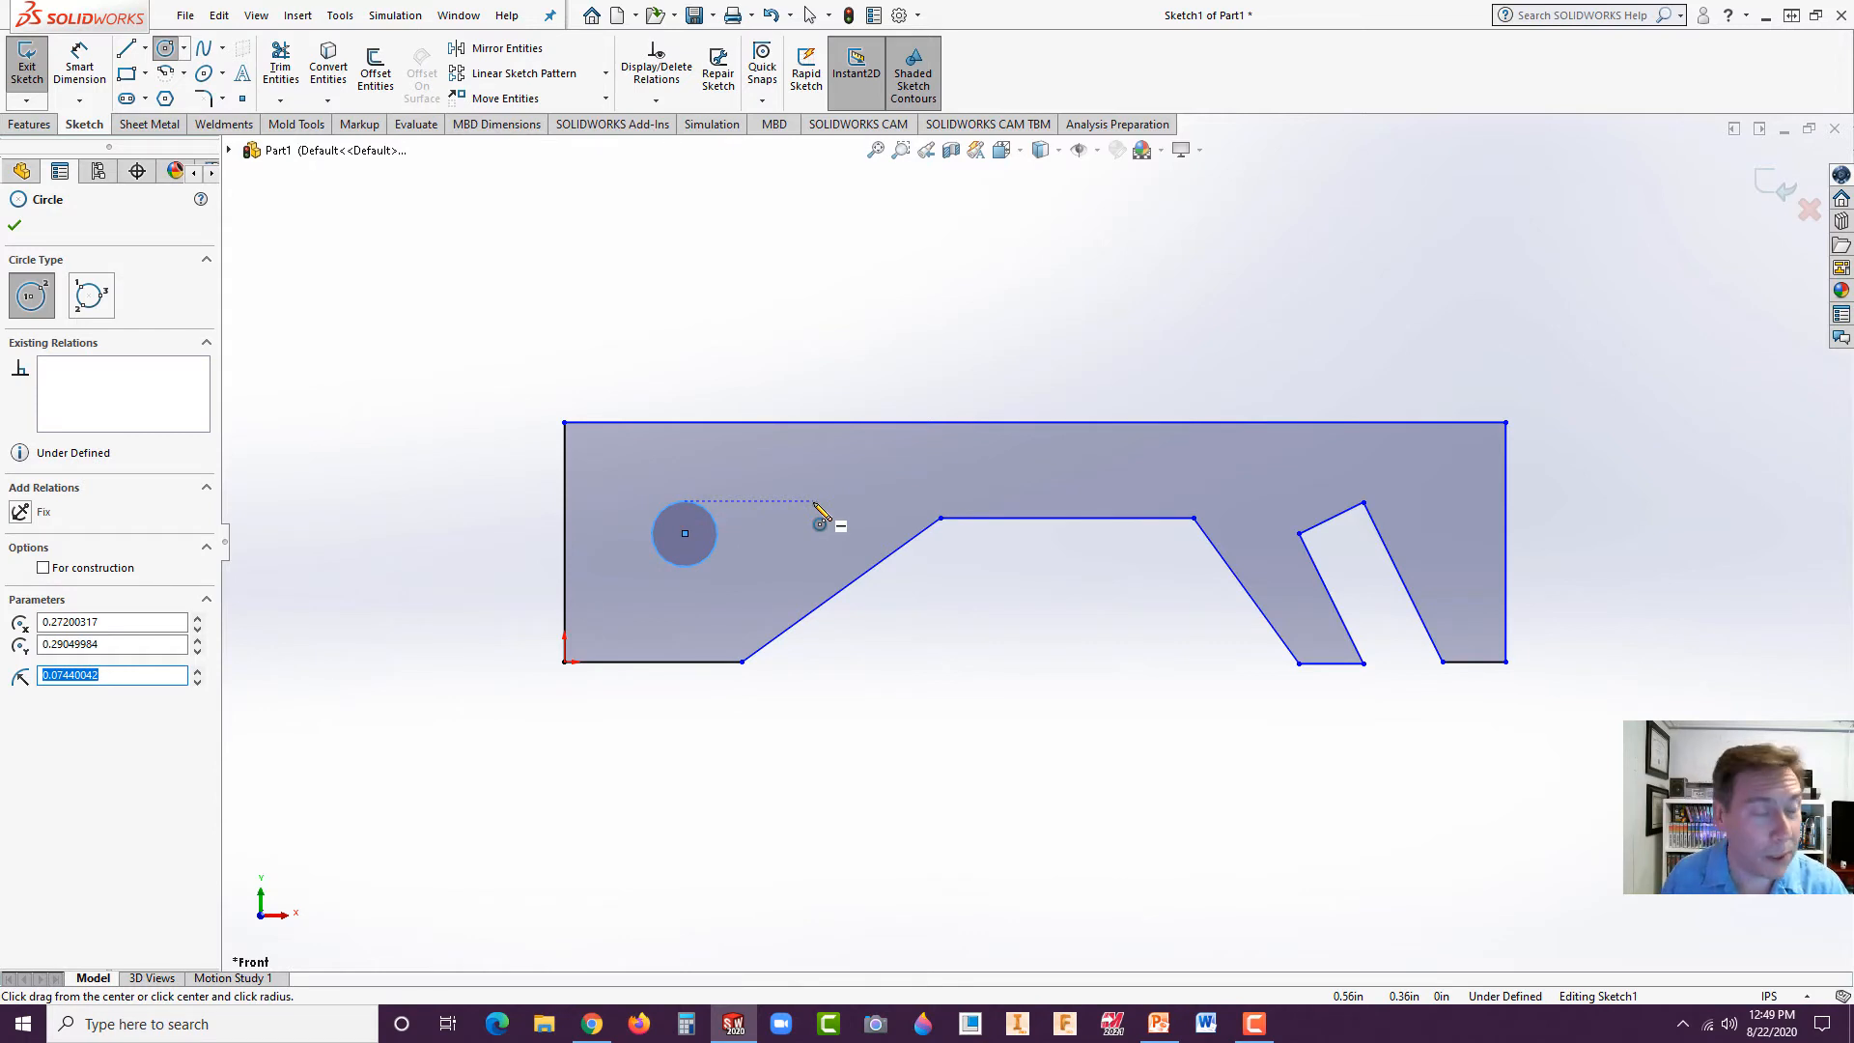
# Extrude the sketch Mid Plane to a 0.5in depth, creating Boss-Extrude1.
pyautogui.click(19, 128)
pyautogui.click(35, 70)
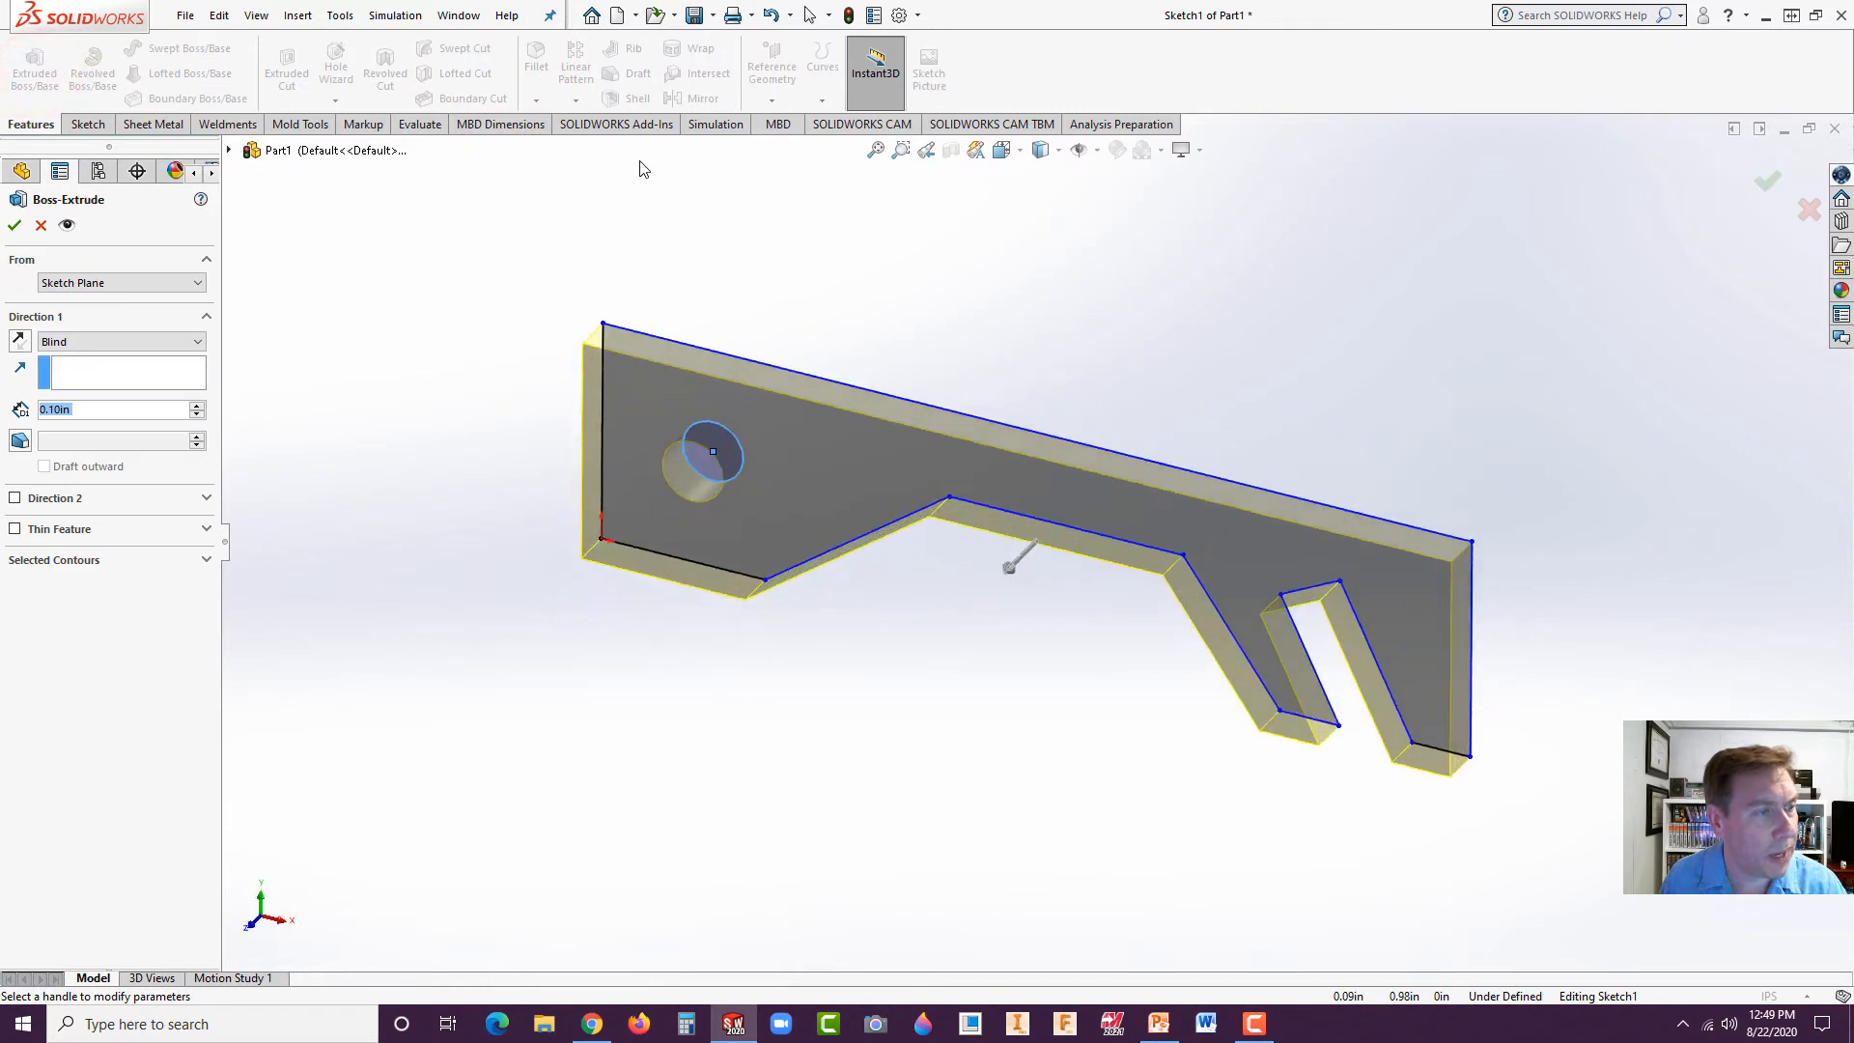
pyautogui.click(132, 341)
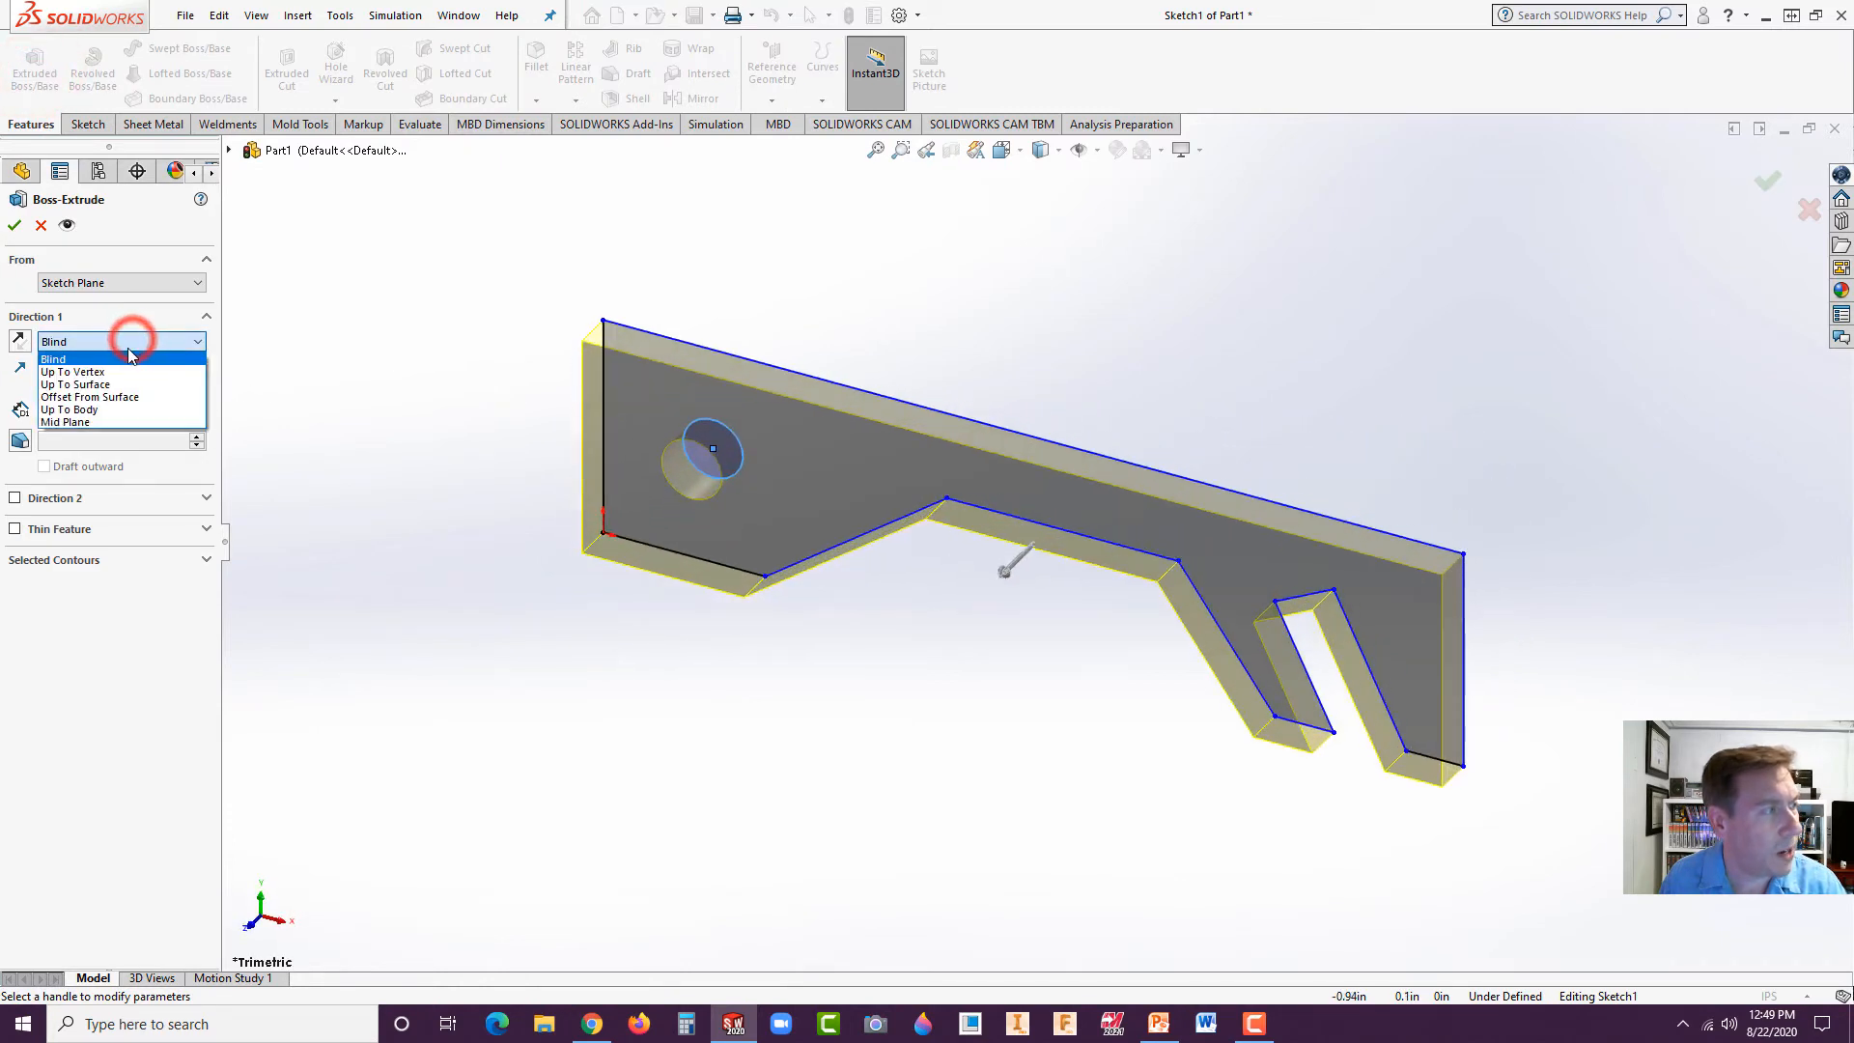
pyautogui.click(82, 422)
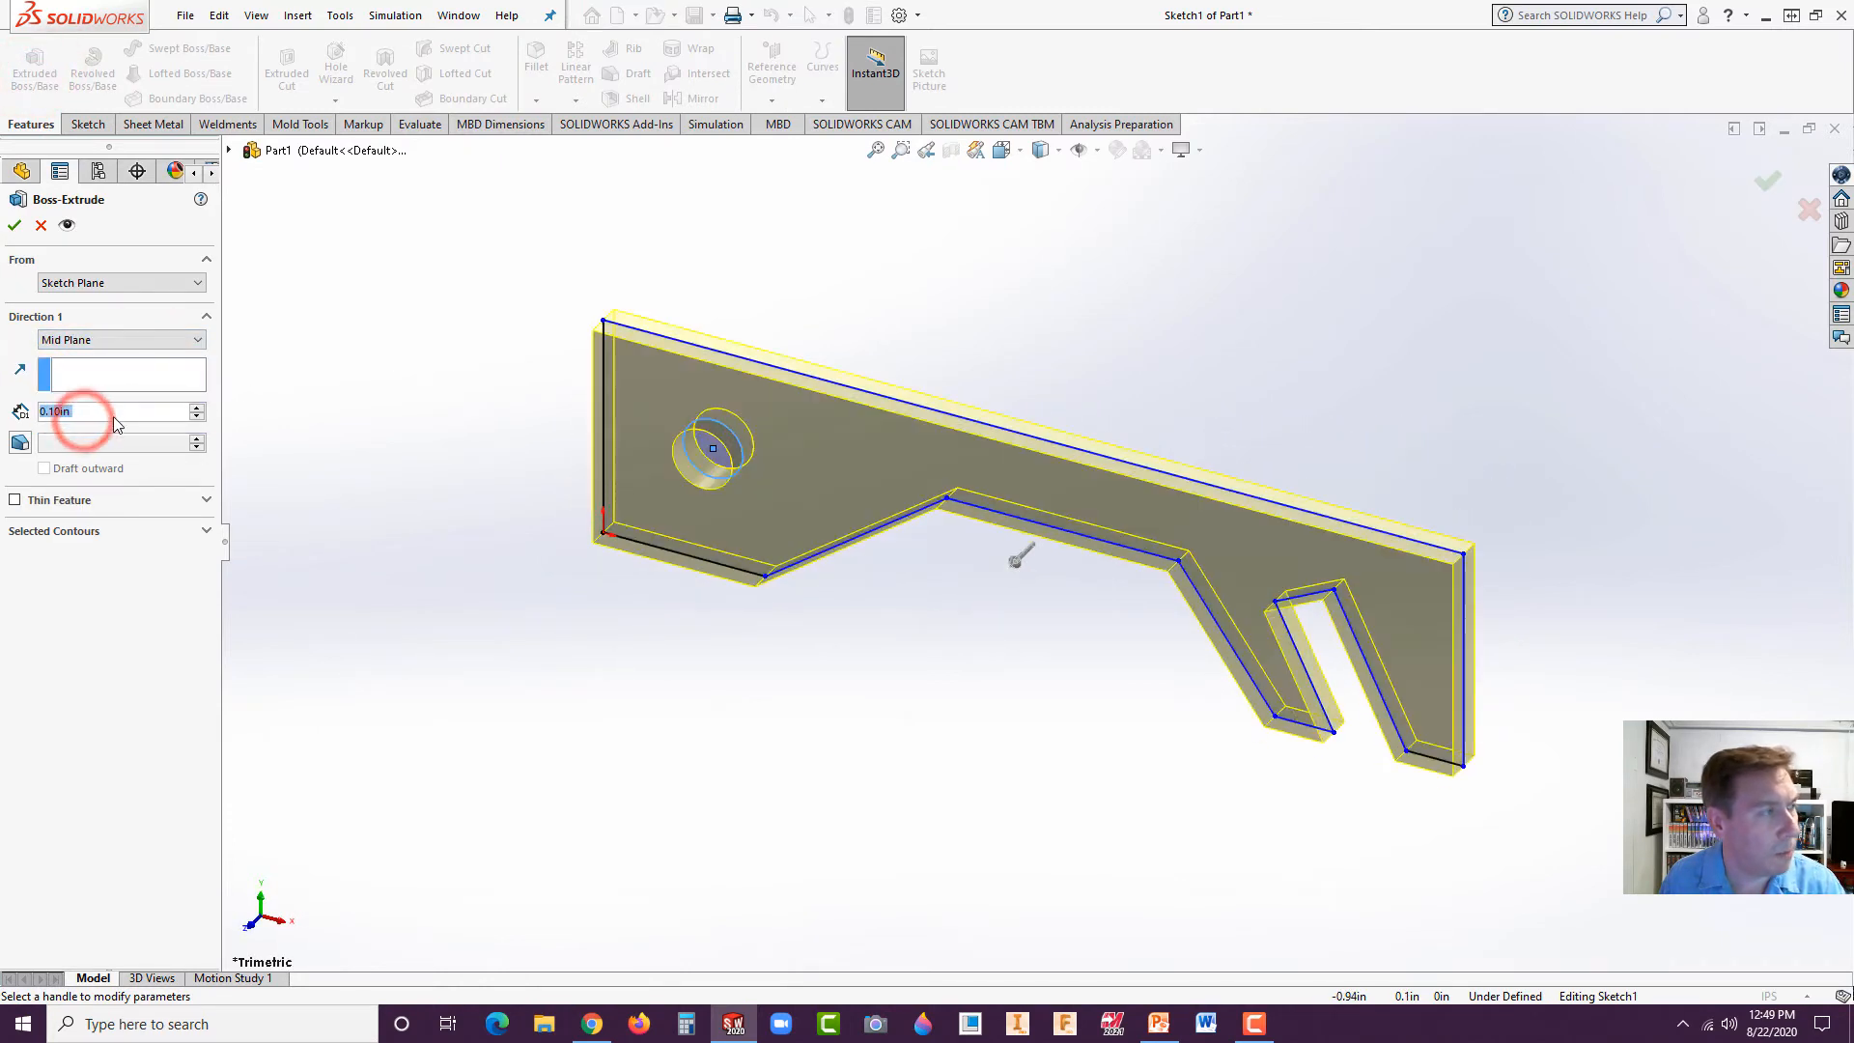
pyautogui.write('.5')
pyautogui.press('Return')
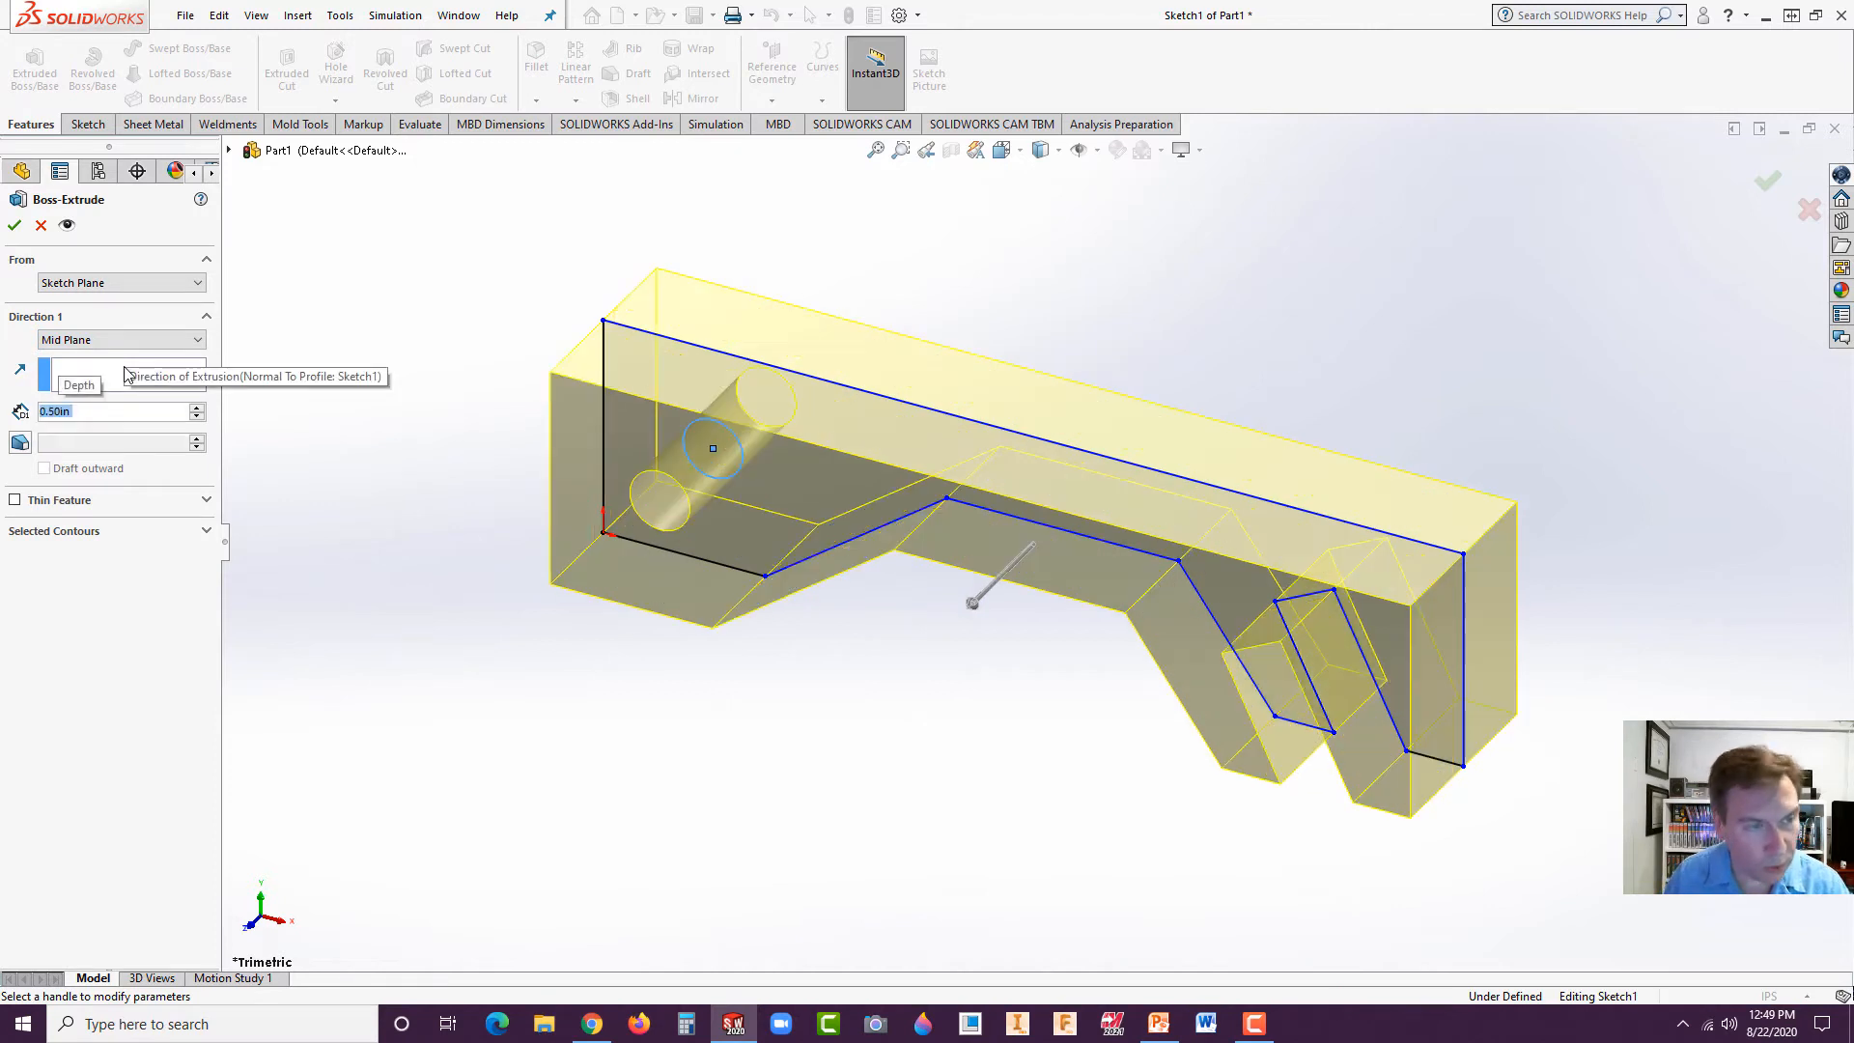
pyautogui.click(13, 225)
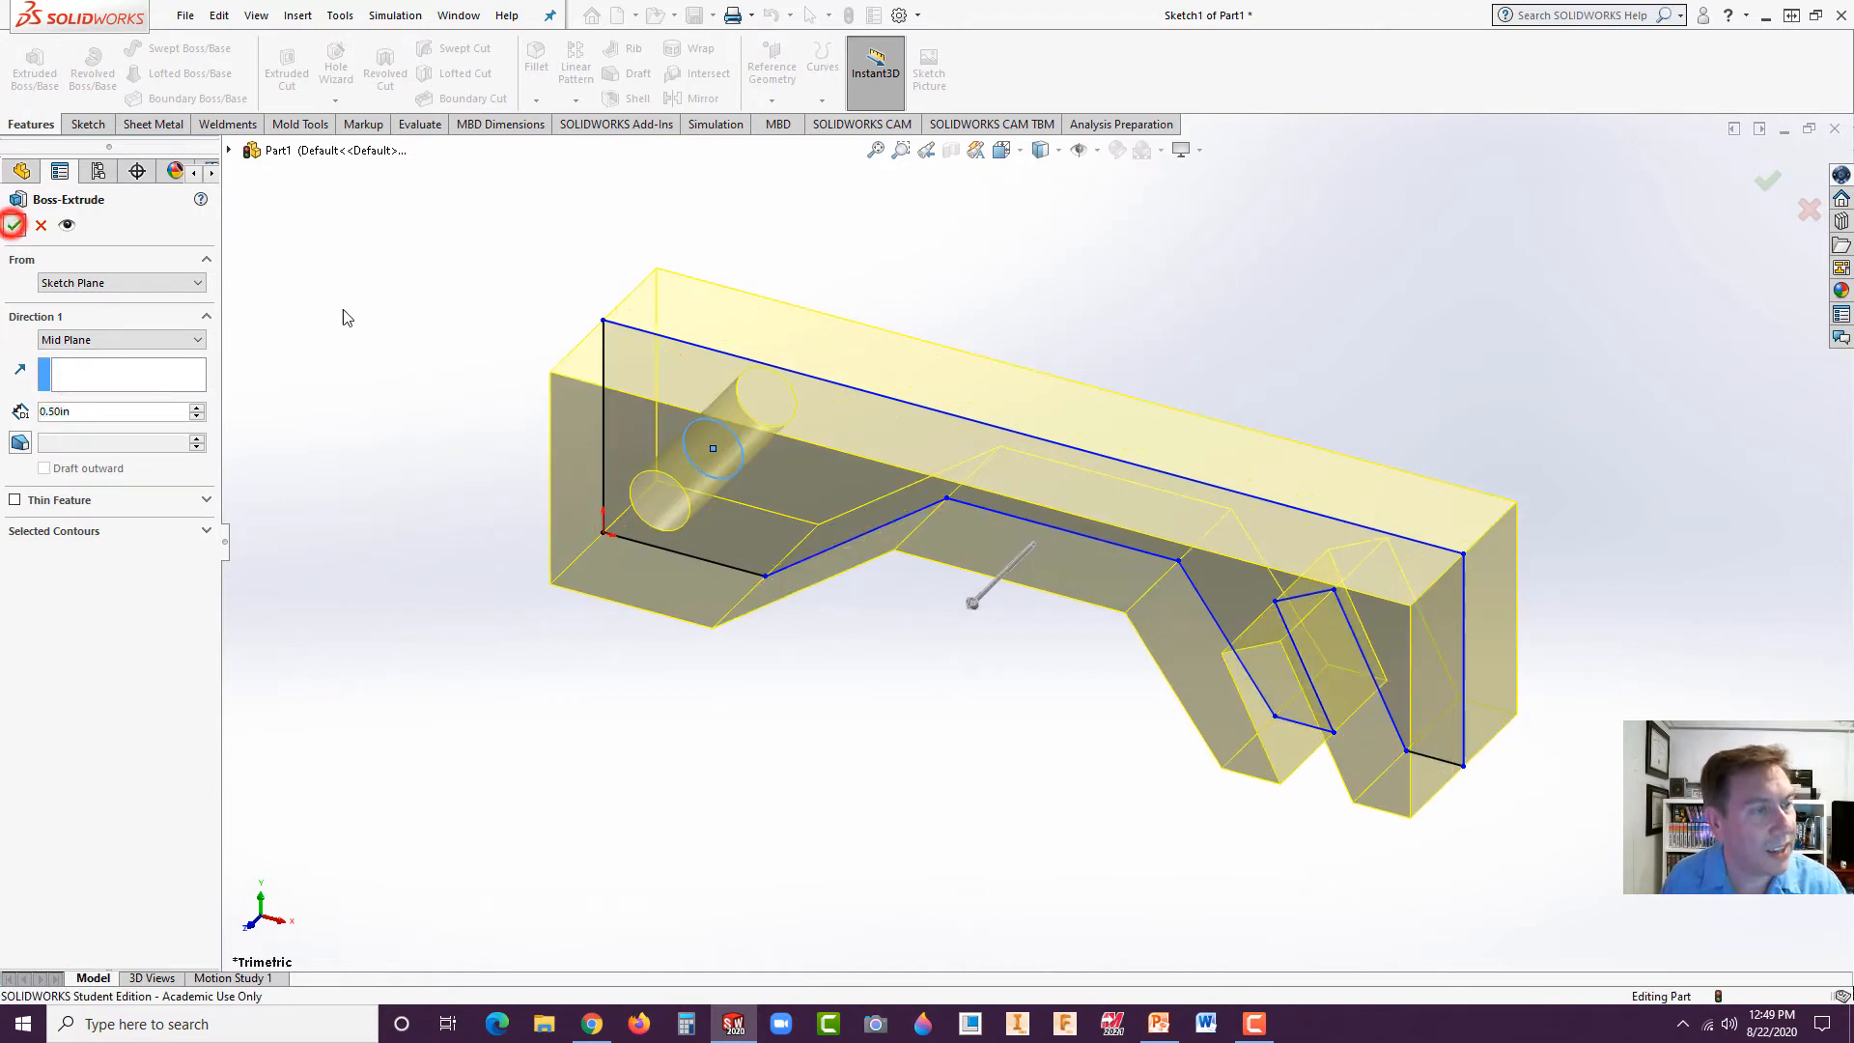
pyautogui.click(366, 372)
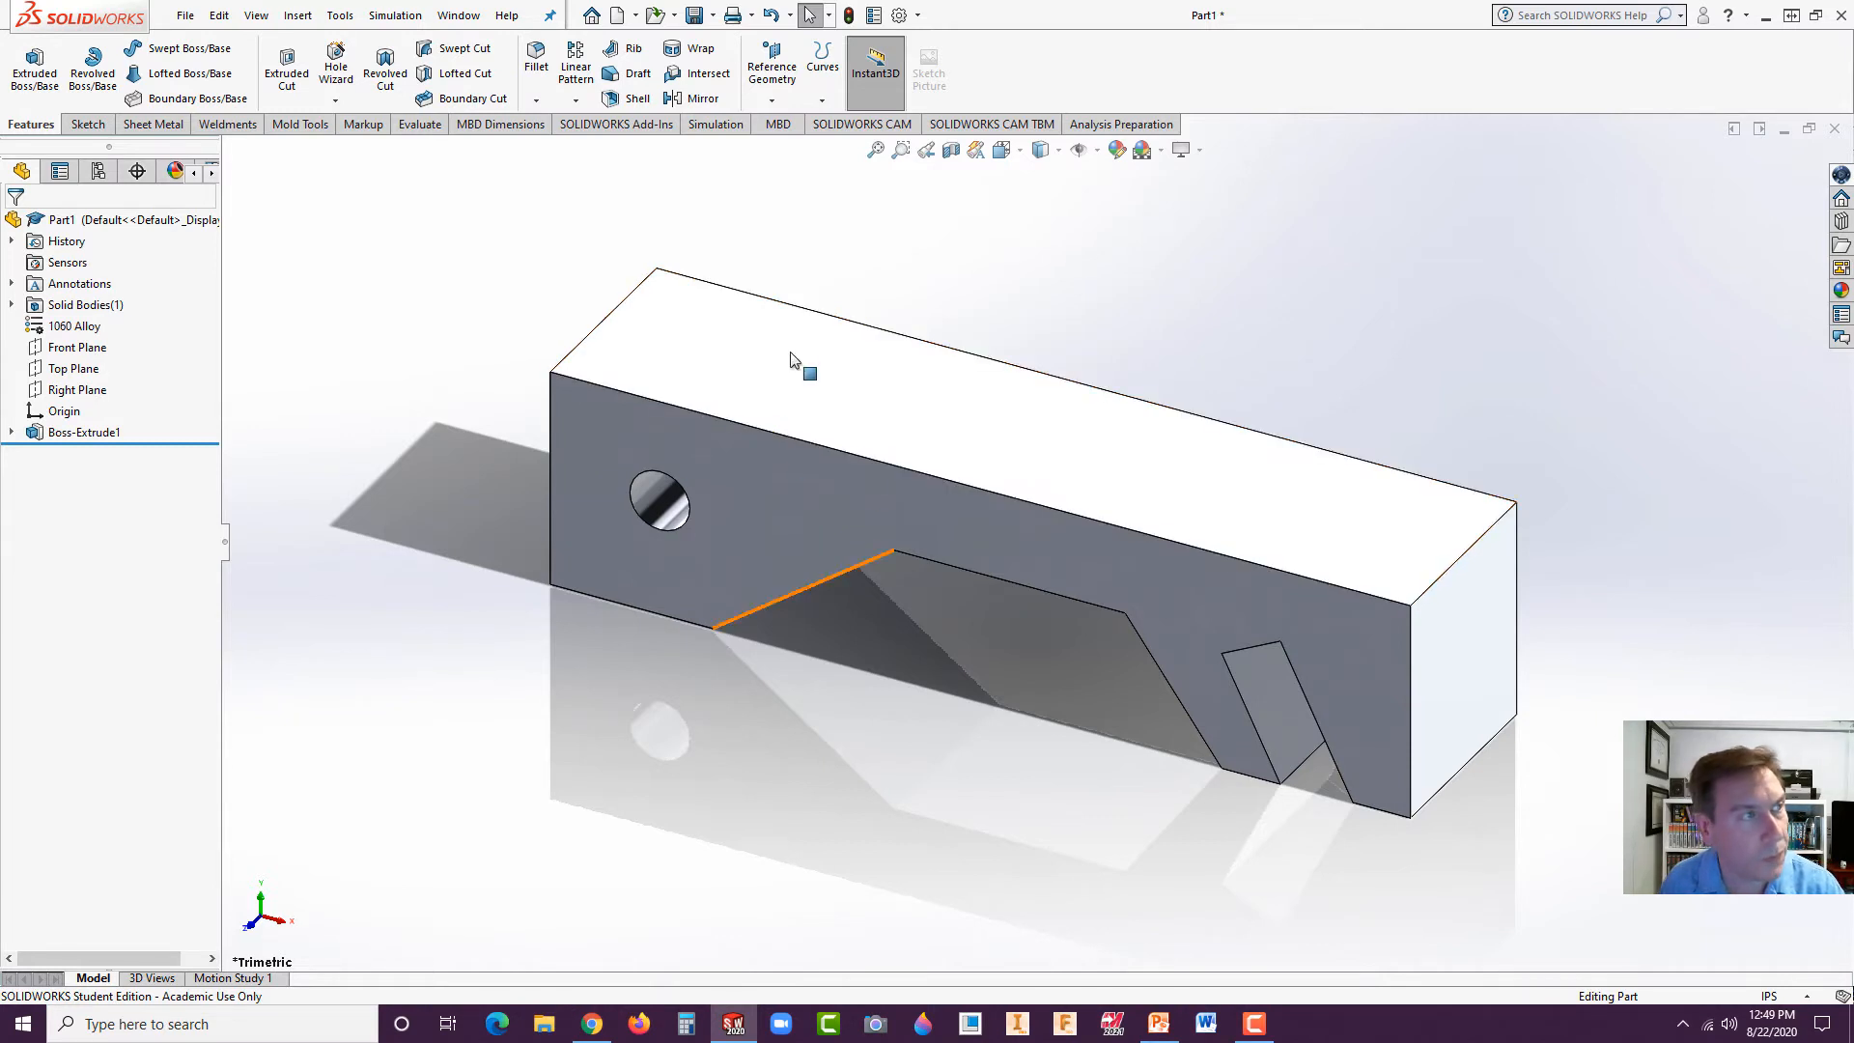
pyautogui.click(507, 299)
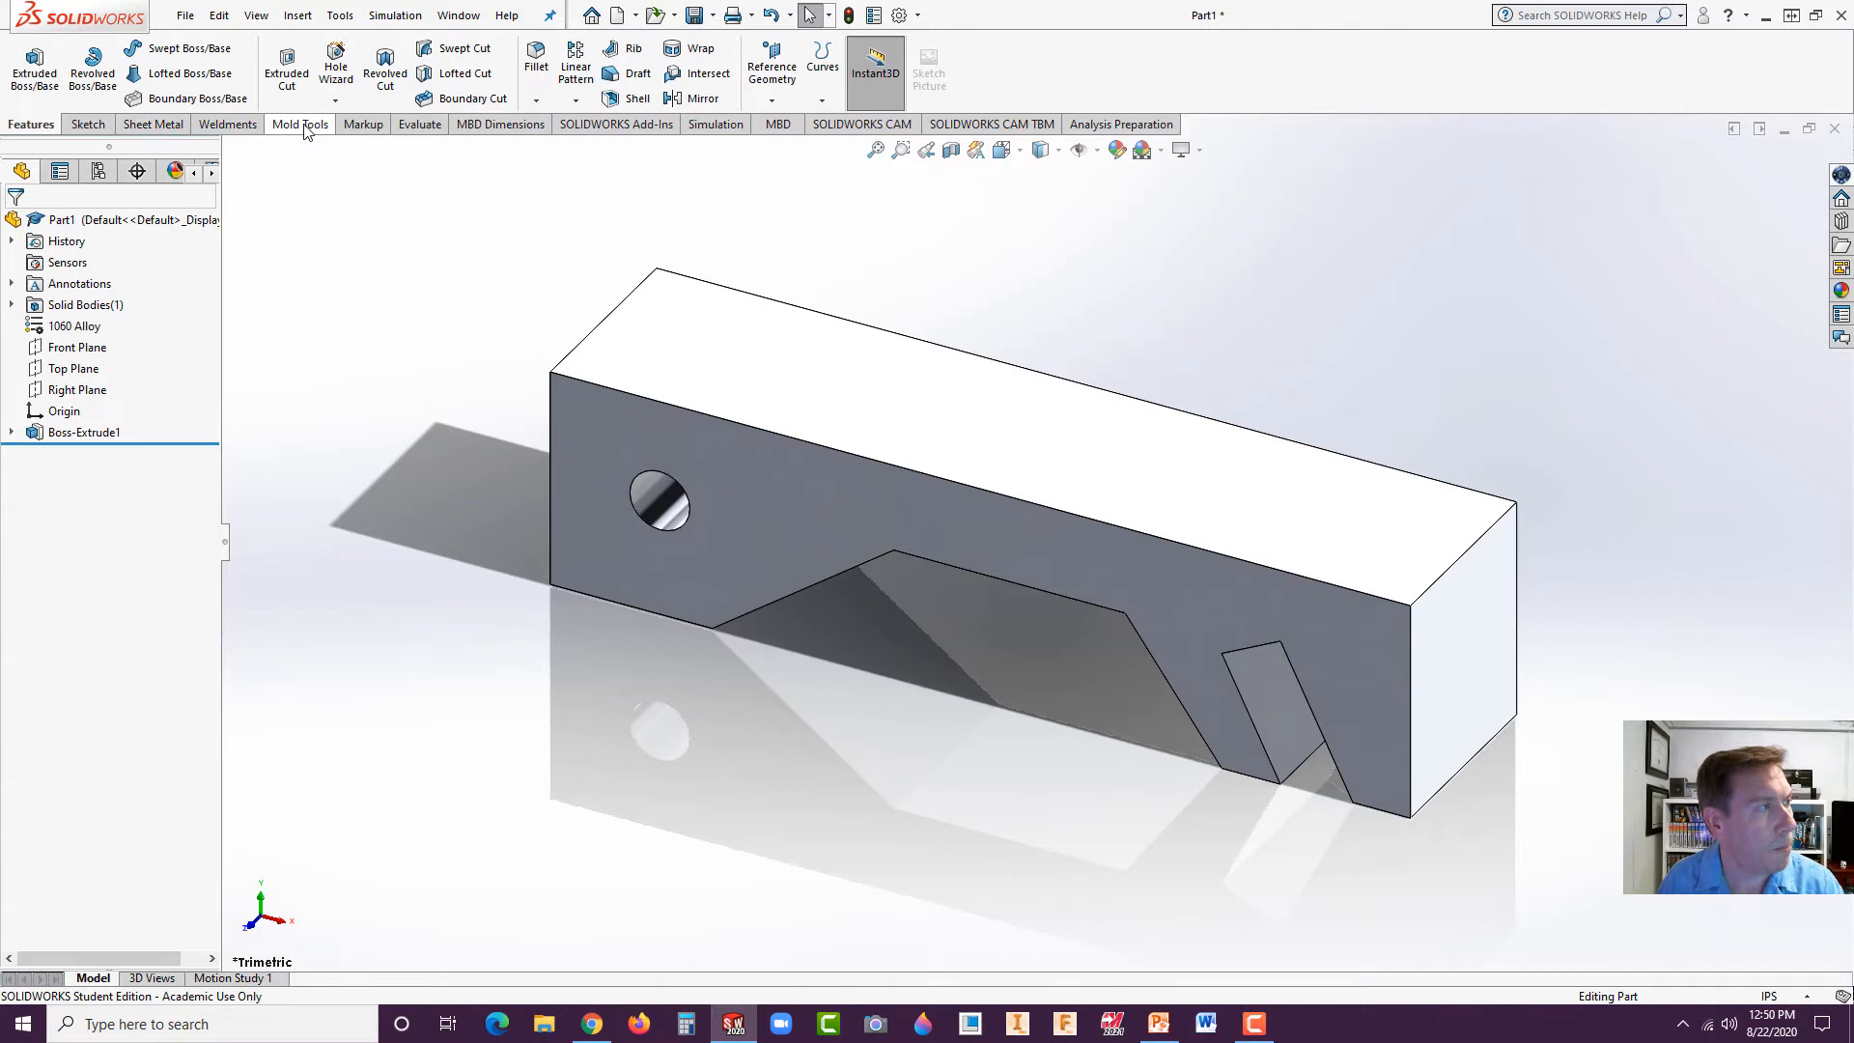
pyautogui.click(419, 126)
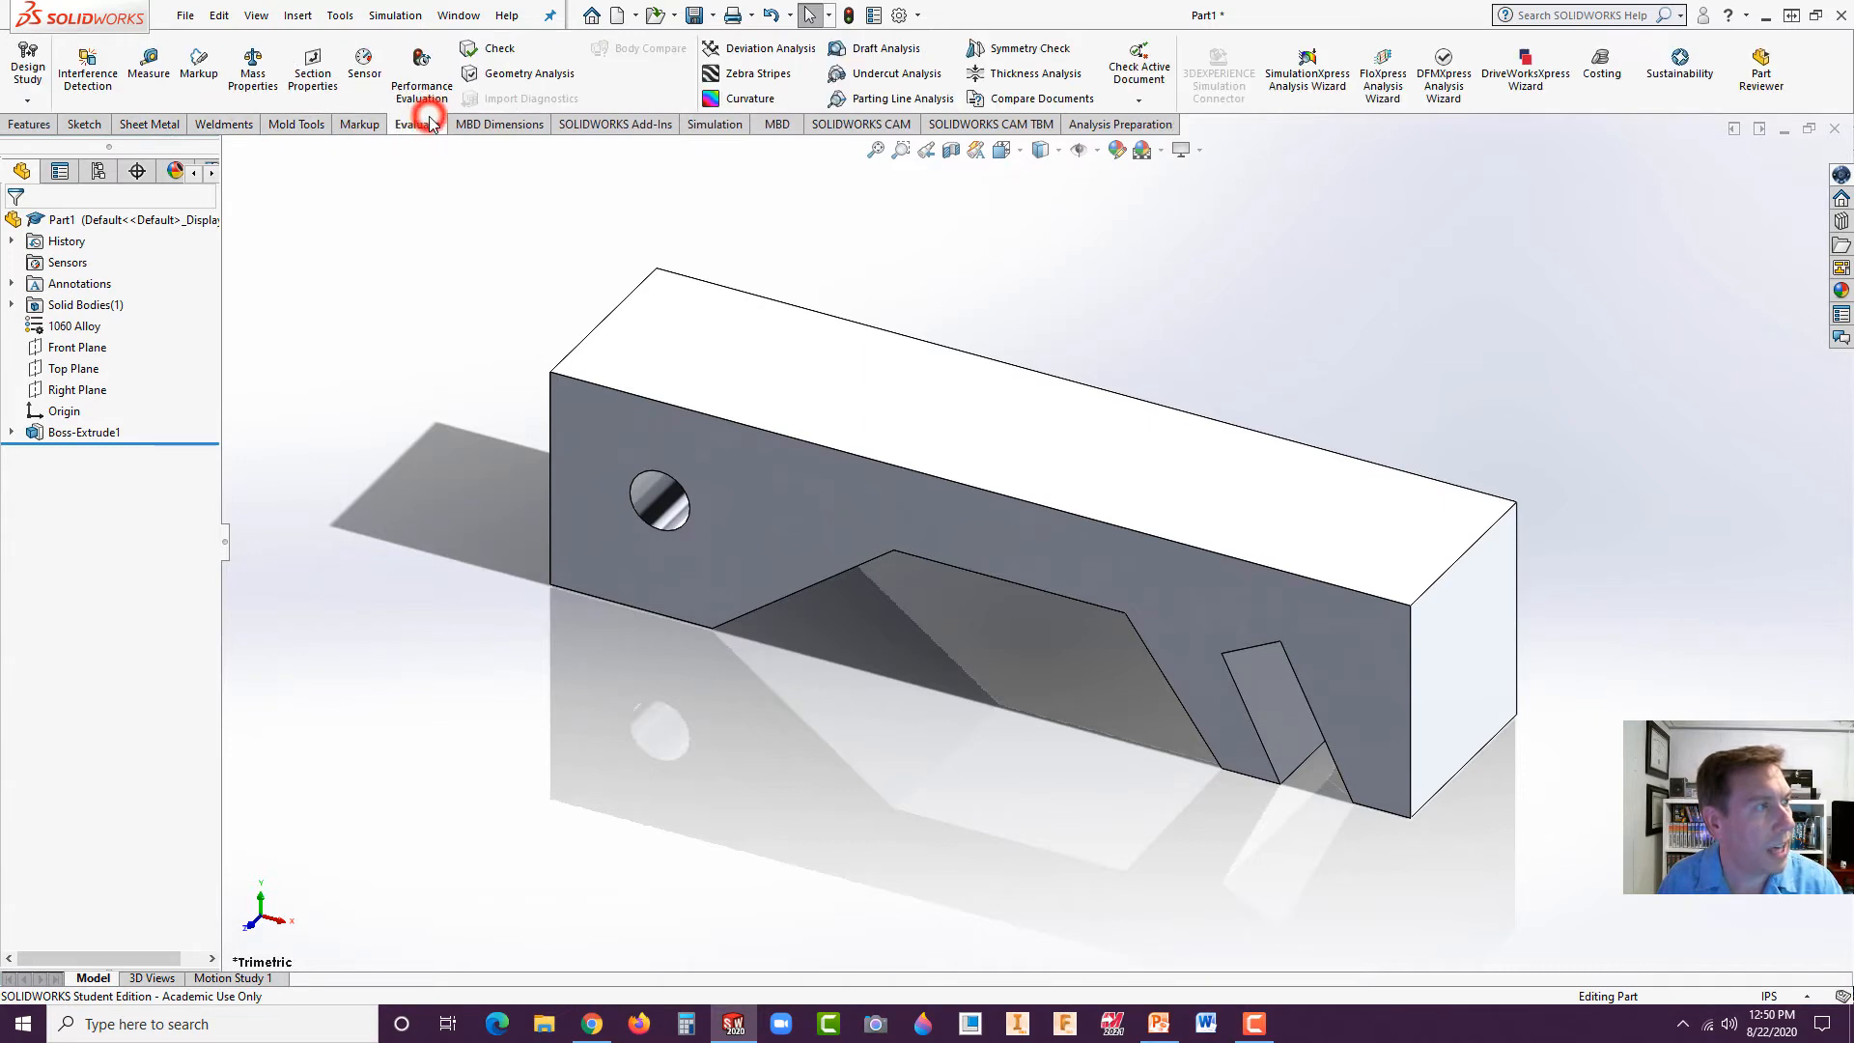
pyautogui.click(248, 87)
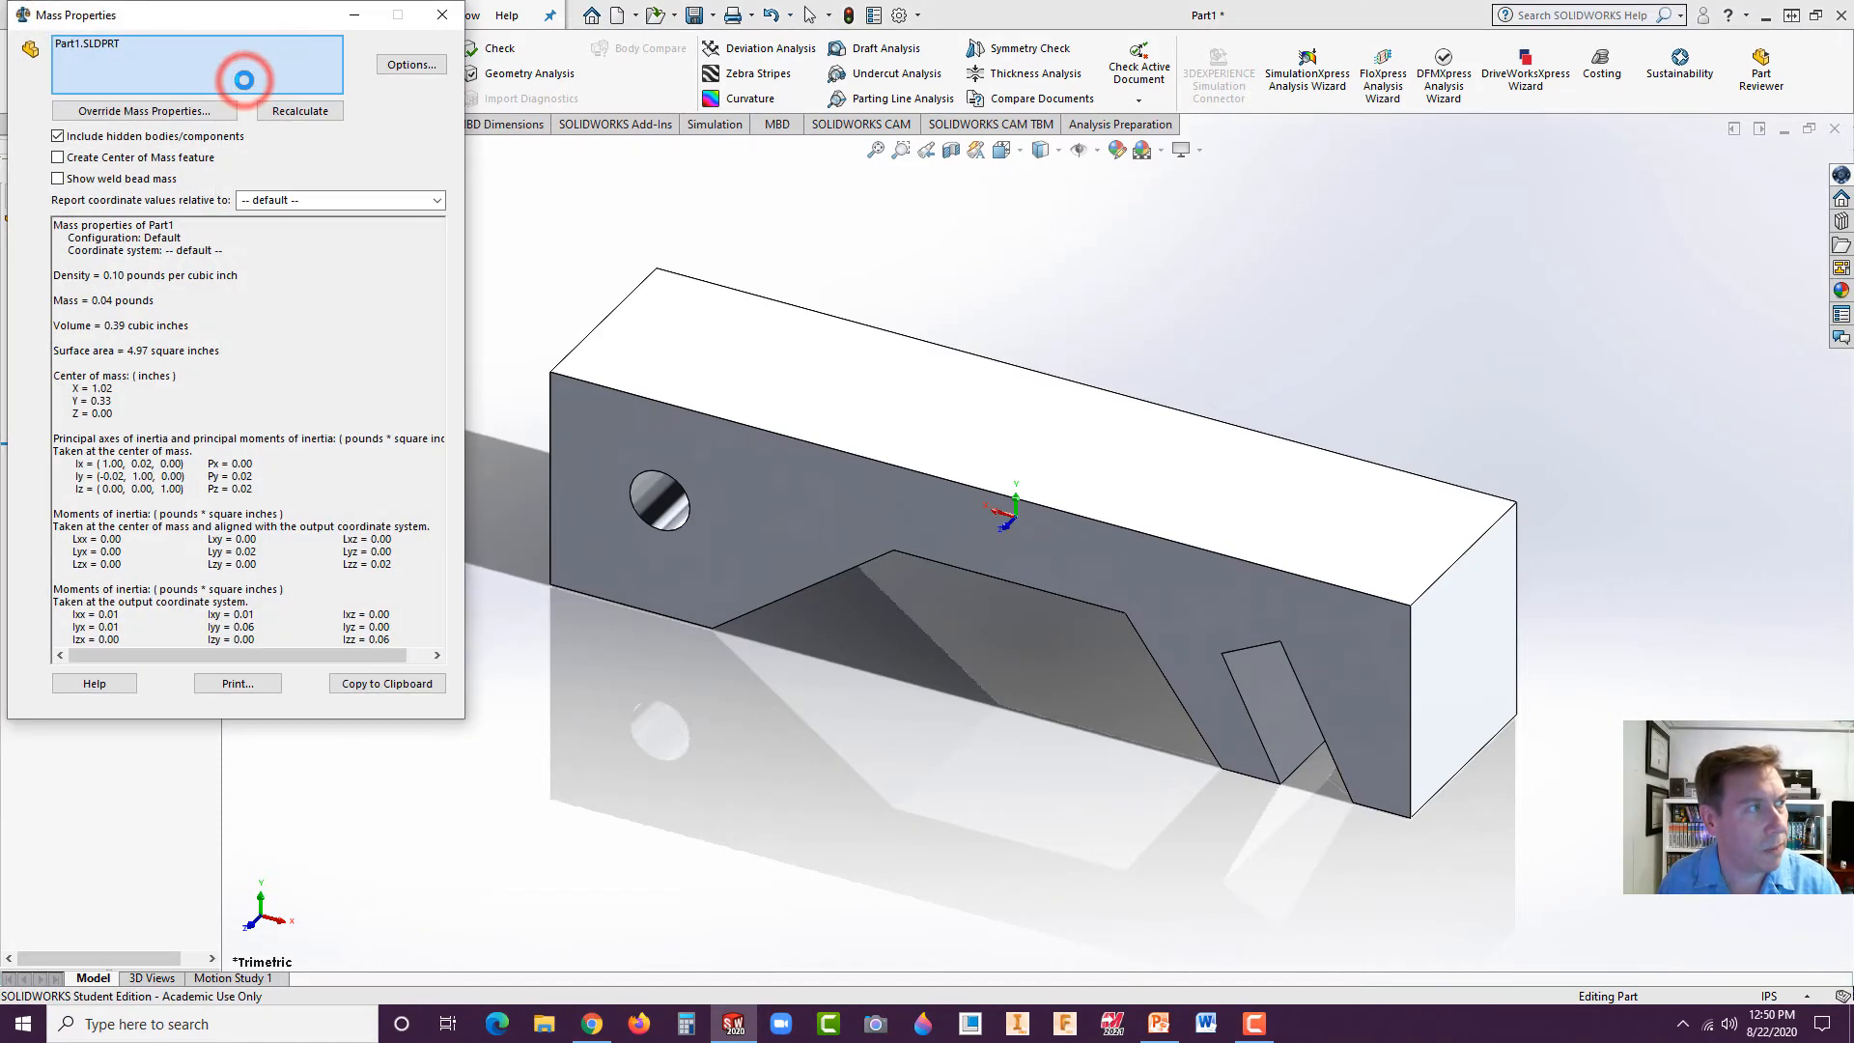
pyautogui.moveTo(254, 15); pyautogui.dragTo(333, 164)
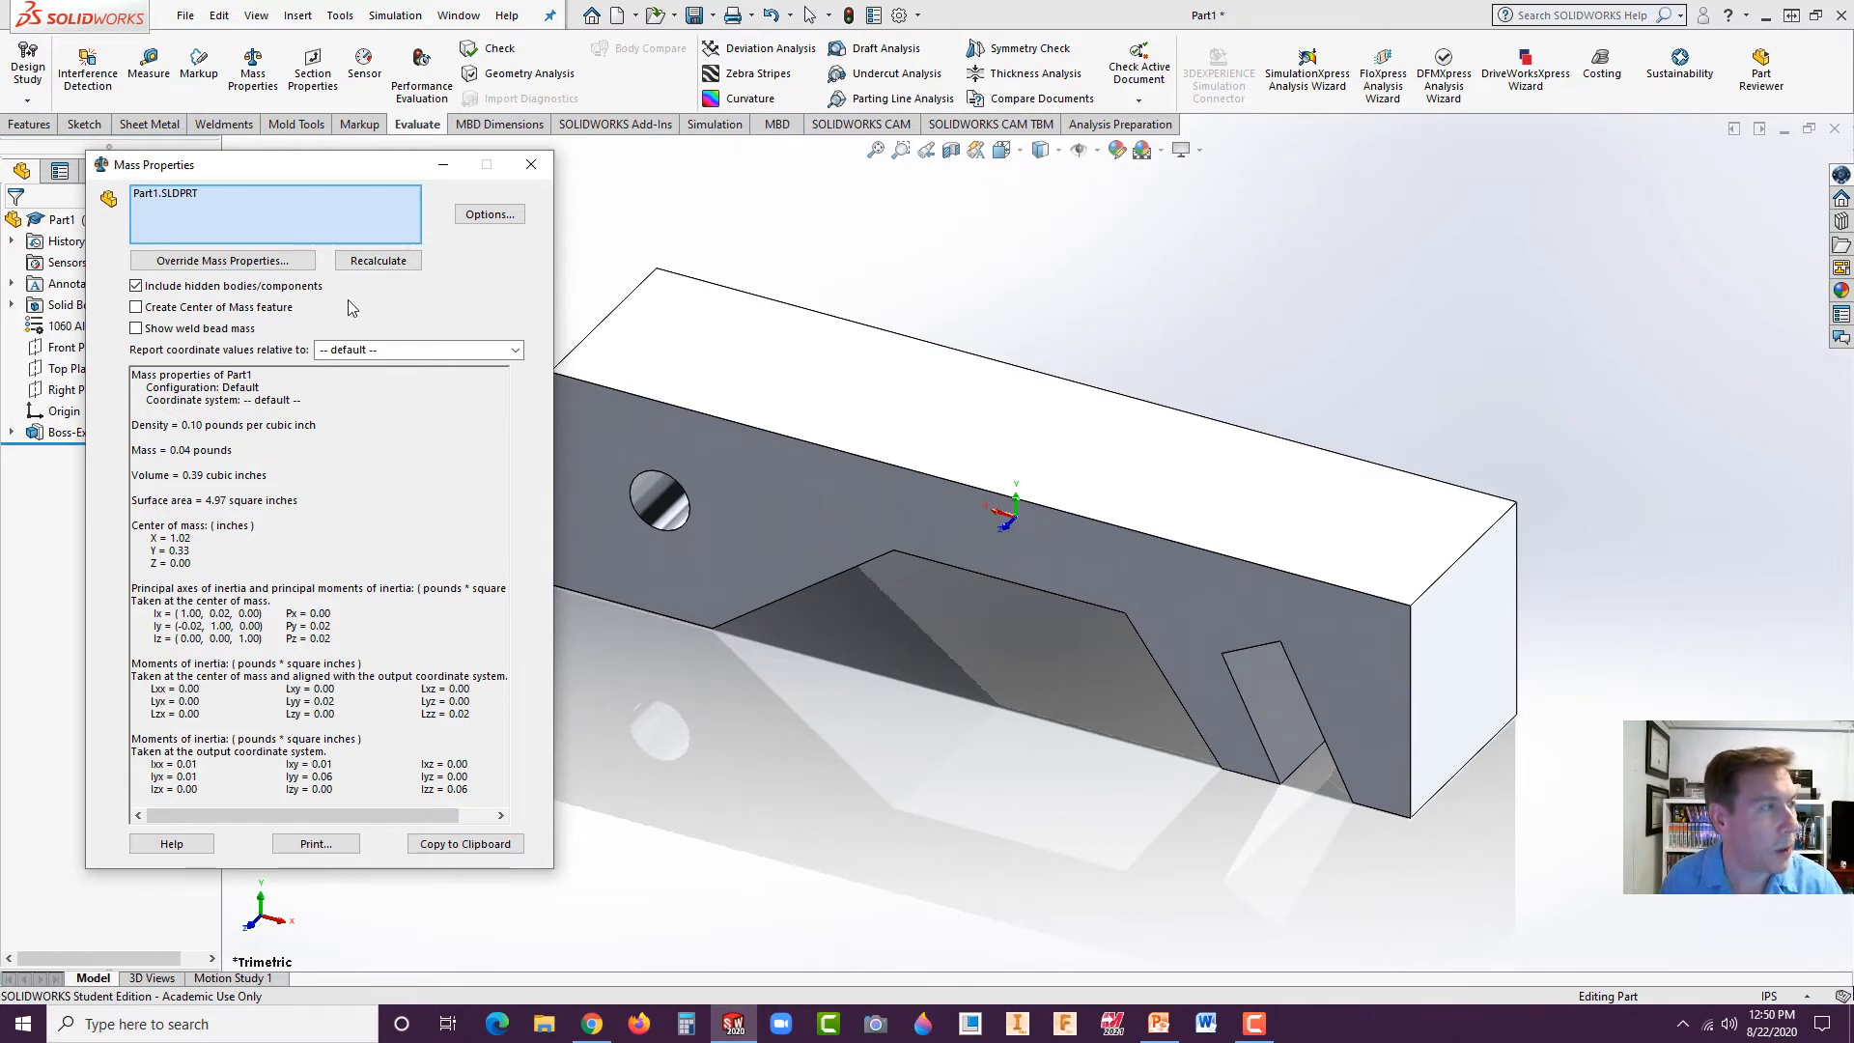
pyautogui.click(501, 218)
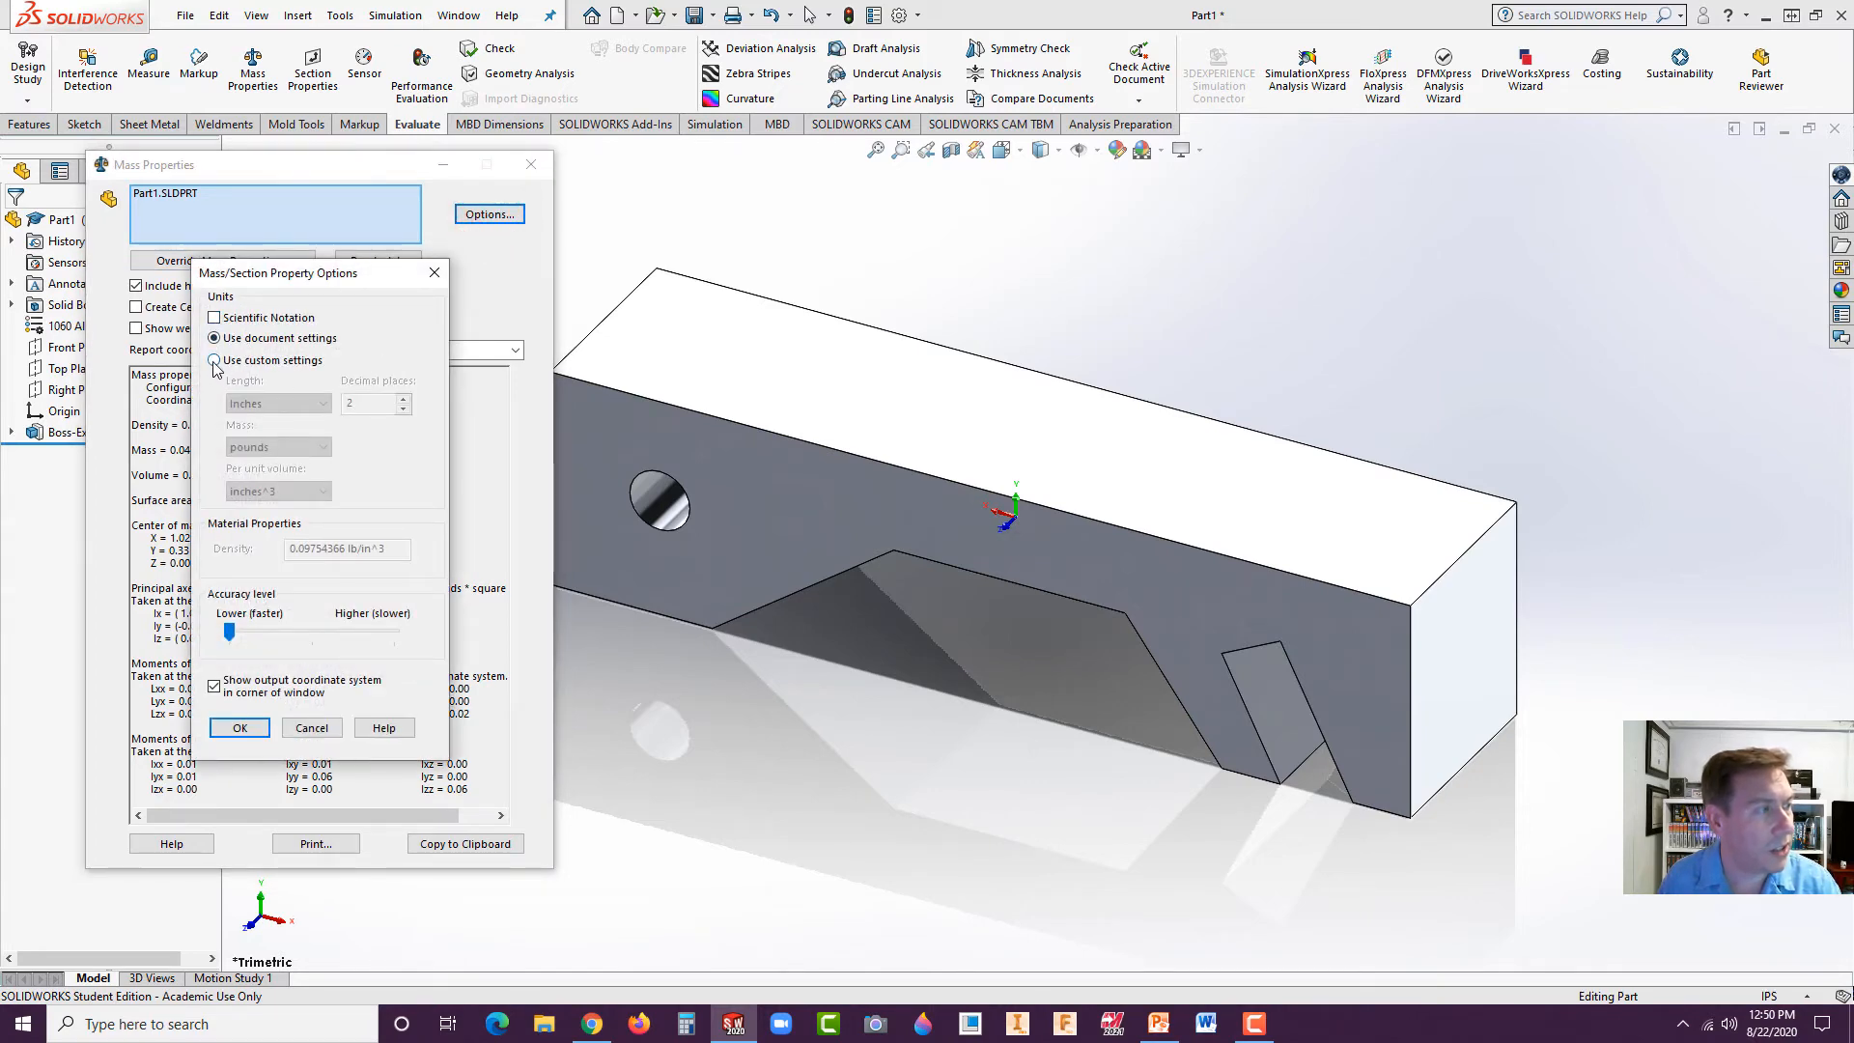
pyautogui.click(214, 360)
pyautogui.click(324, 404)
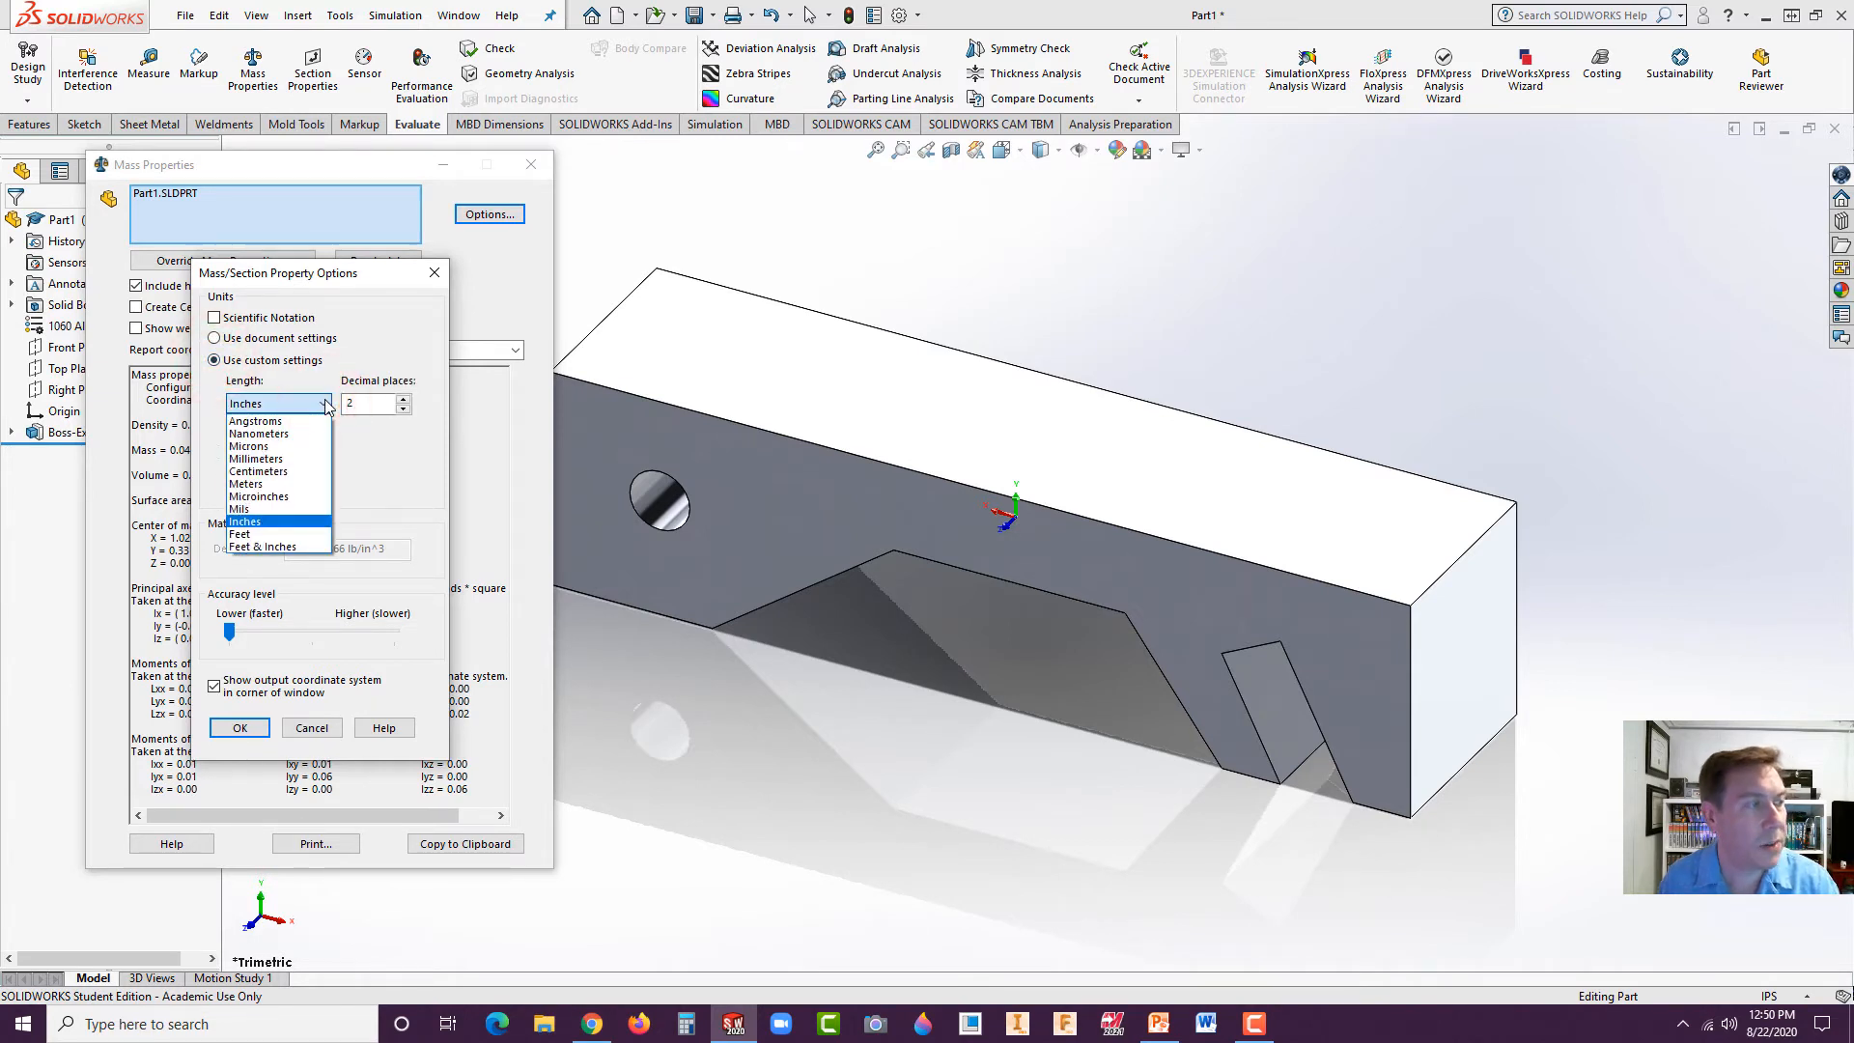
pyautogui.click(325, 405)
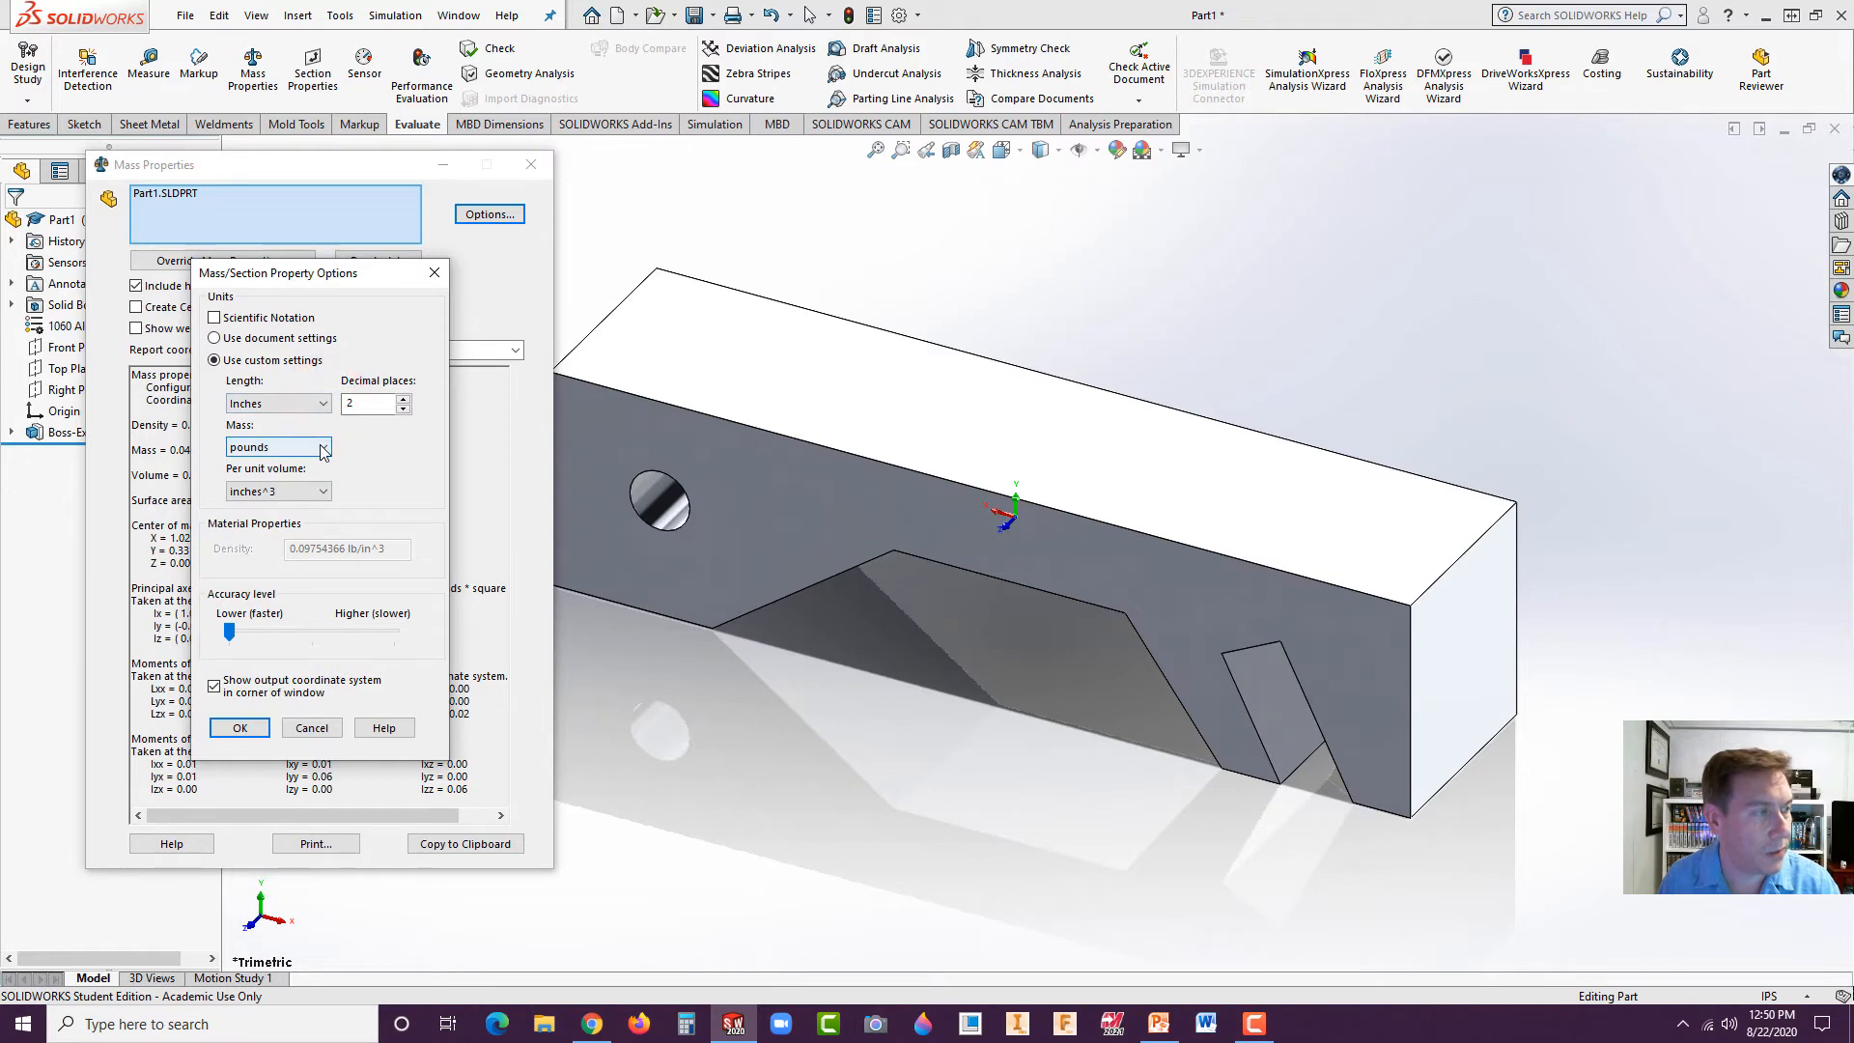
pyautogui.click(323, 447)
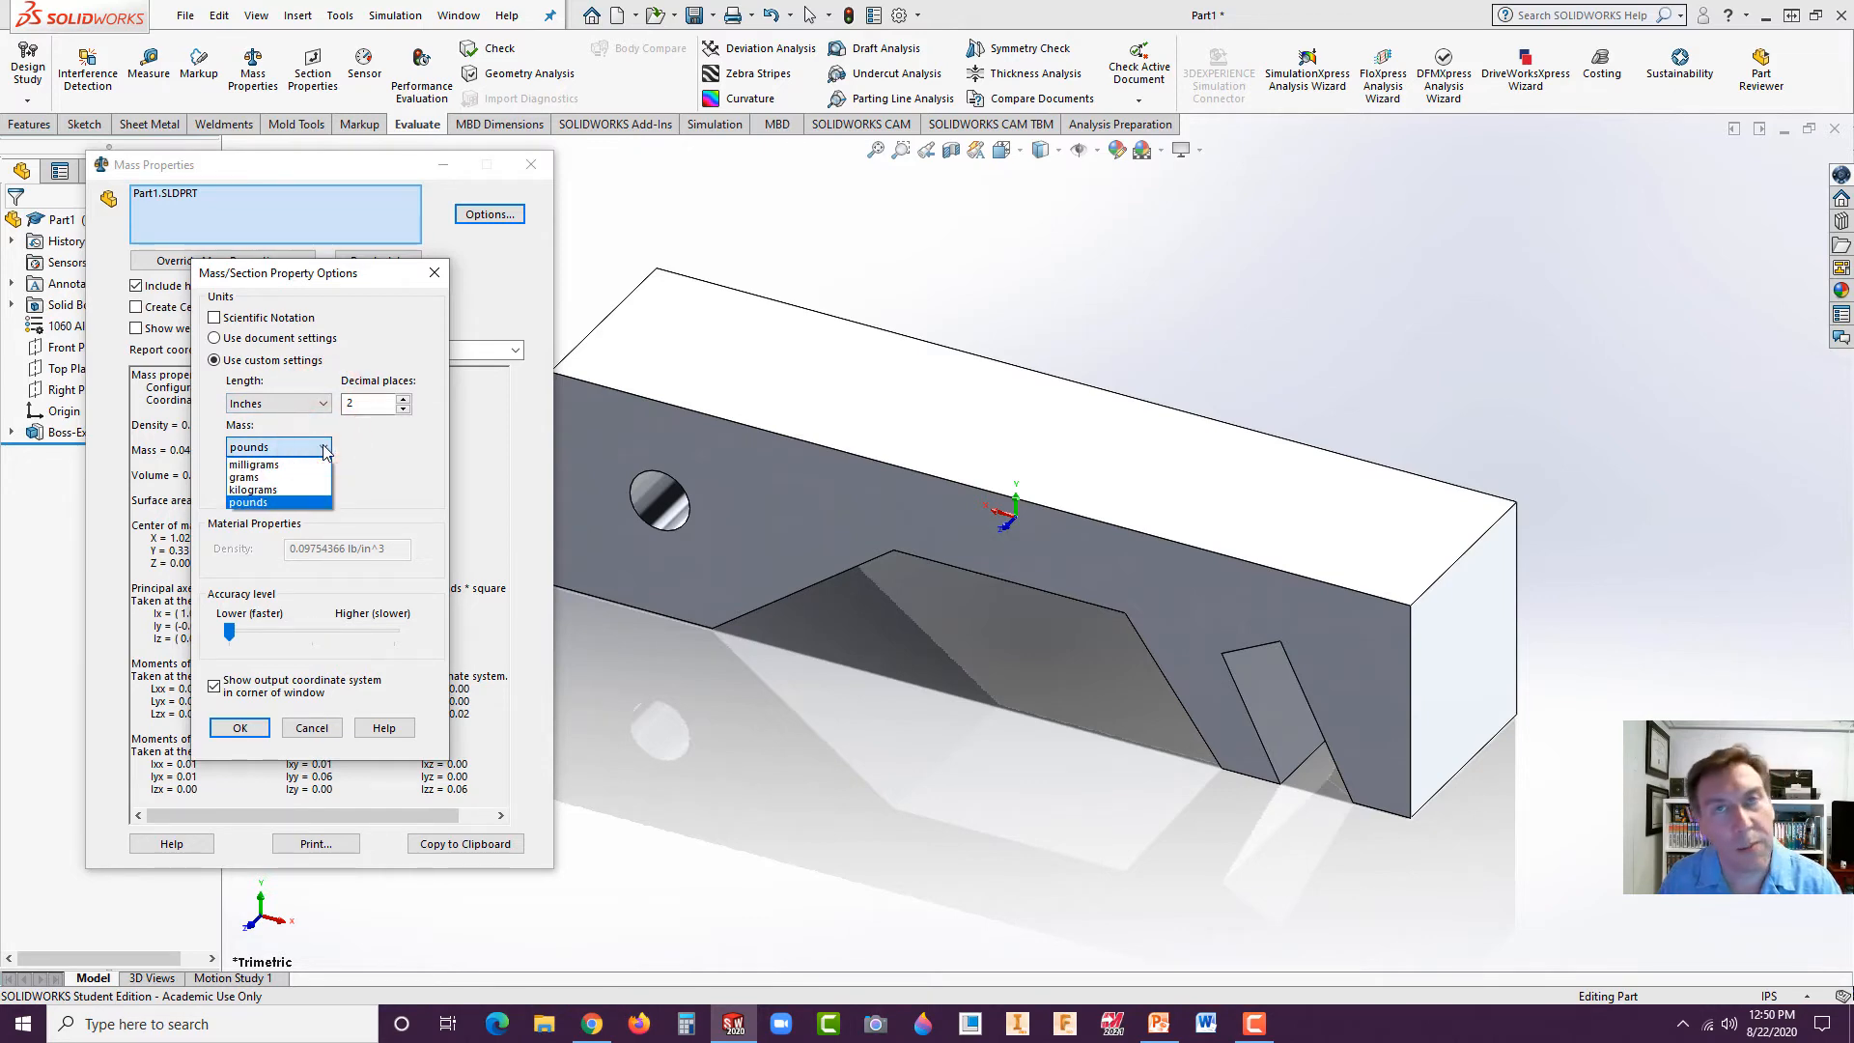
pyautogui.click(323, 447)
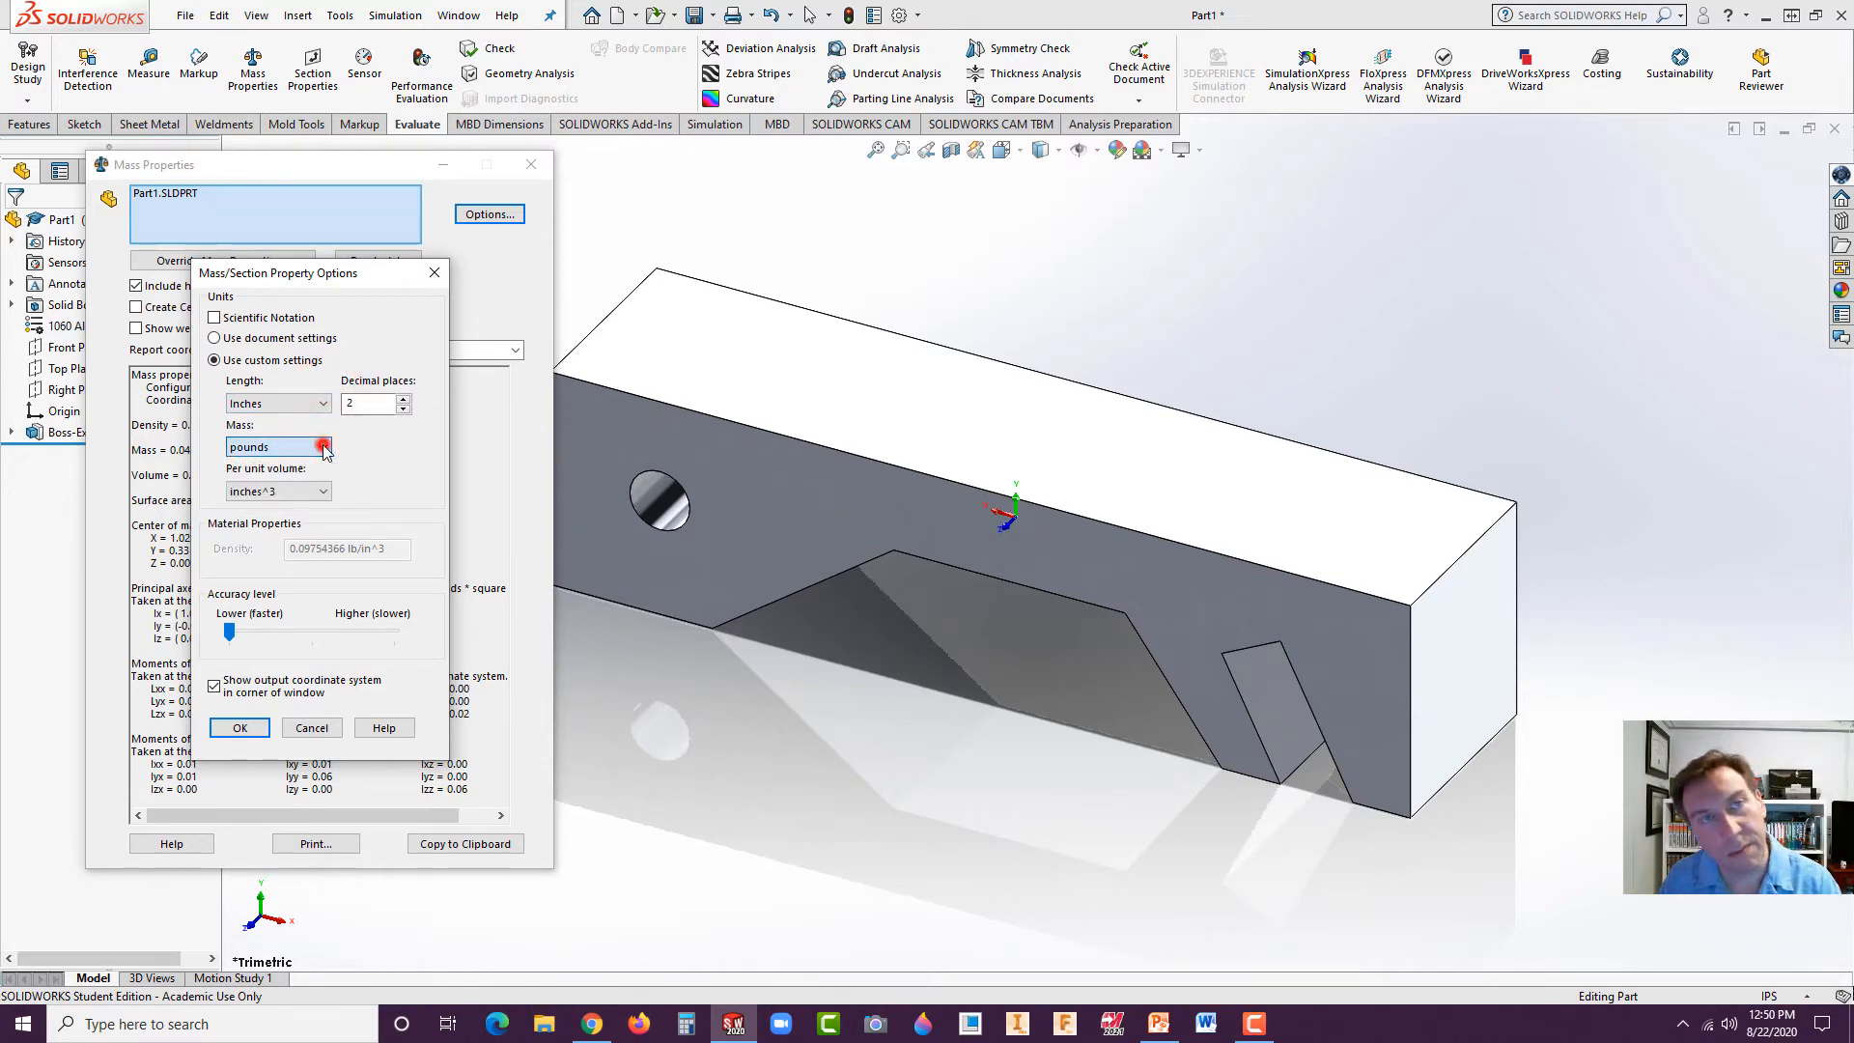
pyautogui.click(310, 728)
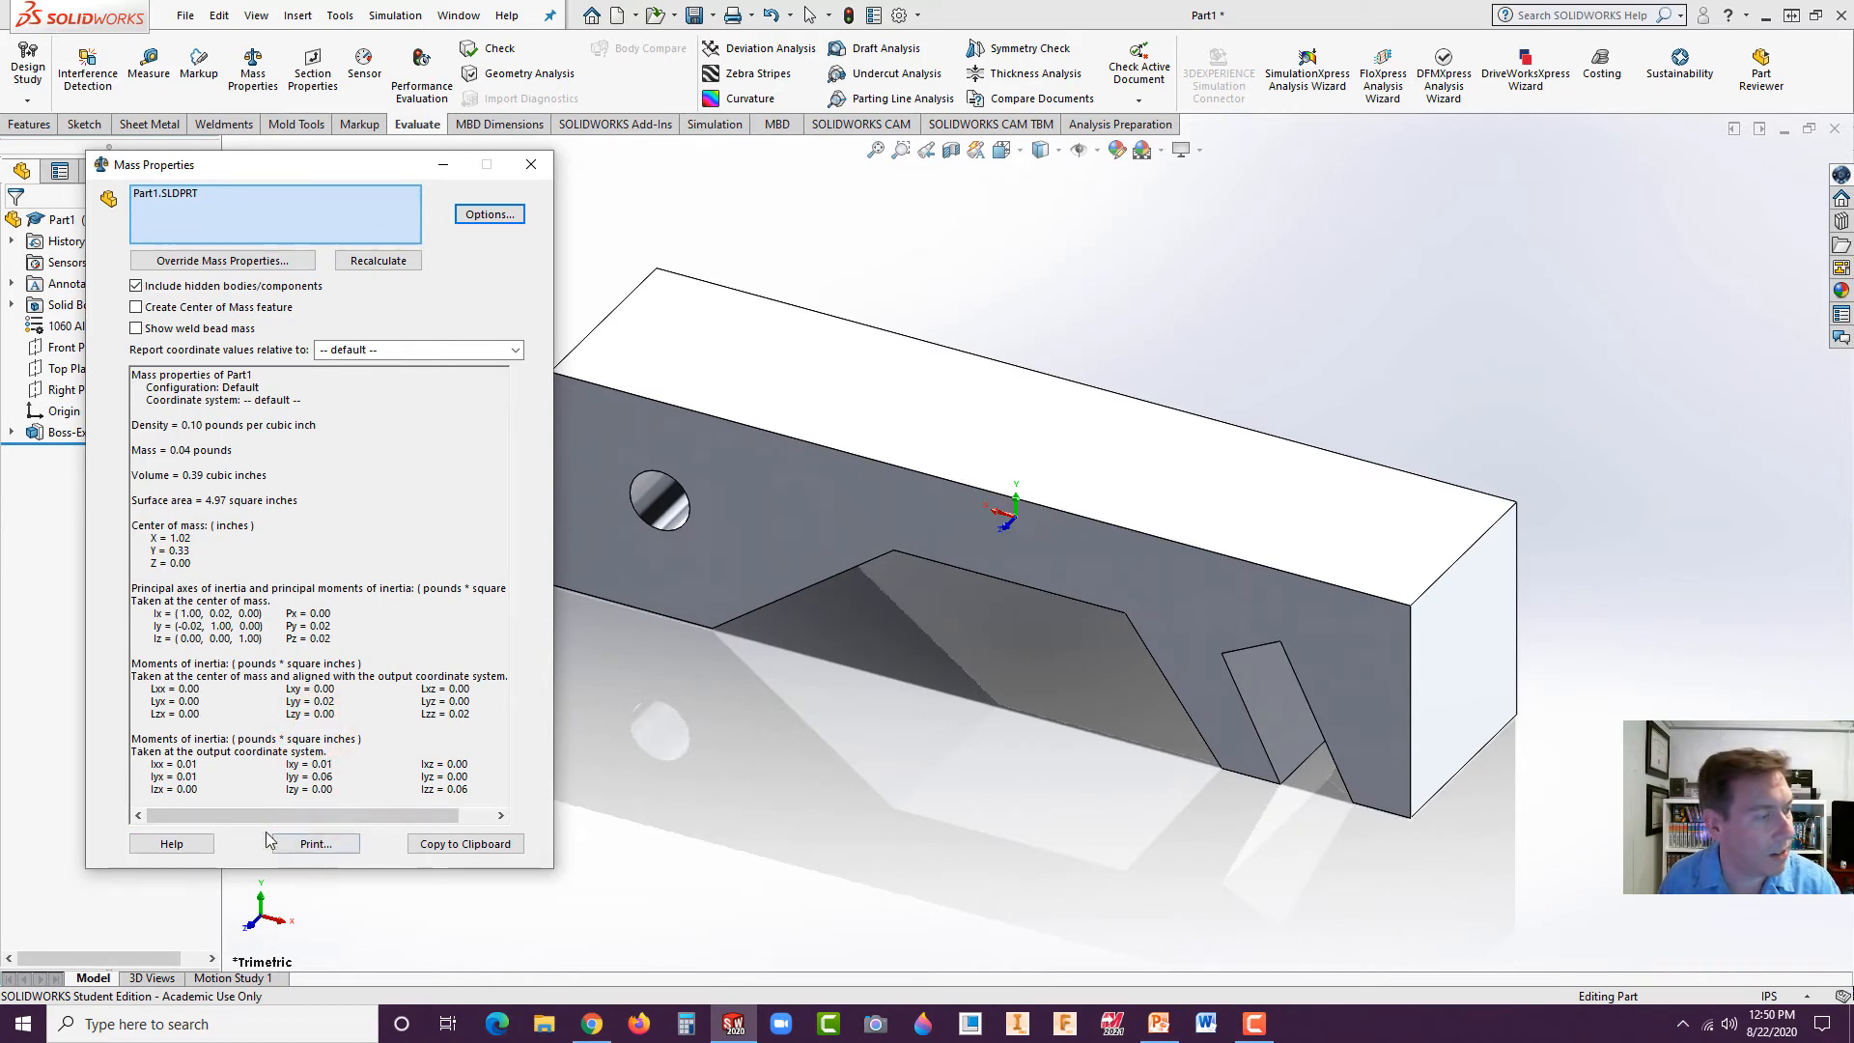
pyautogui.click(531, 165)
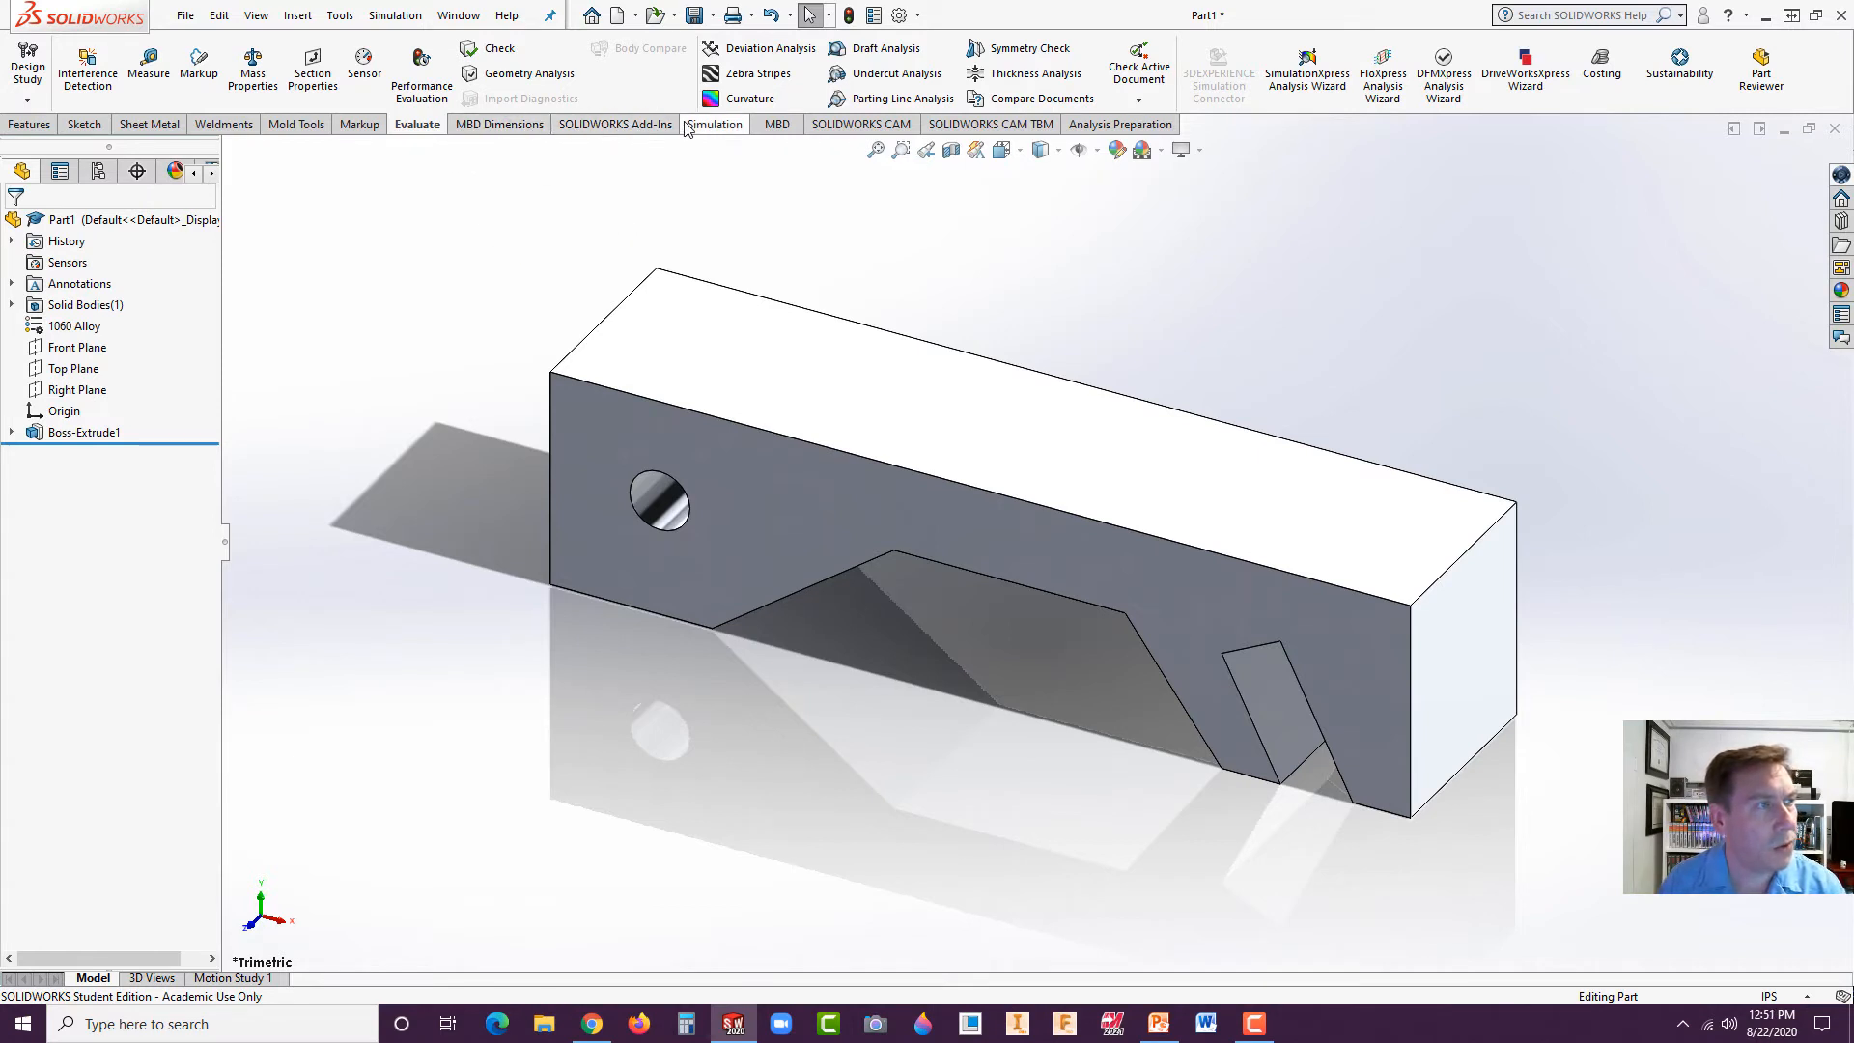
# Load the SOLIDWORKS Simulation add-in and launch the SimulationXpress Analysis Wizard from Evaluate.
pyautogui.click(649, 128)
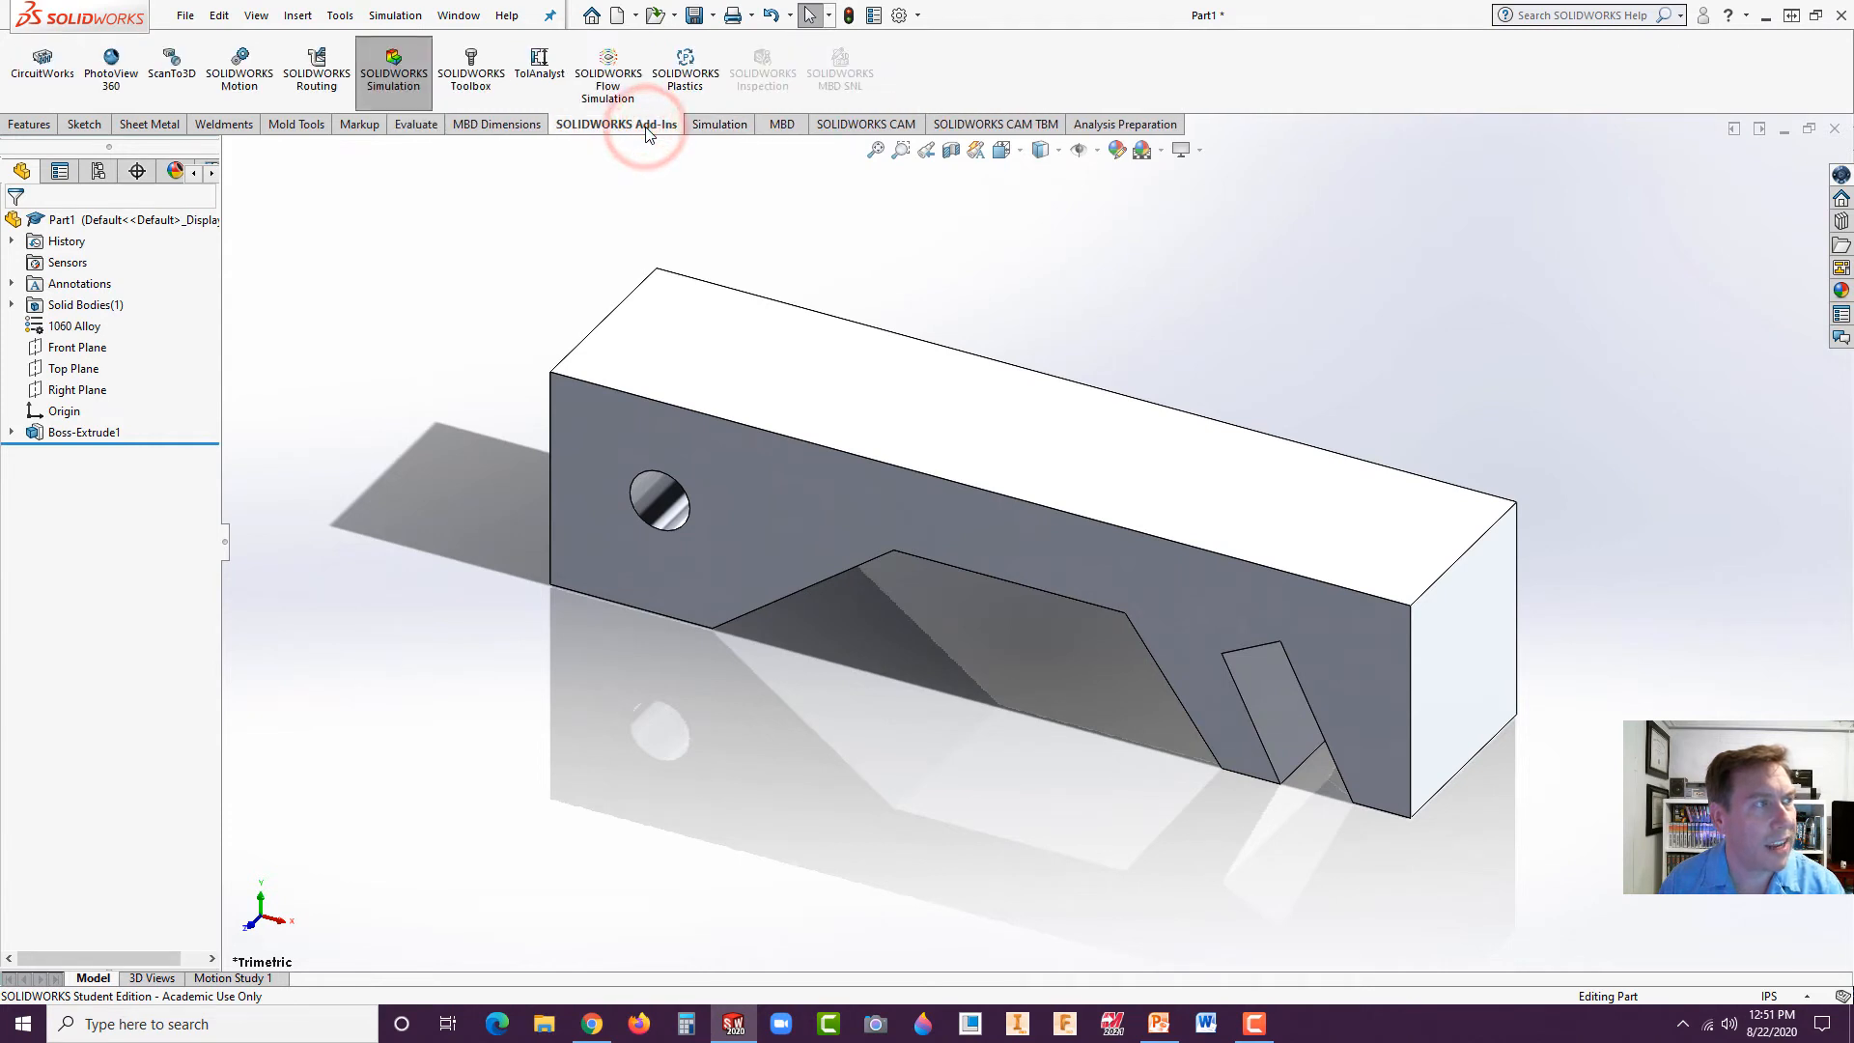
pyautogui.click(406, 95)
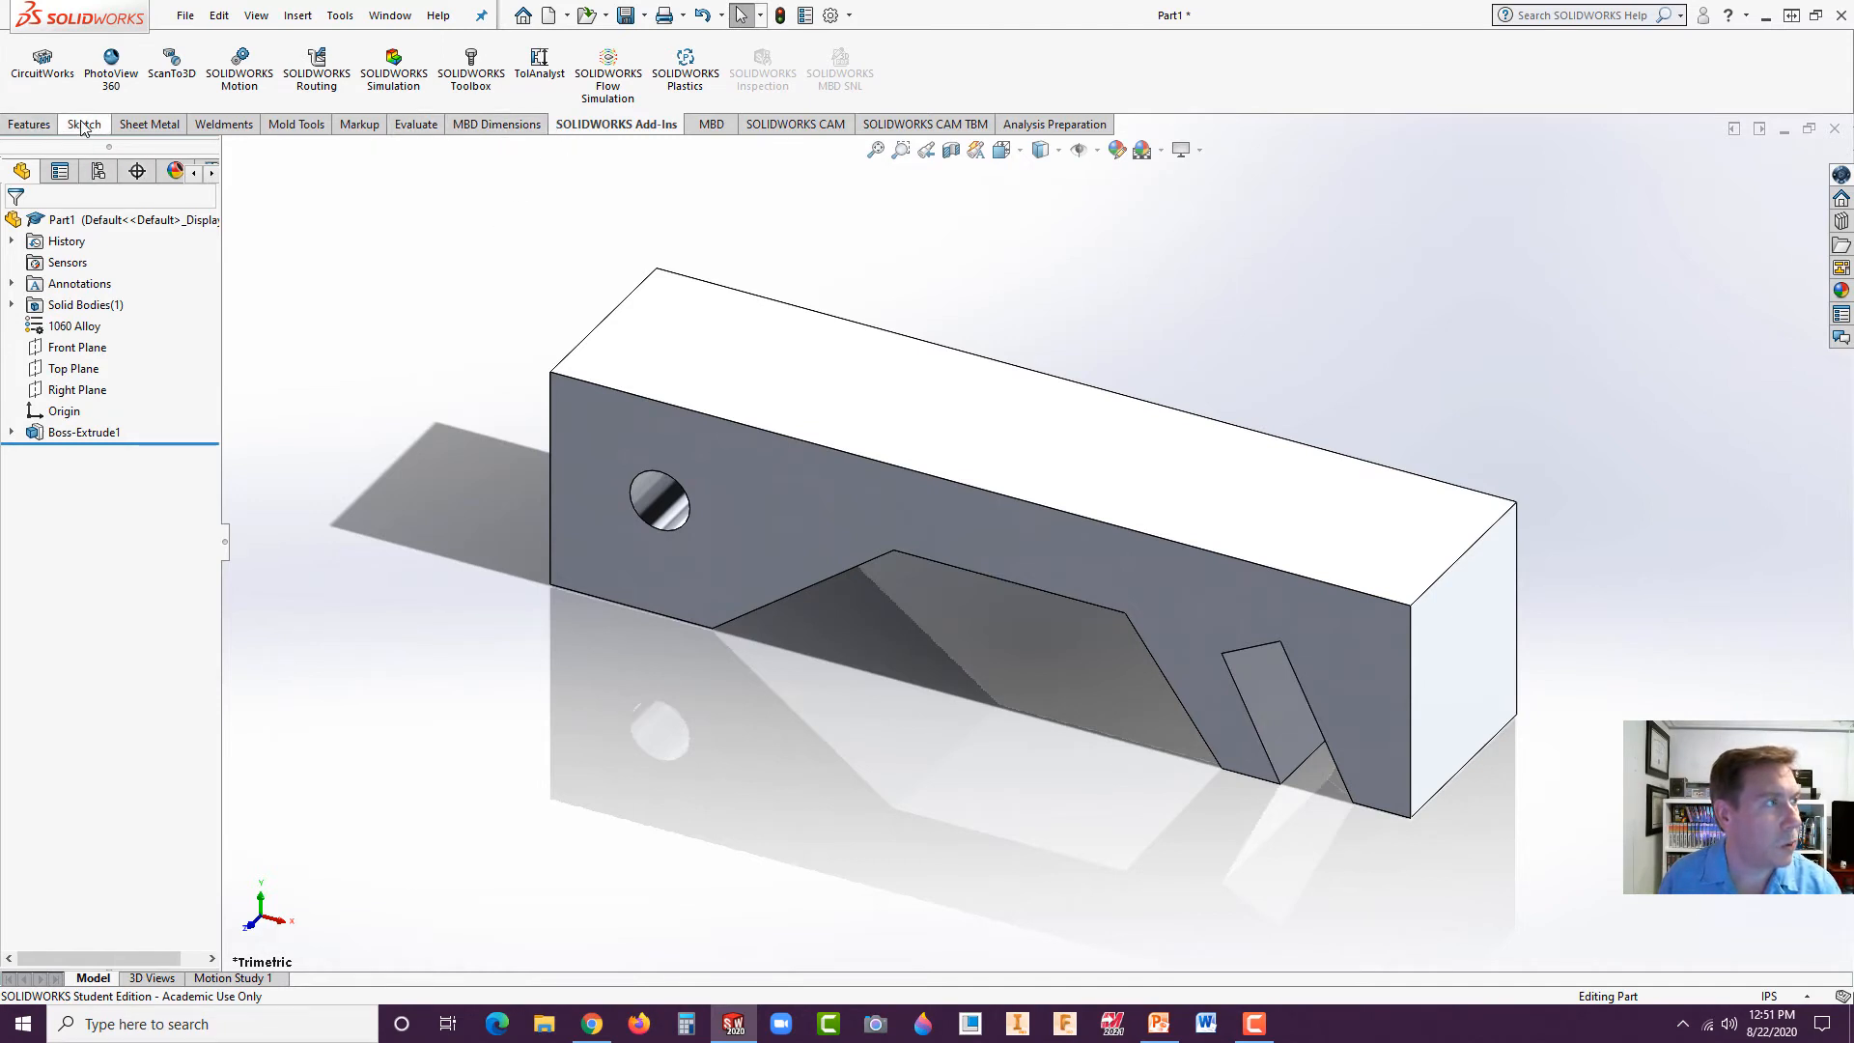
pyautogui.click(29, 129)
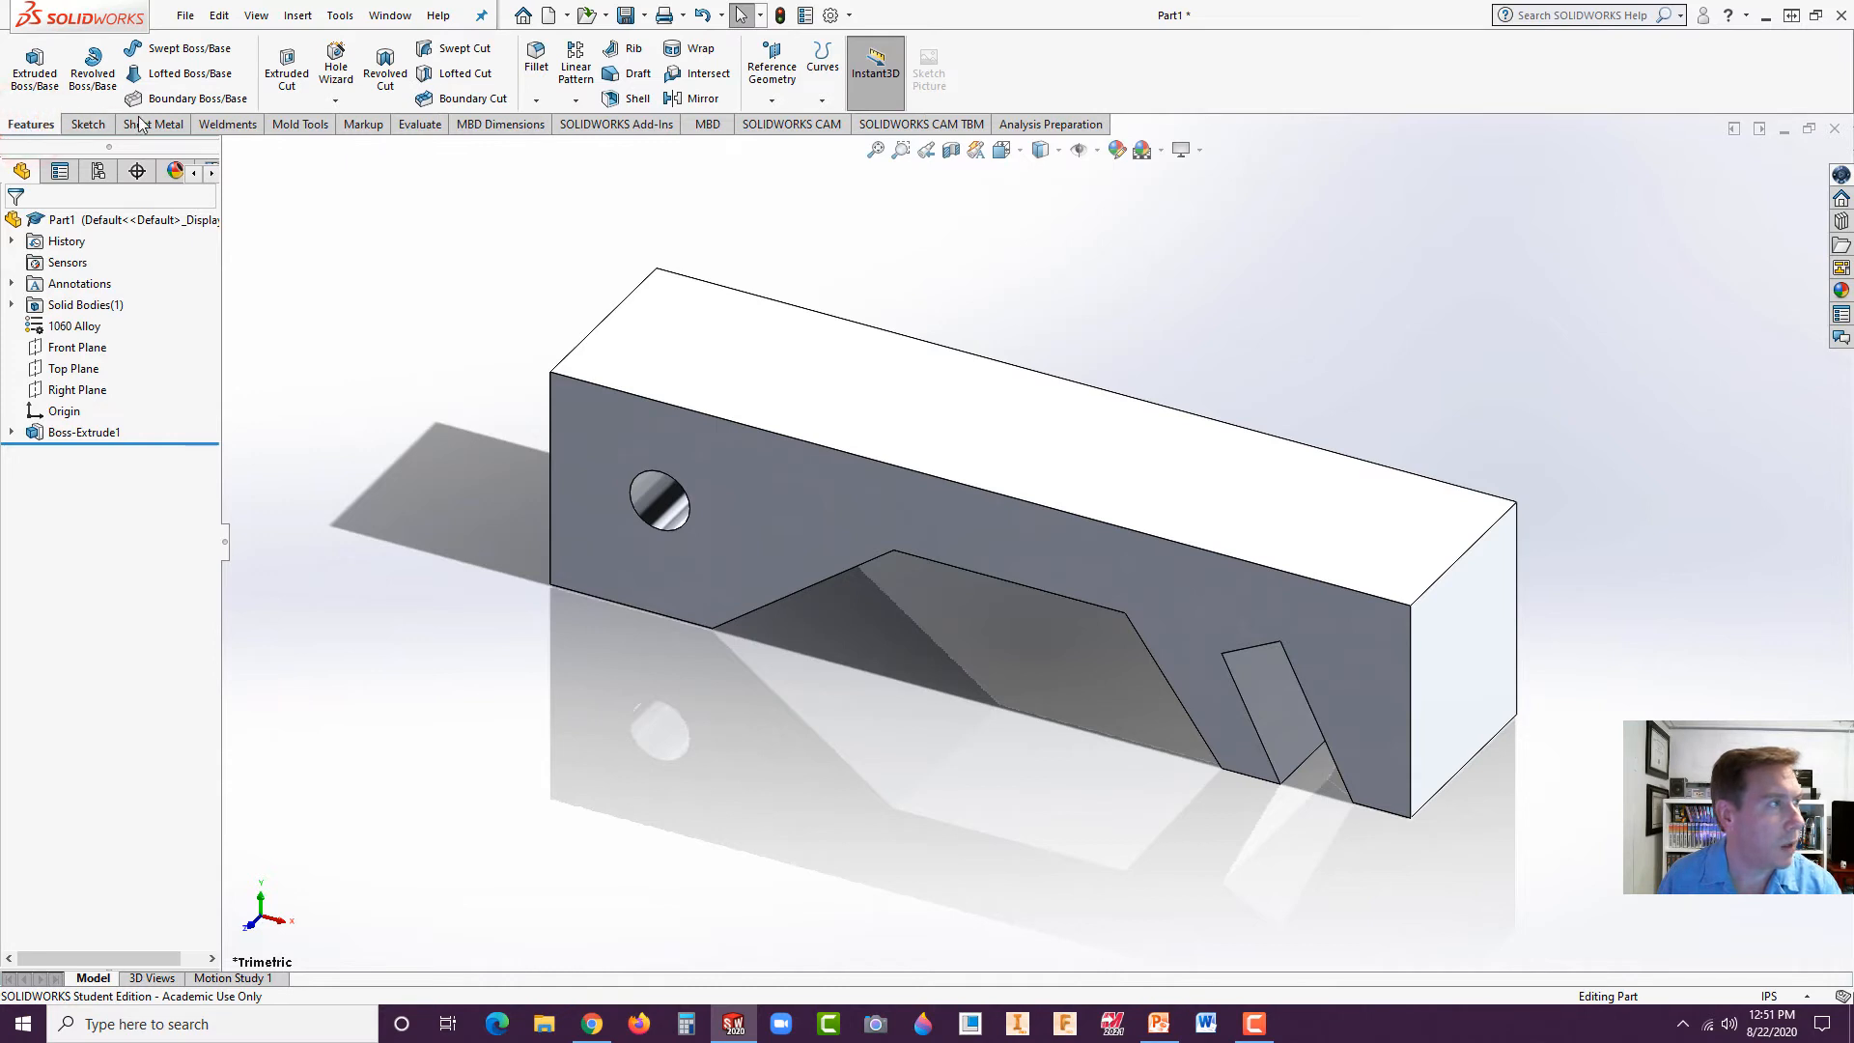
pyautogui.click(406, 126)
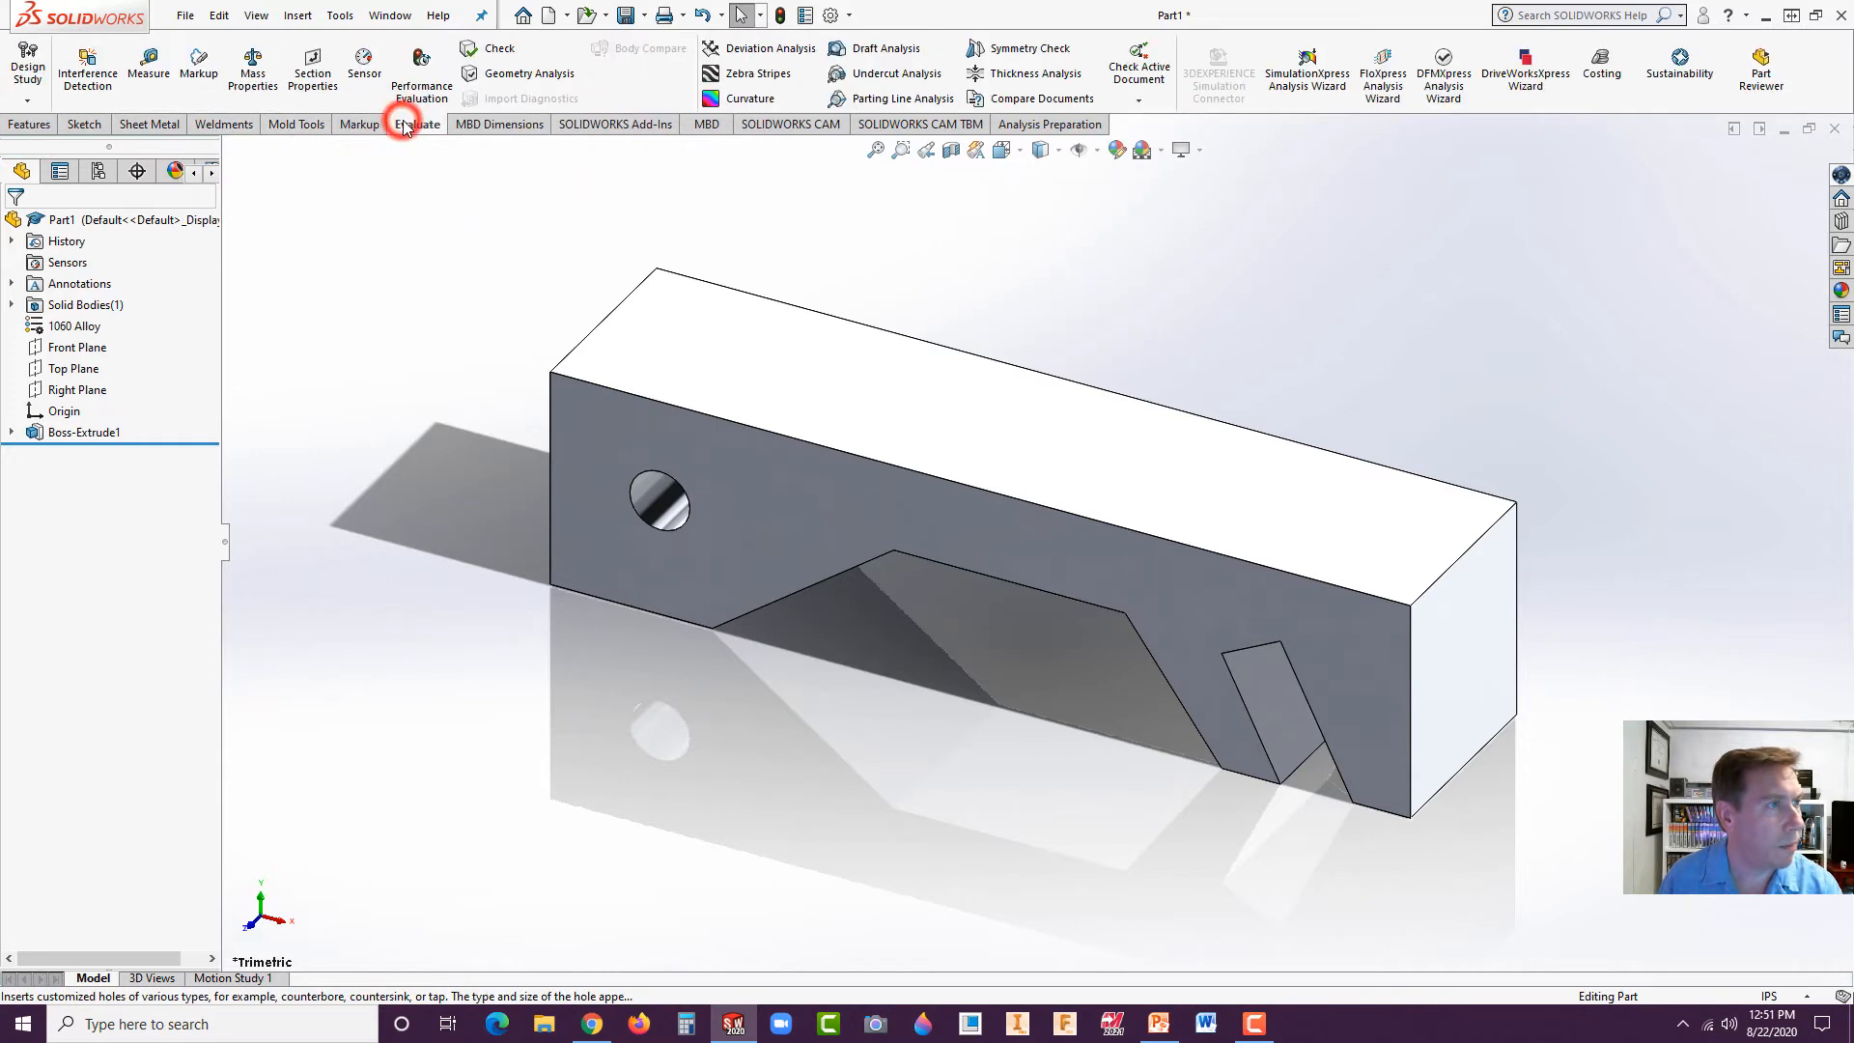
pyautogui.click(1294, 102)
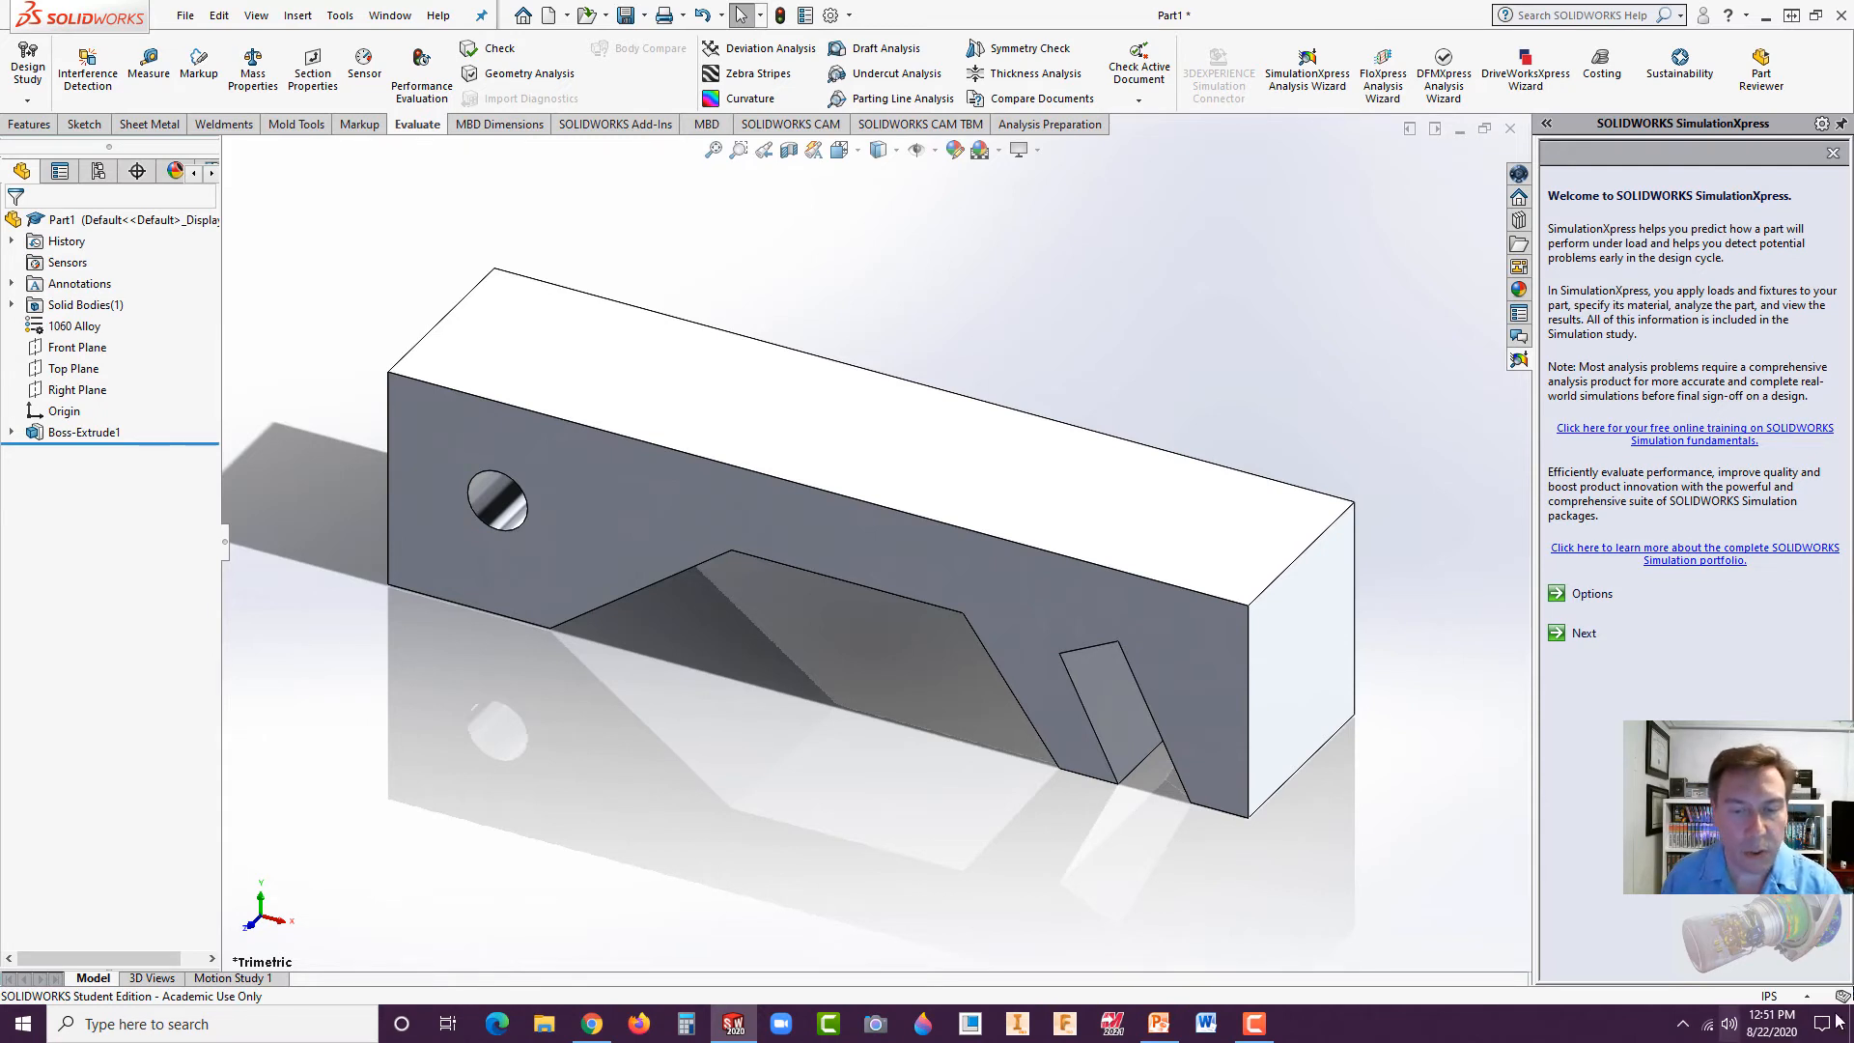
# Switch the part to MMGS units and keep SI in the SimulationXpress options.
pyautogui.click(1792, 998)
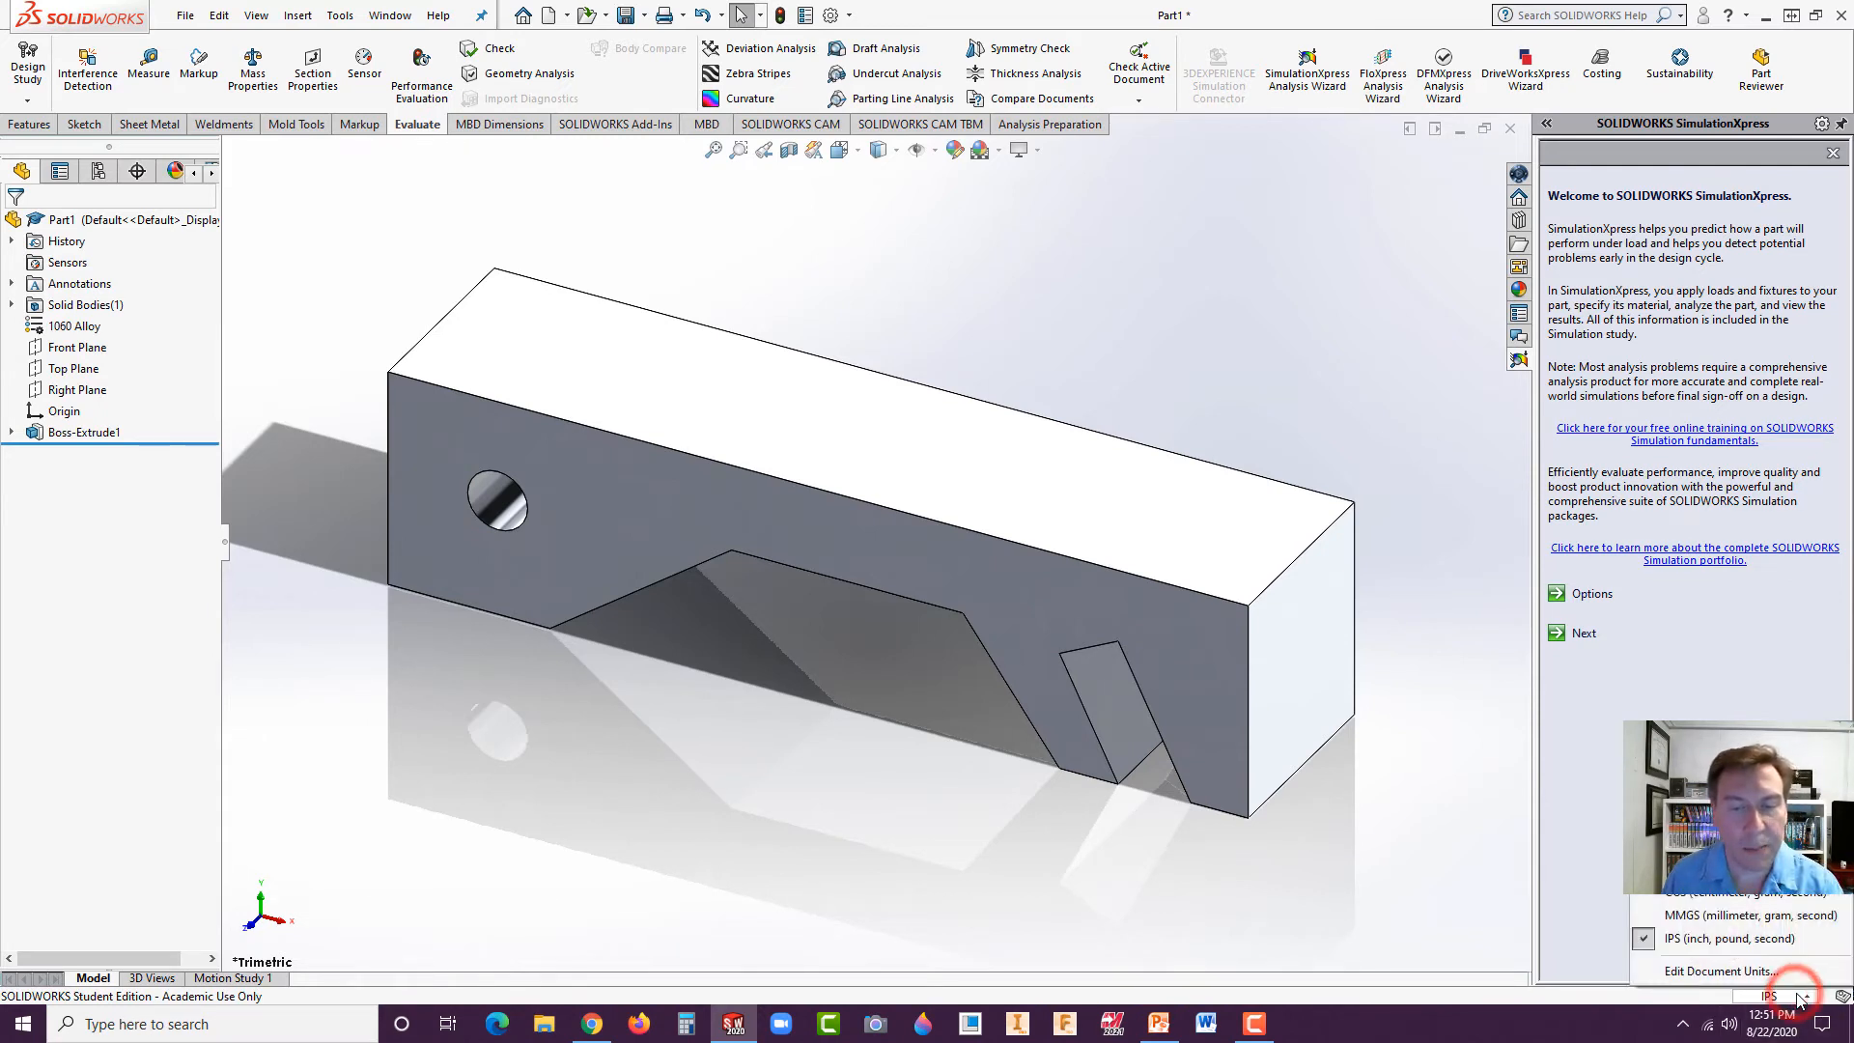
pyautogui.click(1683, 919)
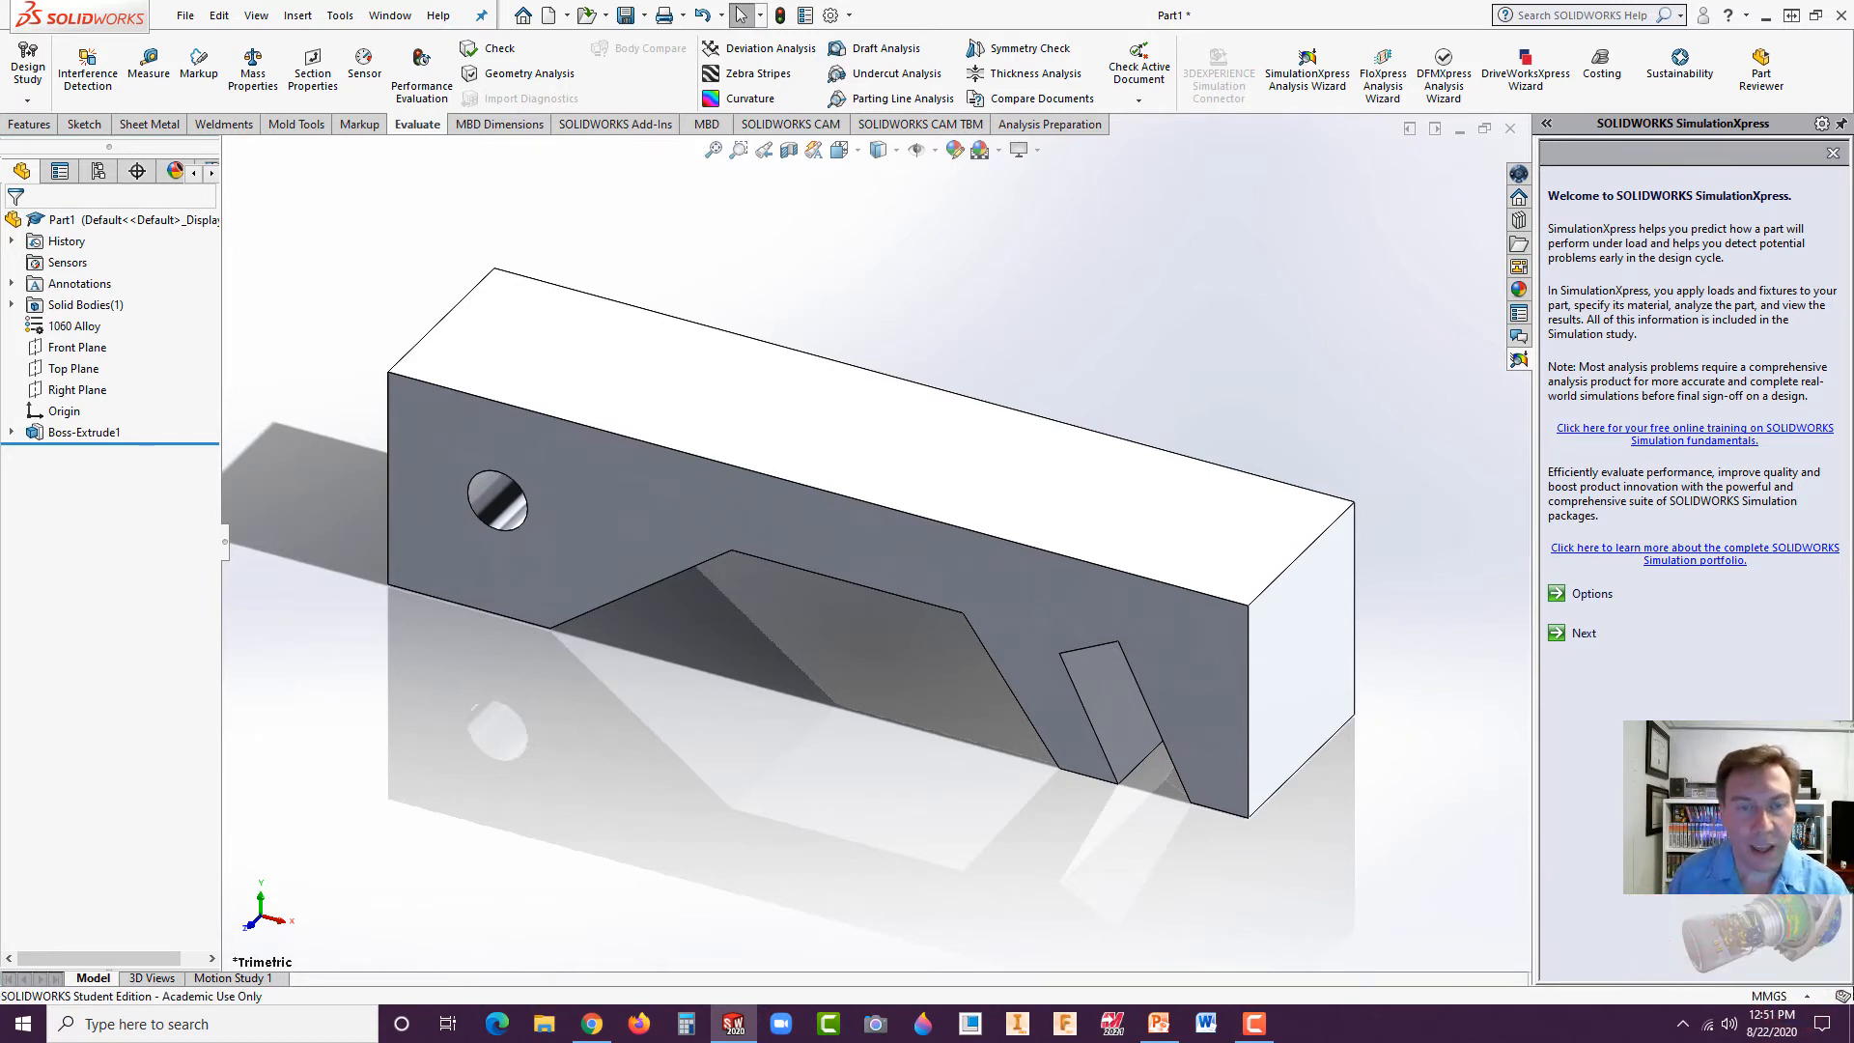
pyautogui.click(1591, 594)
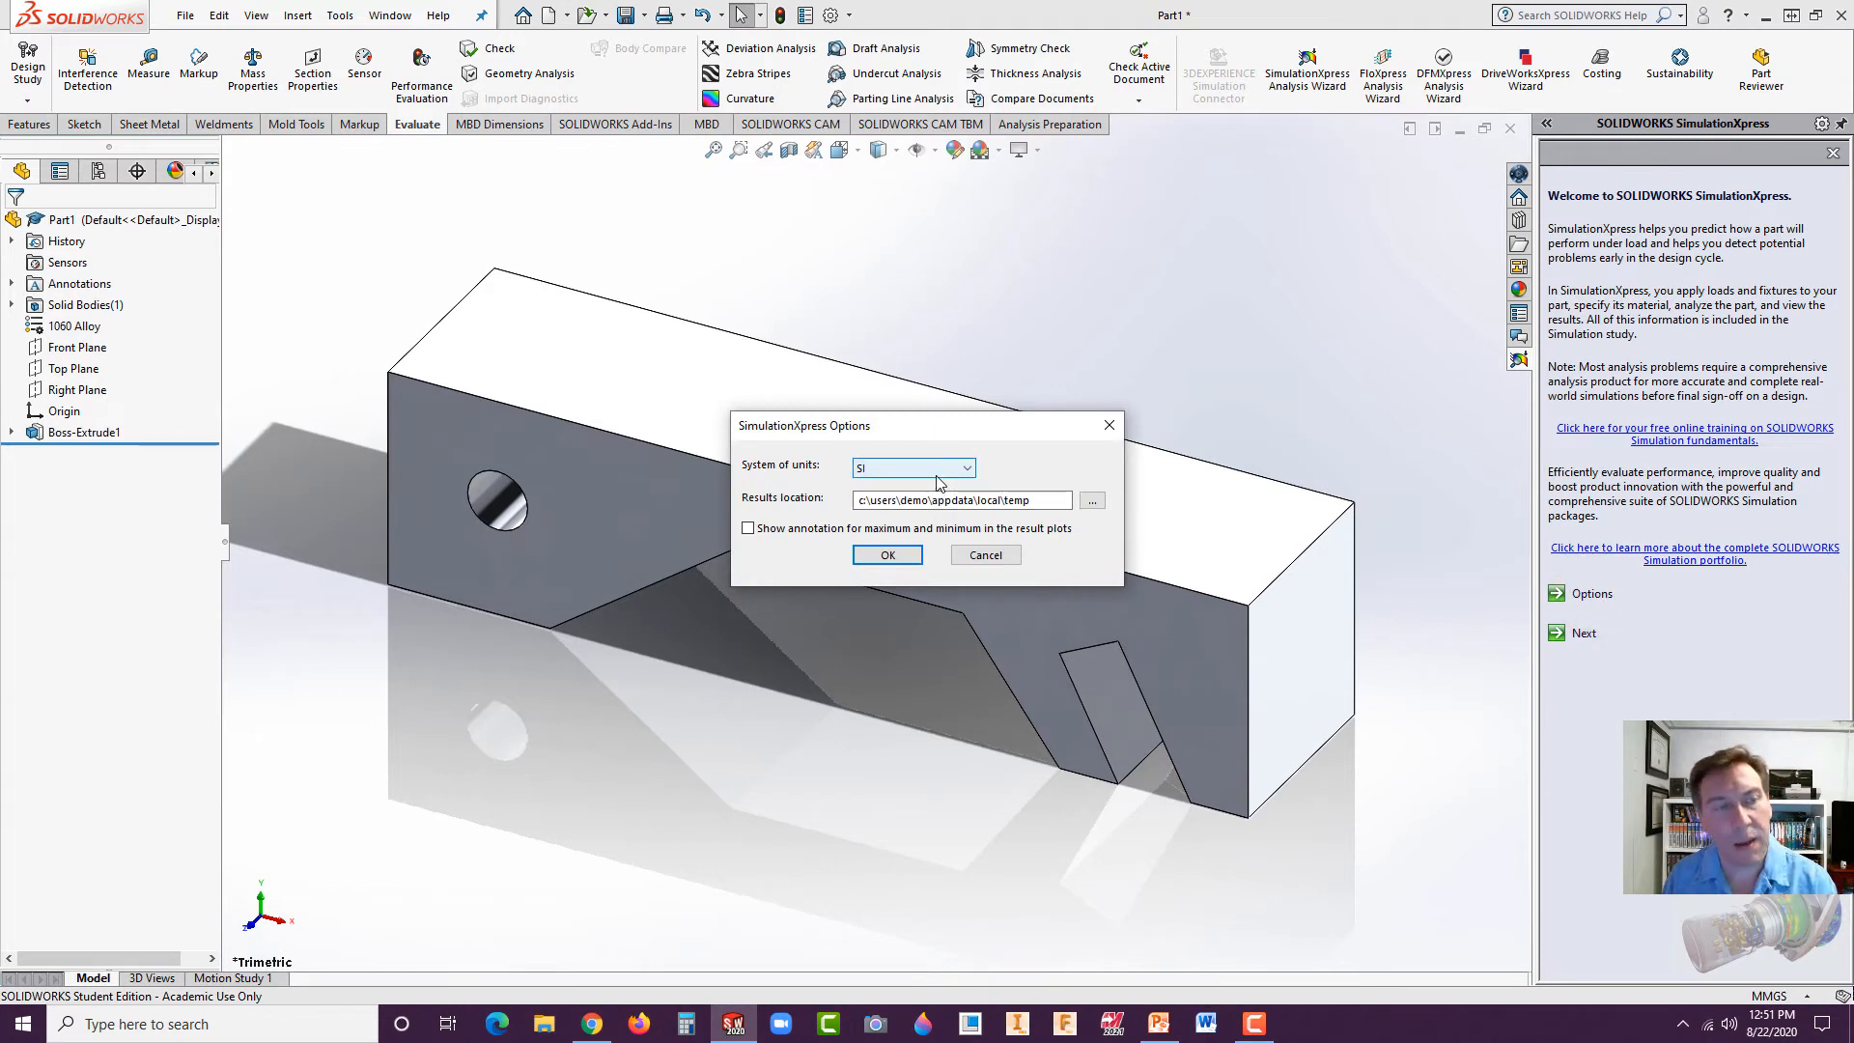
pyautogui.click(881, 556)
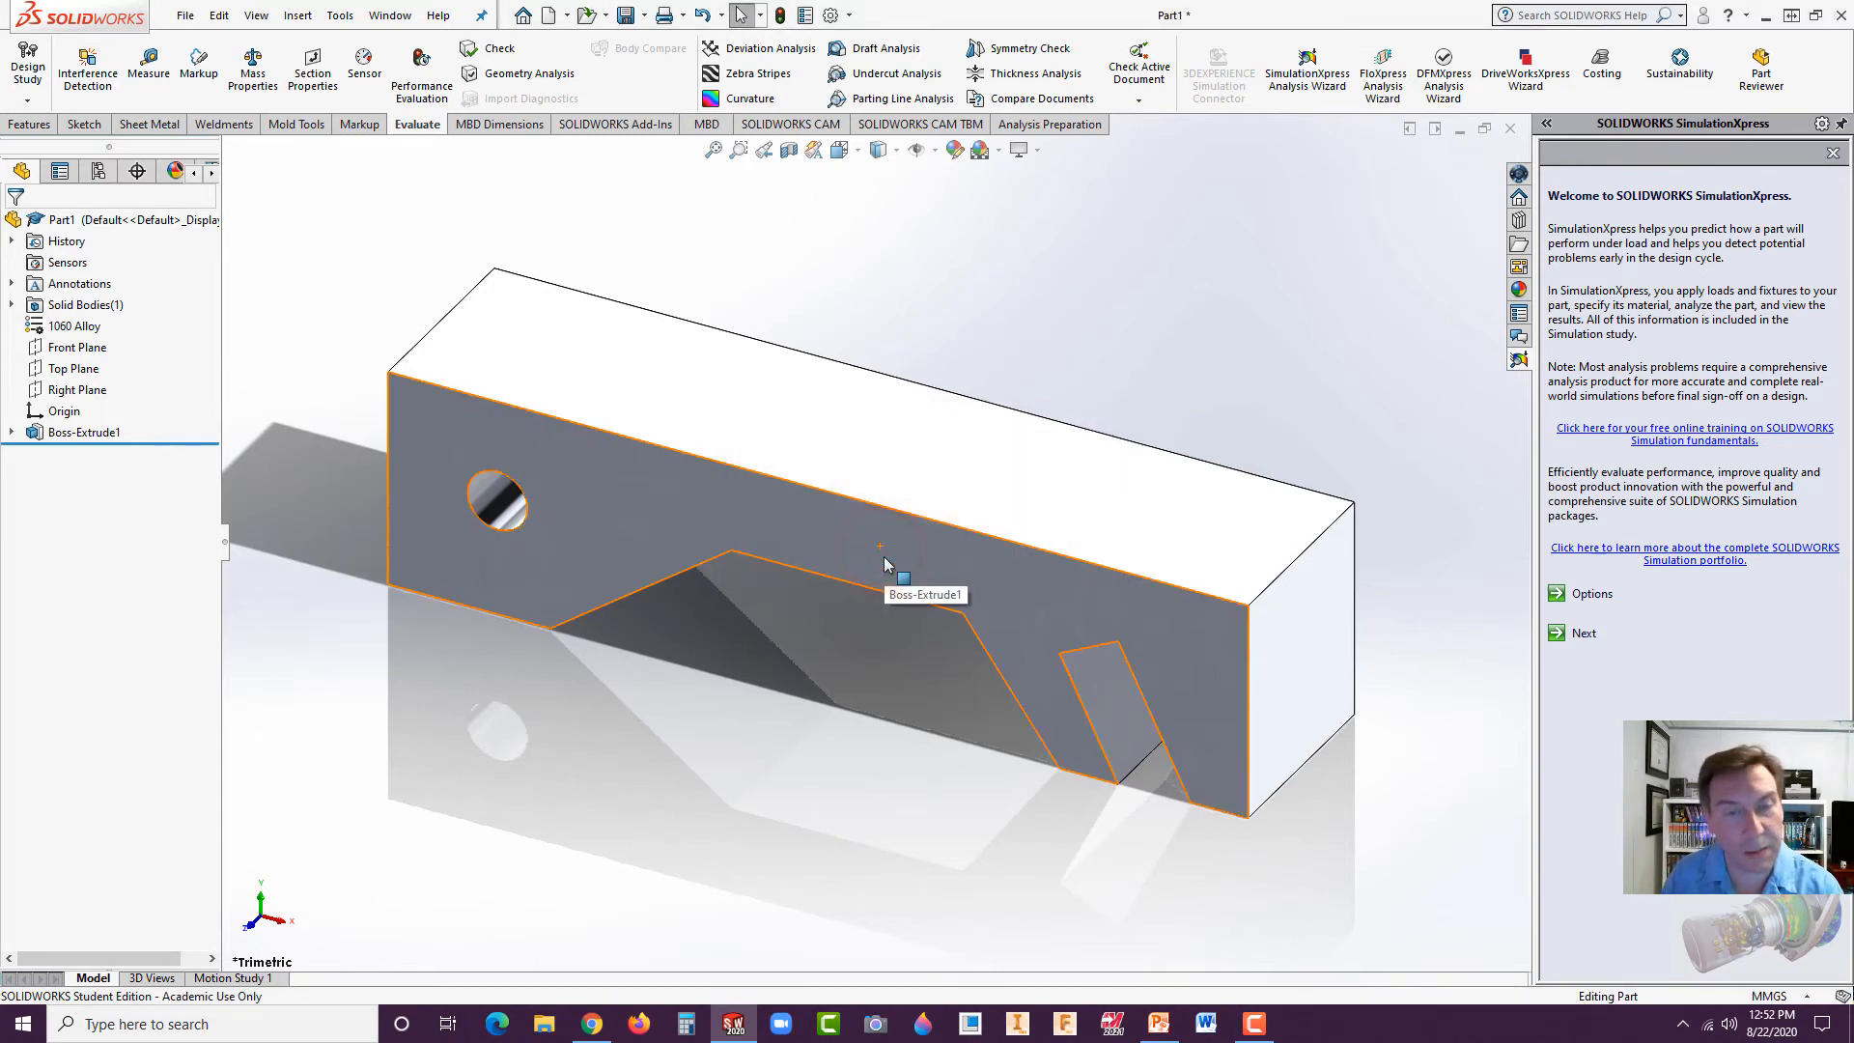
# Advance past the welcome page and choose Add a fixture.
pyautogui.click(1585, 635)
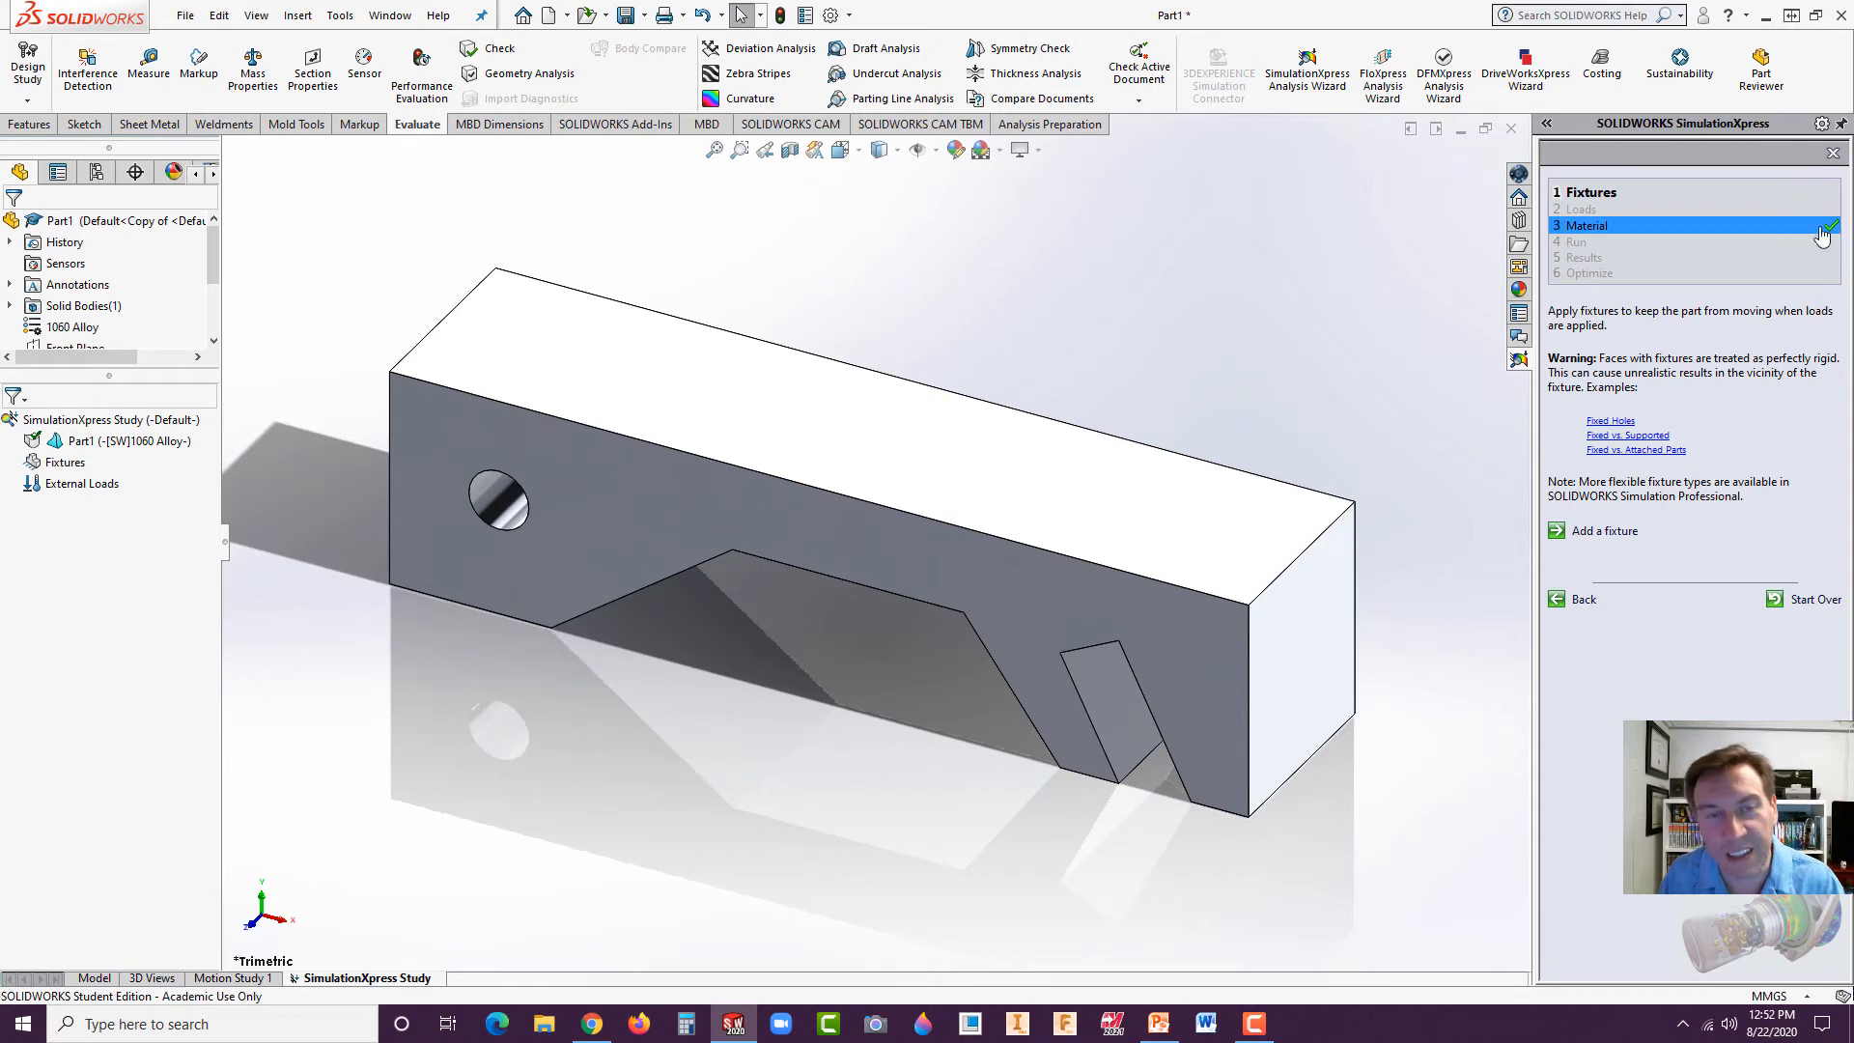
pyautogui.click(1627, 532)
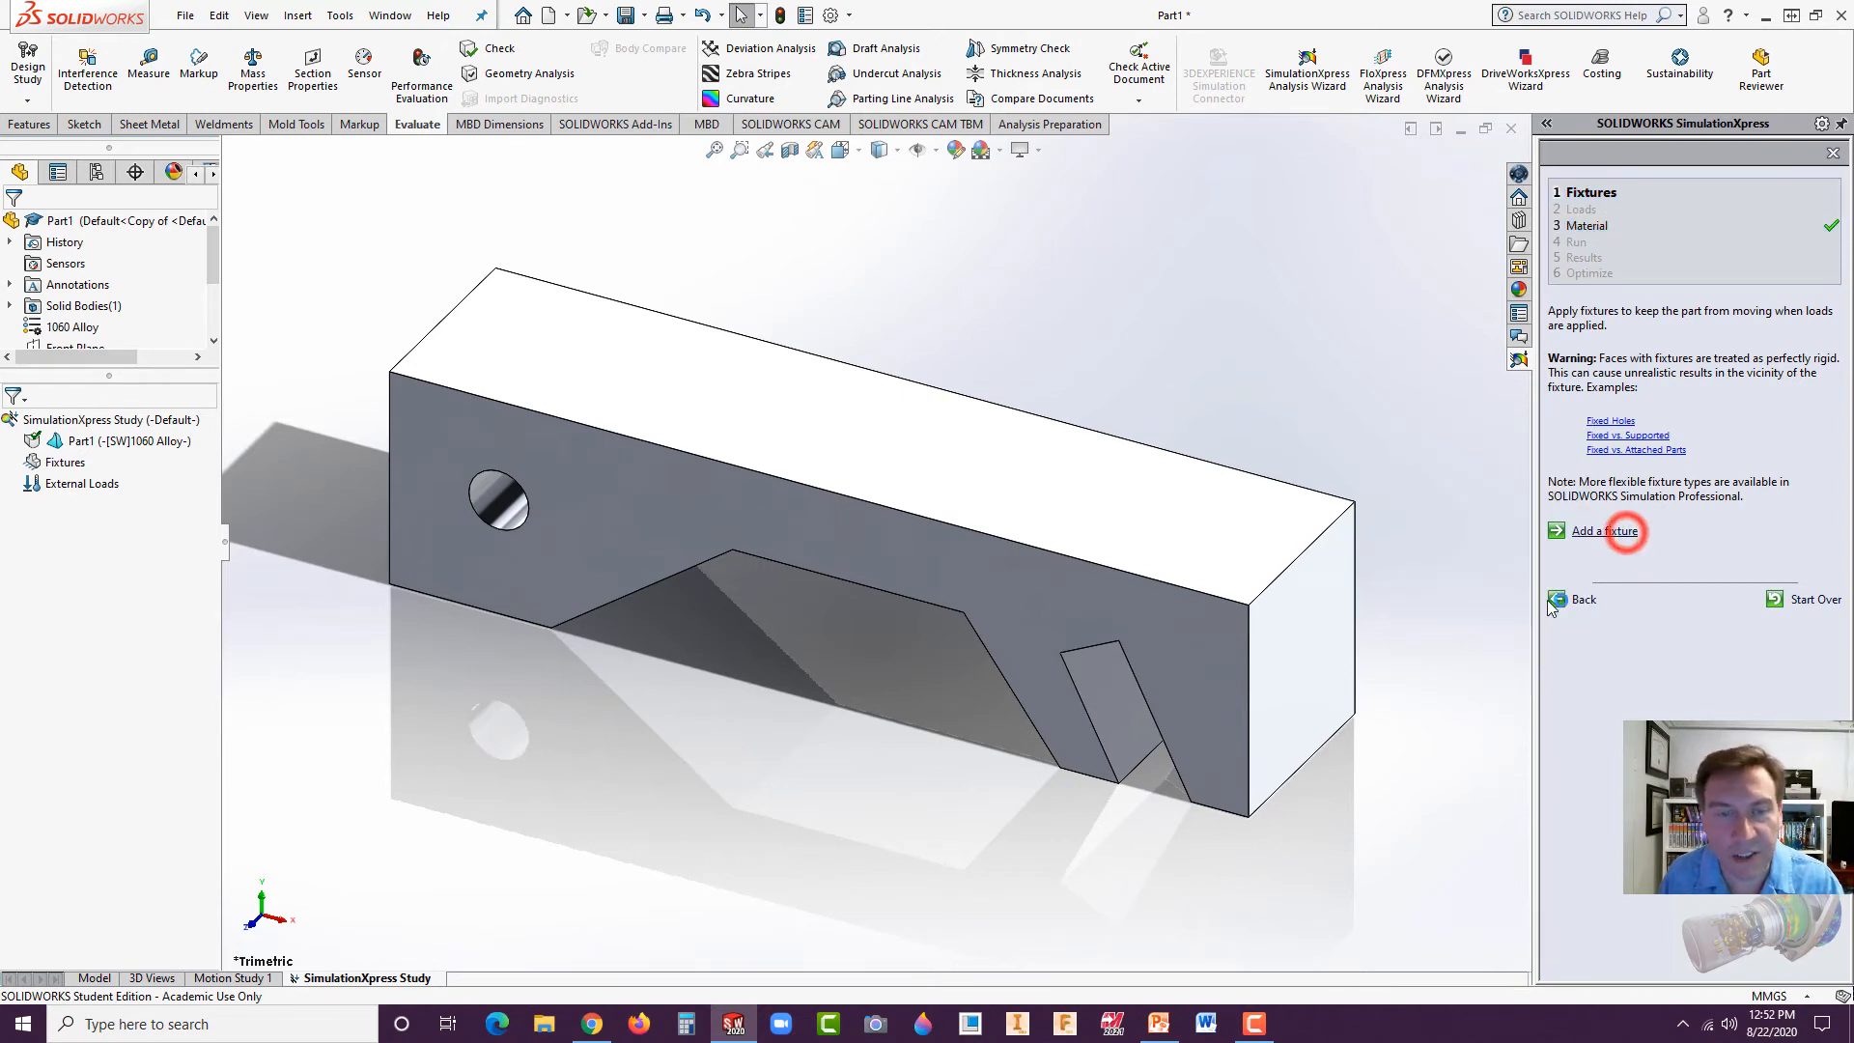
# Apply Fixed-1 to the angled slot's inner face, dropping the wrongly picked faces.
pyautogui.click(1365, 681)
pyautogui.moveTo(1439, 794); pyautogui.dragTo(1449, 536, button='middle')
pyautogui.click(702, 647)
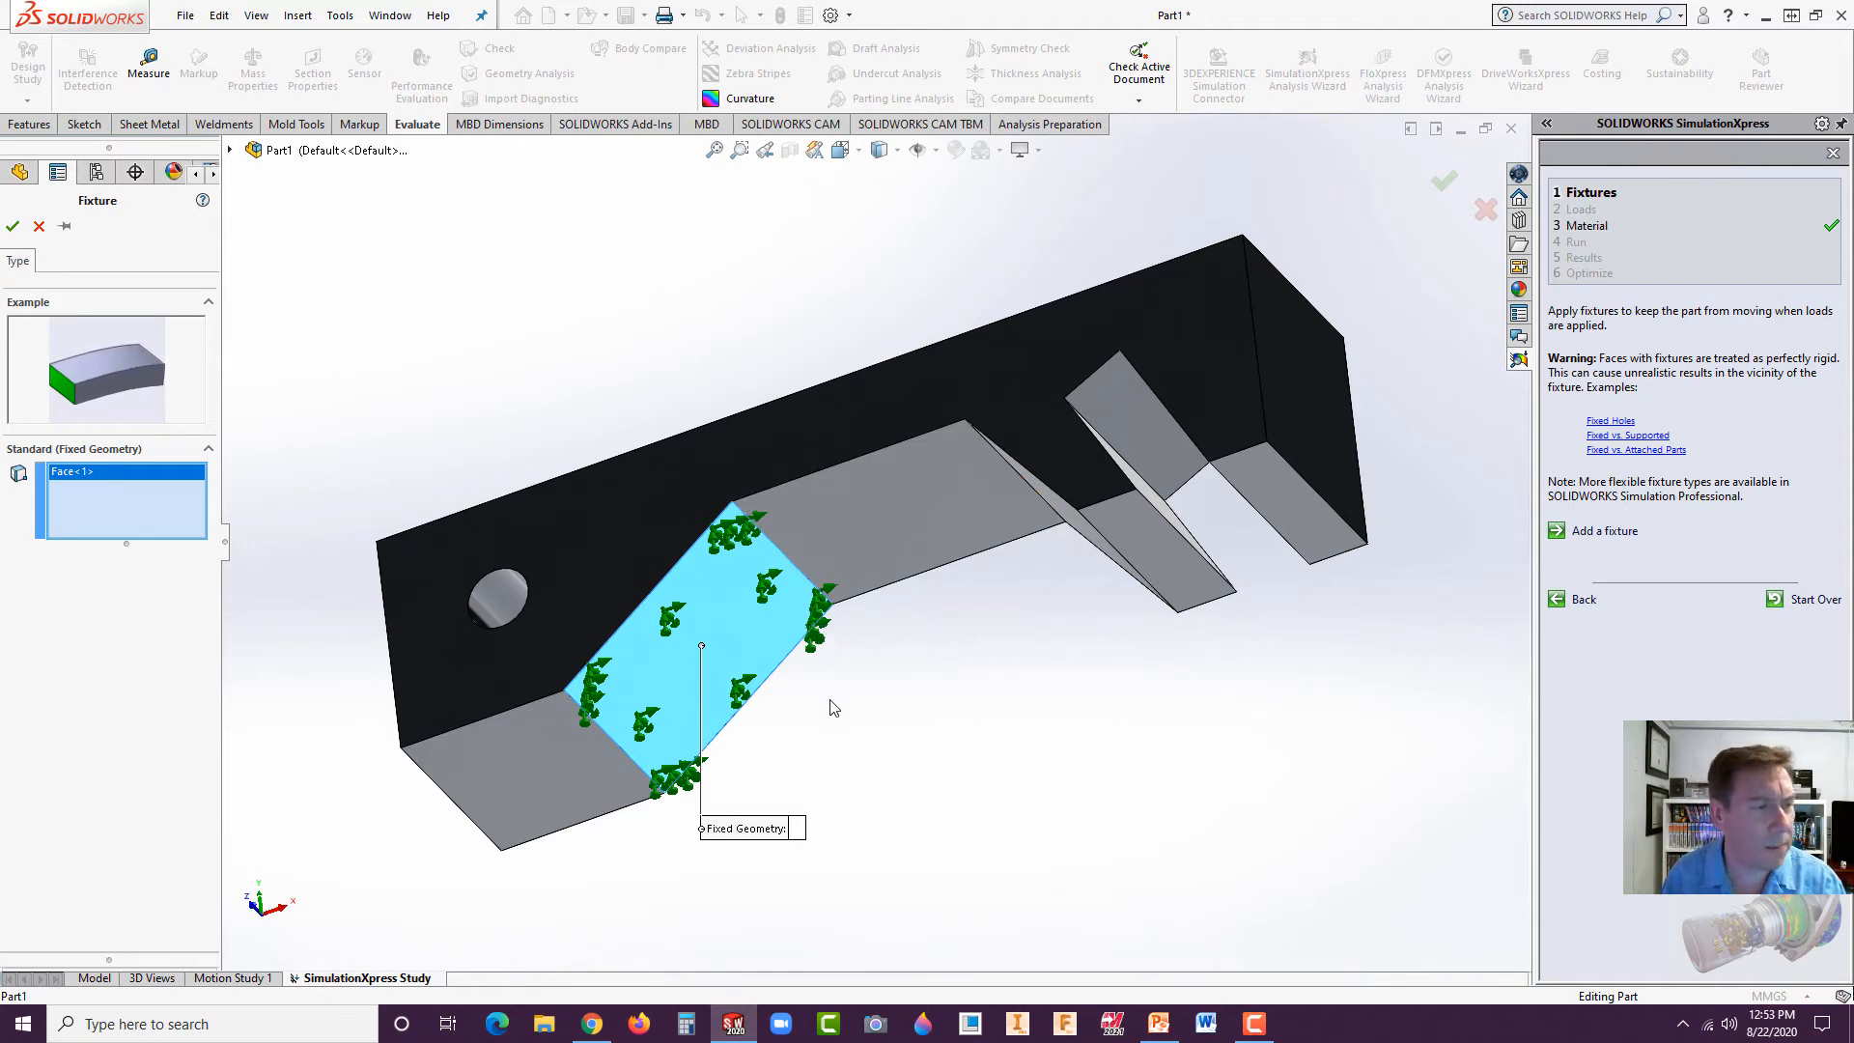
pyautogui.click(885, 705)
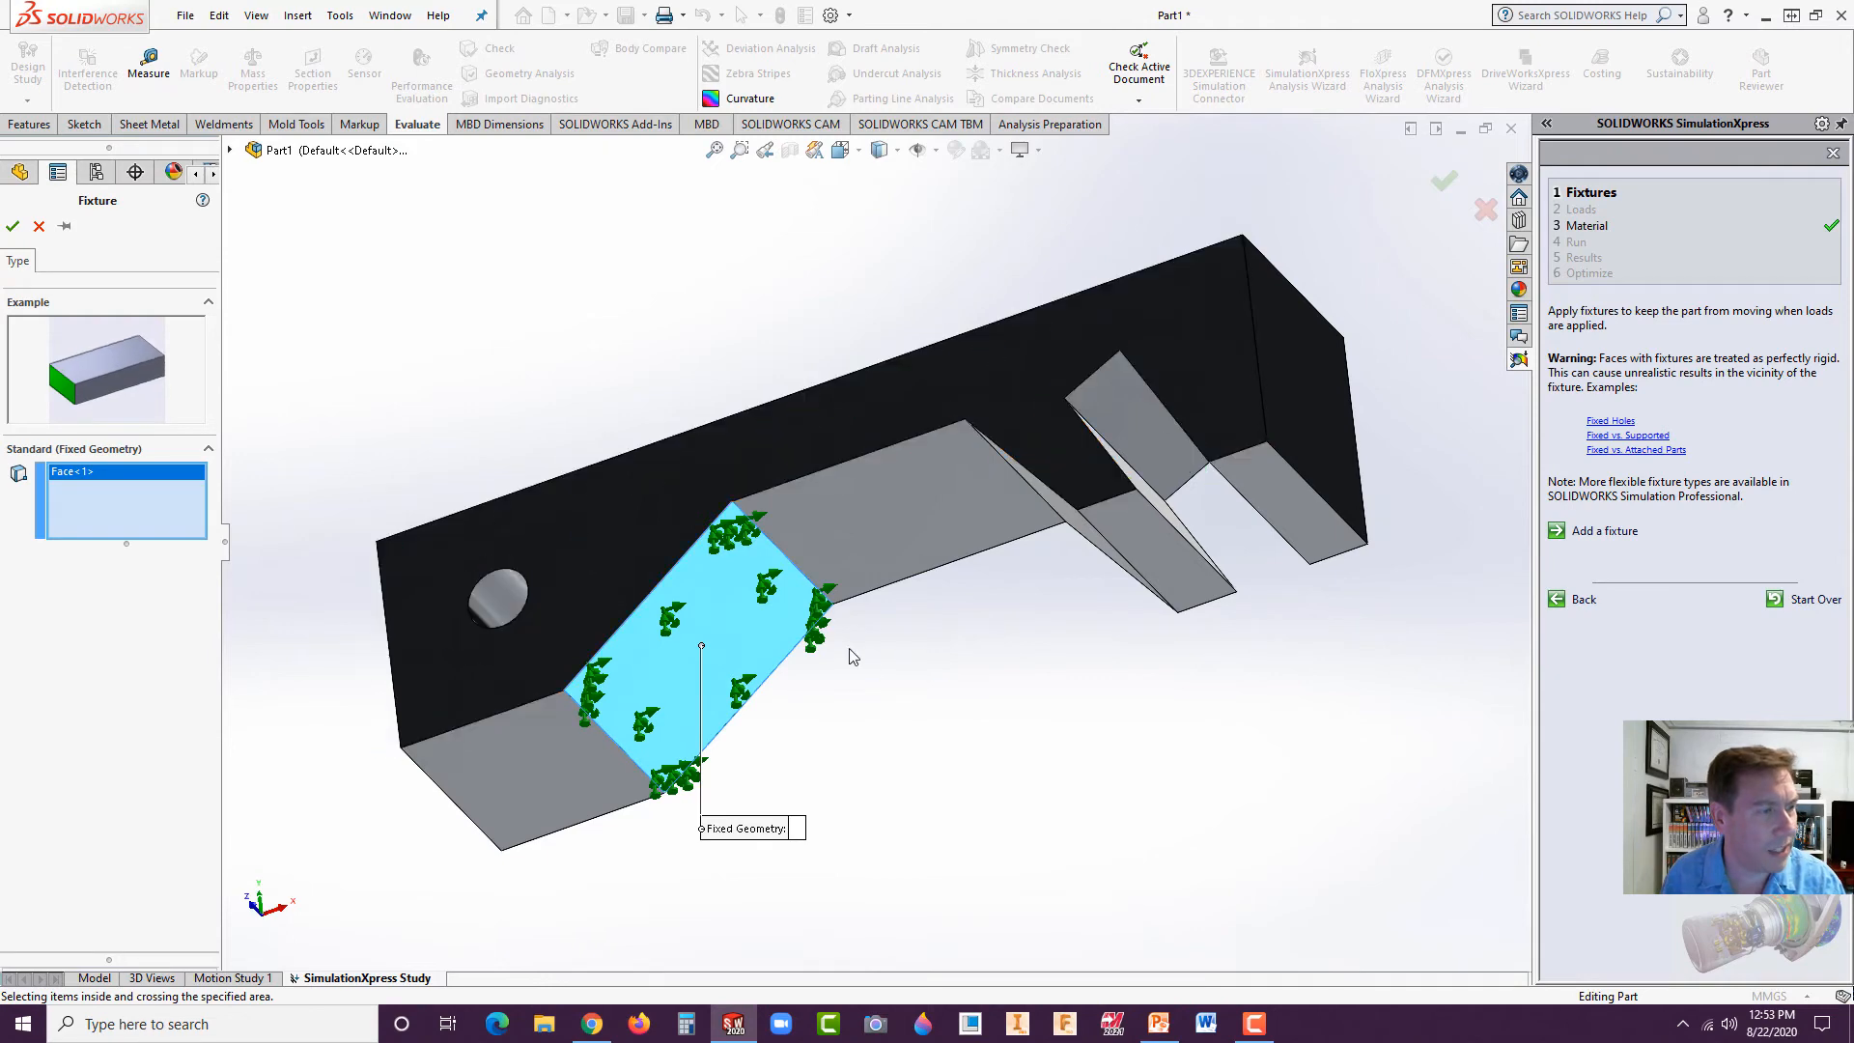
pyautogui.click(760, 629)
pyautogui.moveTo(1007, 752); pyautogui.dragTo(1279, 531, button='middle')
pyautogui.click(1279, 529)
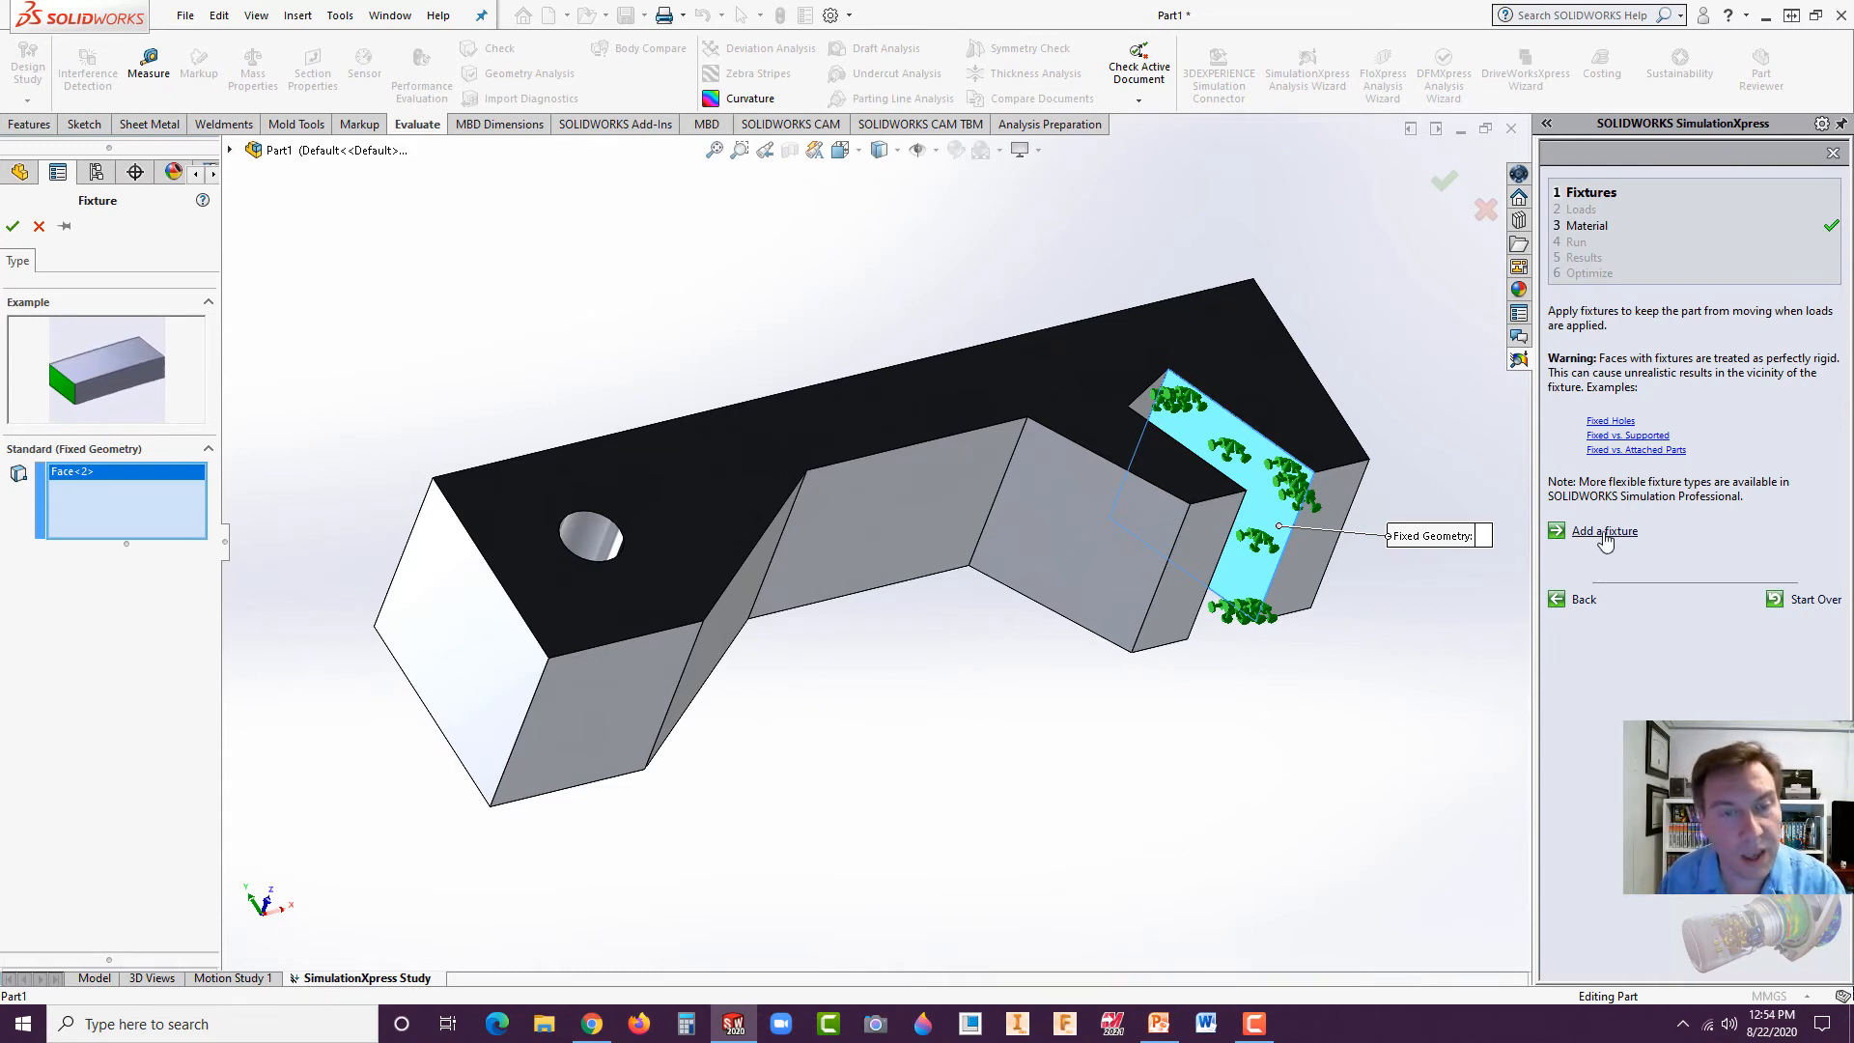
pyautogui.click(10, 228)
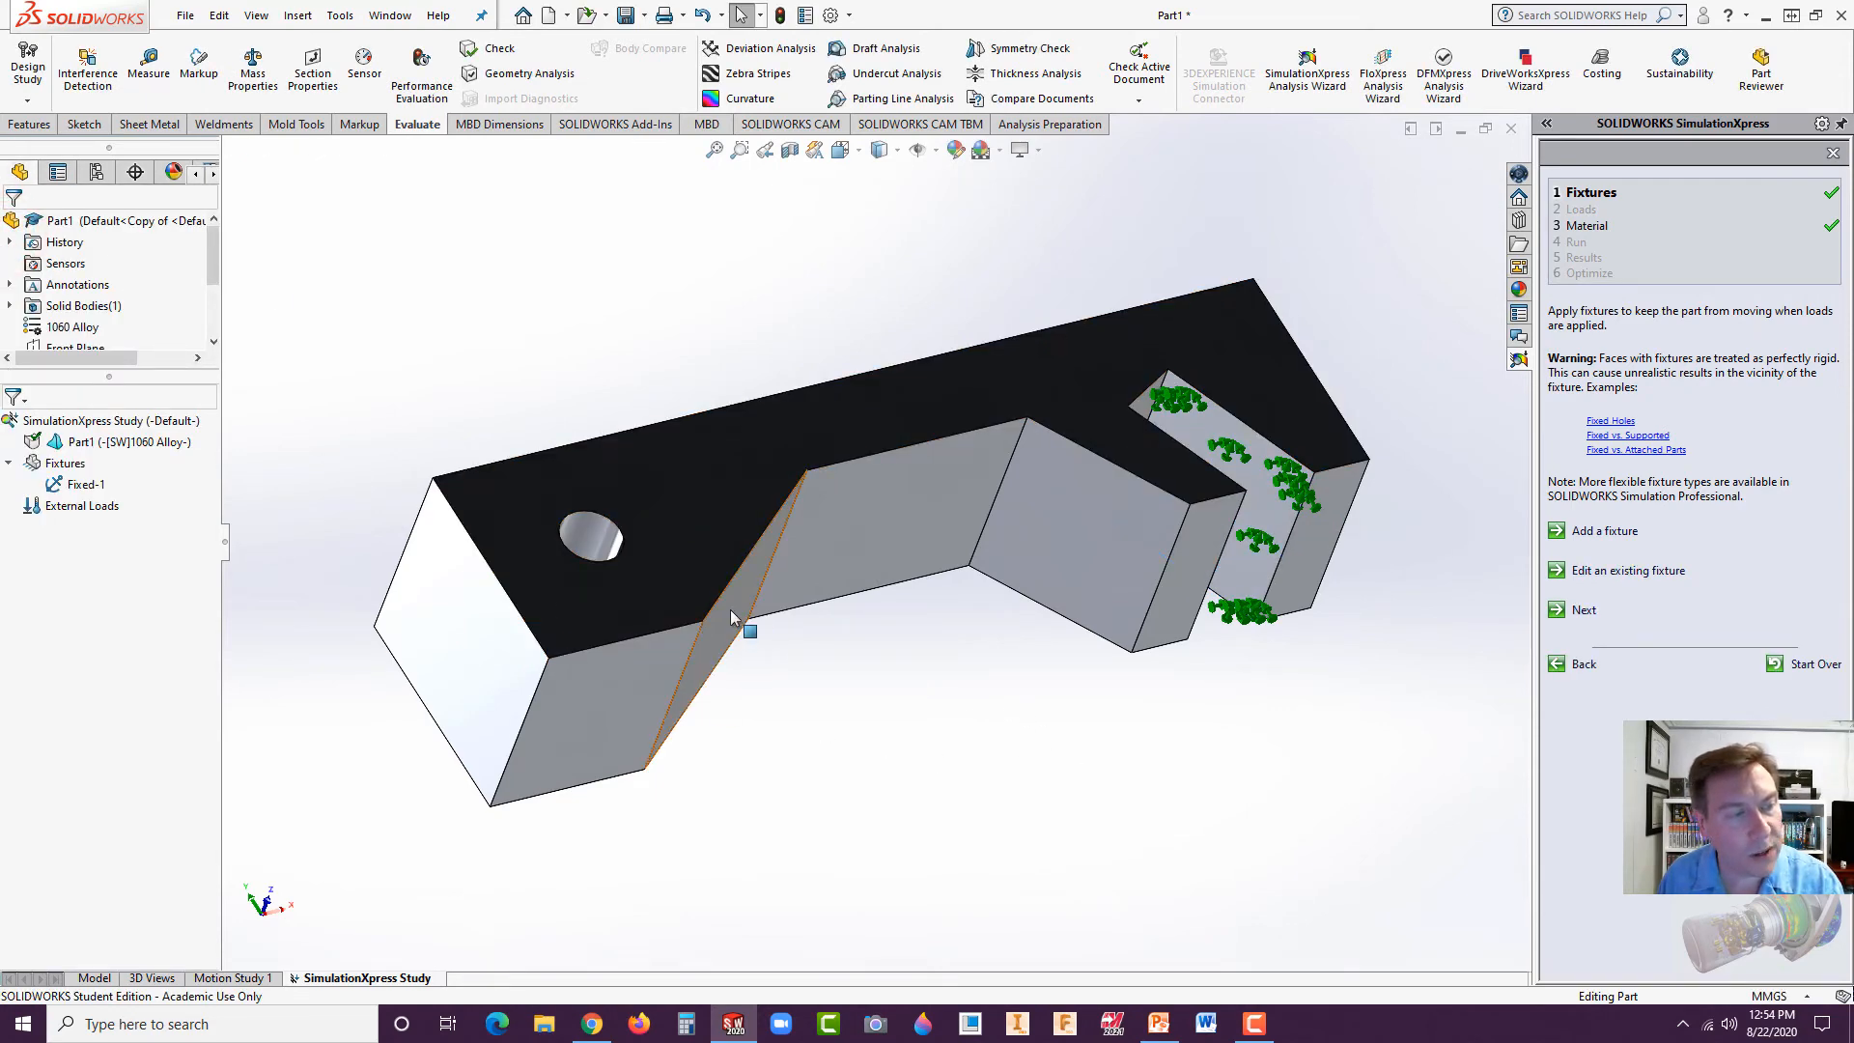
# Go on to the Loads step and choose Add a force.
pyautogui.click(1584, 610)
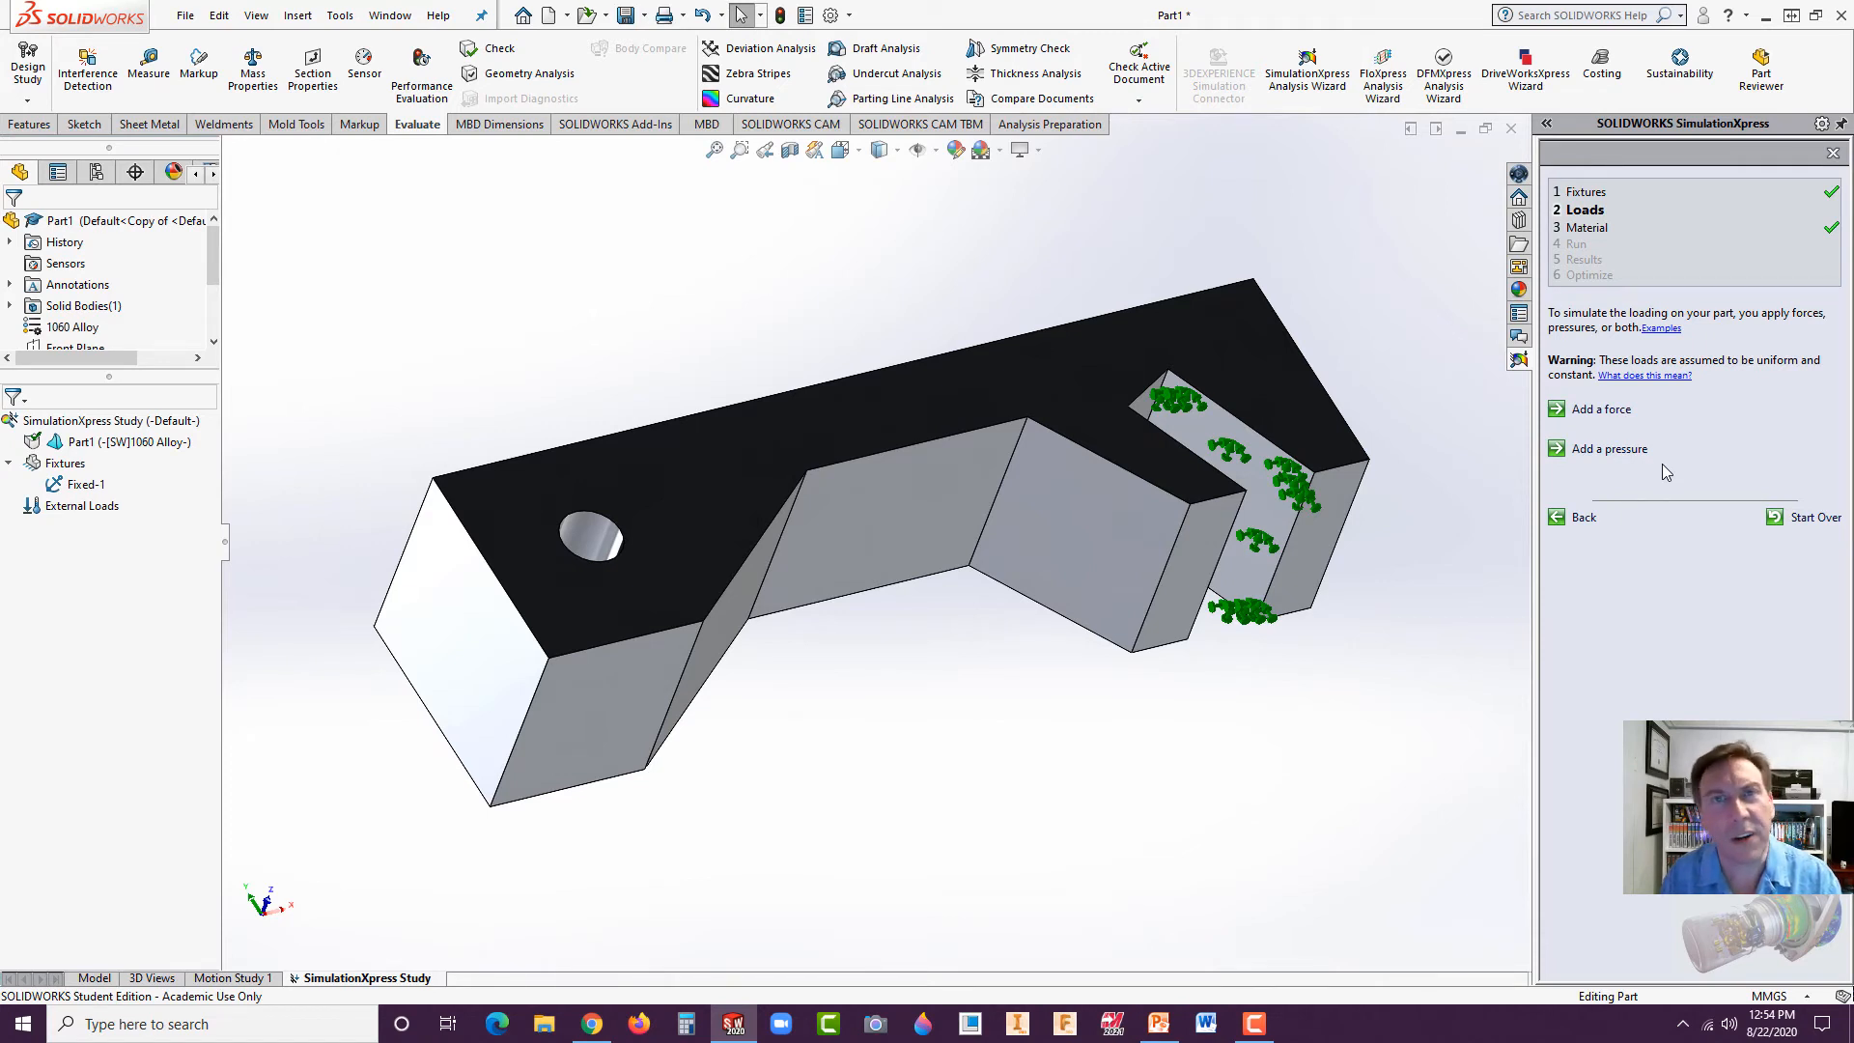
pyautogui.click(1620, 411)
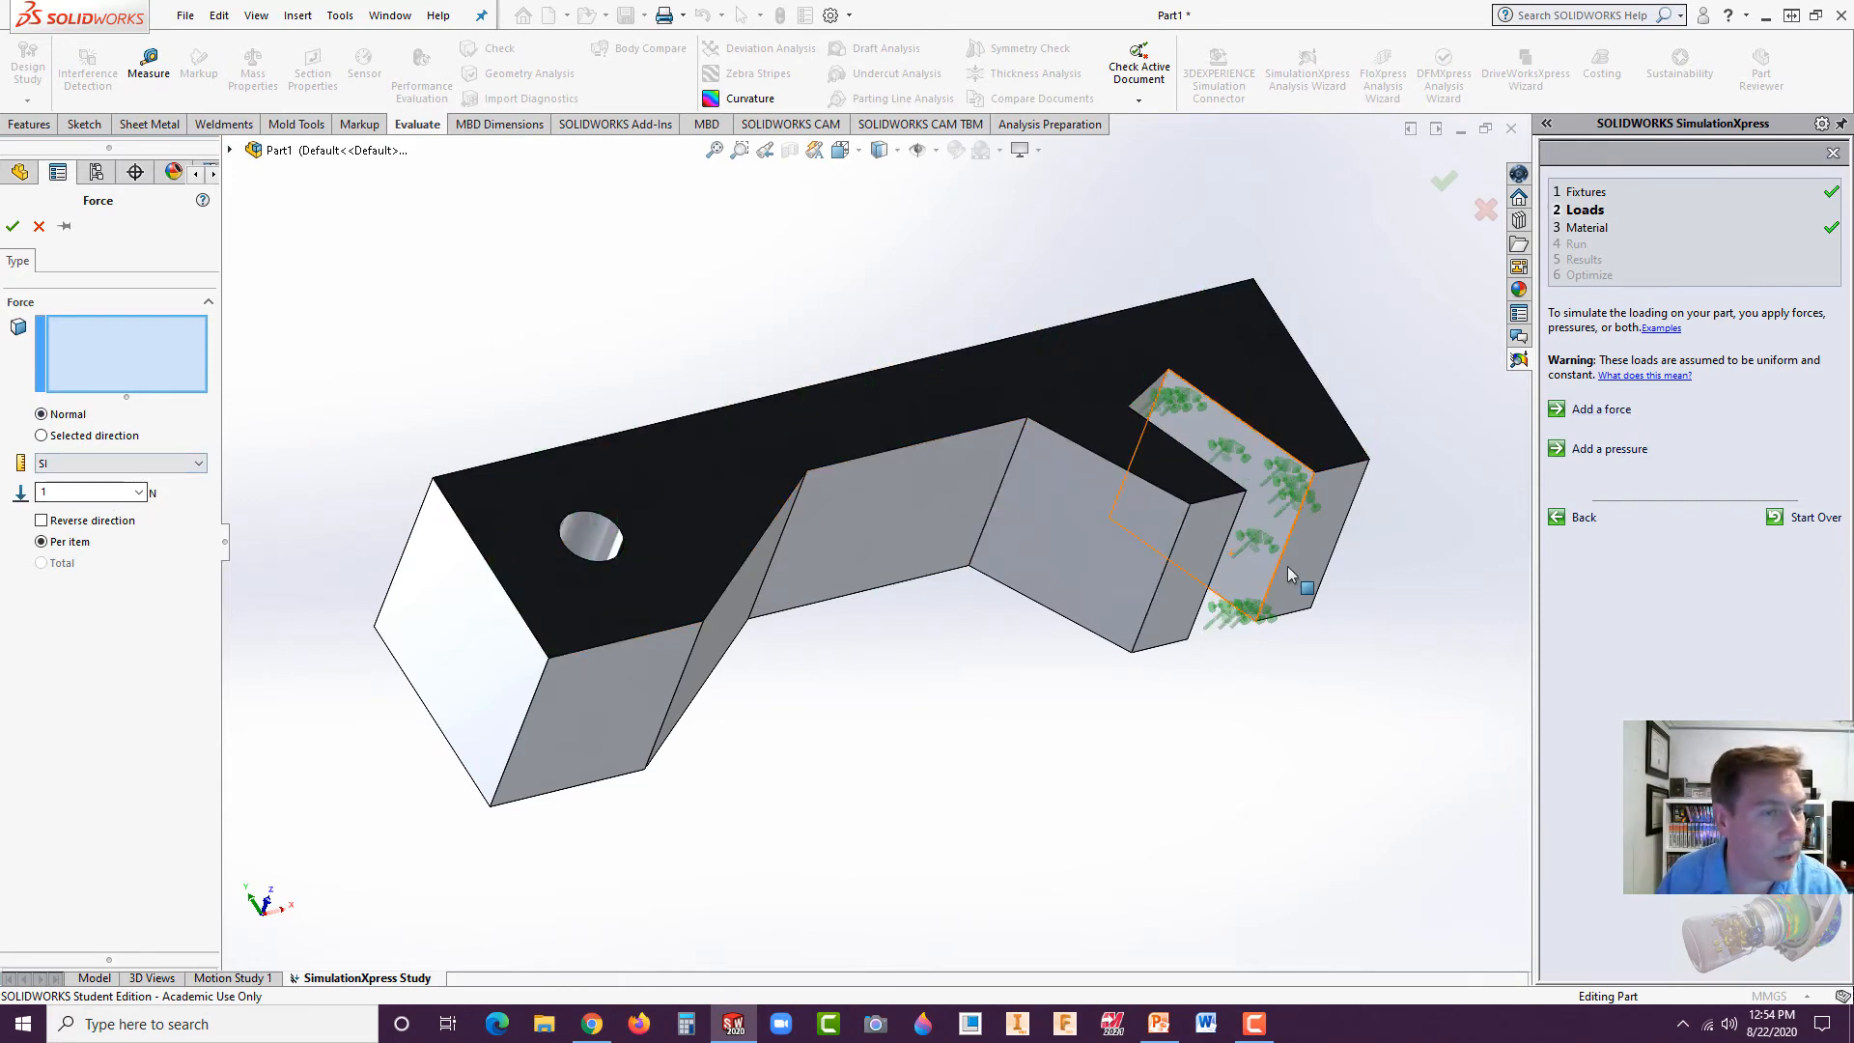
# Apply a 10 lbf normal force in English (IPS) units to the angled face and confirm it.
pyautogui.click(75, 465)
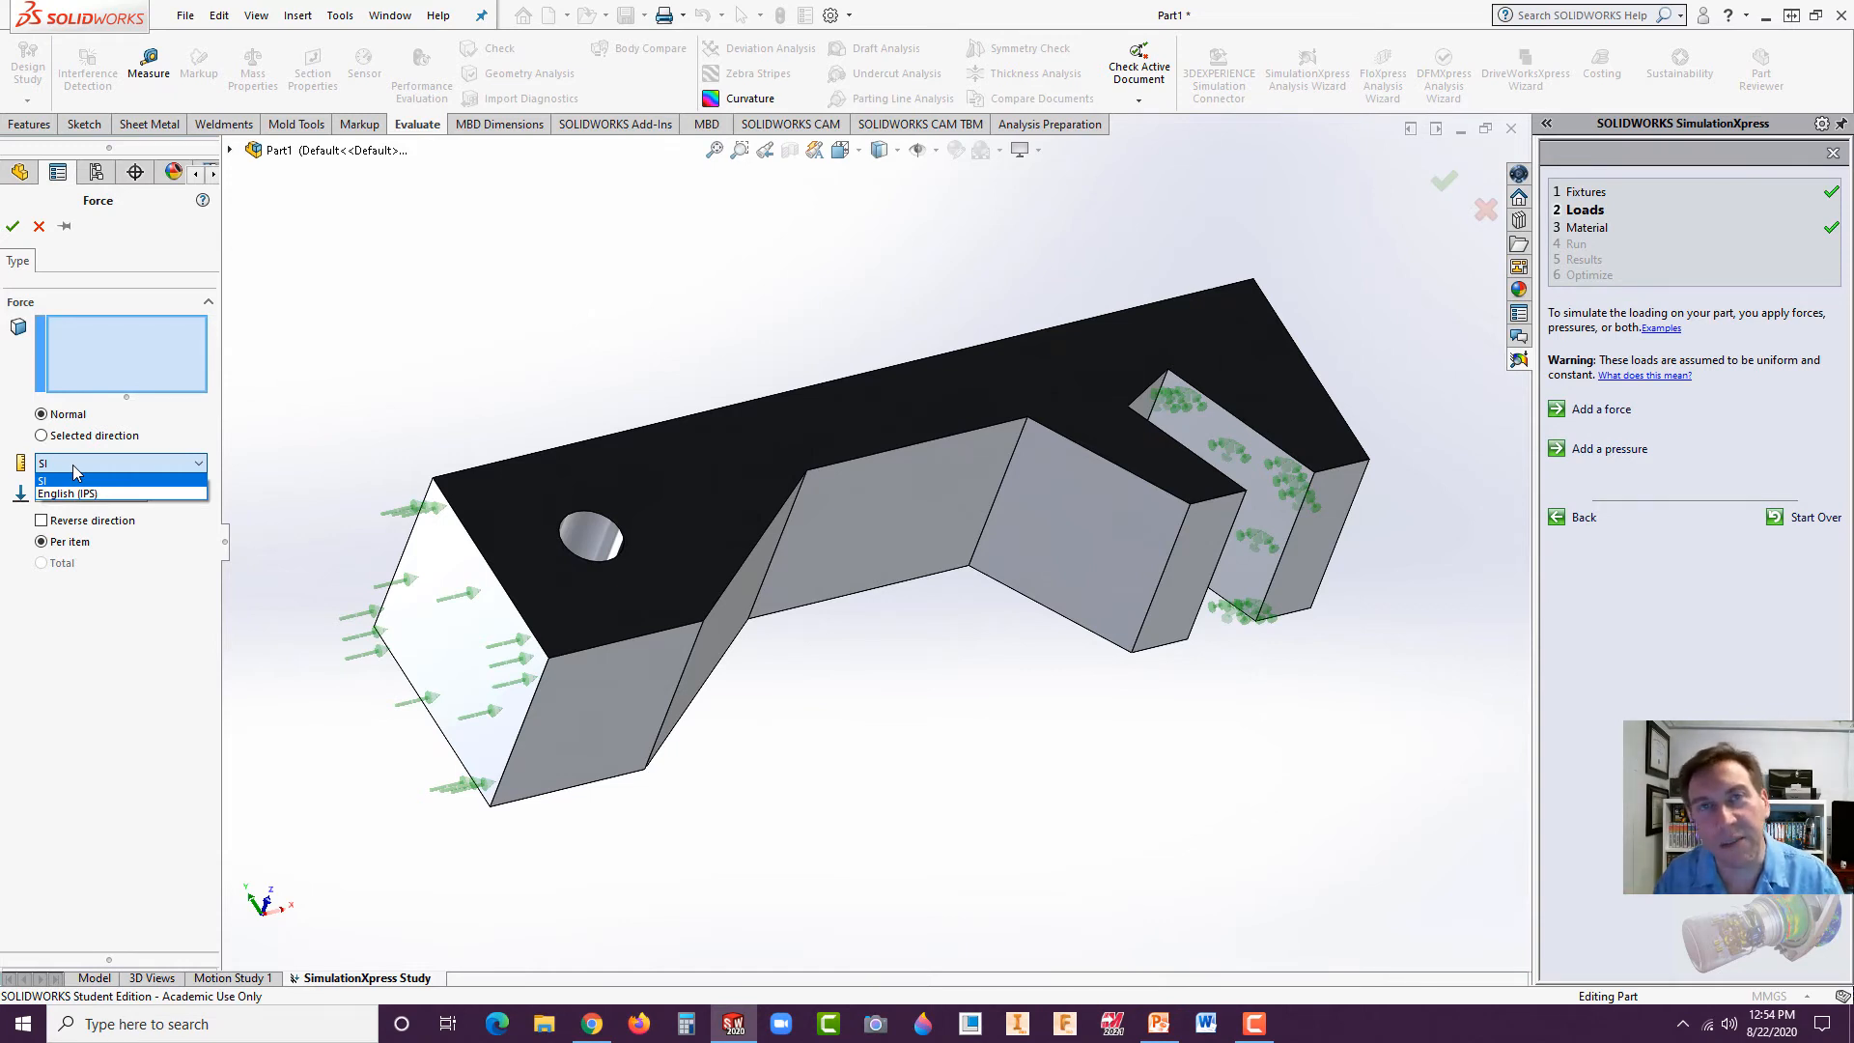
pyautogui.click(67, 475)
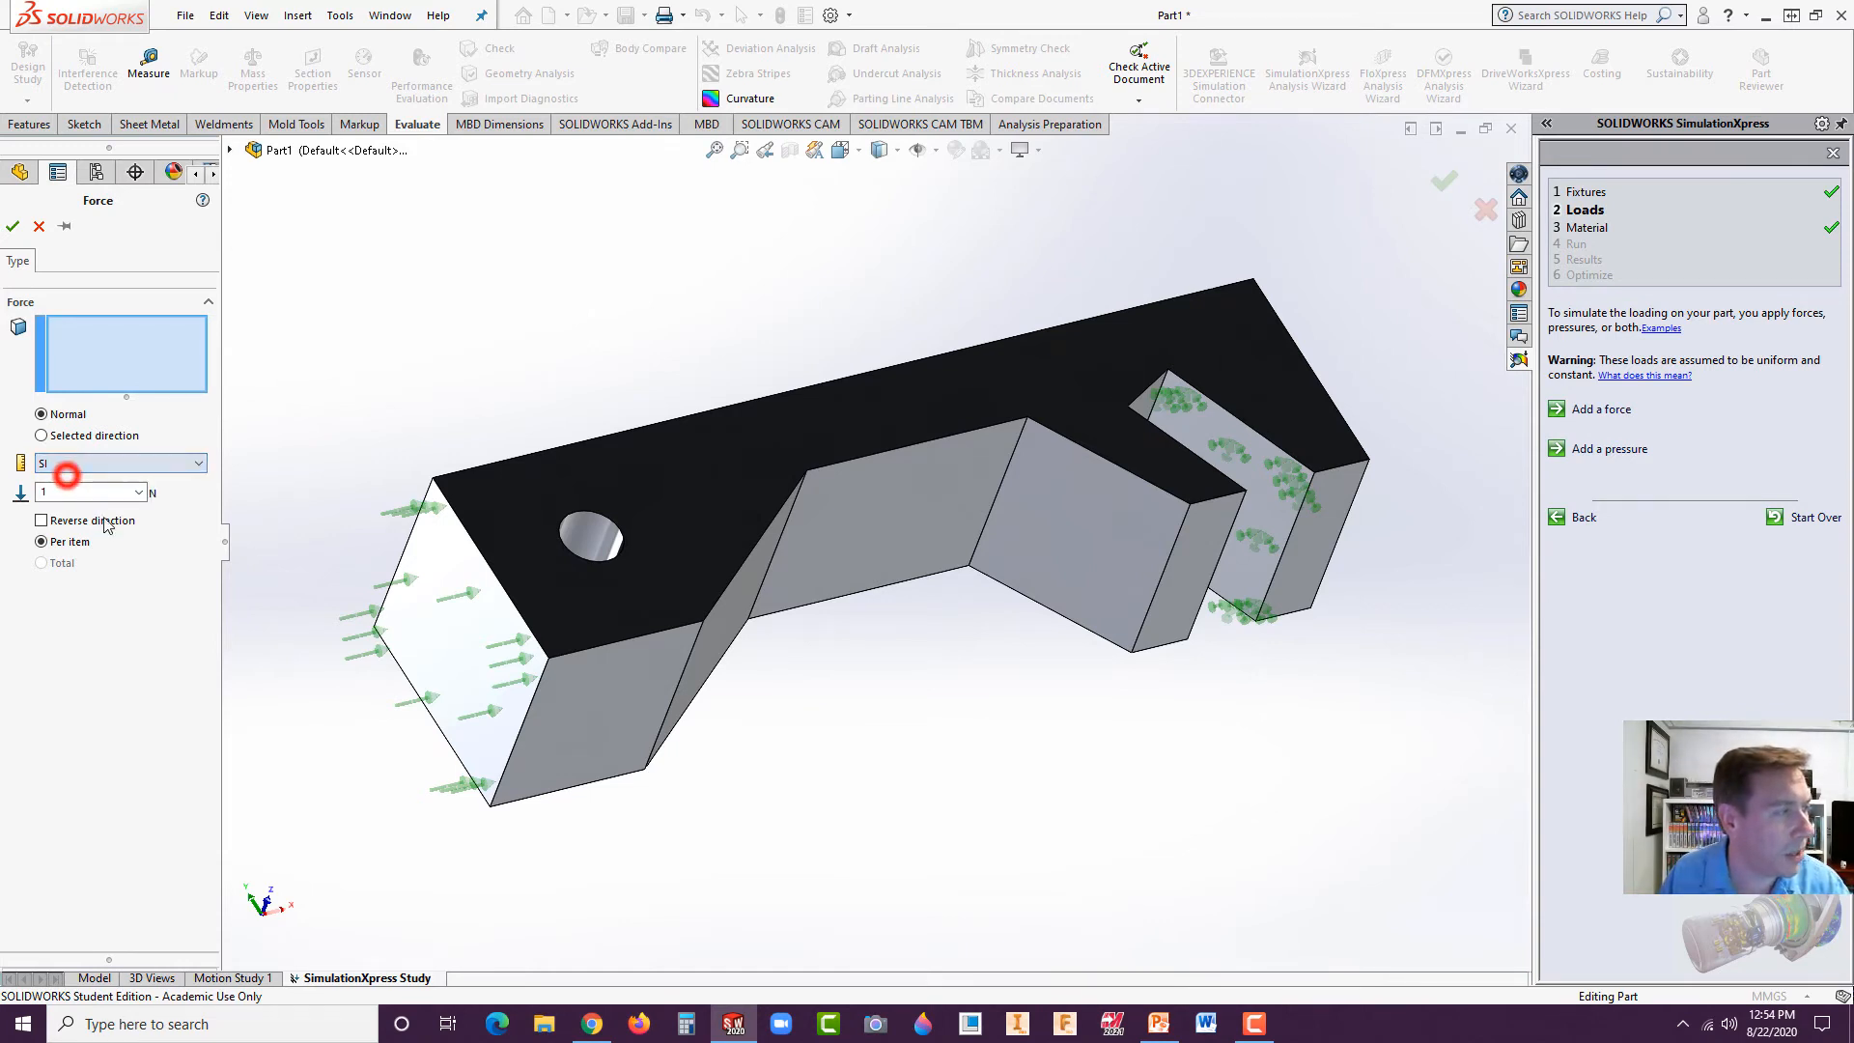
pyautogui.click(73, 464)
pyautogui.click(66, 492)
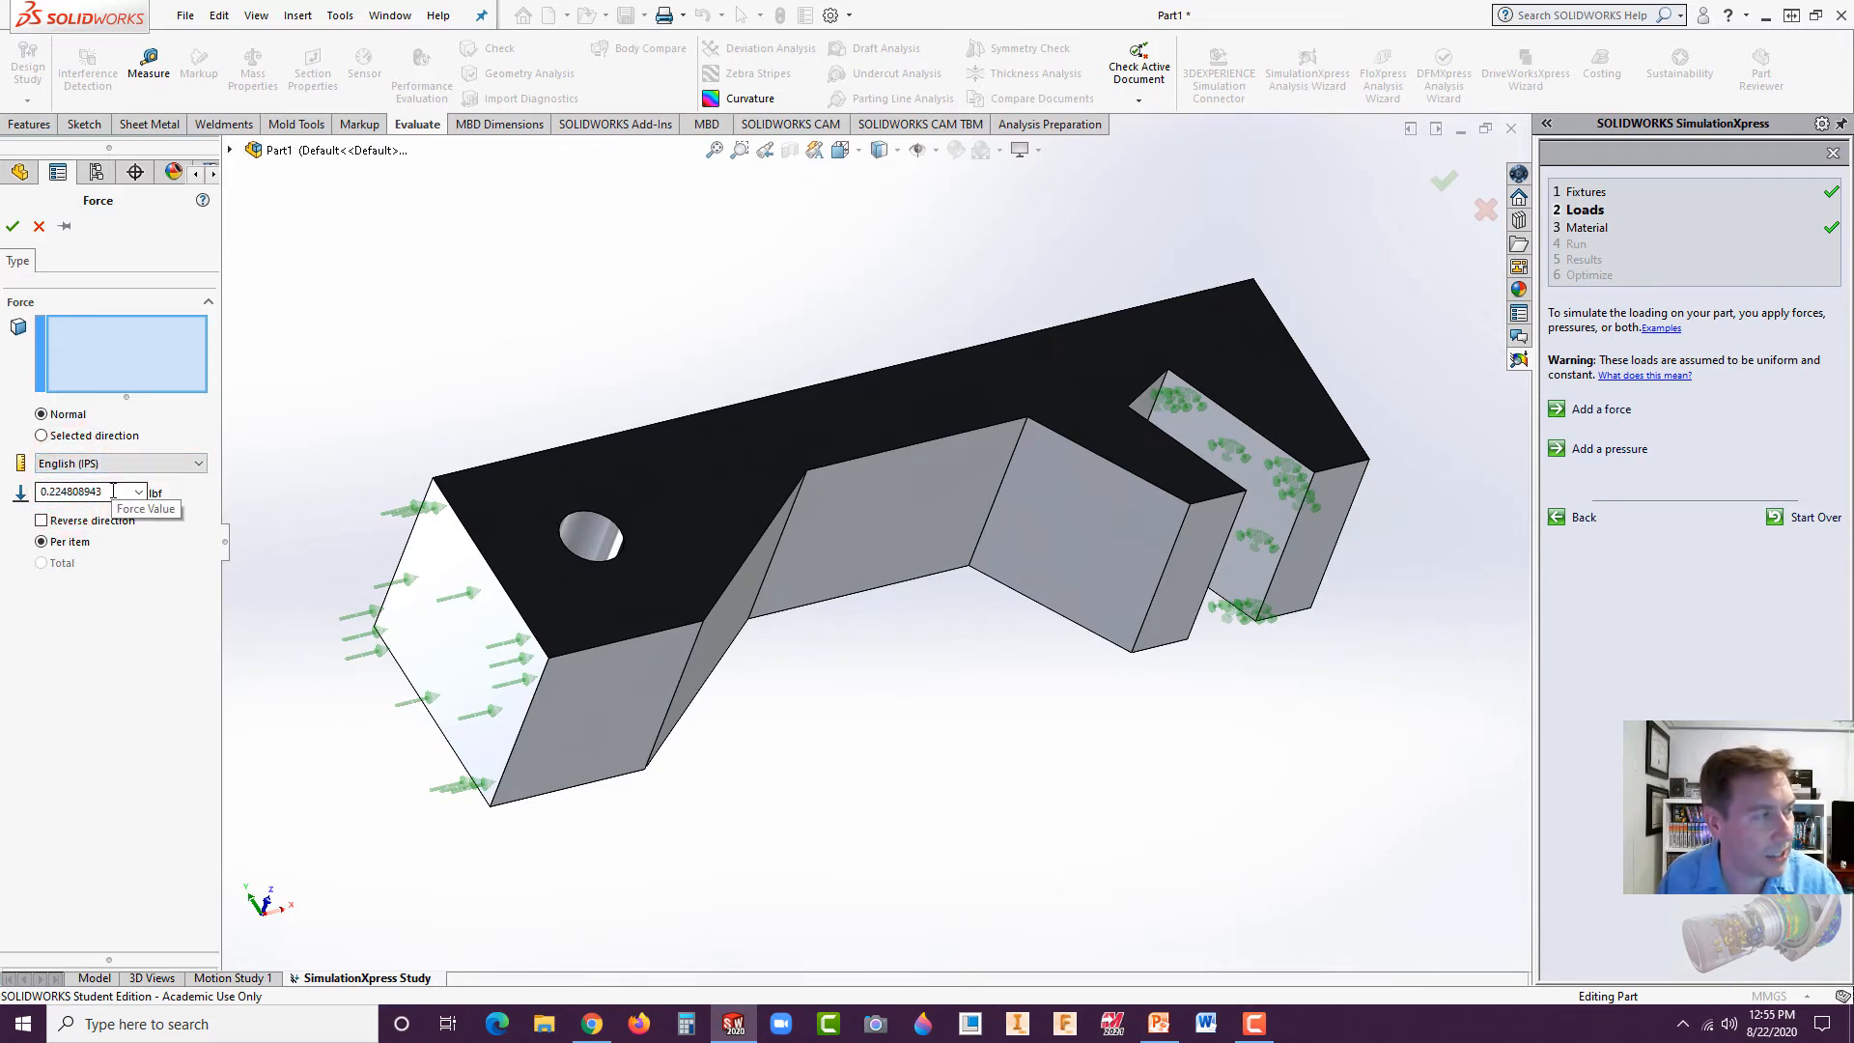
pyautogui.doubleClick(113, 491)
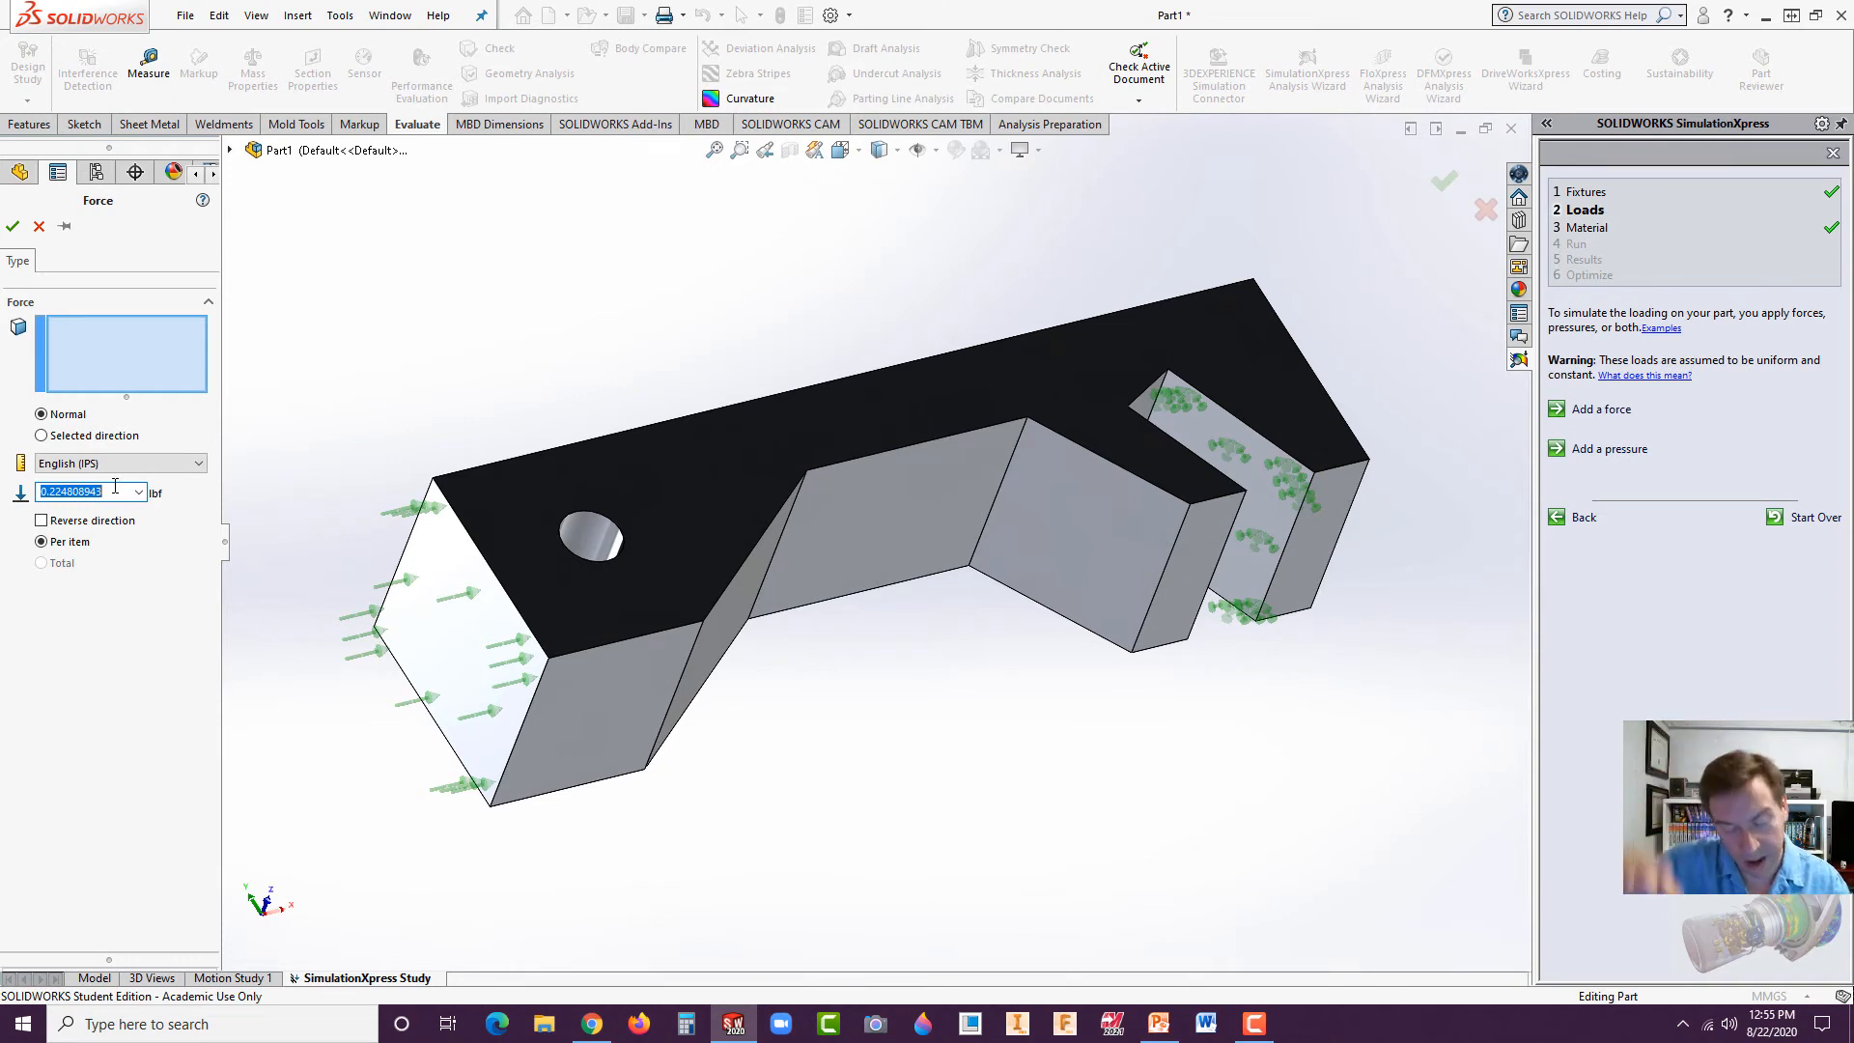
pyautogui.write('10')
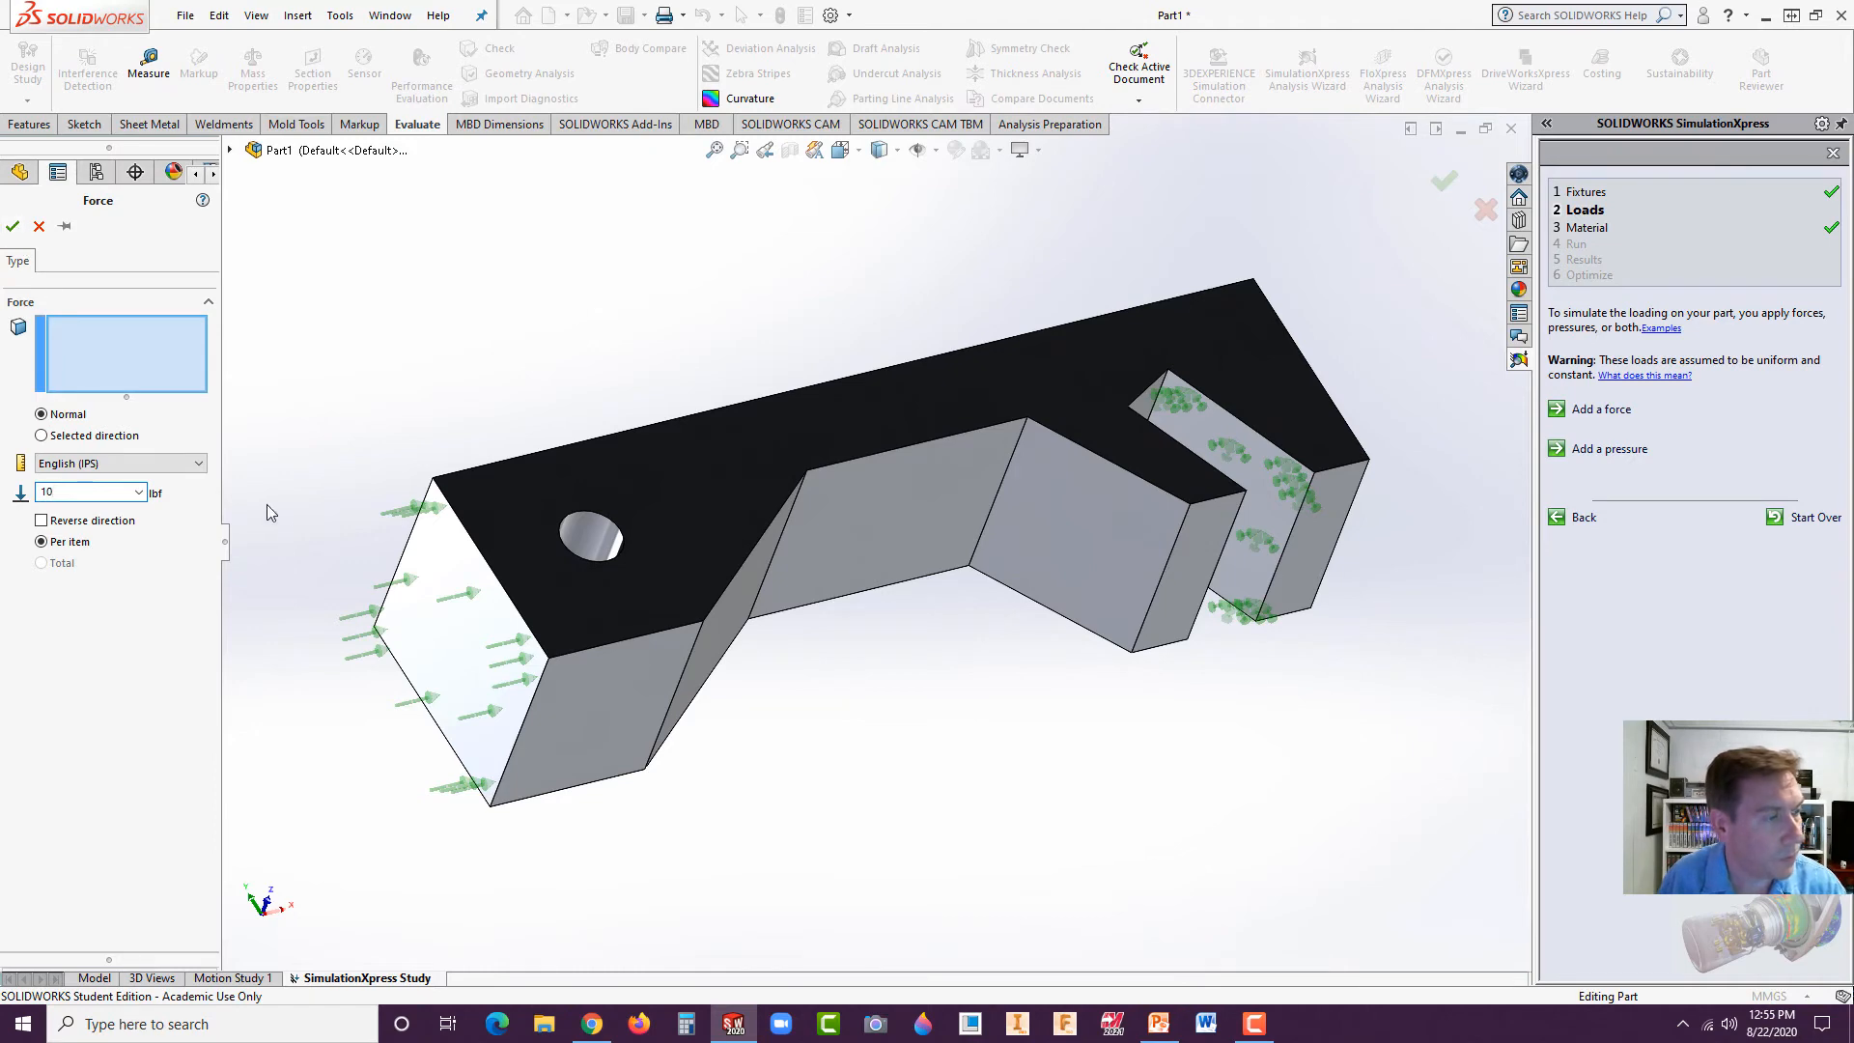
pyautogui.click(727, 607)
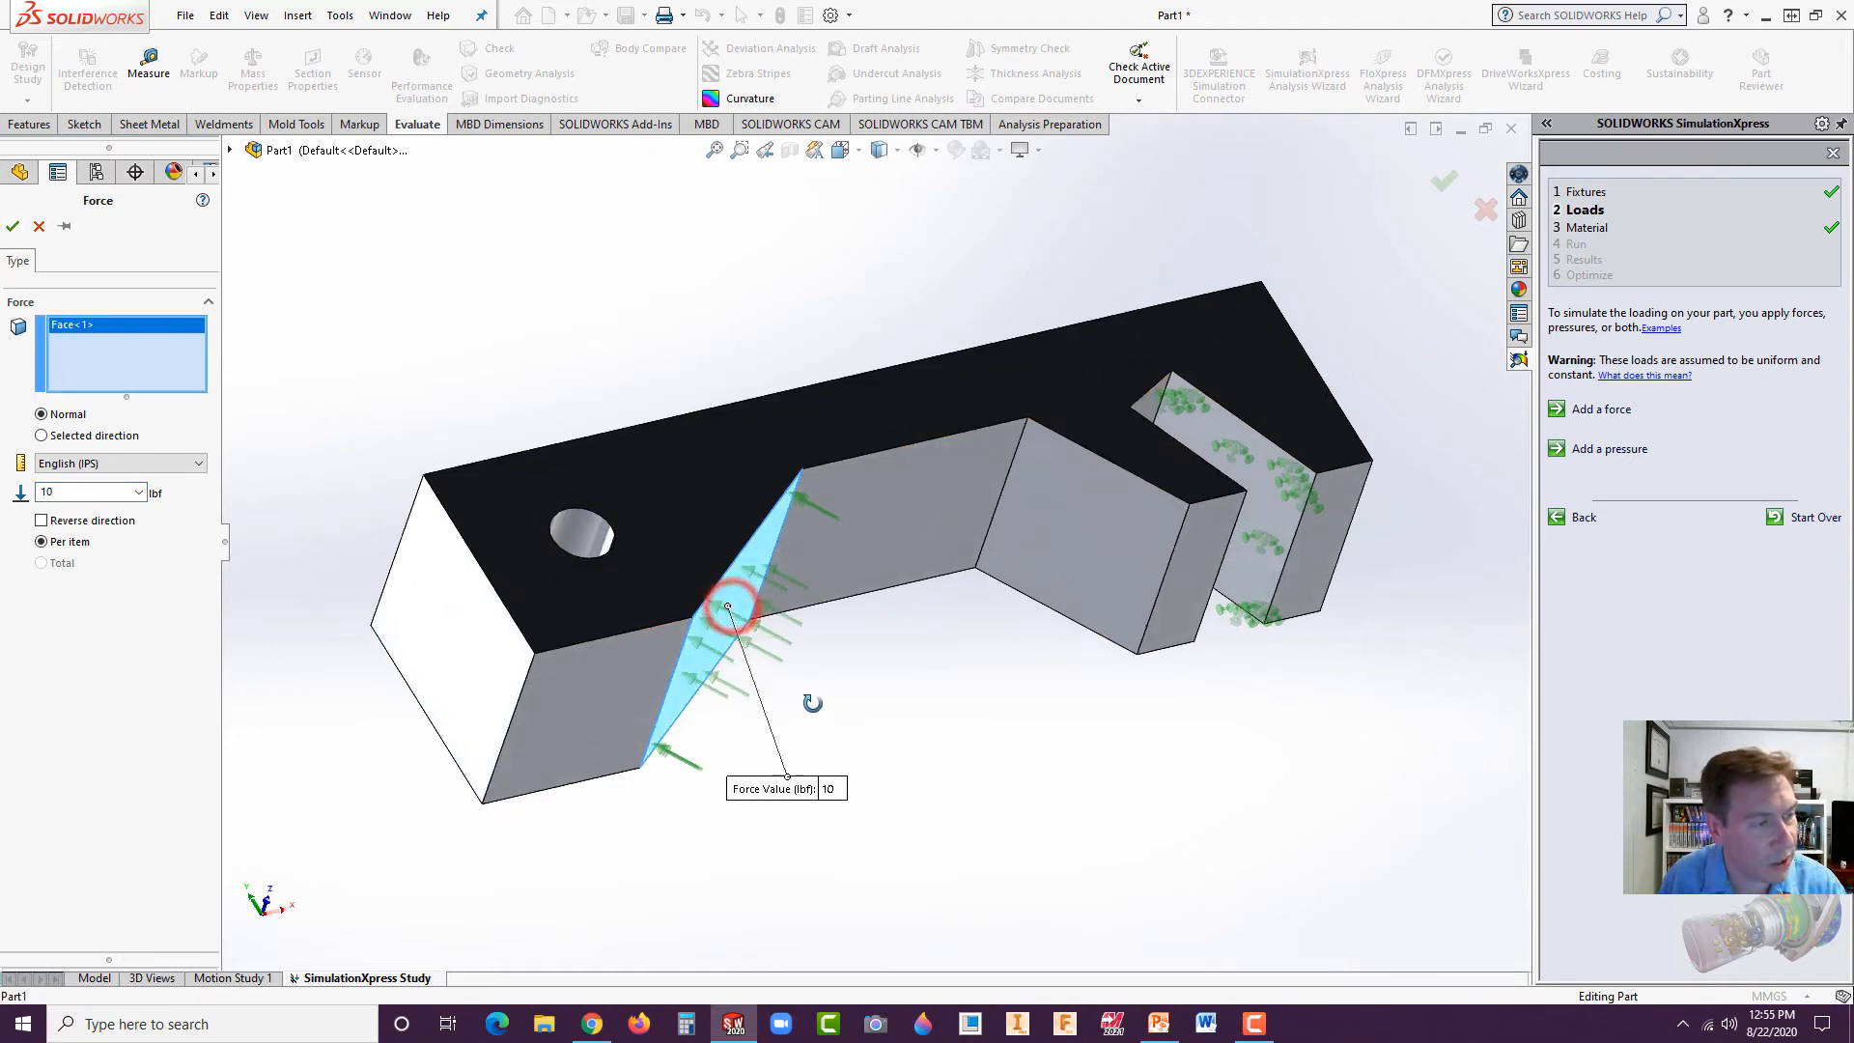
pyautogui.moveTo(812, 703); pyautogui.dragTo(748, 676, button='middle')
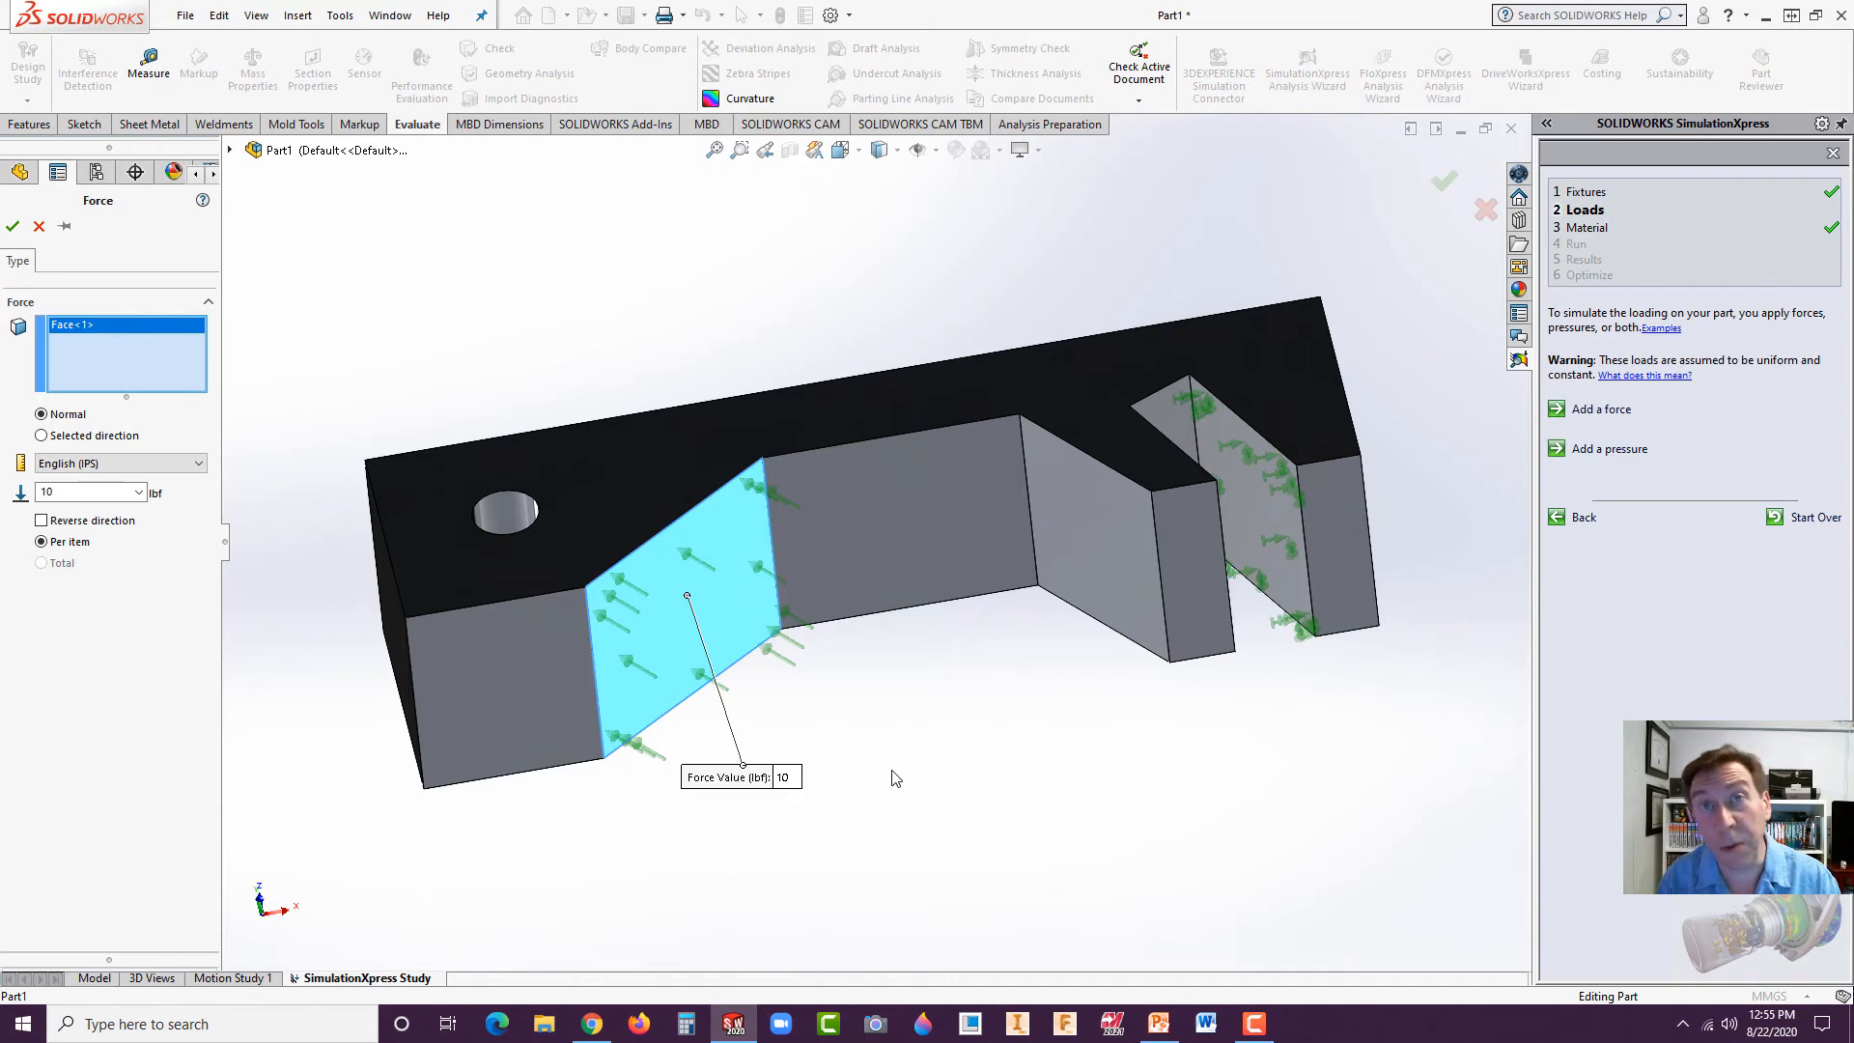
pyautogui.click(13, 226)
pyautogui.moveTo(998, 683)
pyautogui.mouseDown(button='middle')
pyautogui.moveTo(985, 811)
pyautogui.moveTo(987, 709)
pyautogui.mouseUp(button='middle')
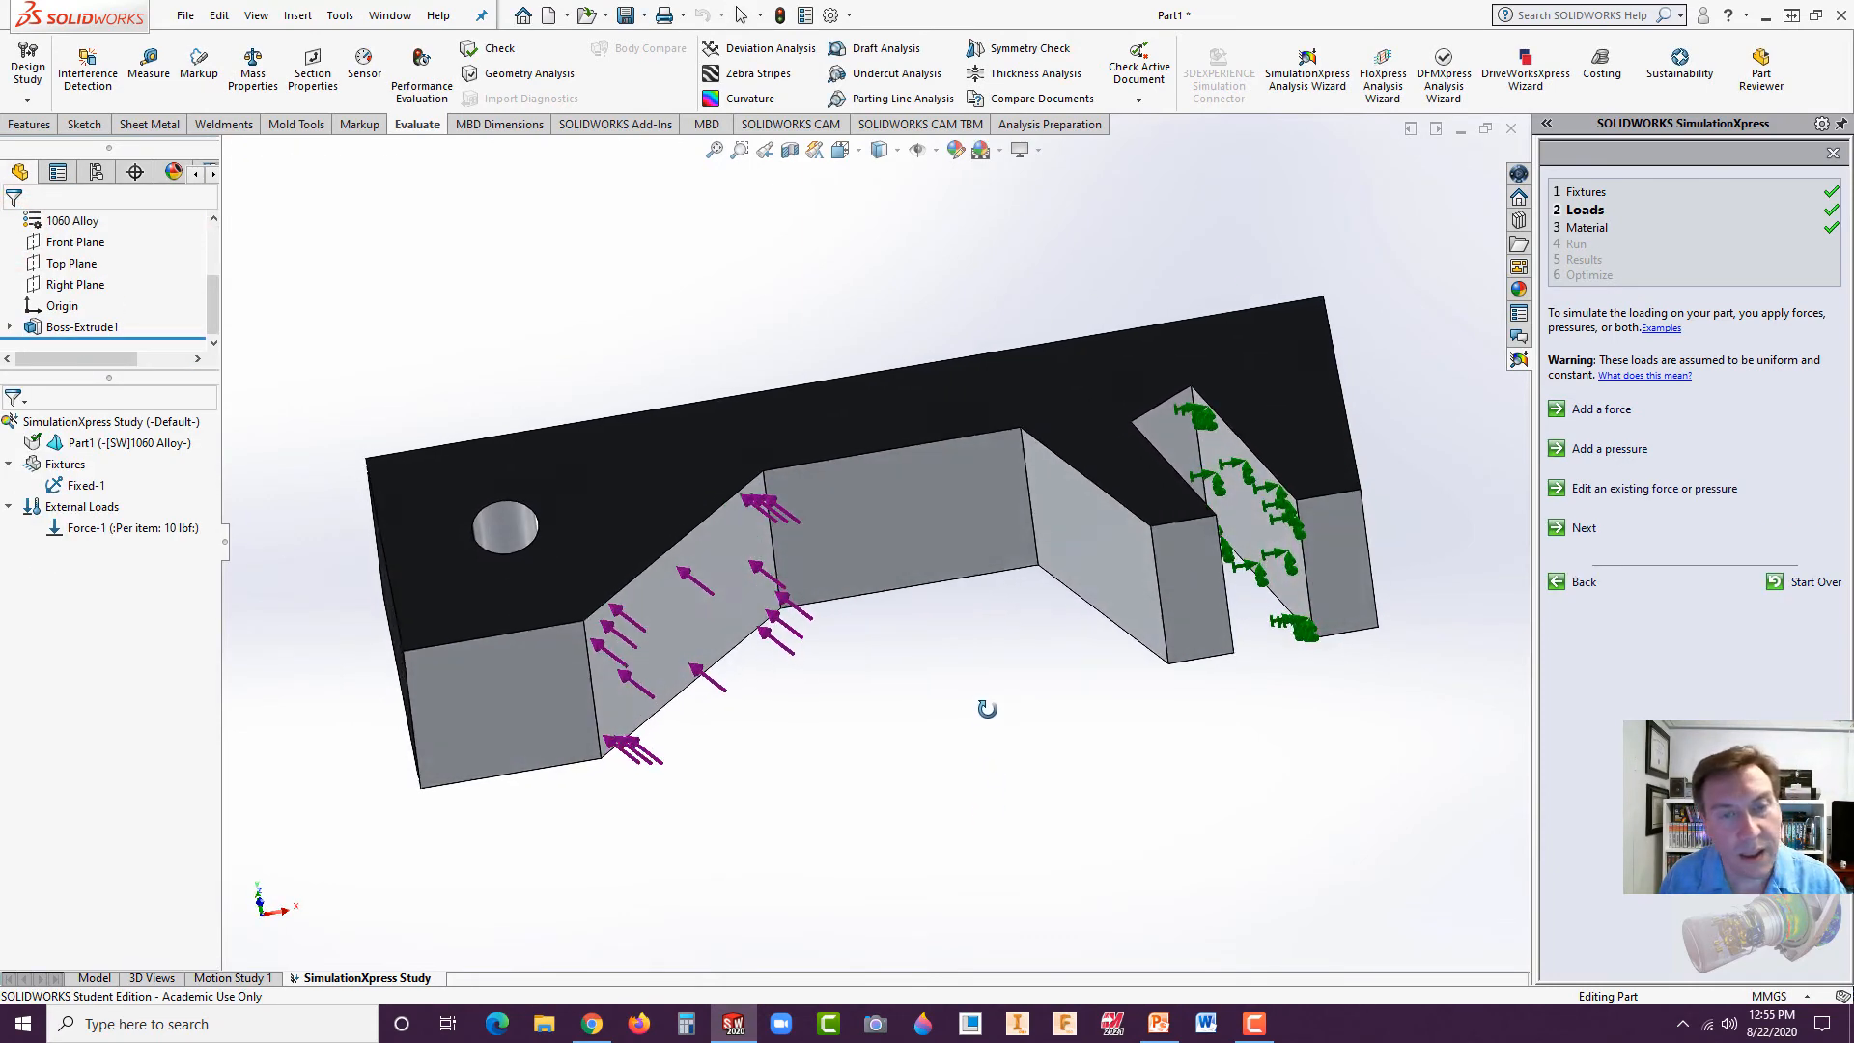
# Move past Loads, keep 1060 Alloy as the material, and reach the Run step.
pyautogui.click(1584, 527)
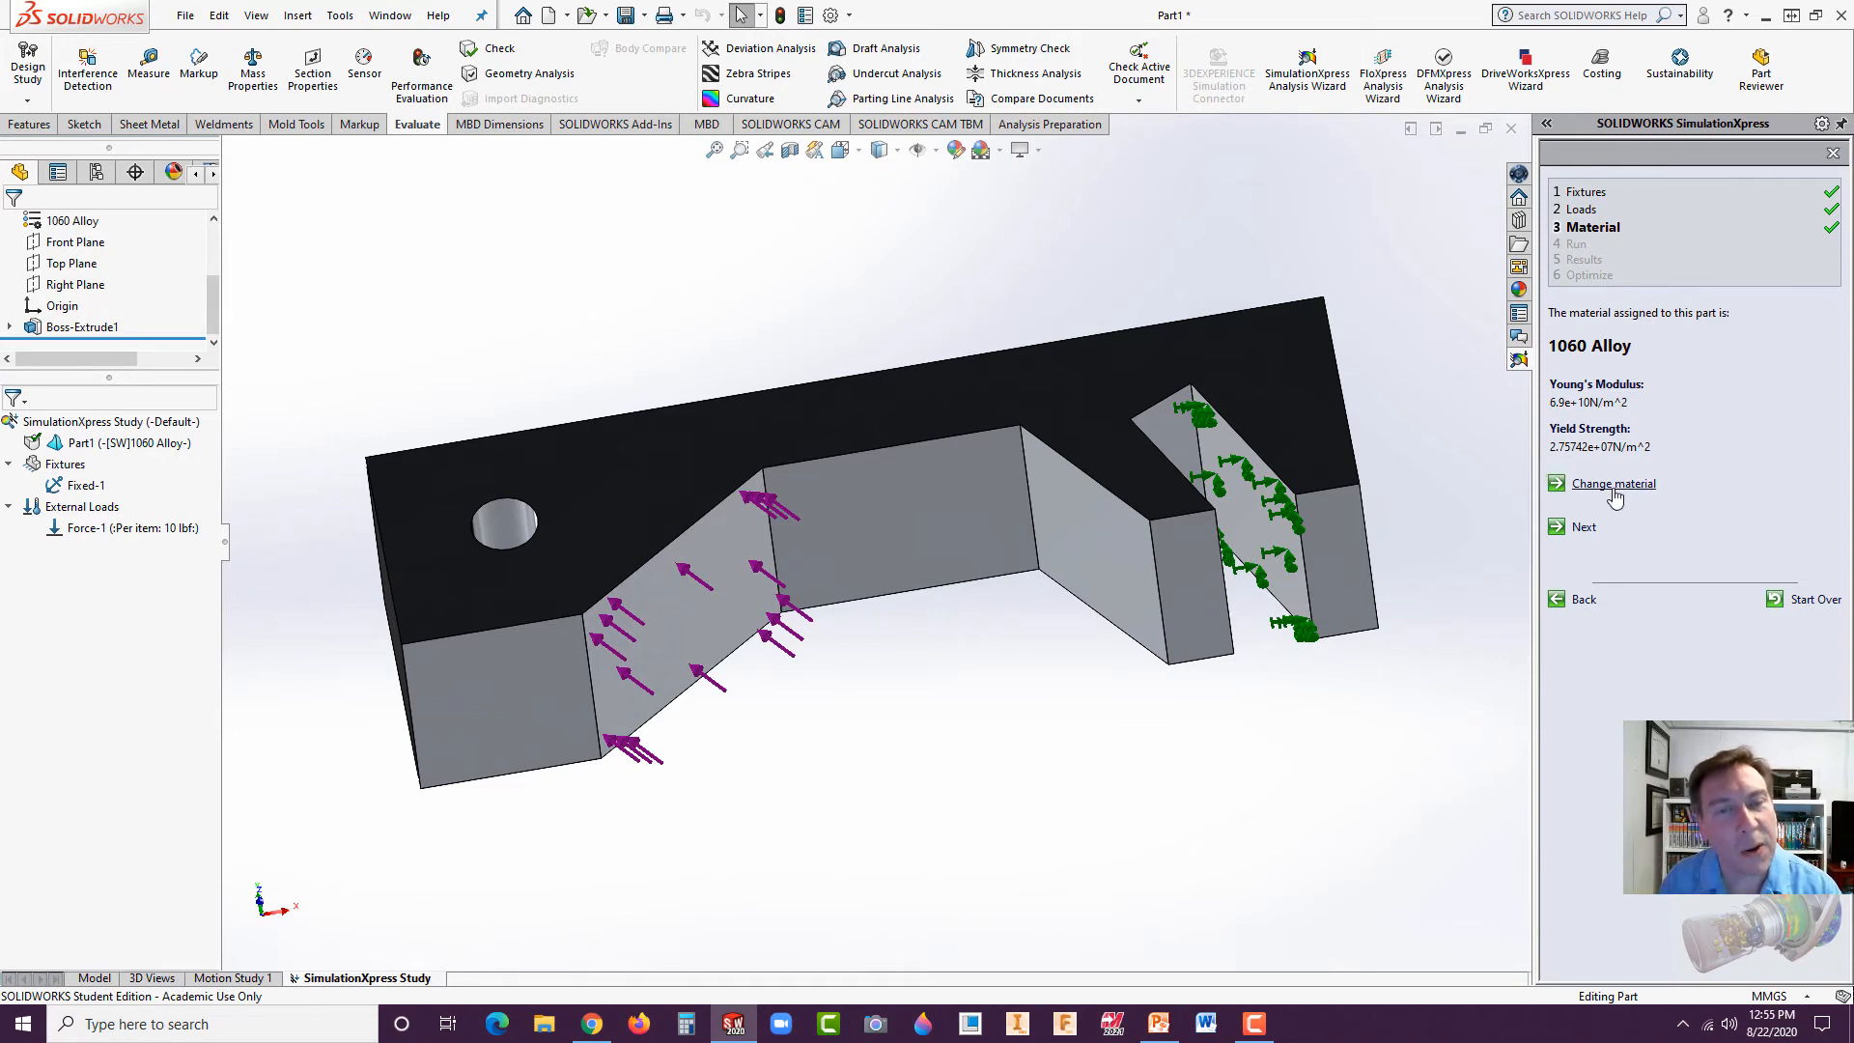
pyautogui.click(1585, 530)
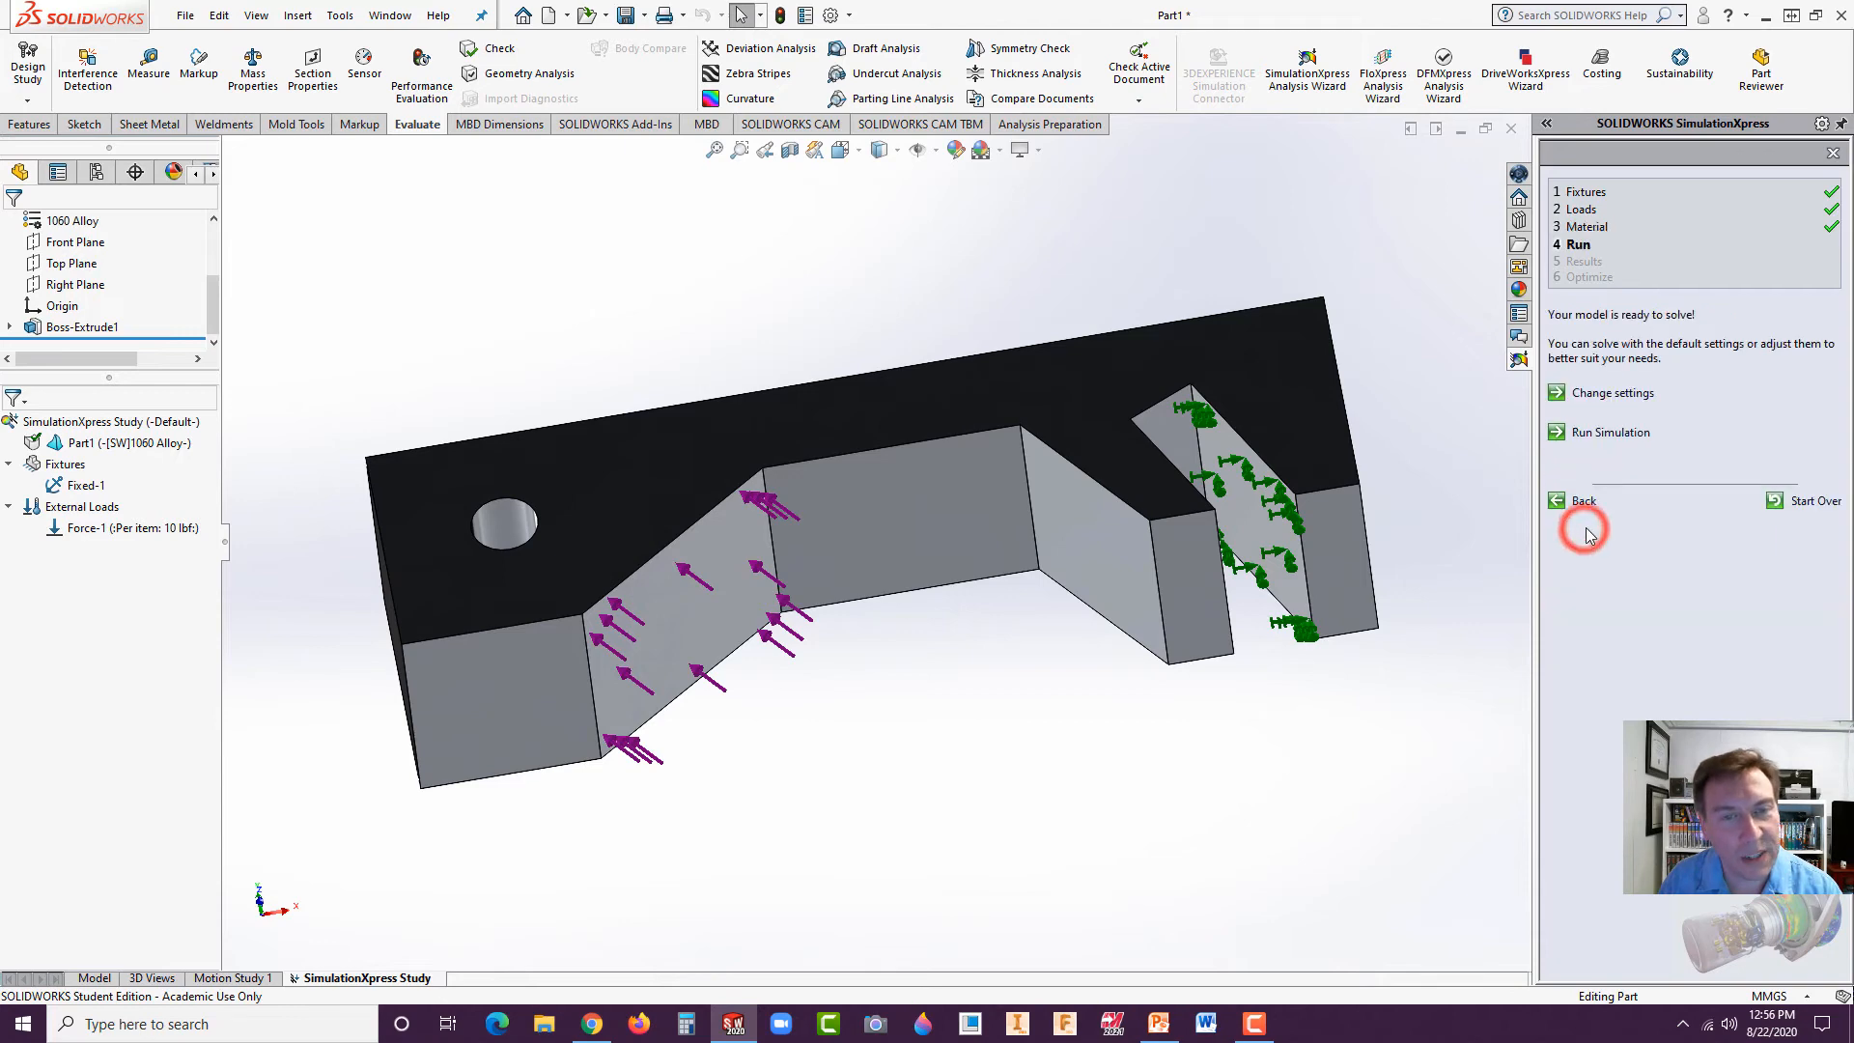
# Run the study and show the factor of safety plot, with a lowest FOS of 0.858437.
pyautogui.click(1632, 437)
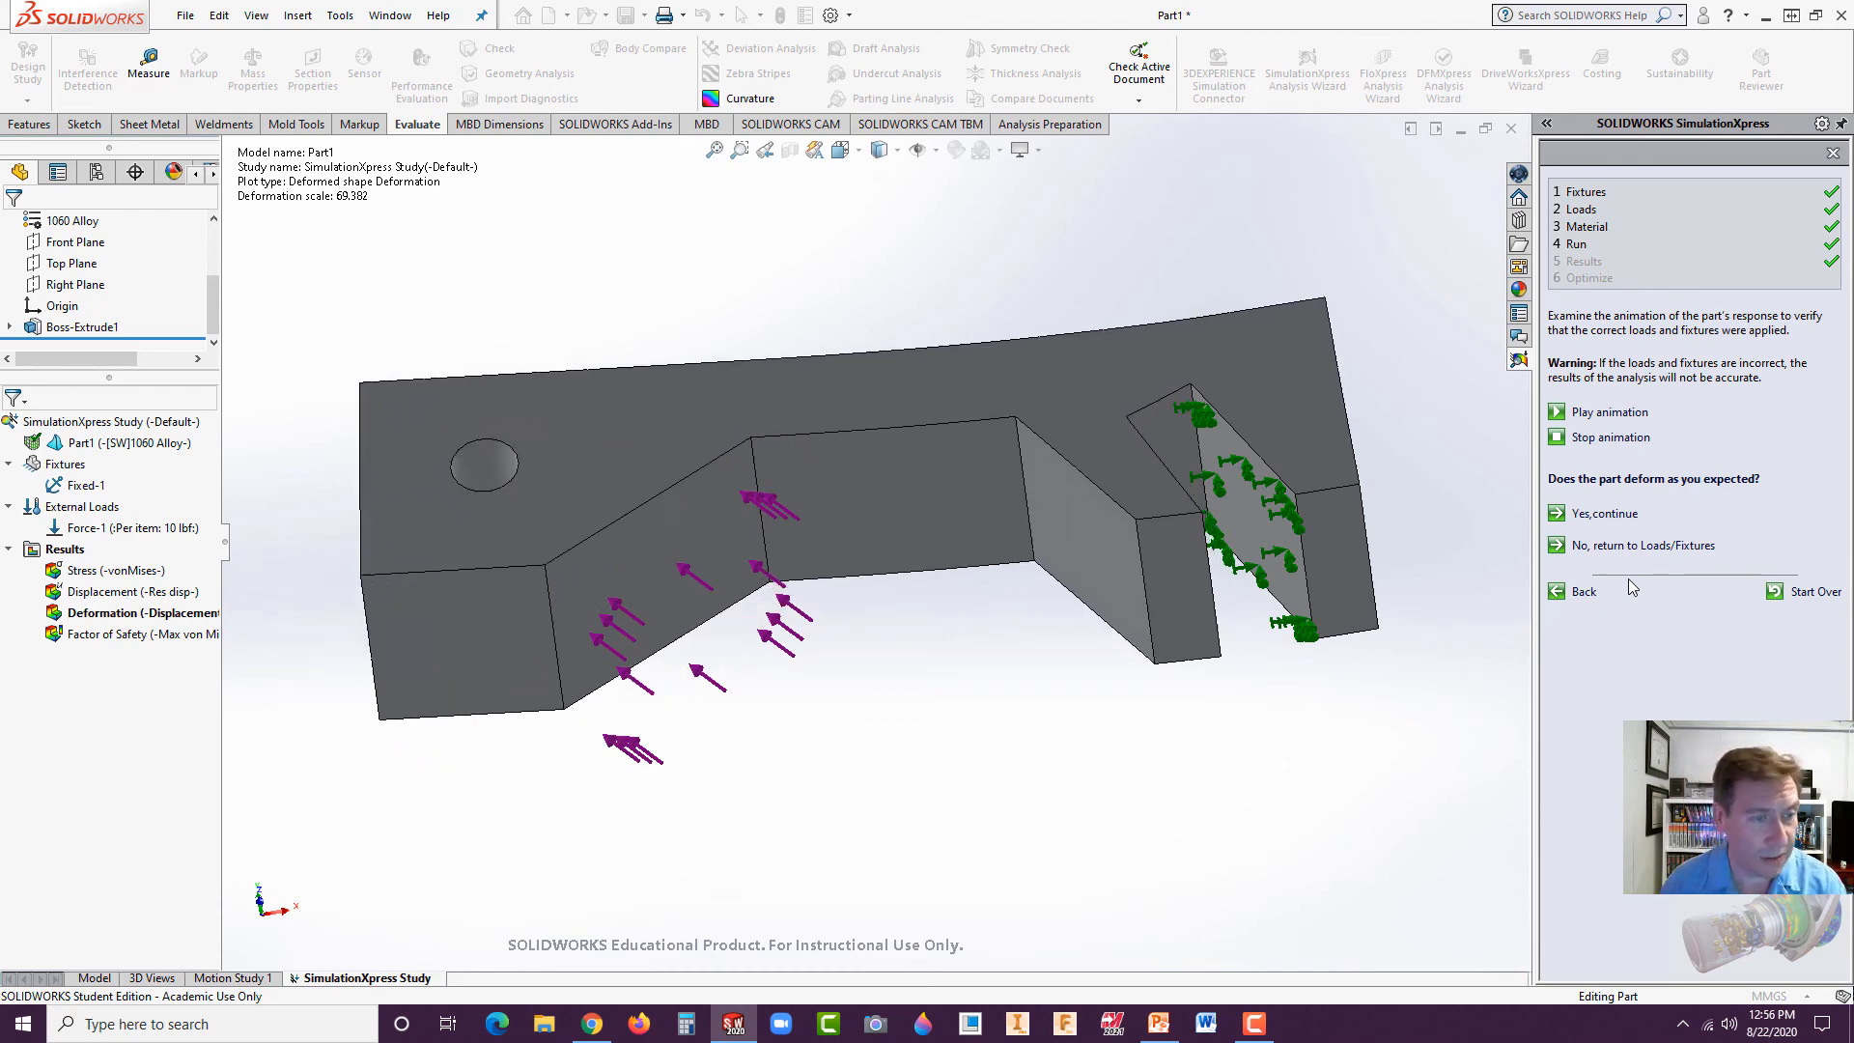
pyautogui.click(1603, 515)
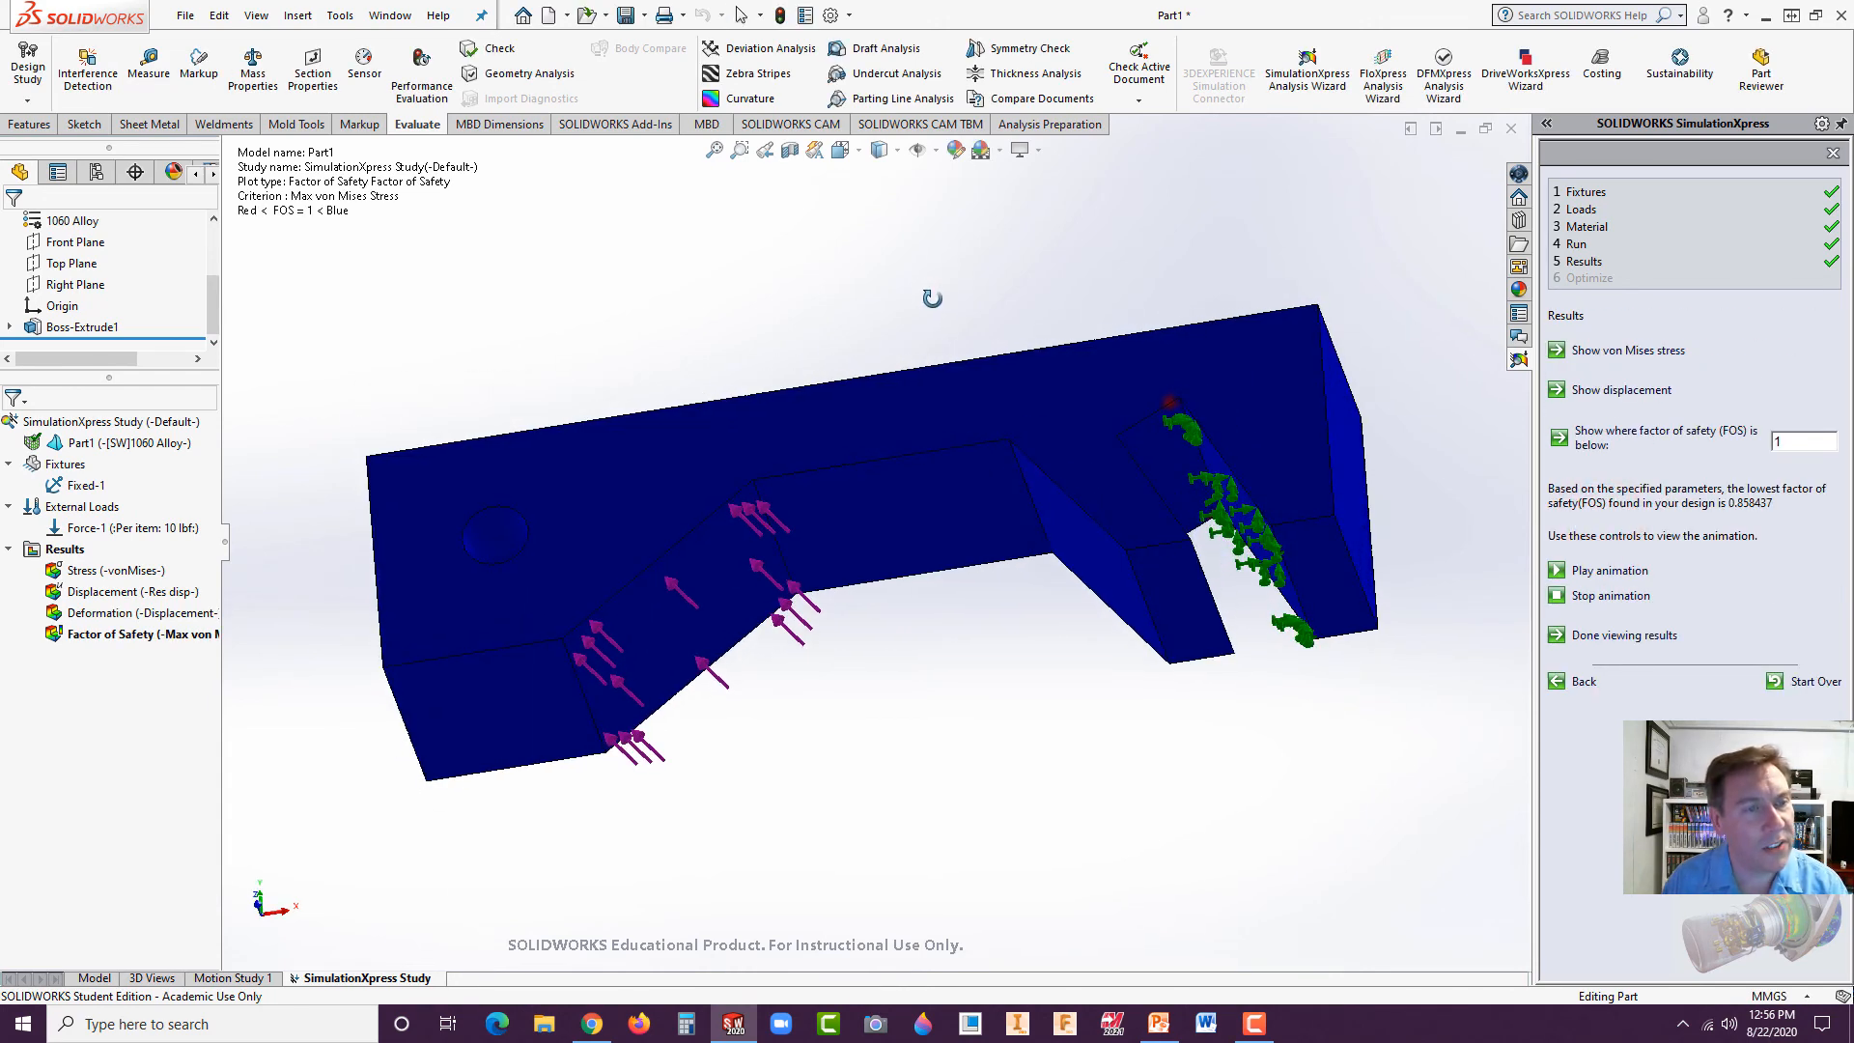
# Apply the Plain White scene as the model background.
pyautogui.click(999, 149)
pyautogui.click(995, 201)
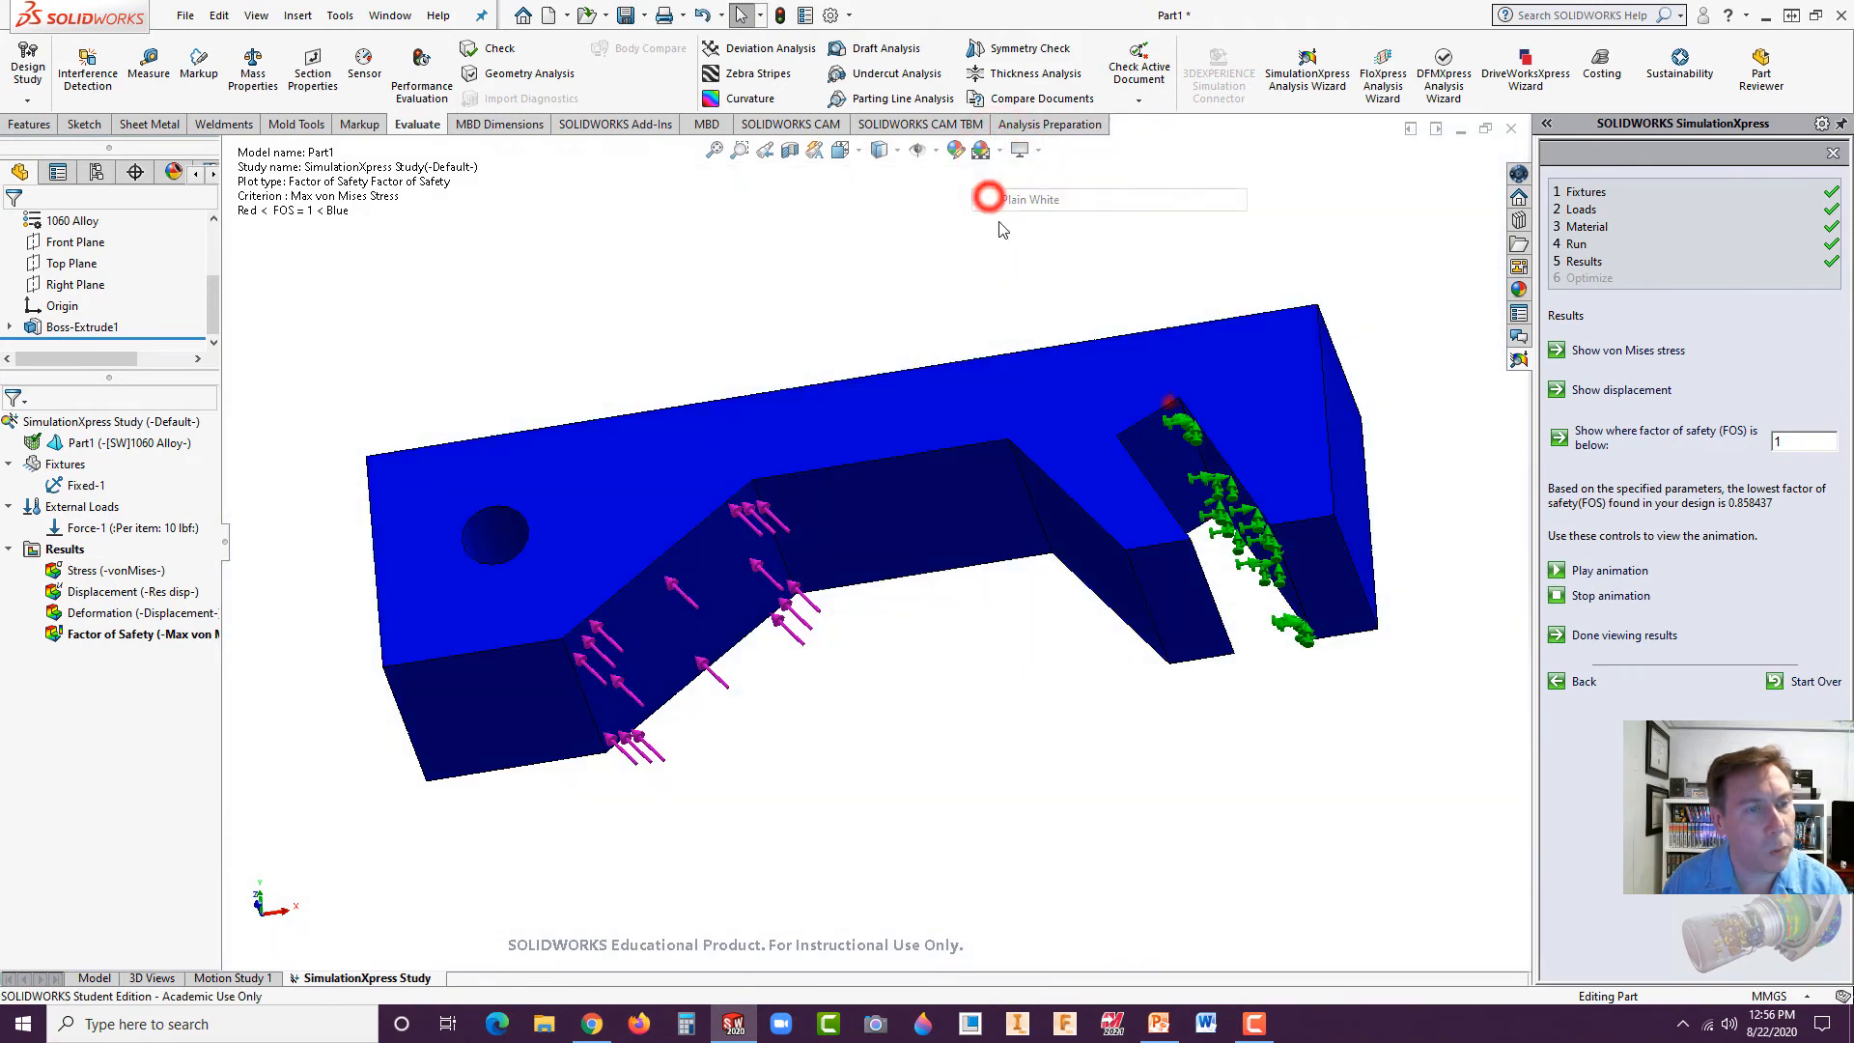
pyautogui.moveTo(899, 676); pyautogui.dragTo(914, 726, button='middle')
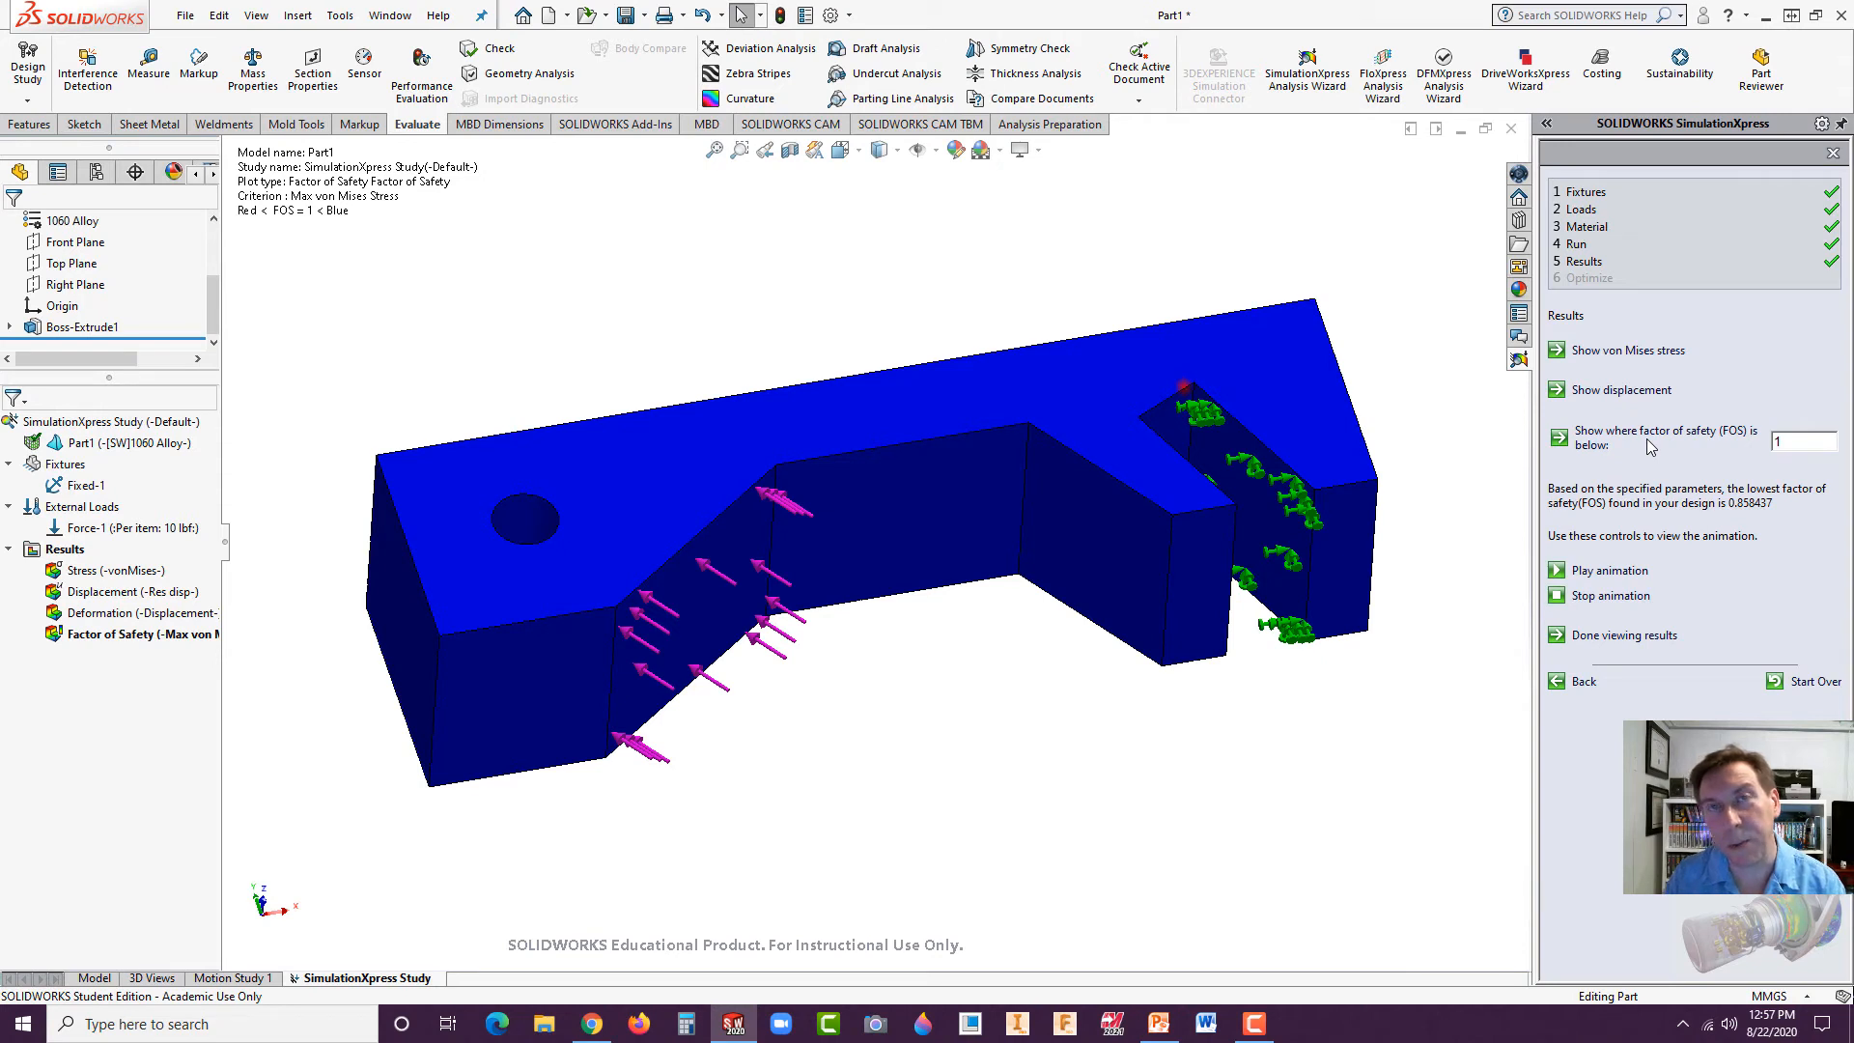
# Set the factor of safety threshold to 3 so regions below it show red.
pyautogui.doubleClick(1775, 442)
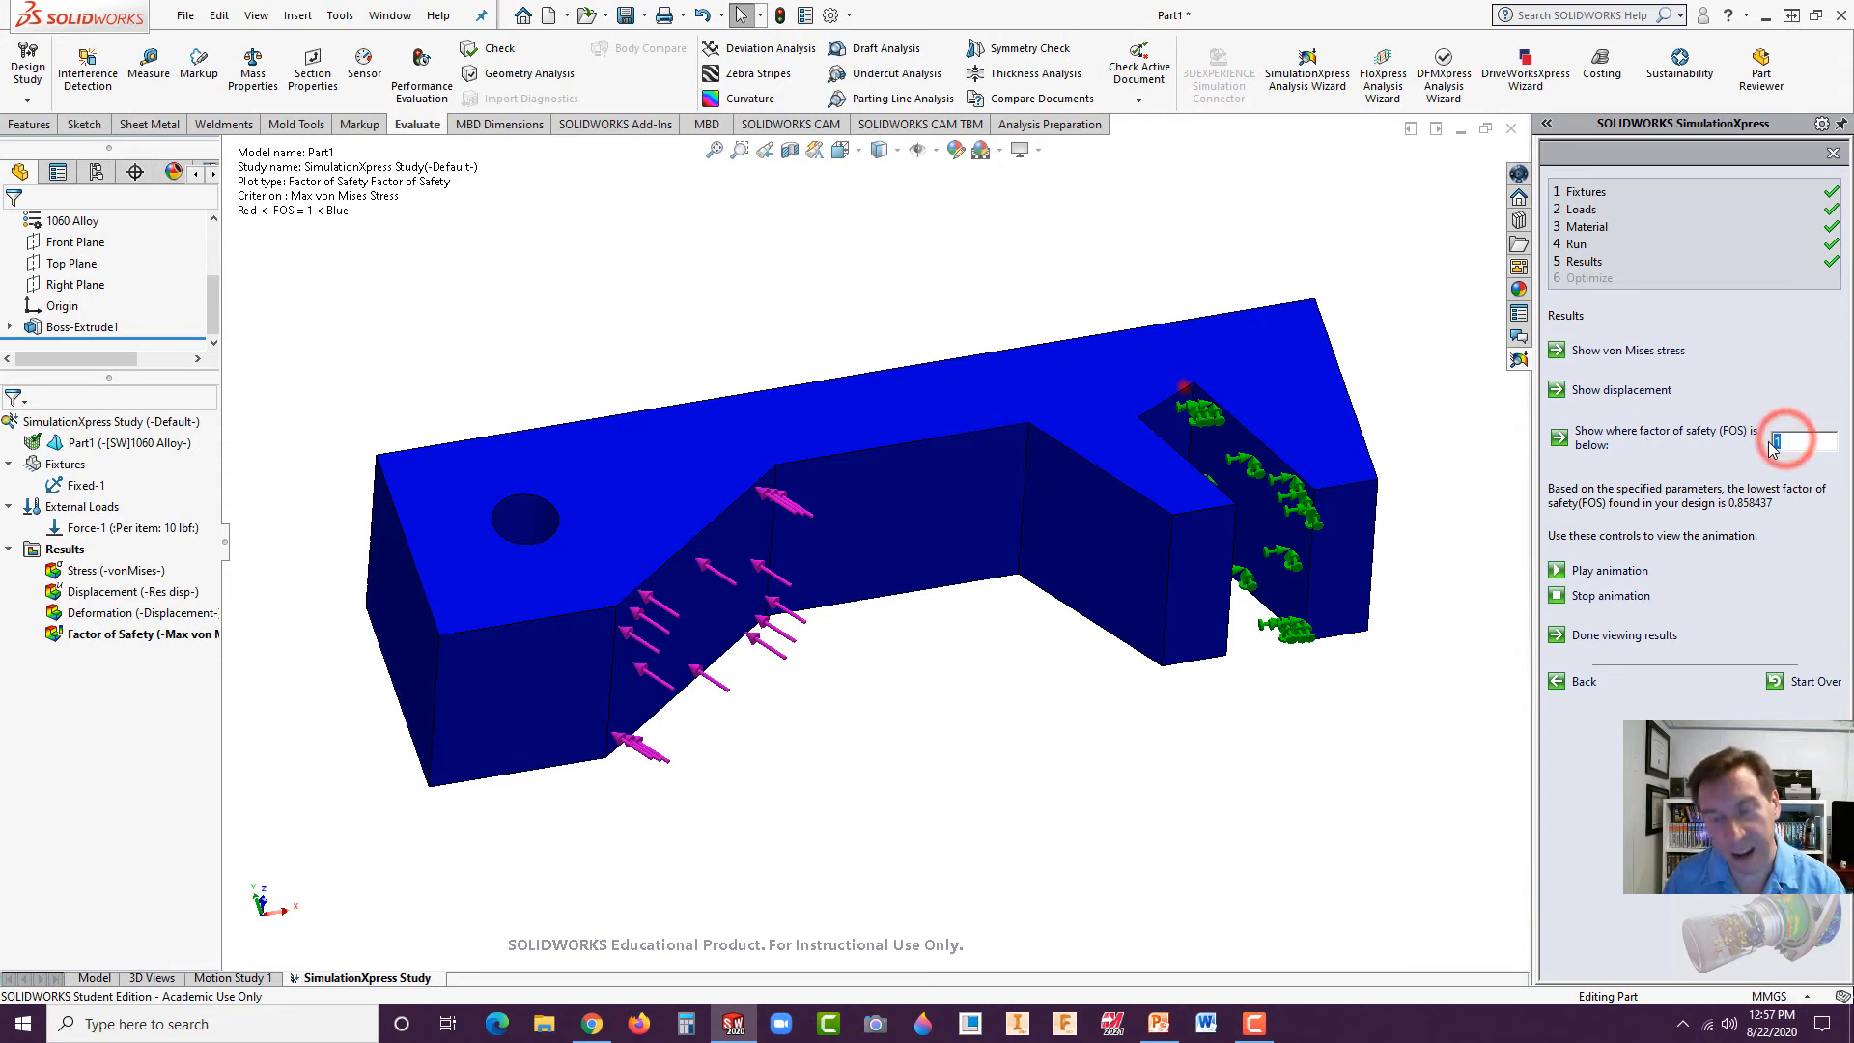
pyautogui.write('3')
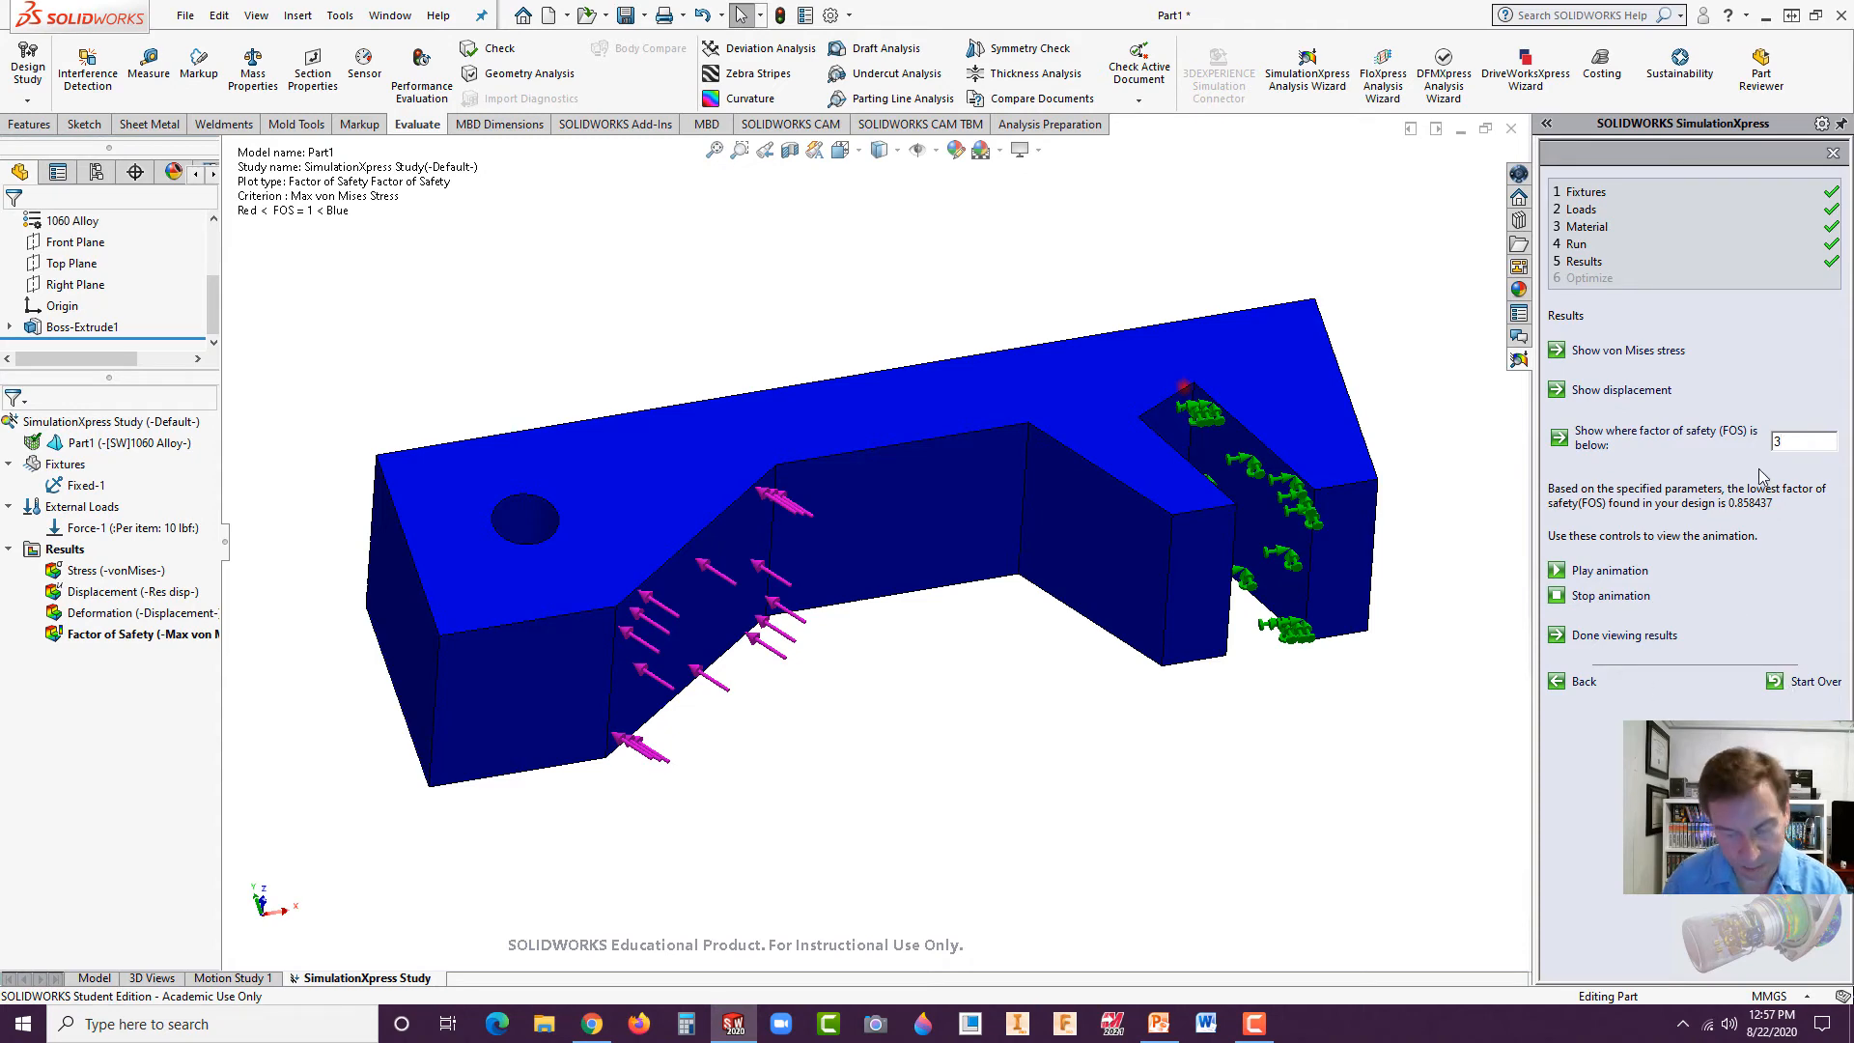
pyautogui.press('Return')
pyautogui.scroll(-2, 1024, 507)
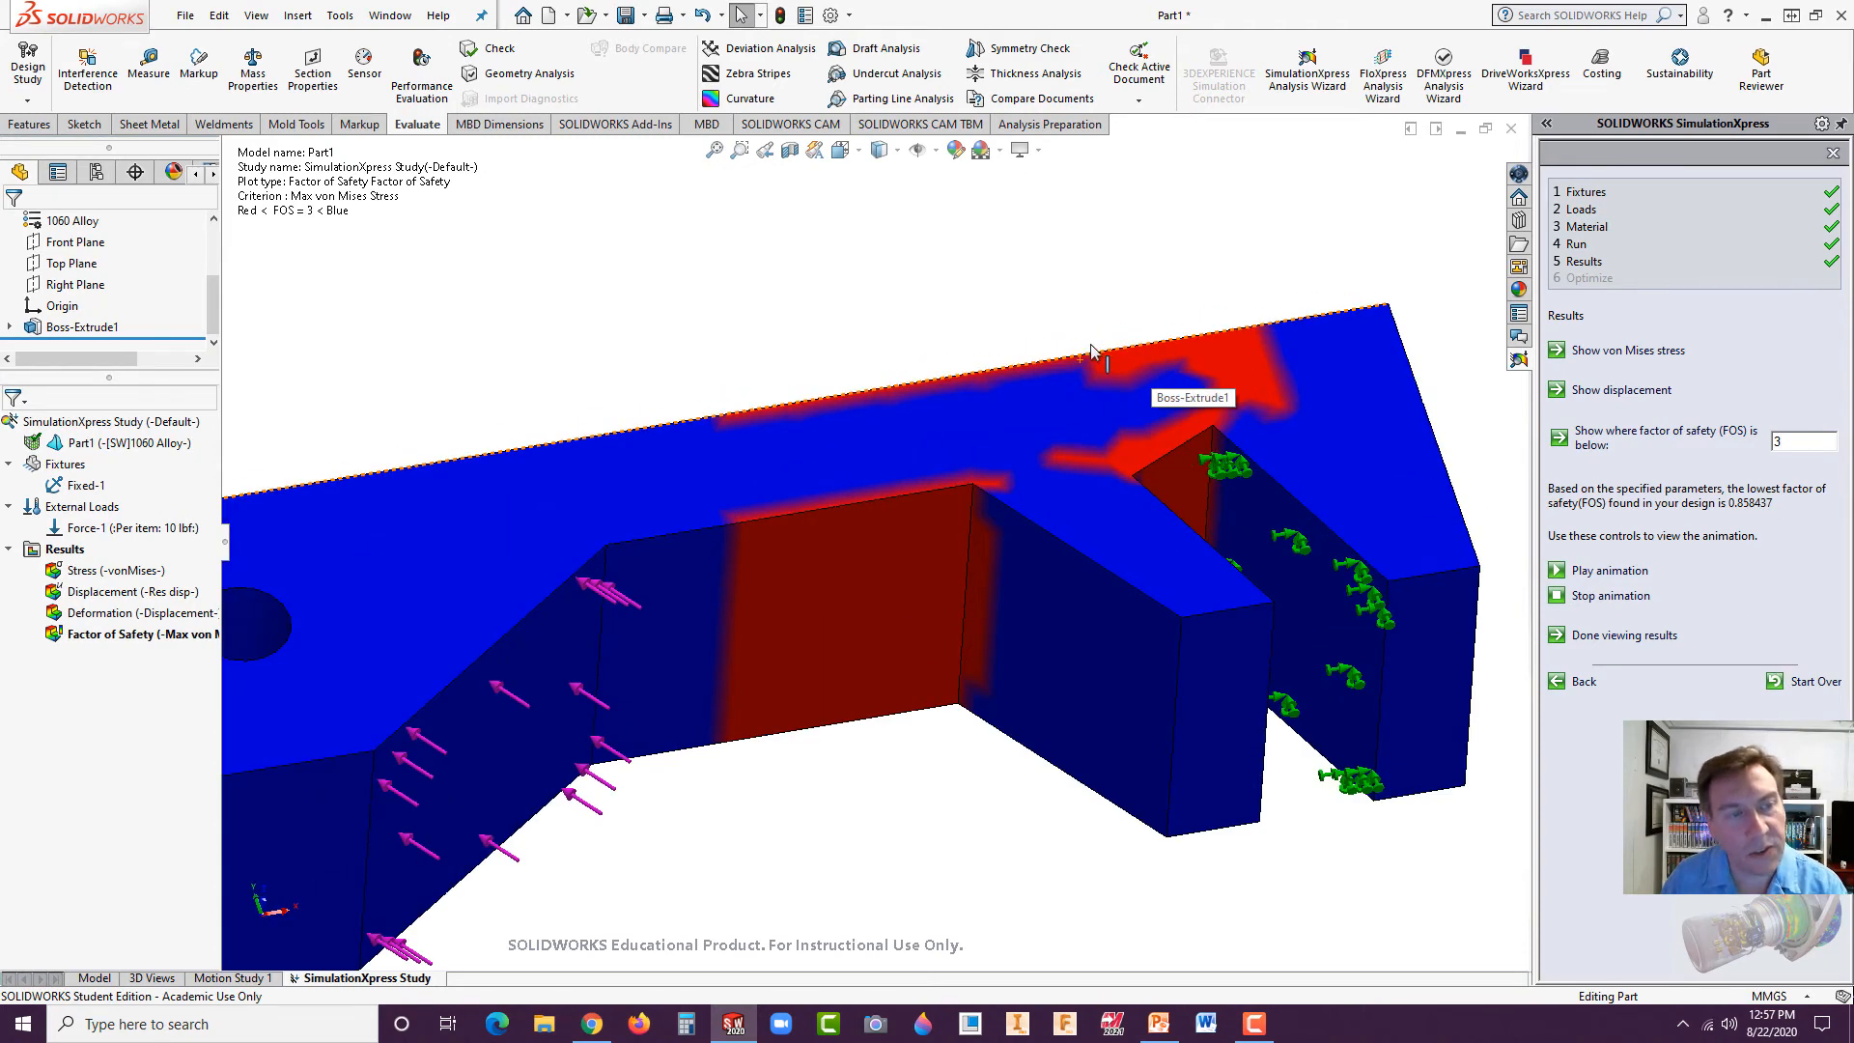
pyautogui.scroll(-2, 1017, 509)
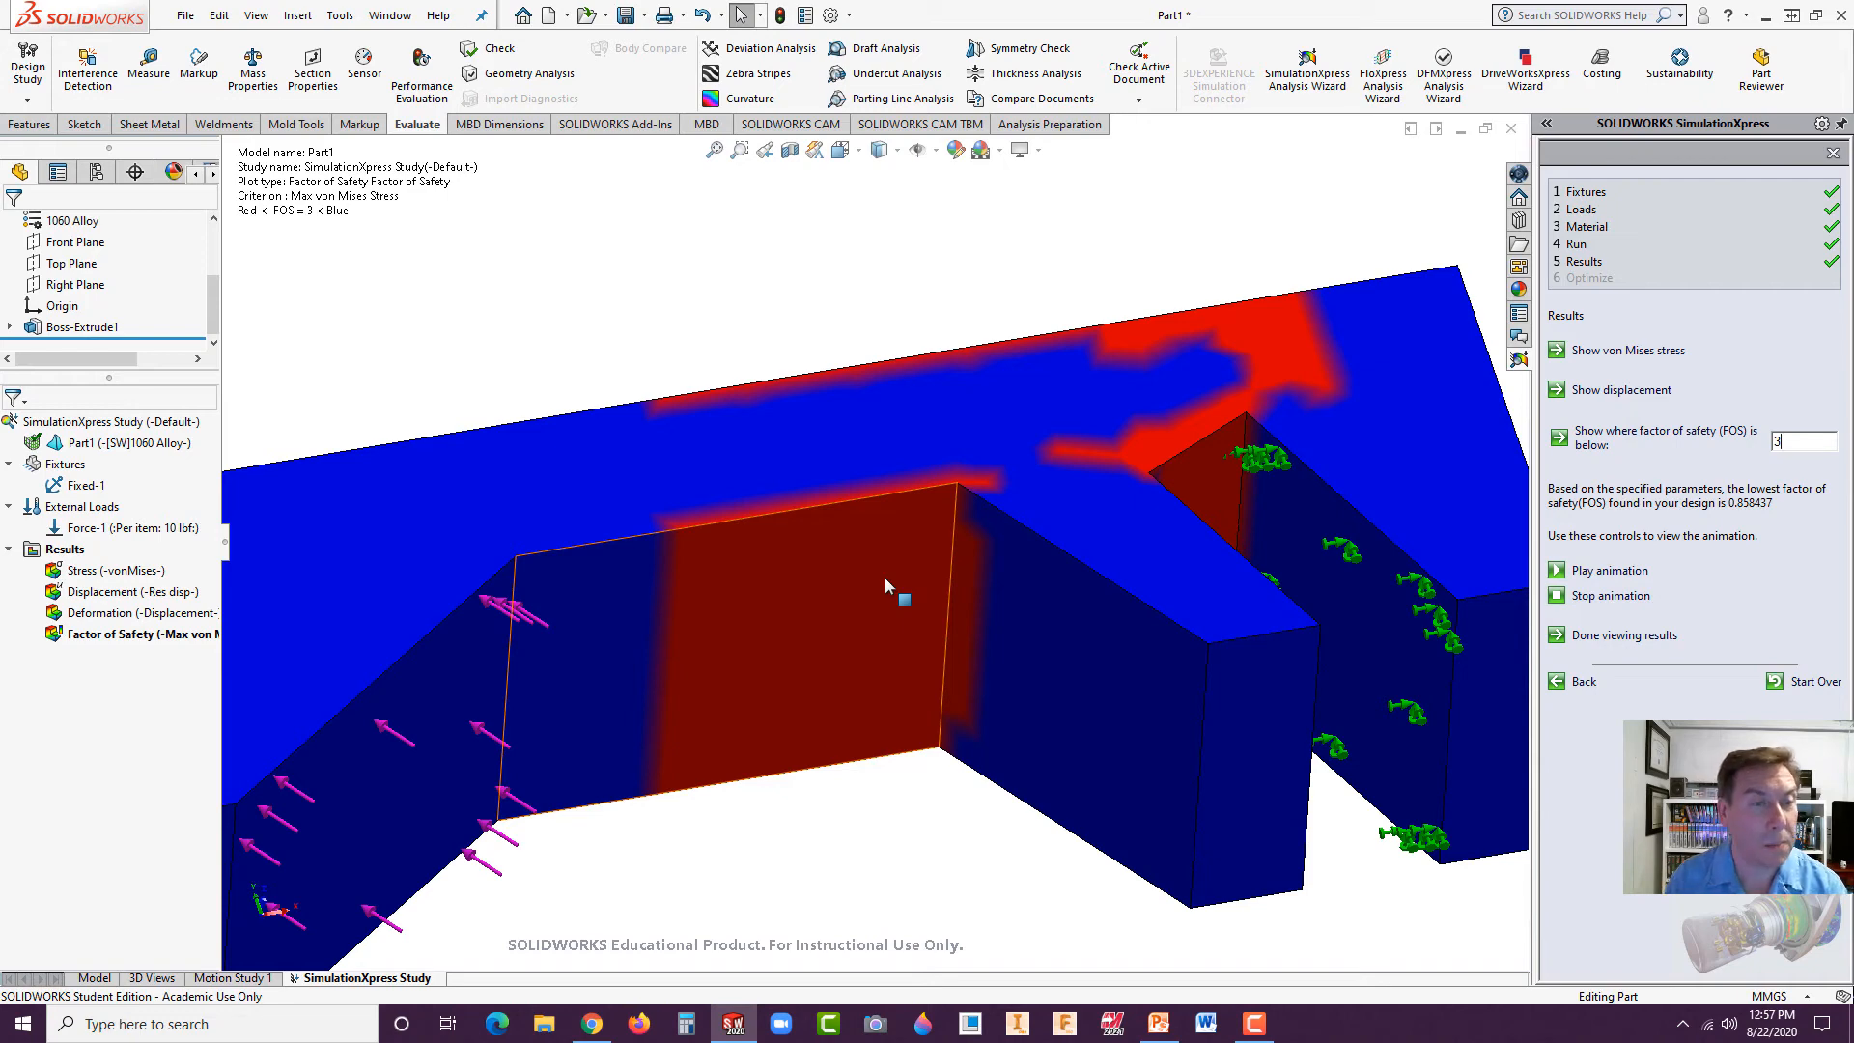
pyautogui.moveTo(930, 390); pyautogui.dragTo(988, 649, button='middle')
pyautogui.scroll(5, 1068, 454)
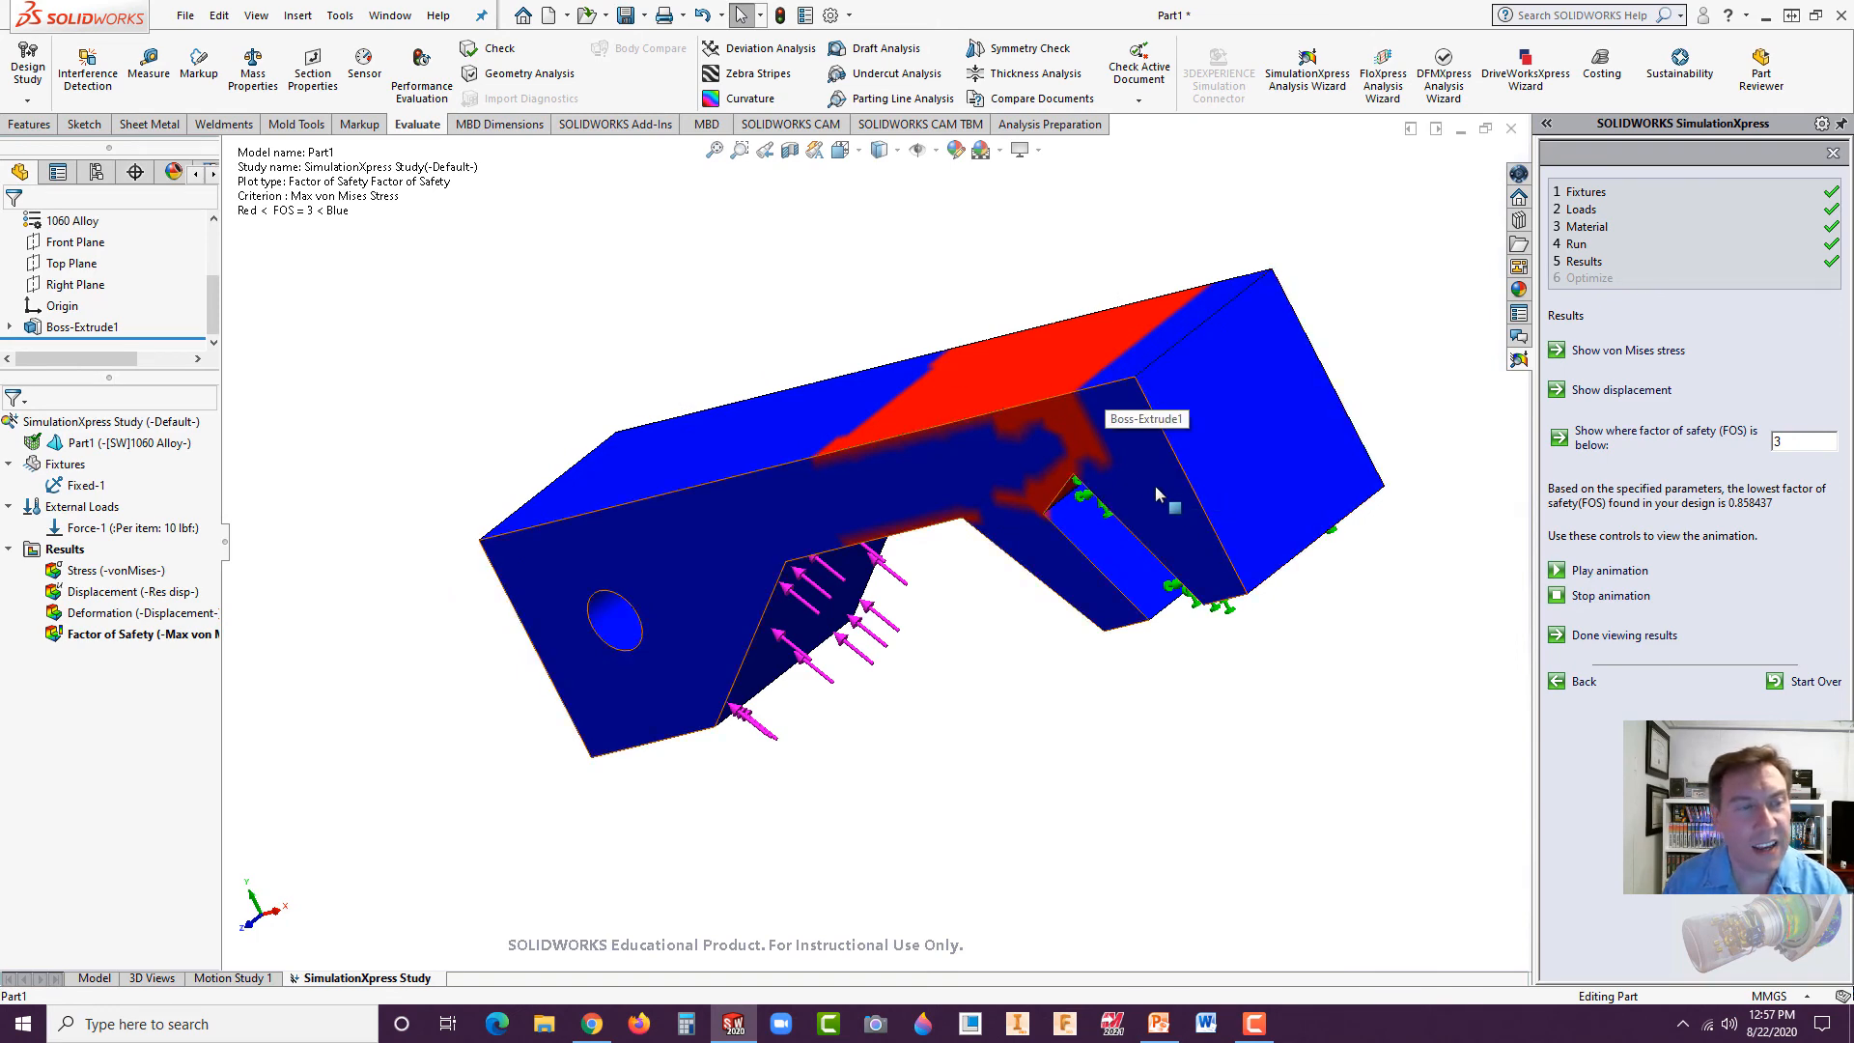
pyautogui.moveTo(1203, 491); pyautogui.dragTo(1141, 265, button='middle')
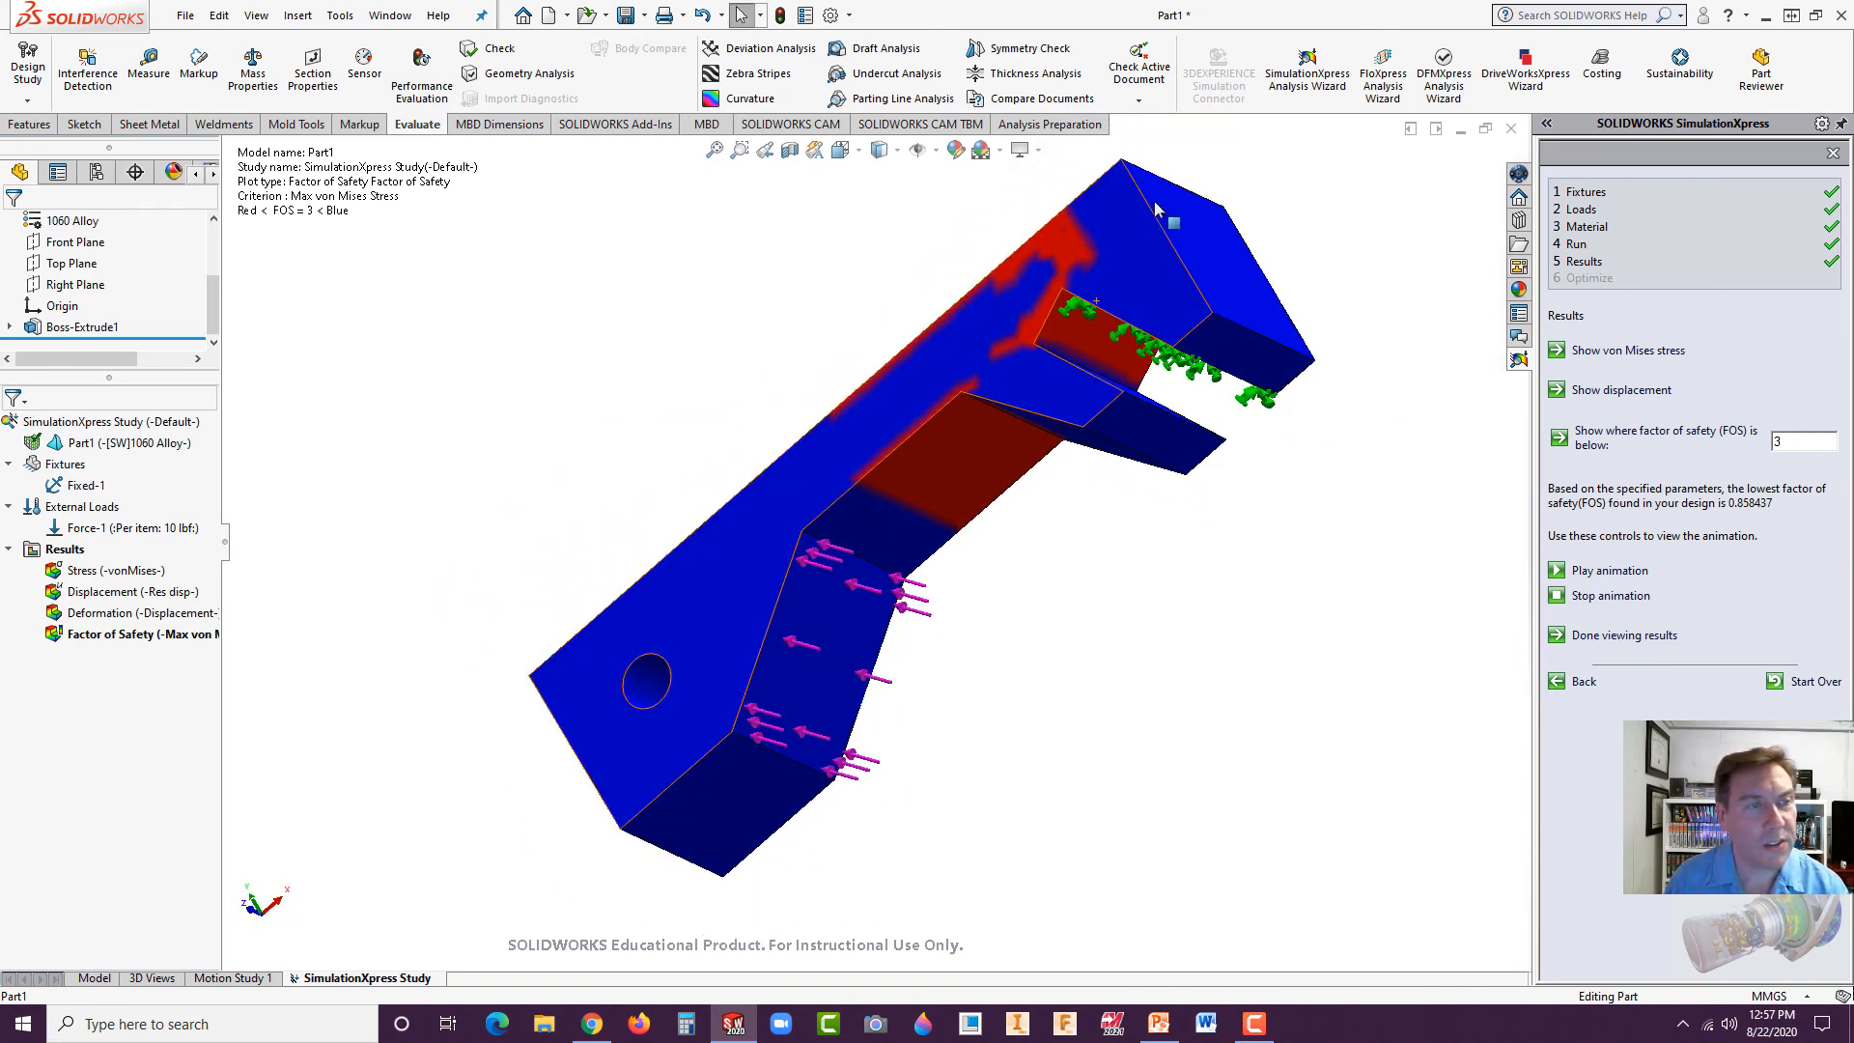
pyautogui.scroll(-2, 1043, 331)
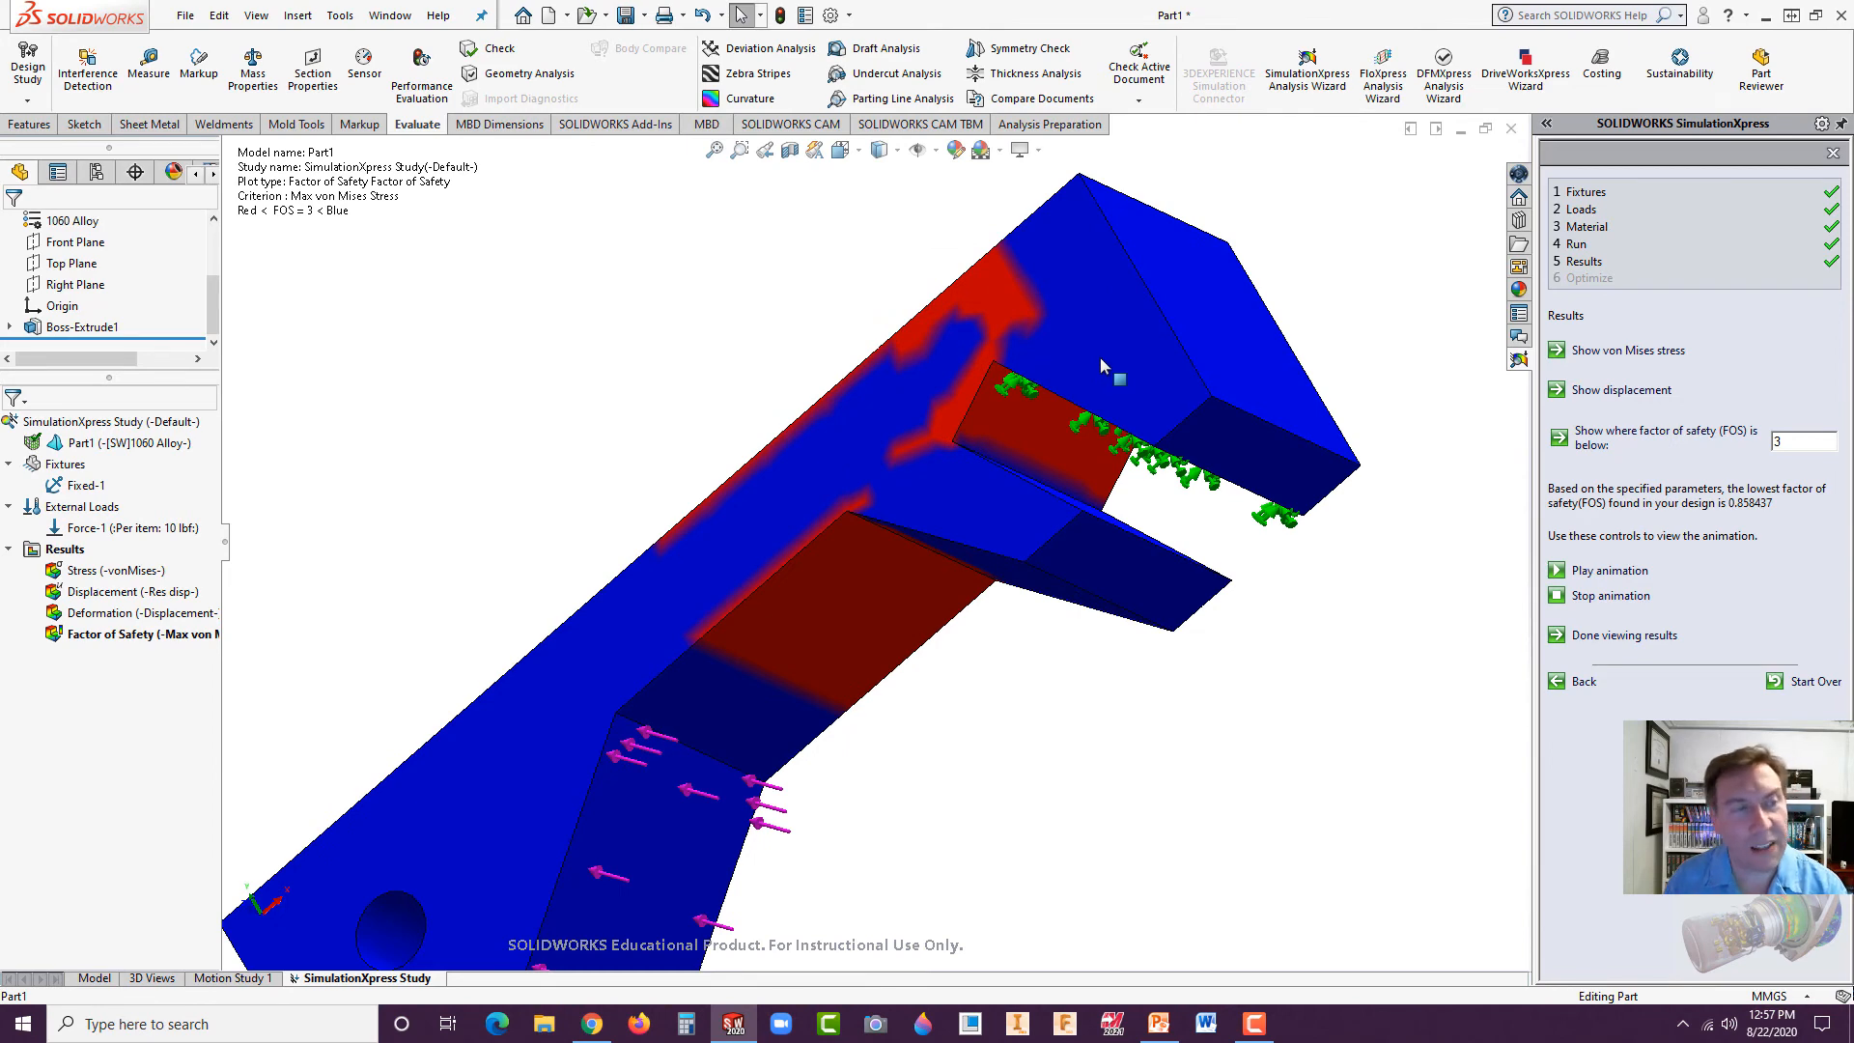
pyautogui.scroll(3, 1045, 437)
pyautogui.scroll(-4, 815, 555)
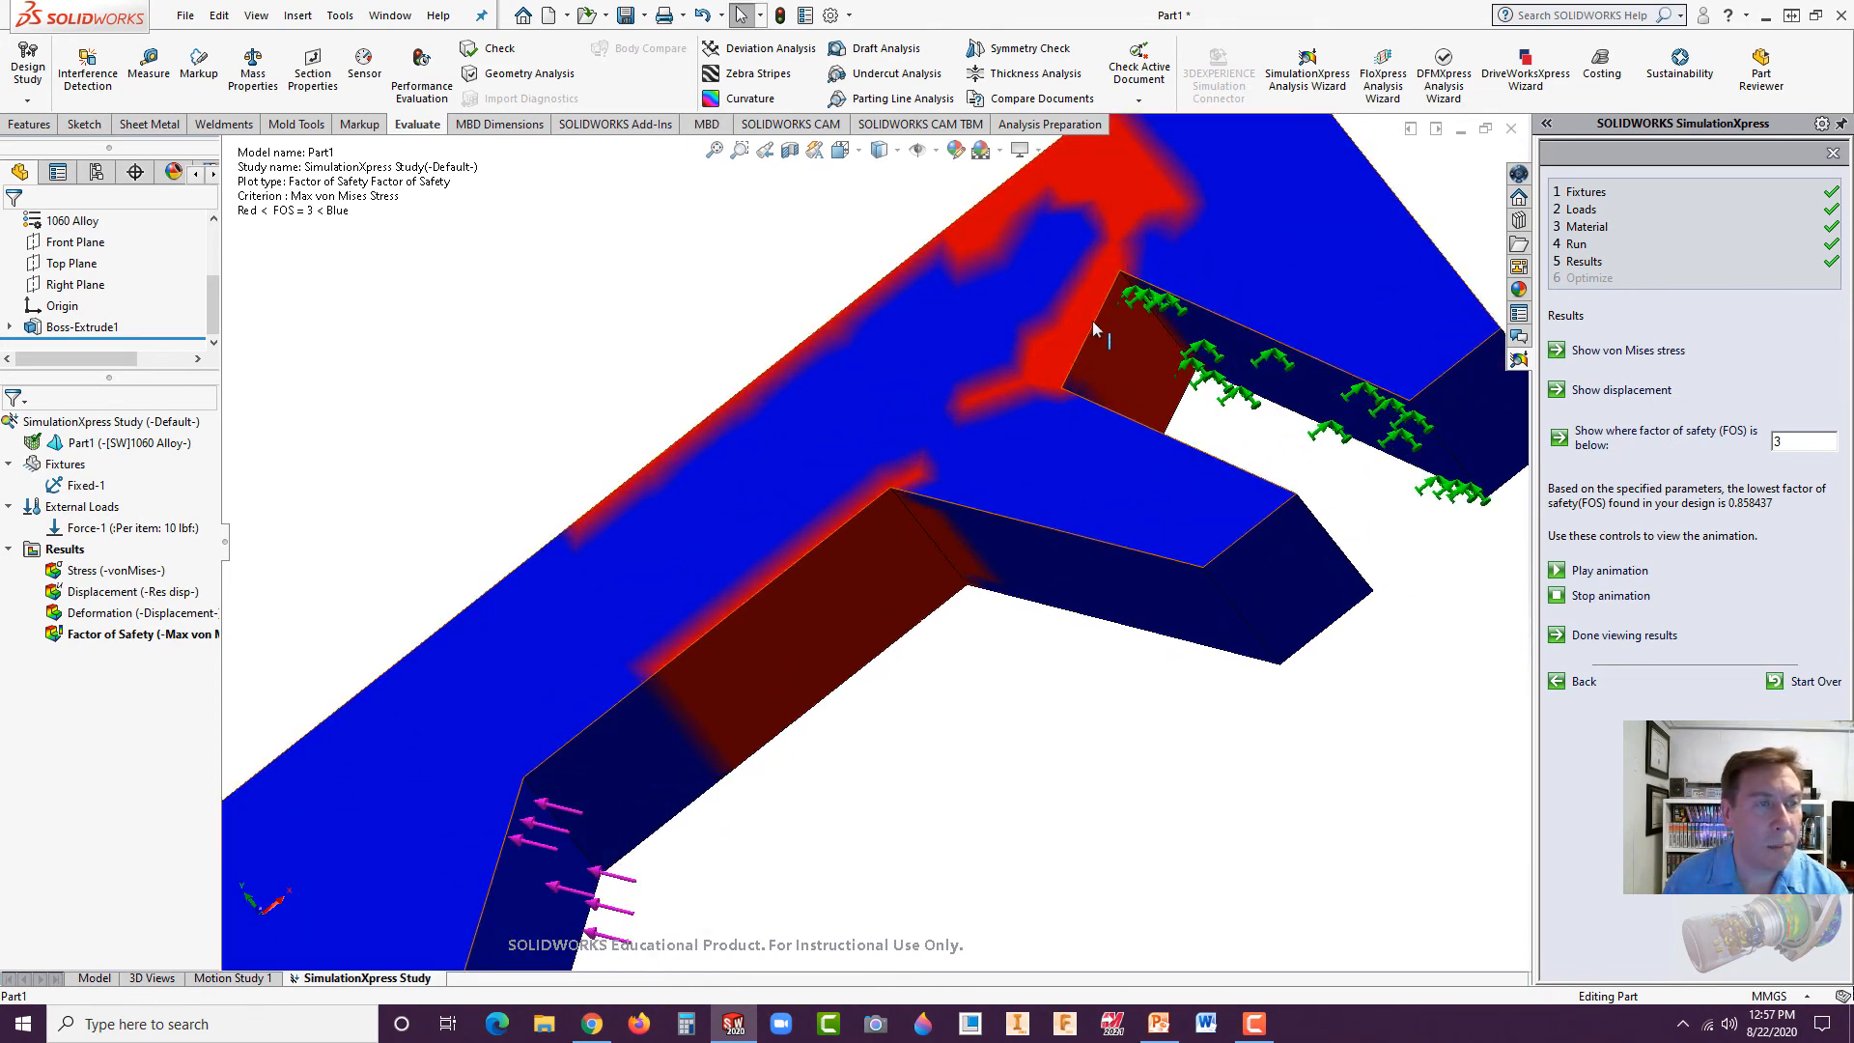
pyautogui.scroll(-3, 1094, 328)
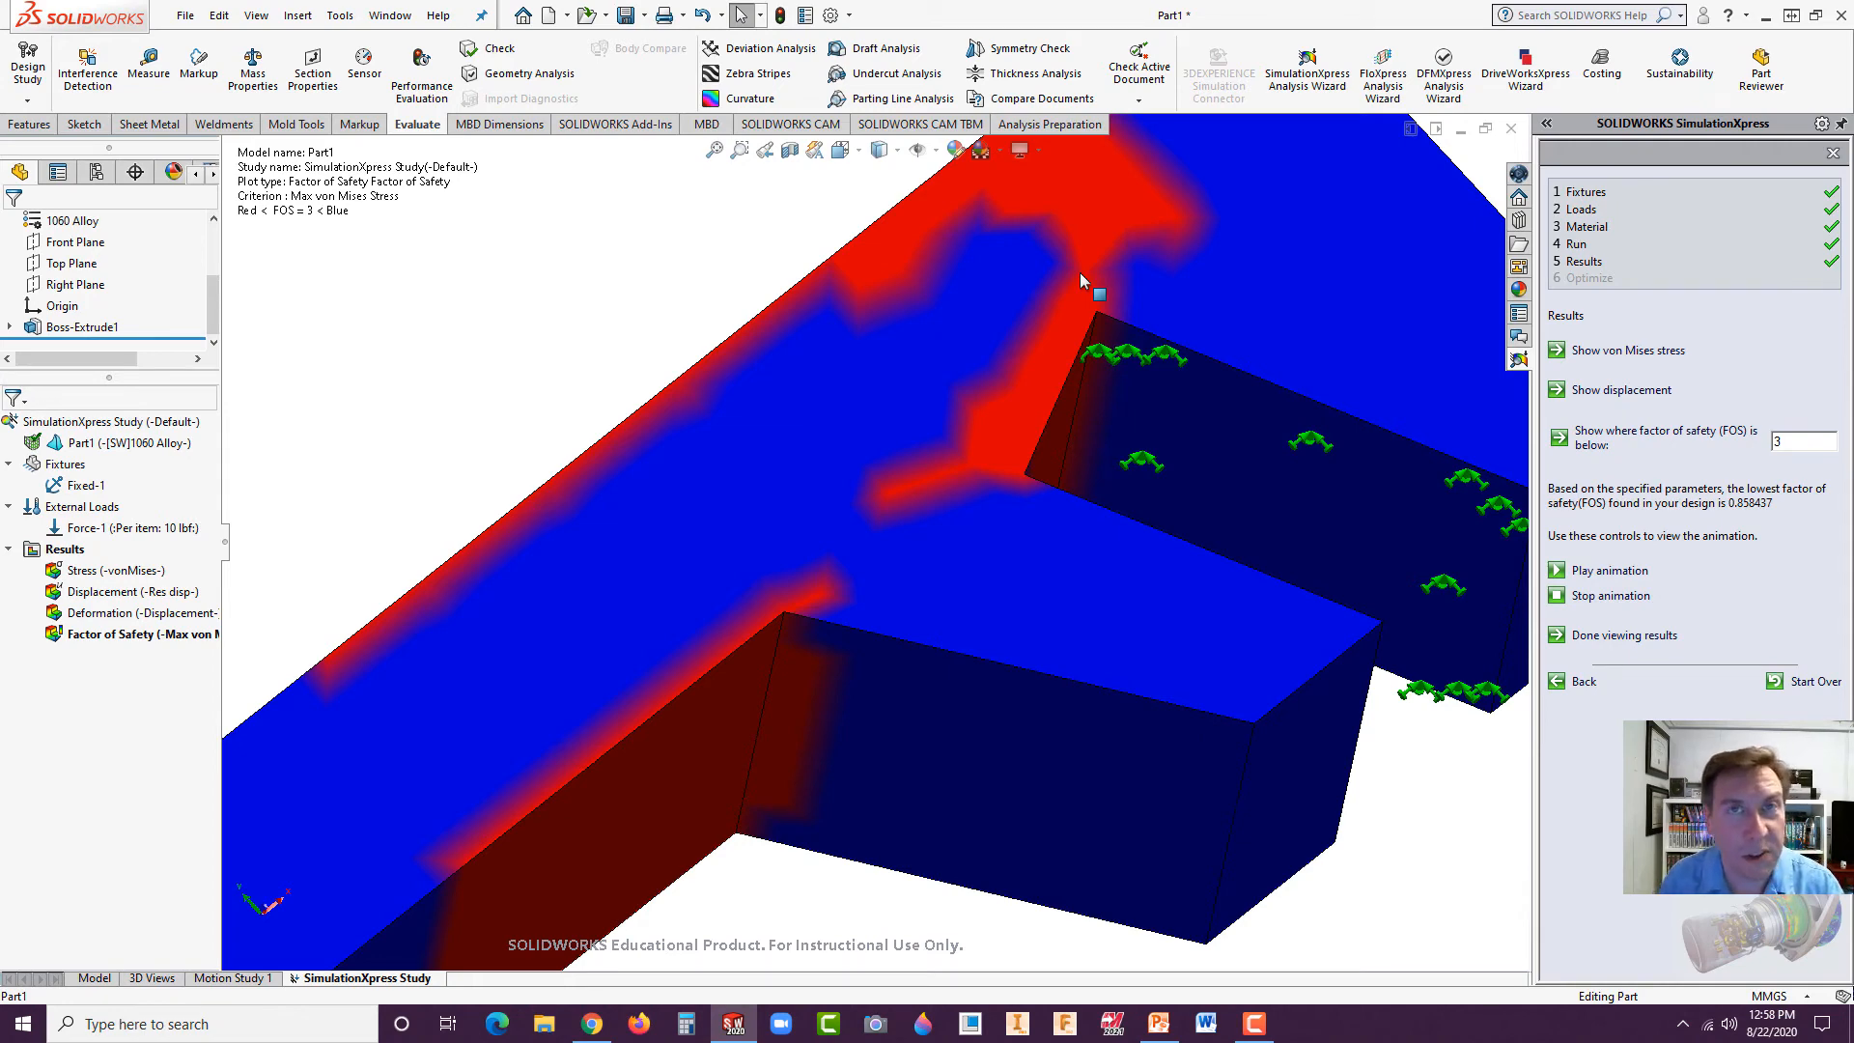
pyautogui.scroll(2, 1139, 417)
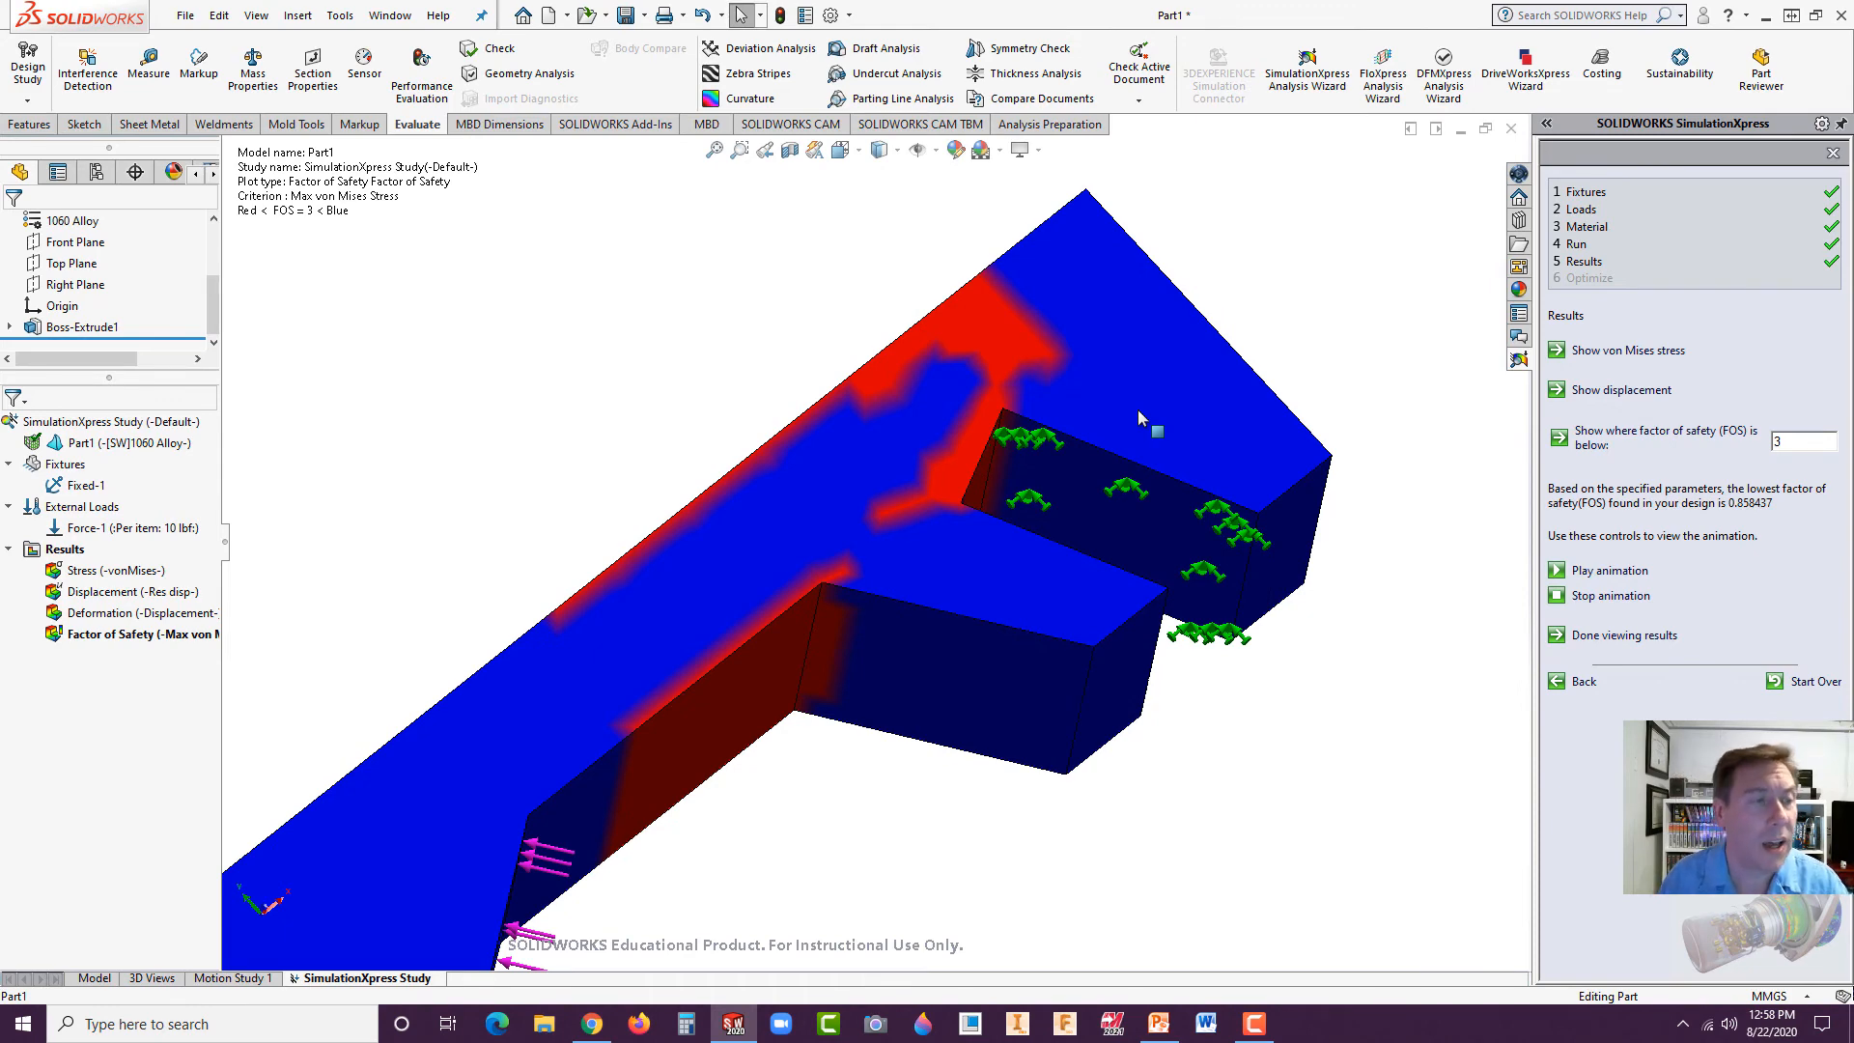
pyautogui.scroll(3, 982, 488)
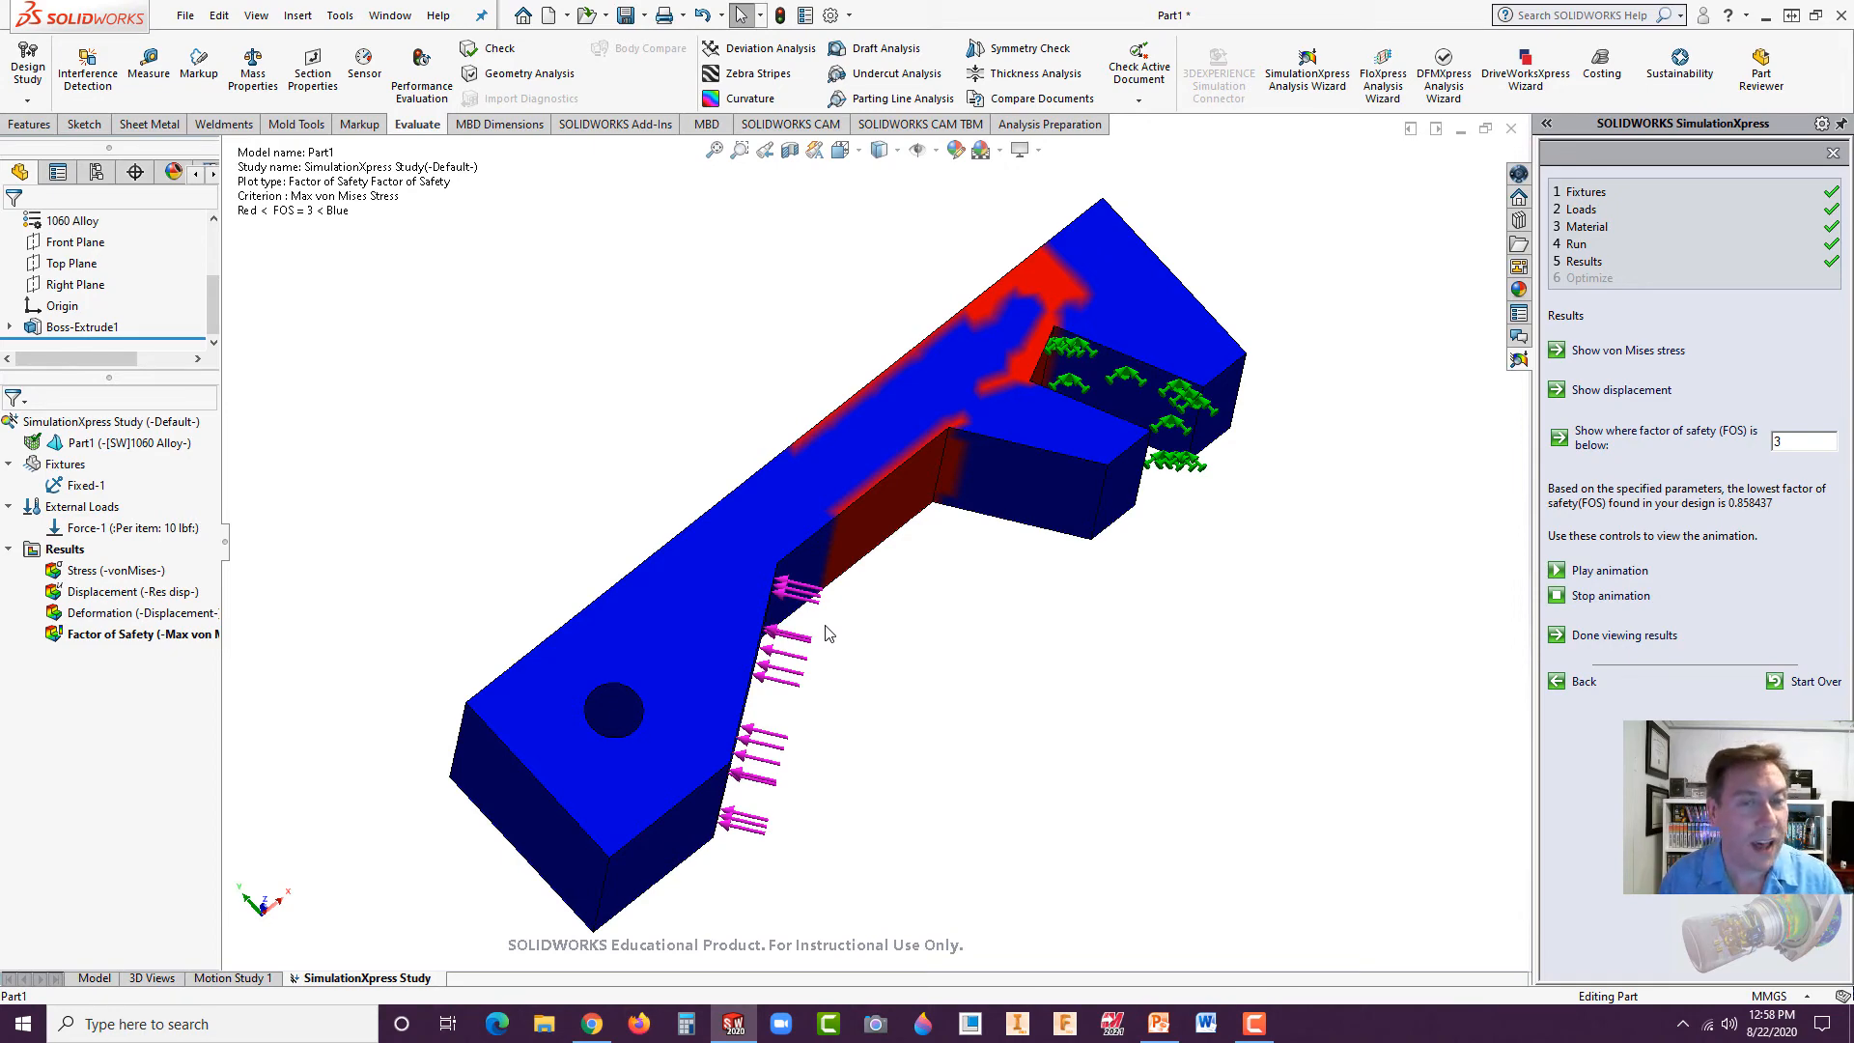
pyautogui.moveTo(1072, 502); pyautogui.dragTo(1006, 396, button='middle')
pyautogui.scroll(-3, 1005, 395)
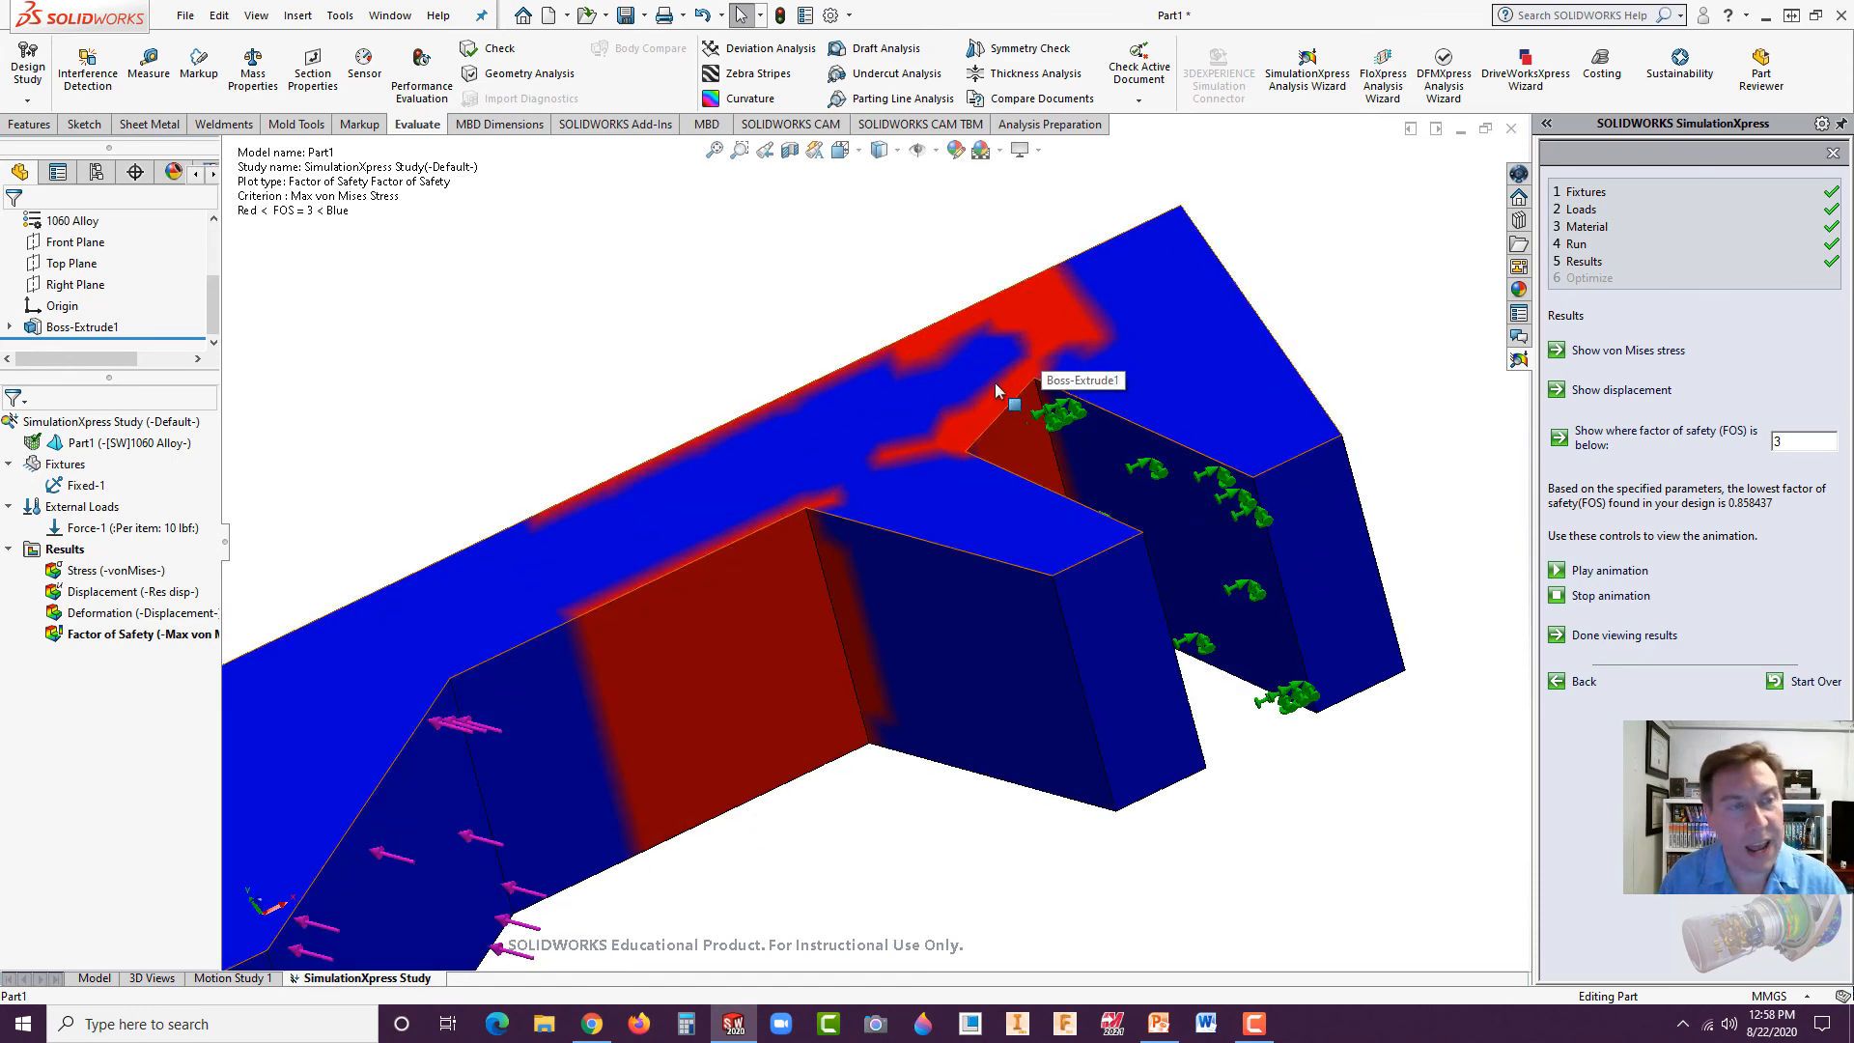
pyautogui.scroll(-5, 1005, 398)
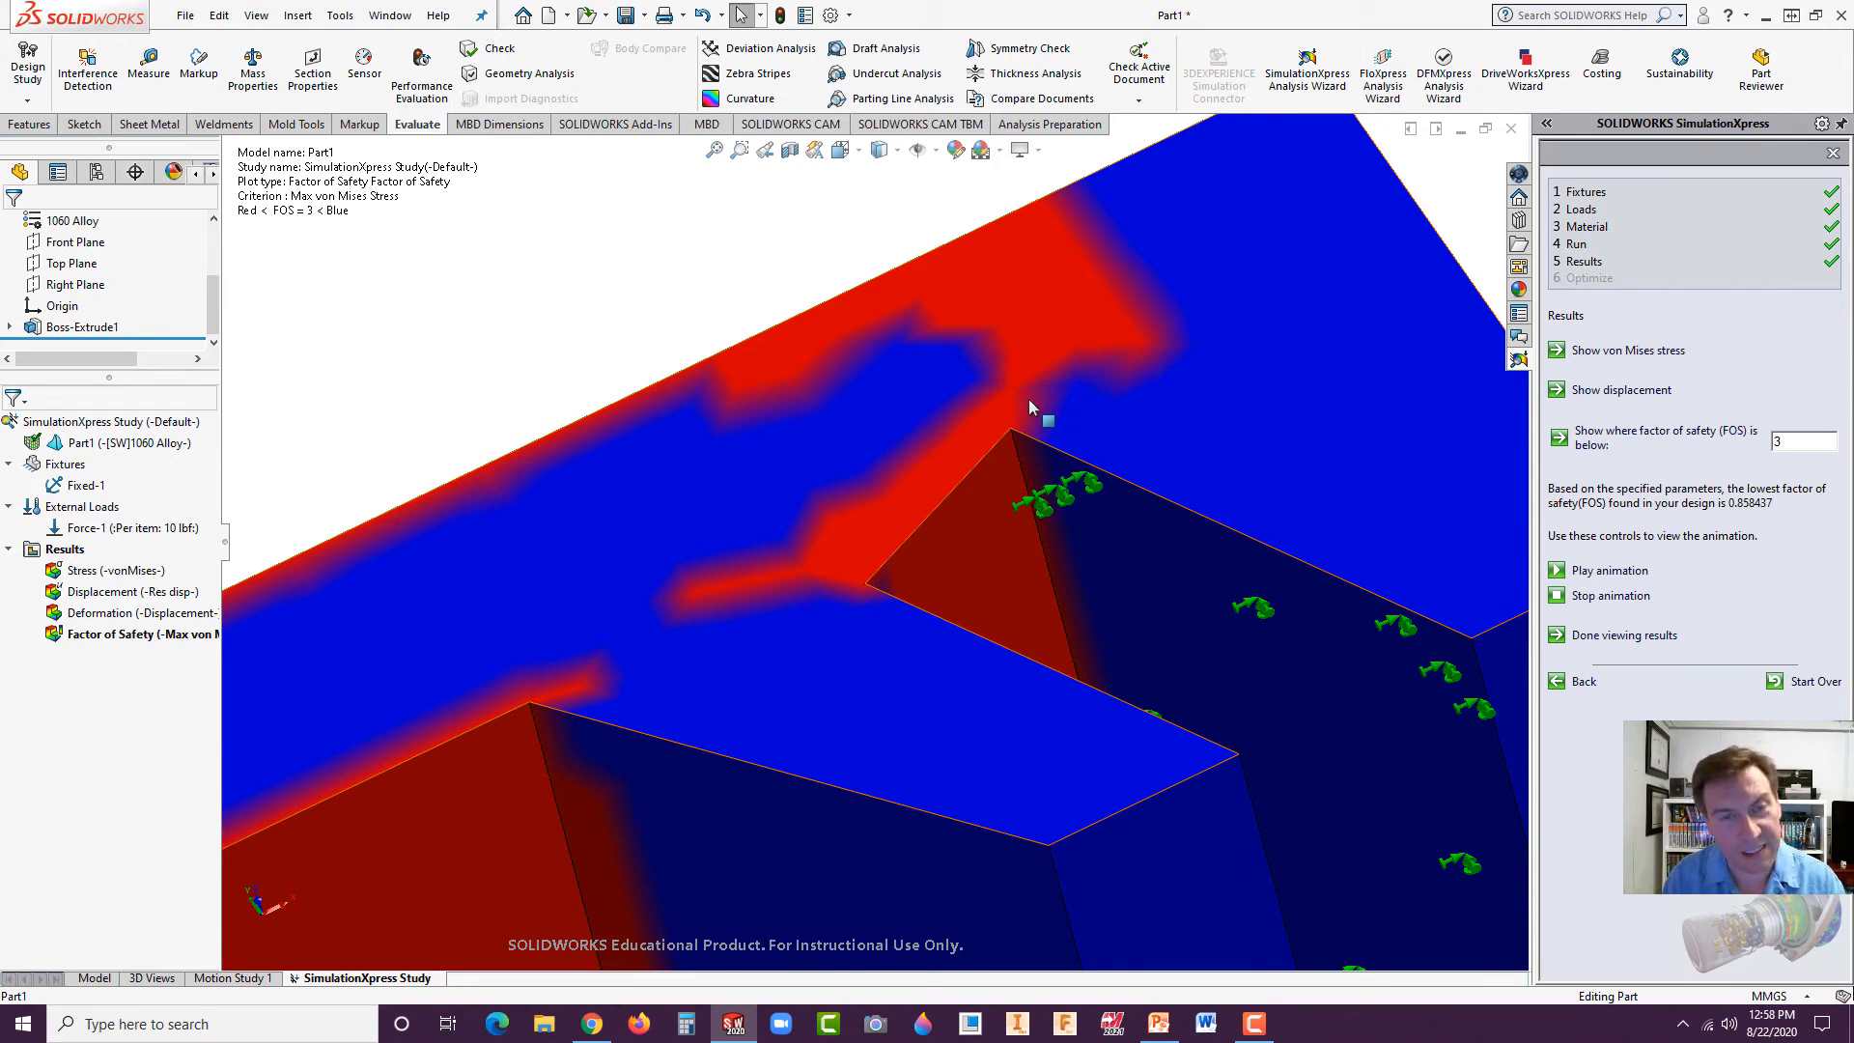
pyautogui.doubleClick(1816, 435)
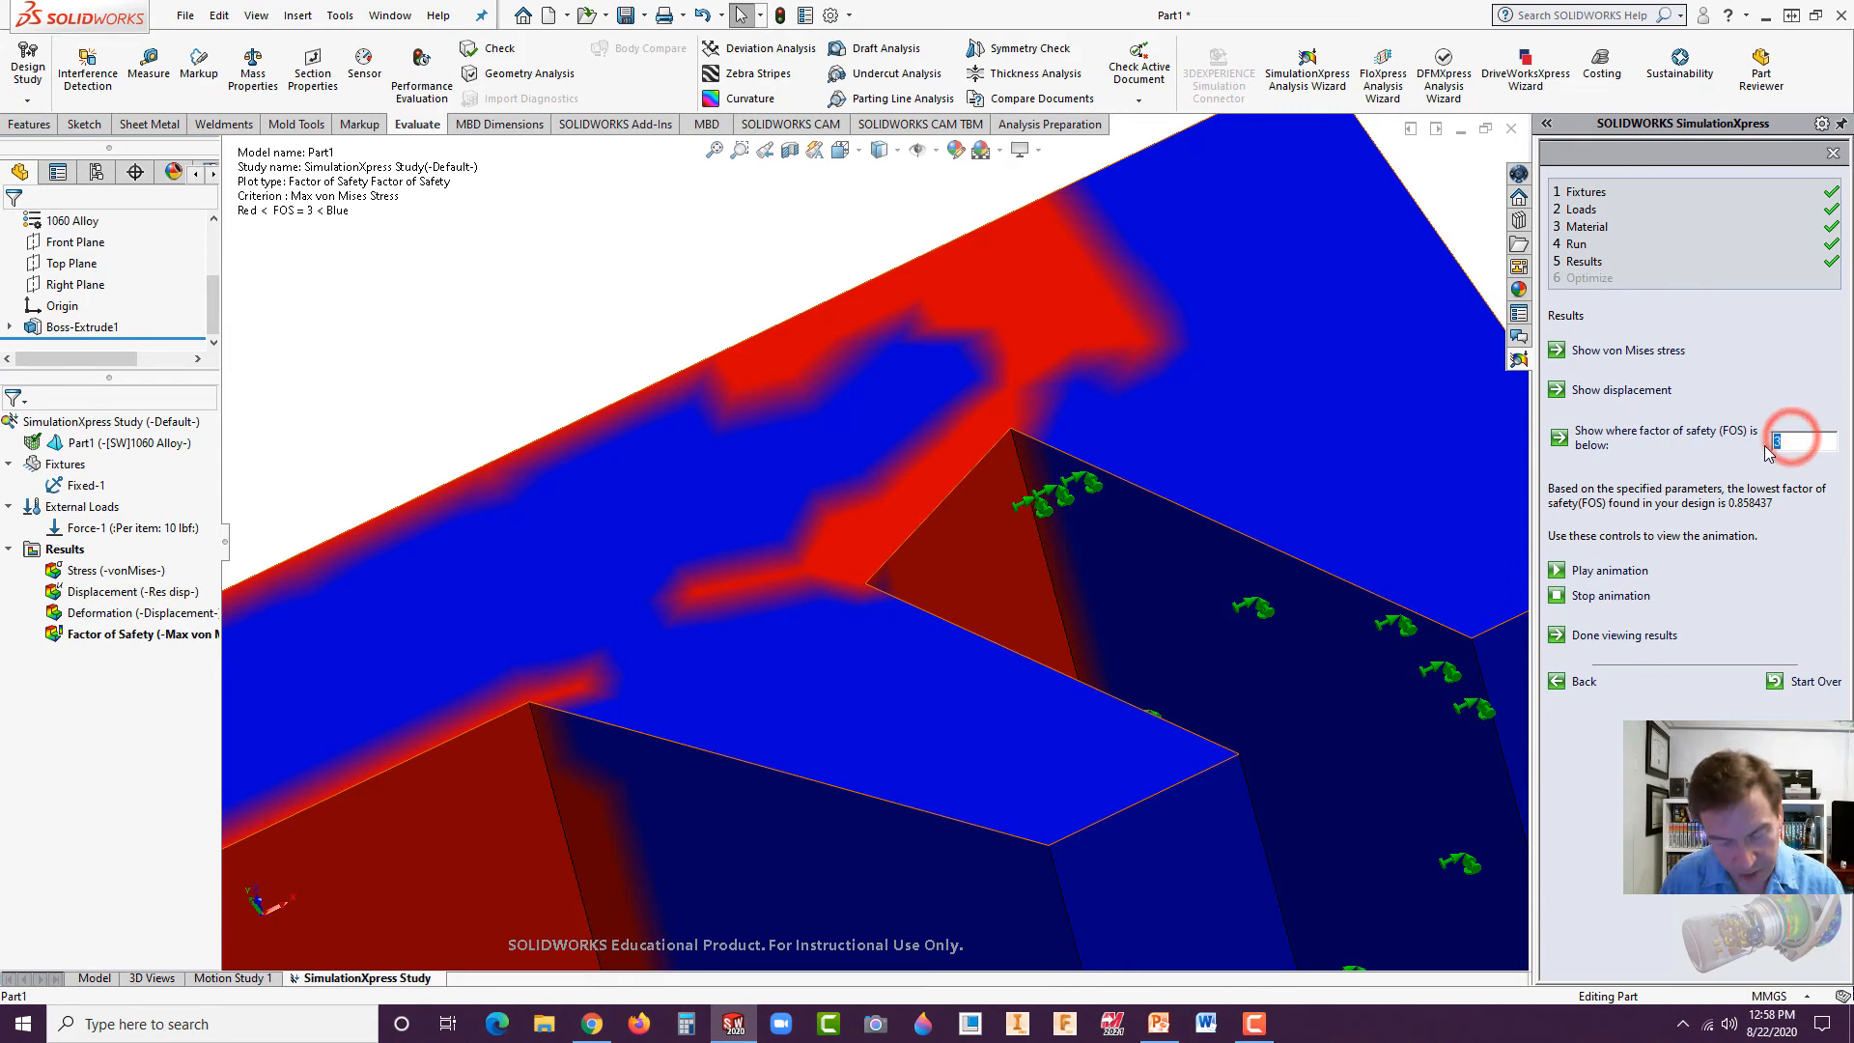
pyautogui.write('2')
pyautogui.press('Return')
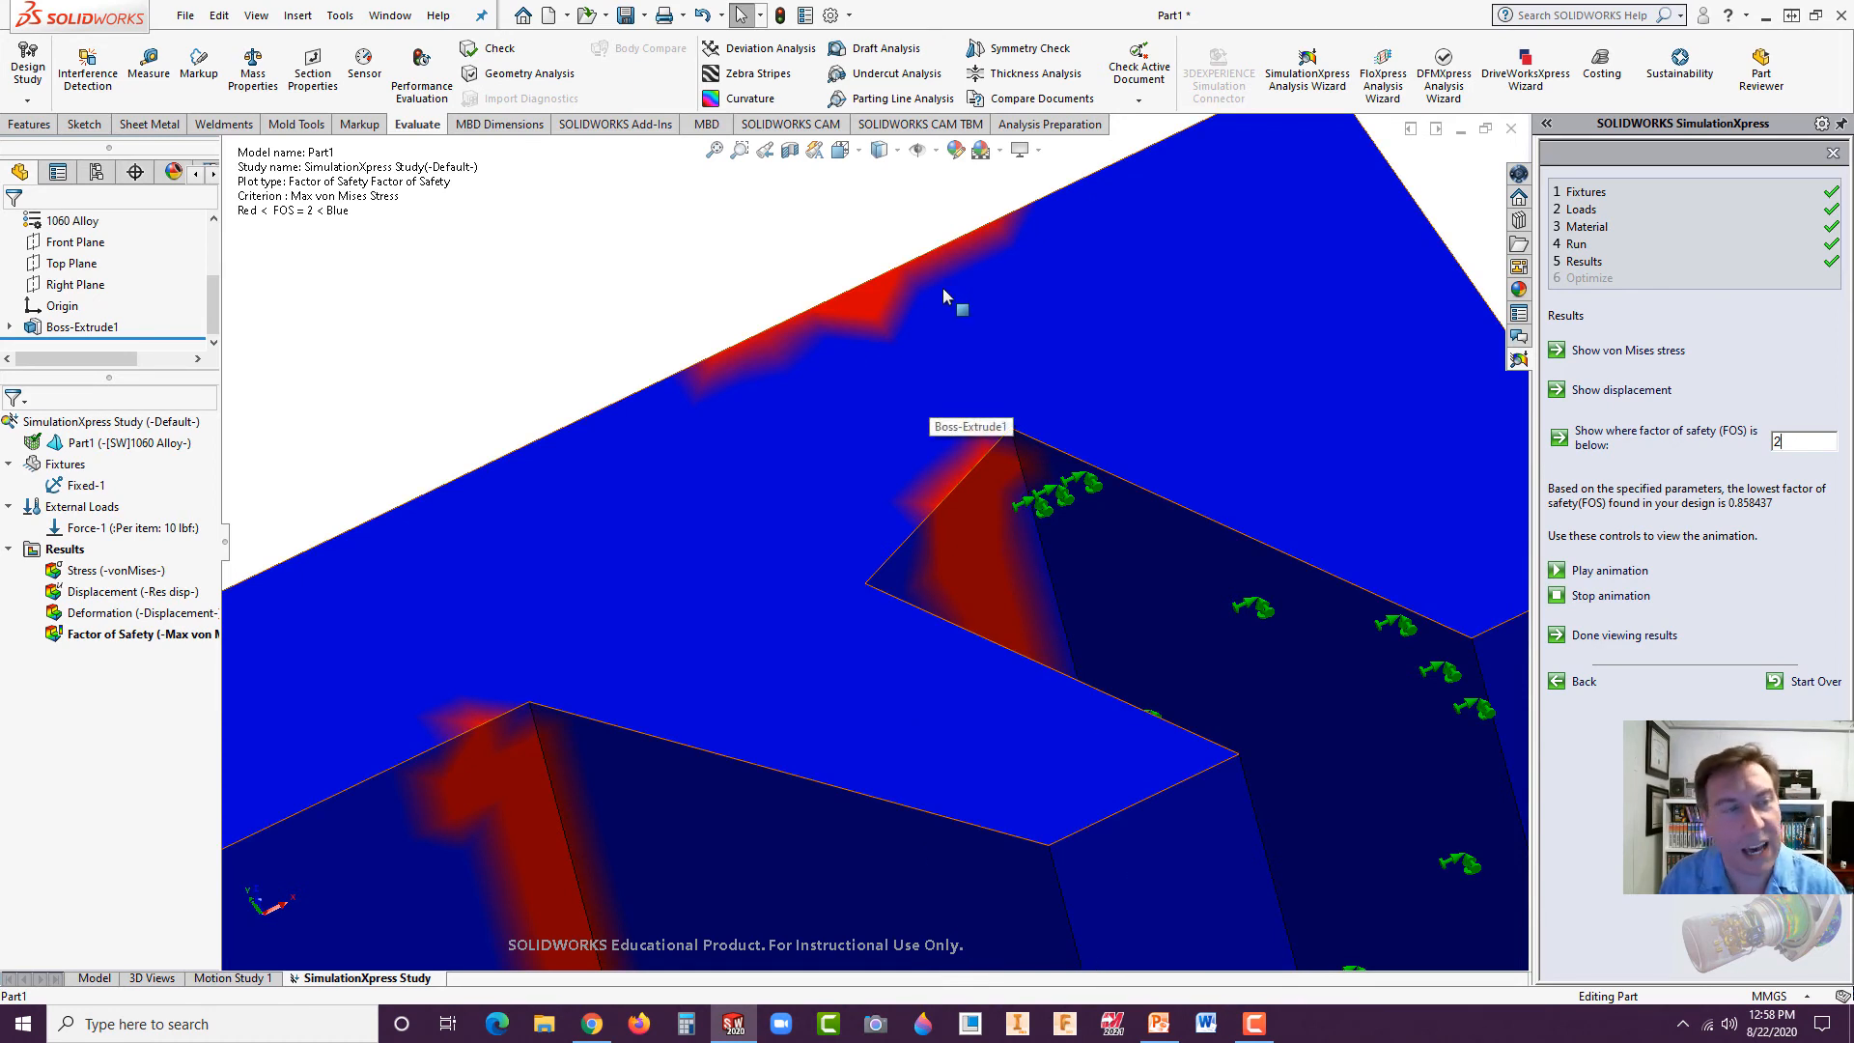
pyautogui.doubleClick(1799, 442)
pyautogui.write('3')
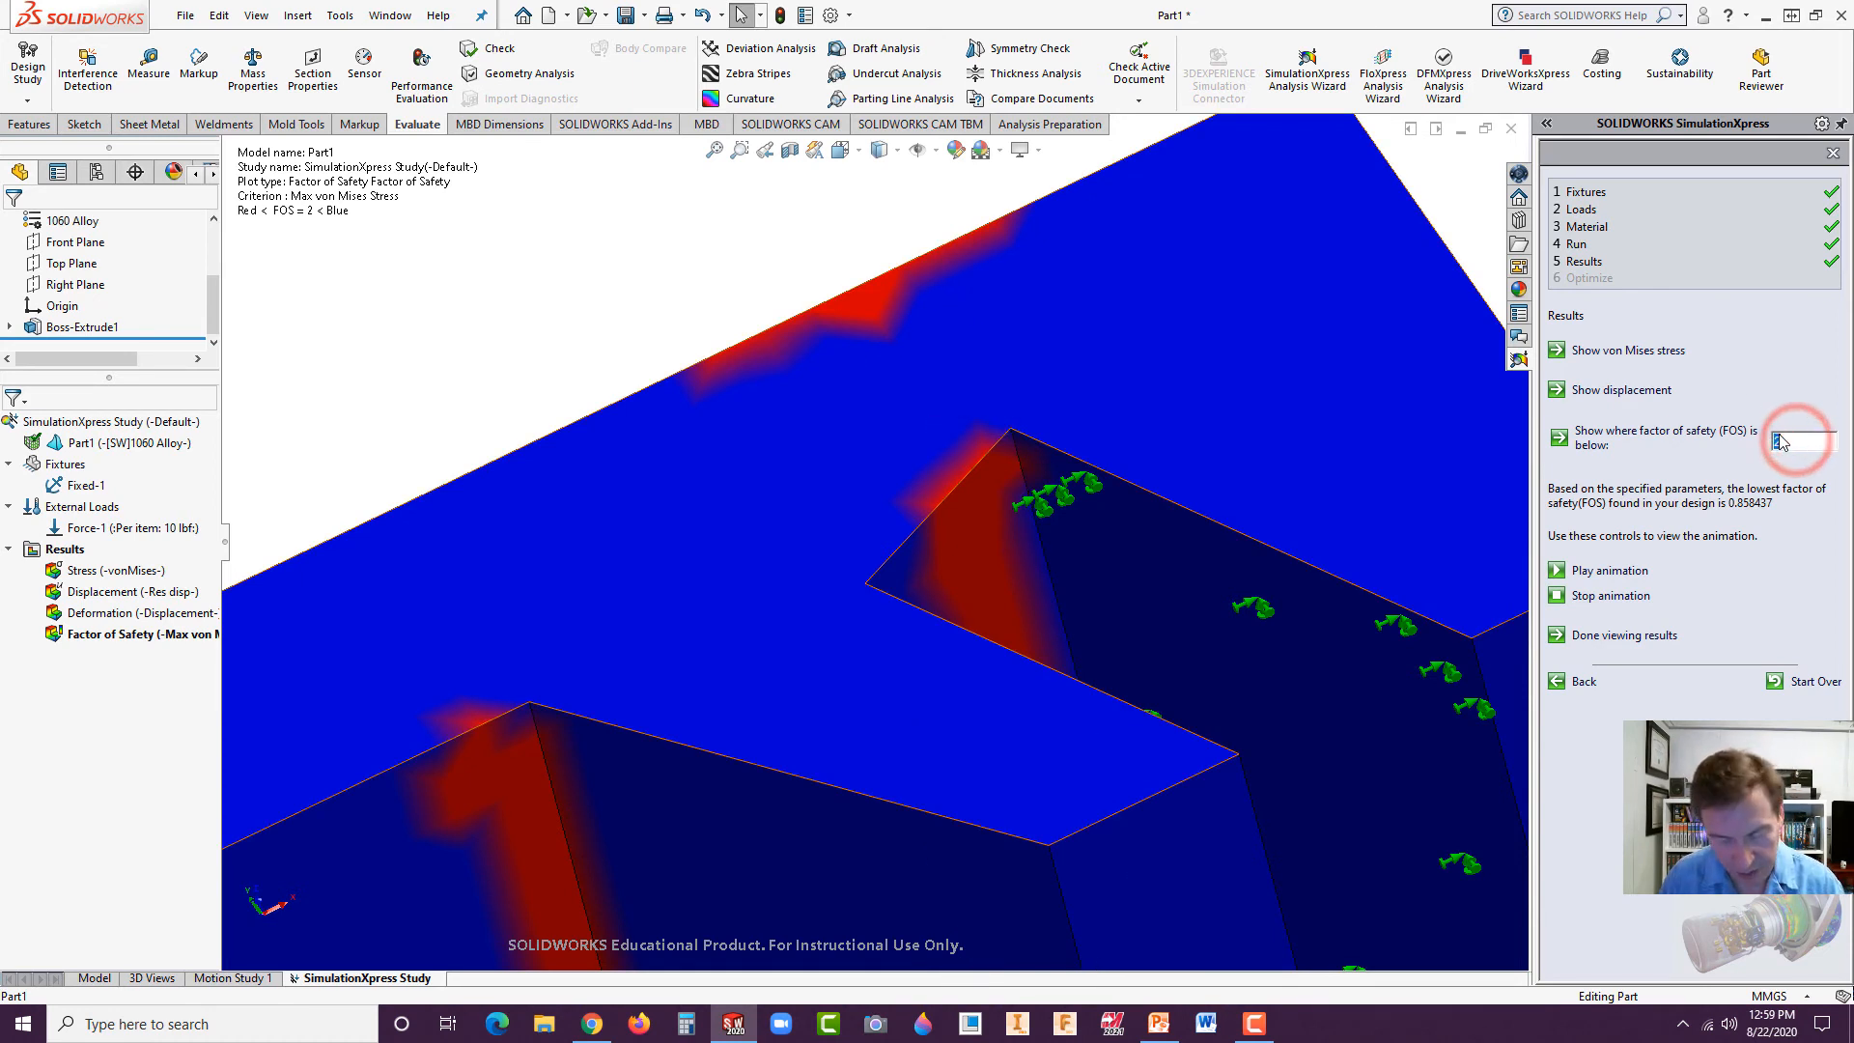
pyautogui.press('Return')
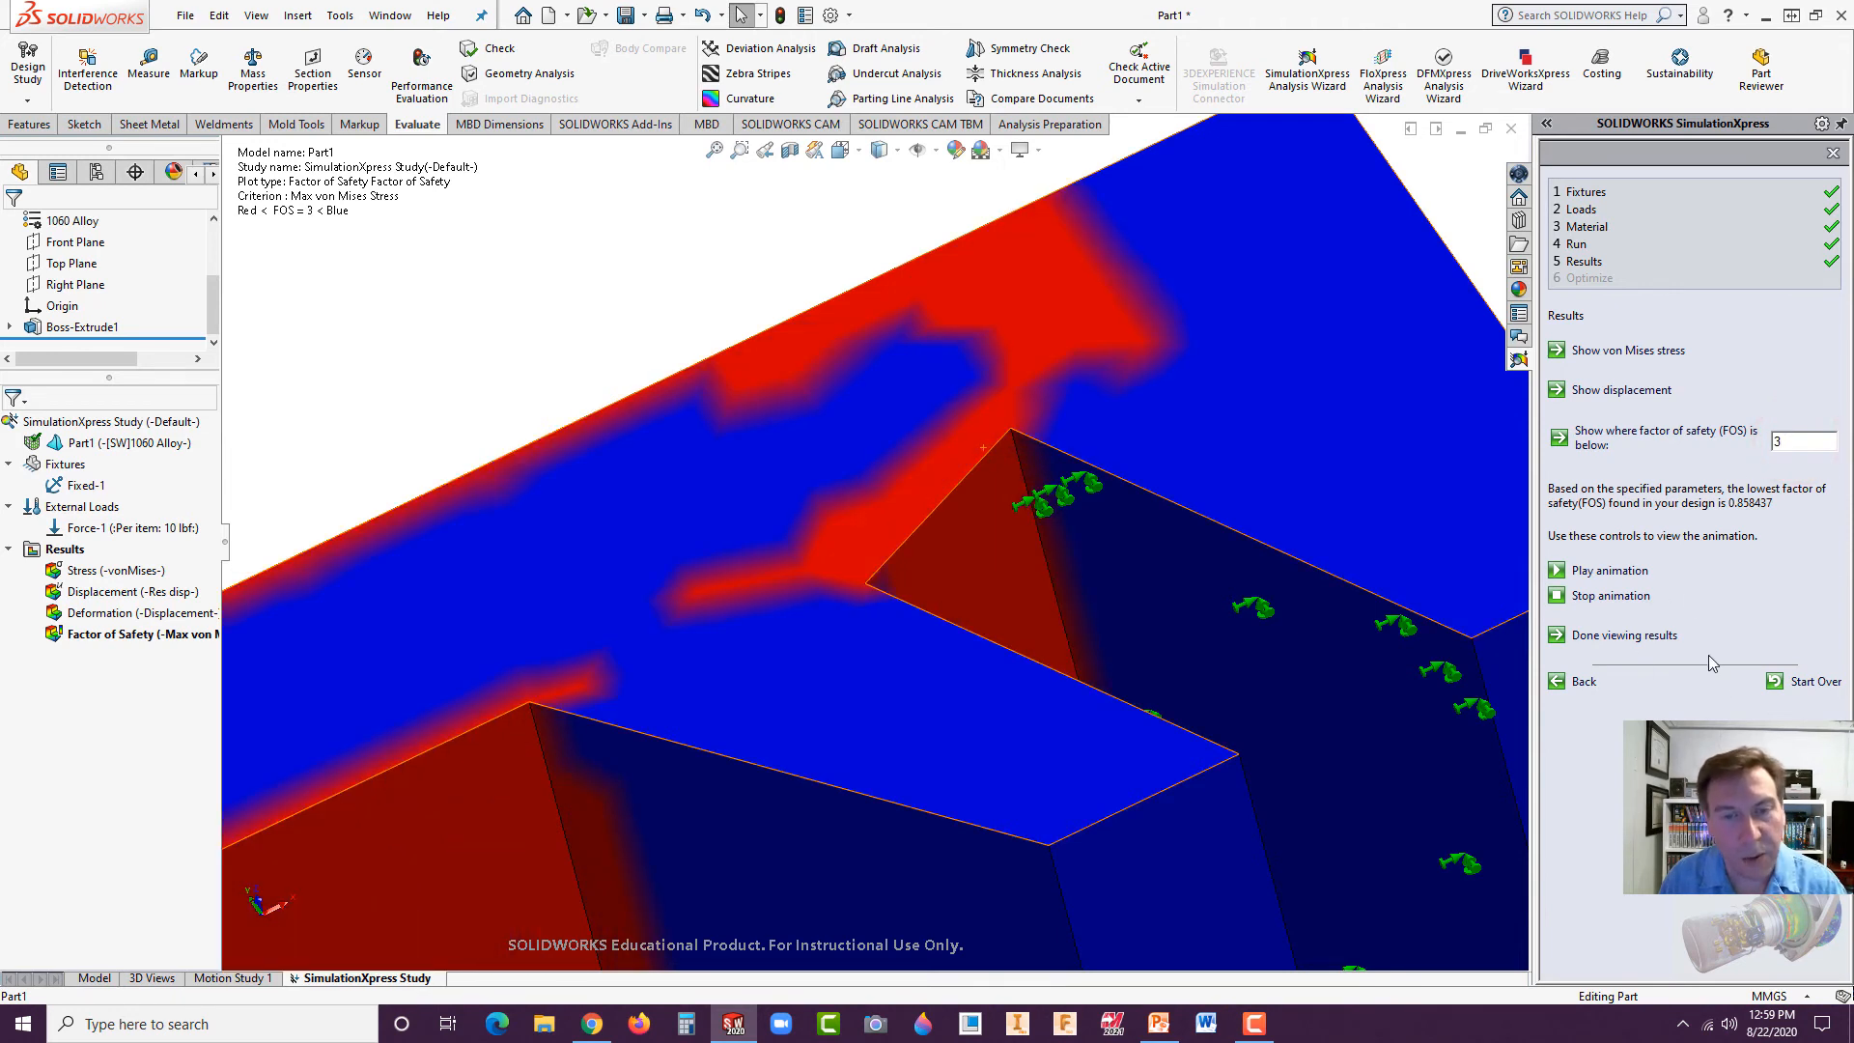
# Show the von Mises plot and rotate toward the notch, peaking at 3.212e+01 MPa.
pyautogui.click(1630, 350)
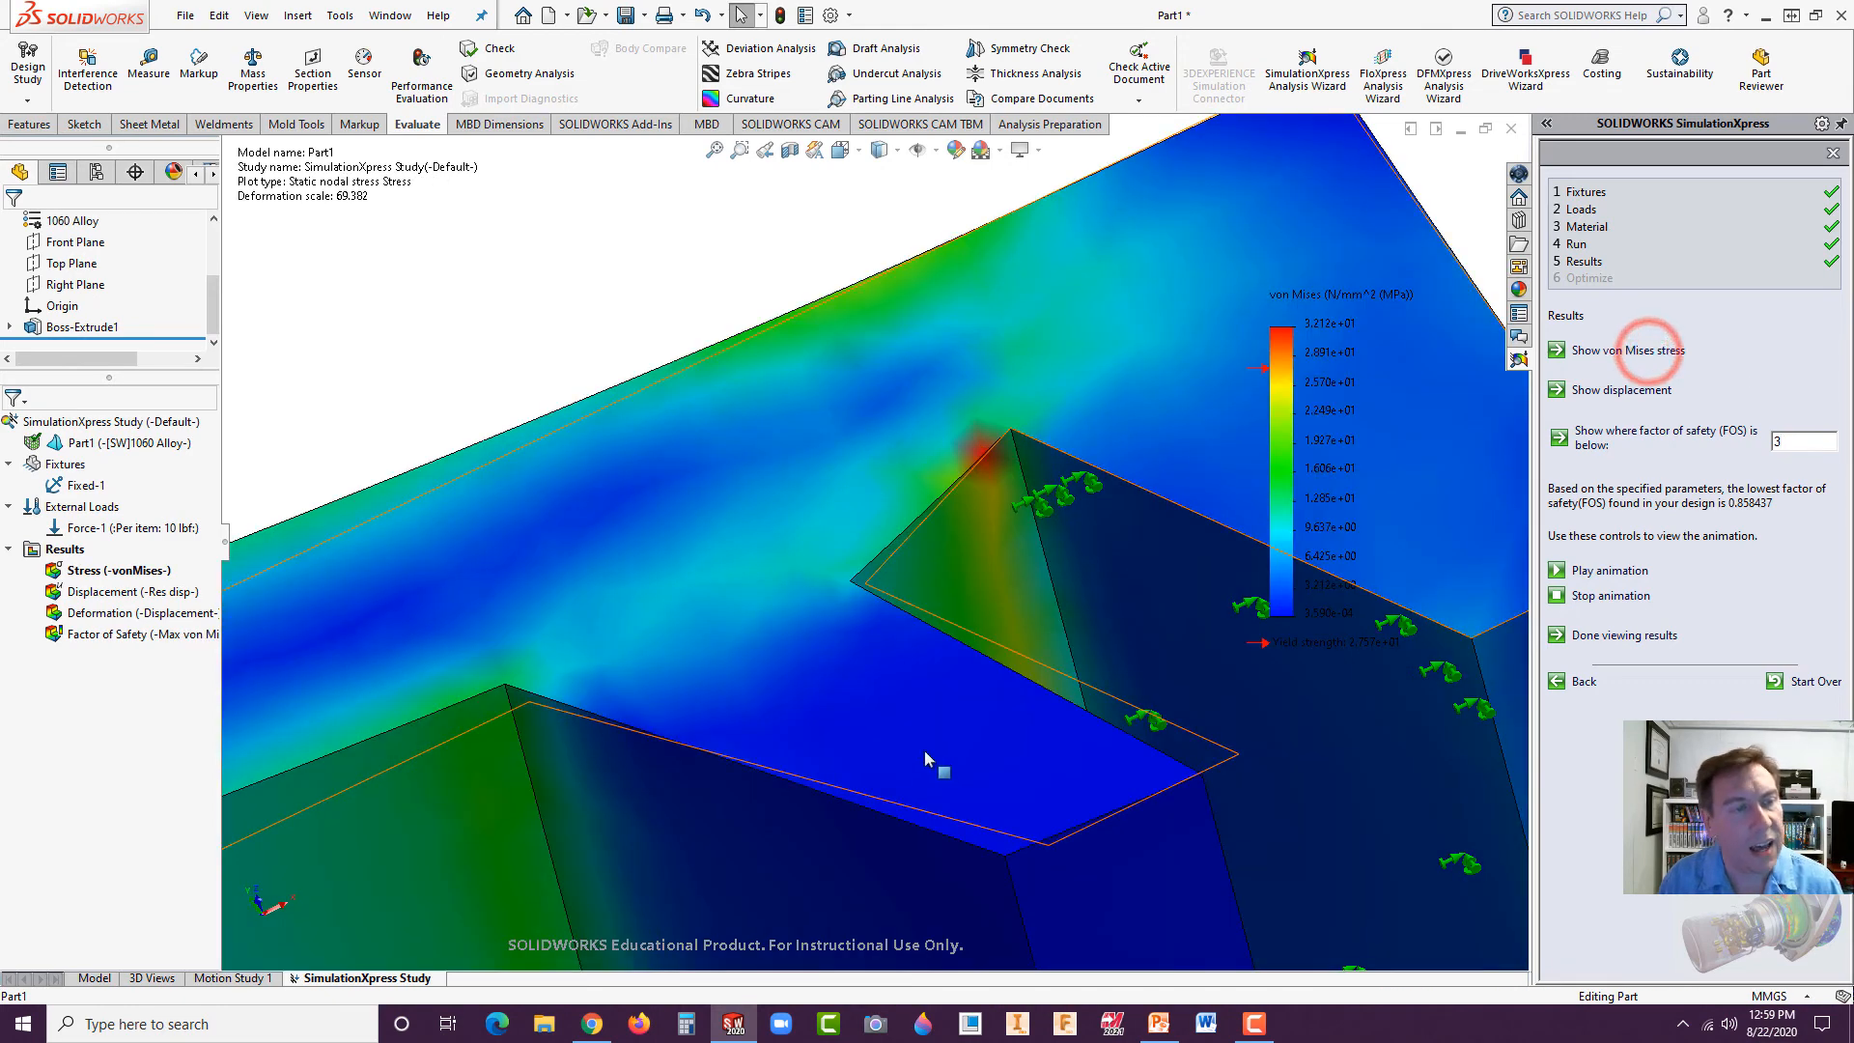
pyautogui.scroll(5, 924, 749)
pyautogui.scroll(-4, 615, 886)
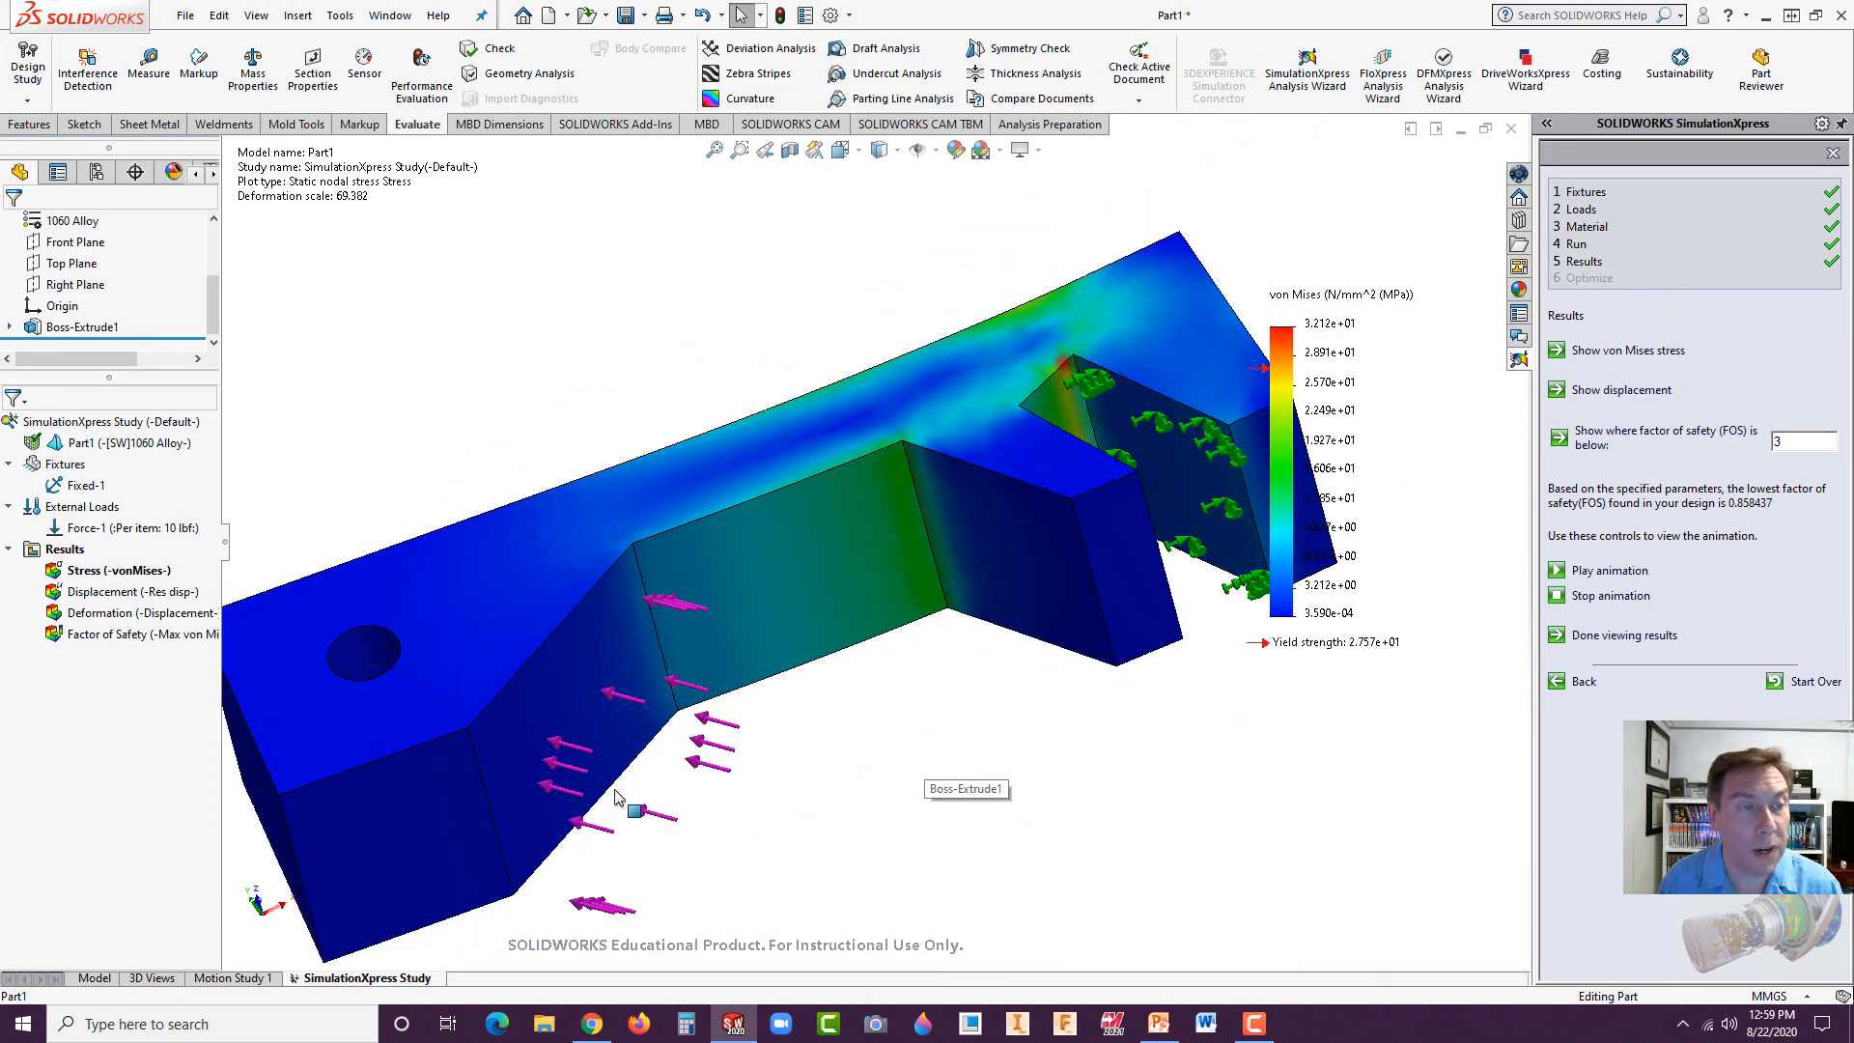
pyautogui.scroll(3, 954, 660)
pyautogui.scroll(-1, 1105, 566)
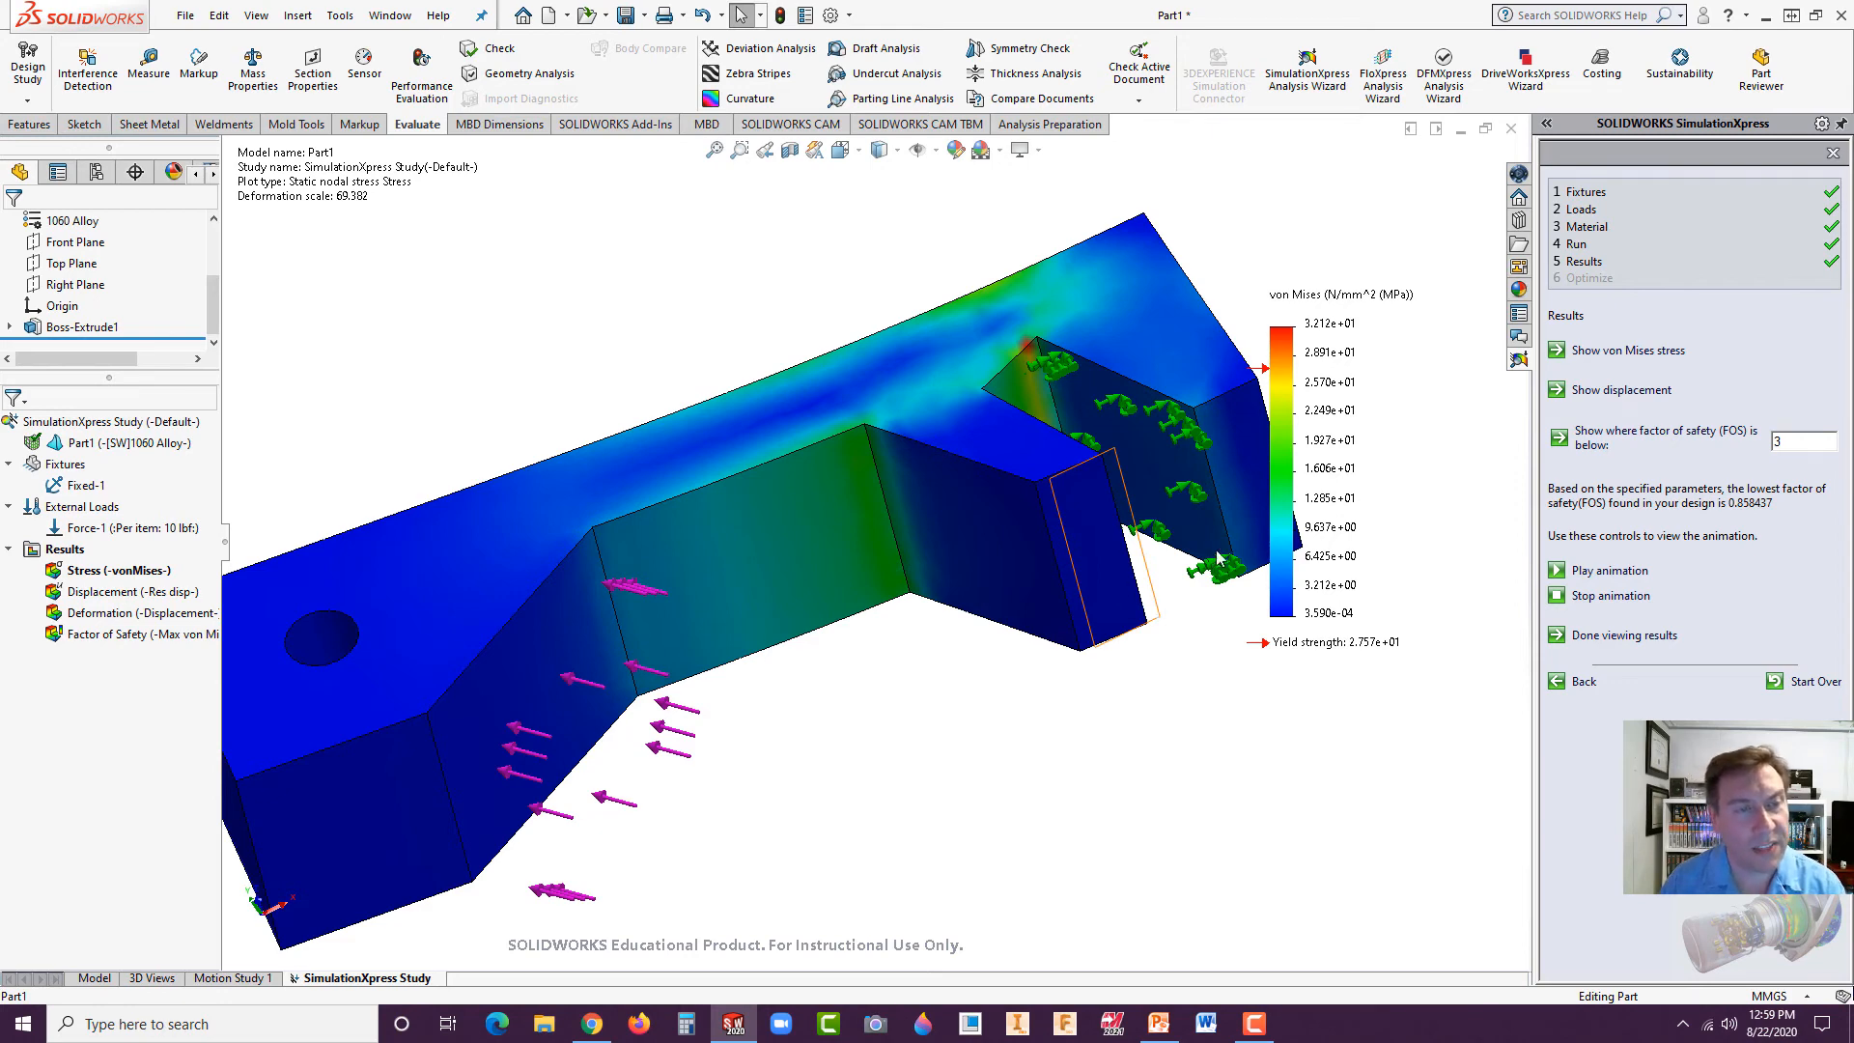
pyautogui.scroll(2, 1118, 584)
pyautogui.scroll(-2, 1164, 536)
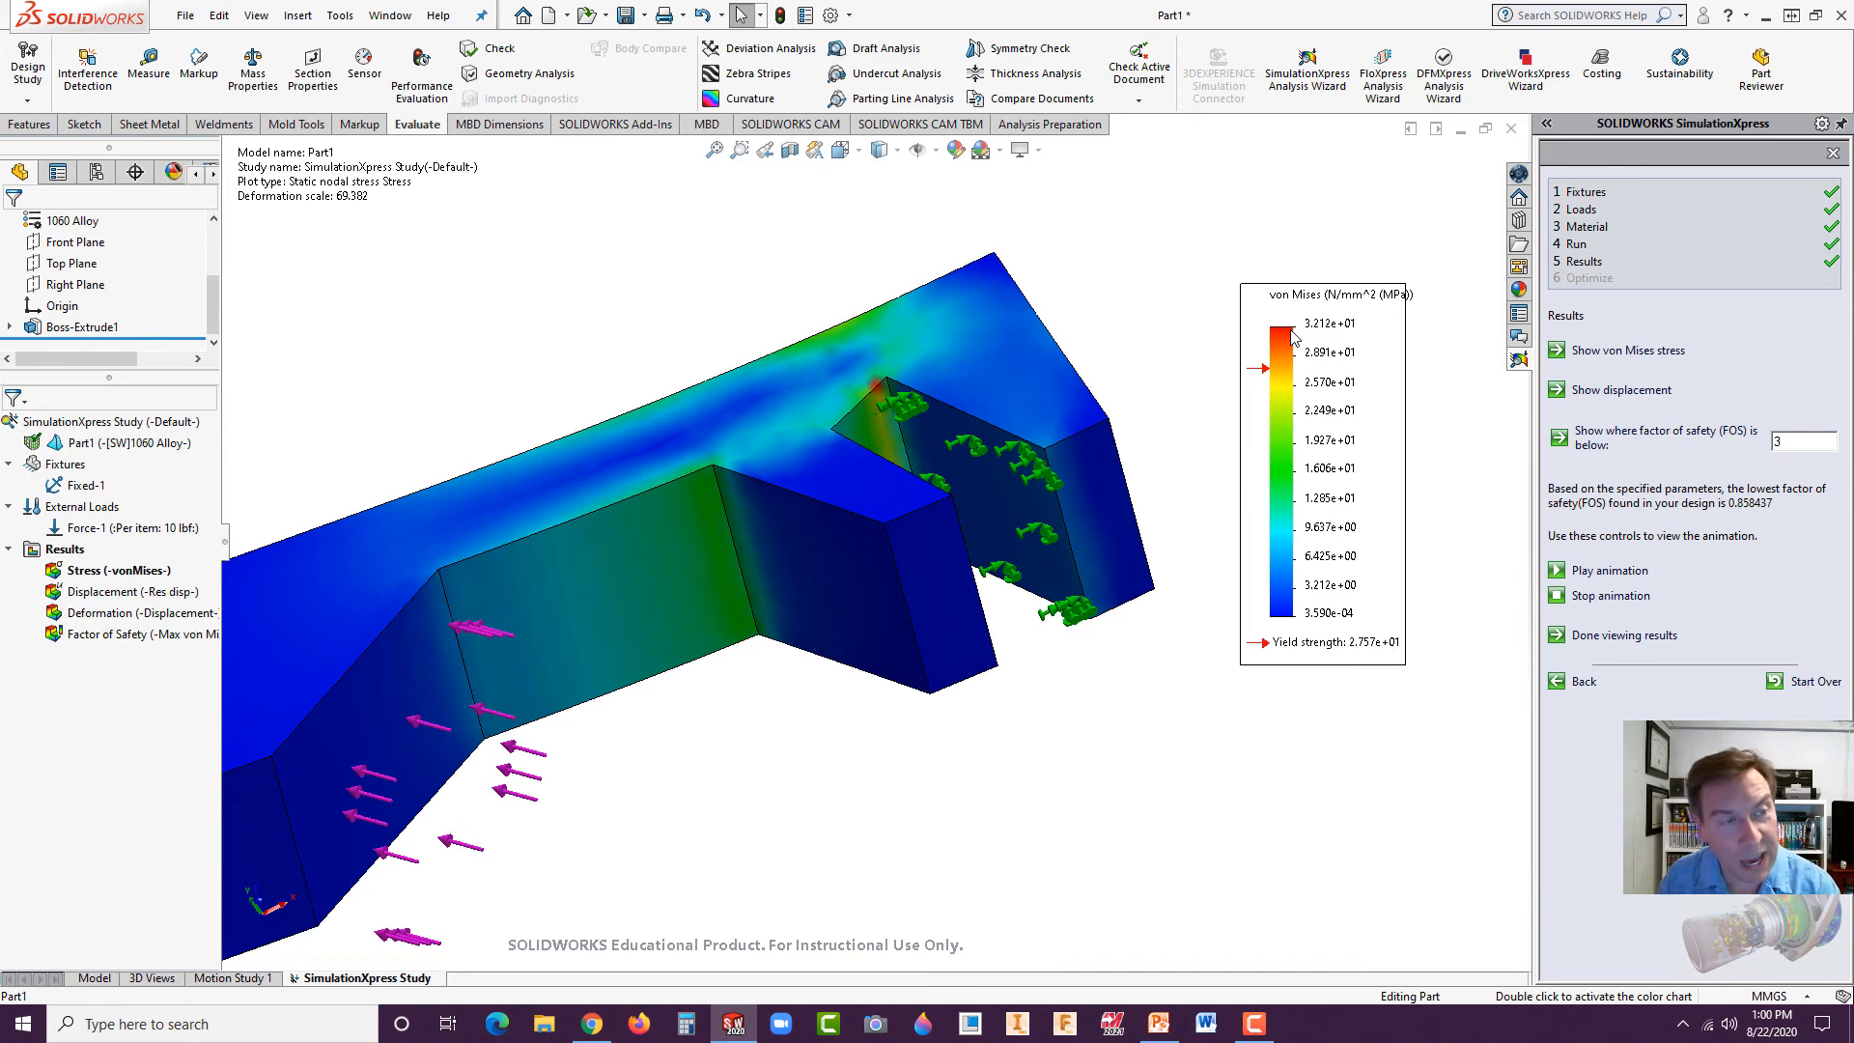
pyautogui.scroll(-5, 763, 434)
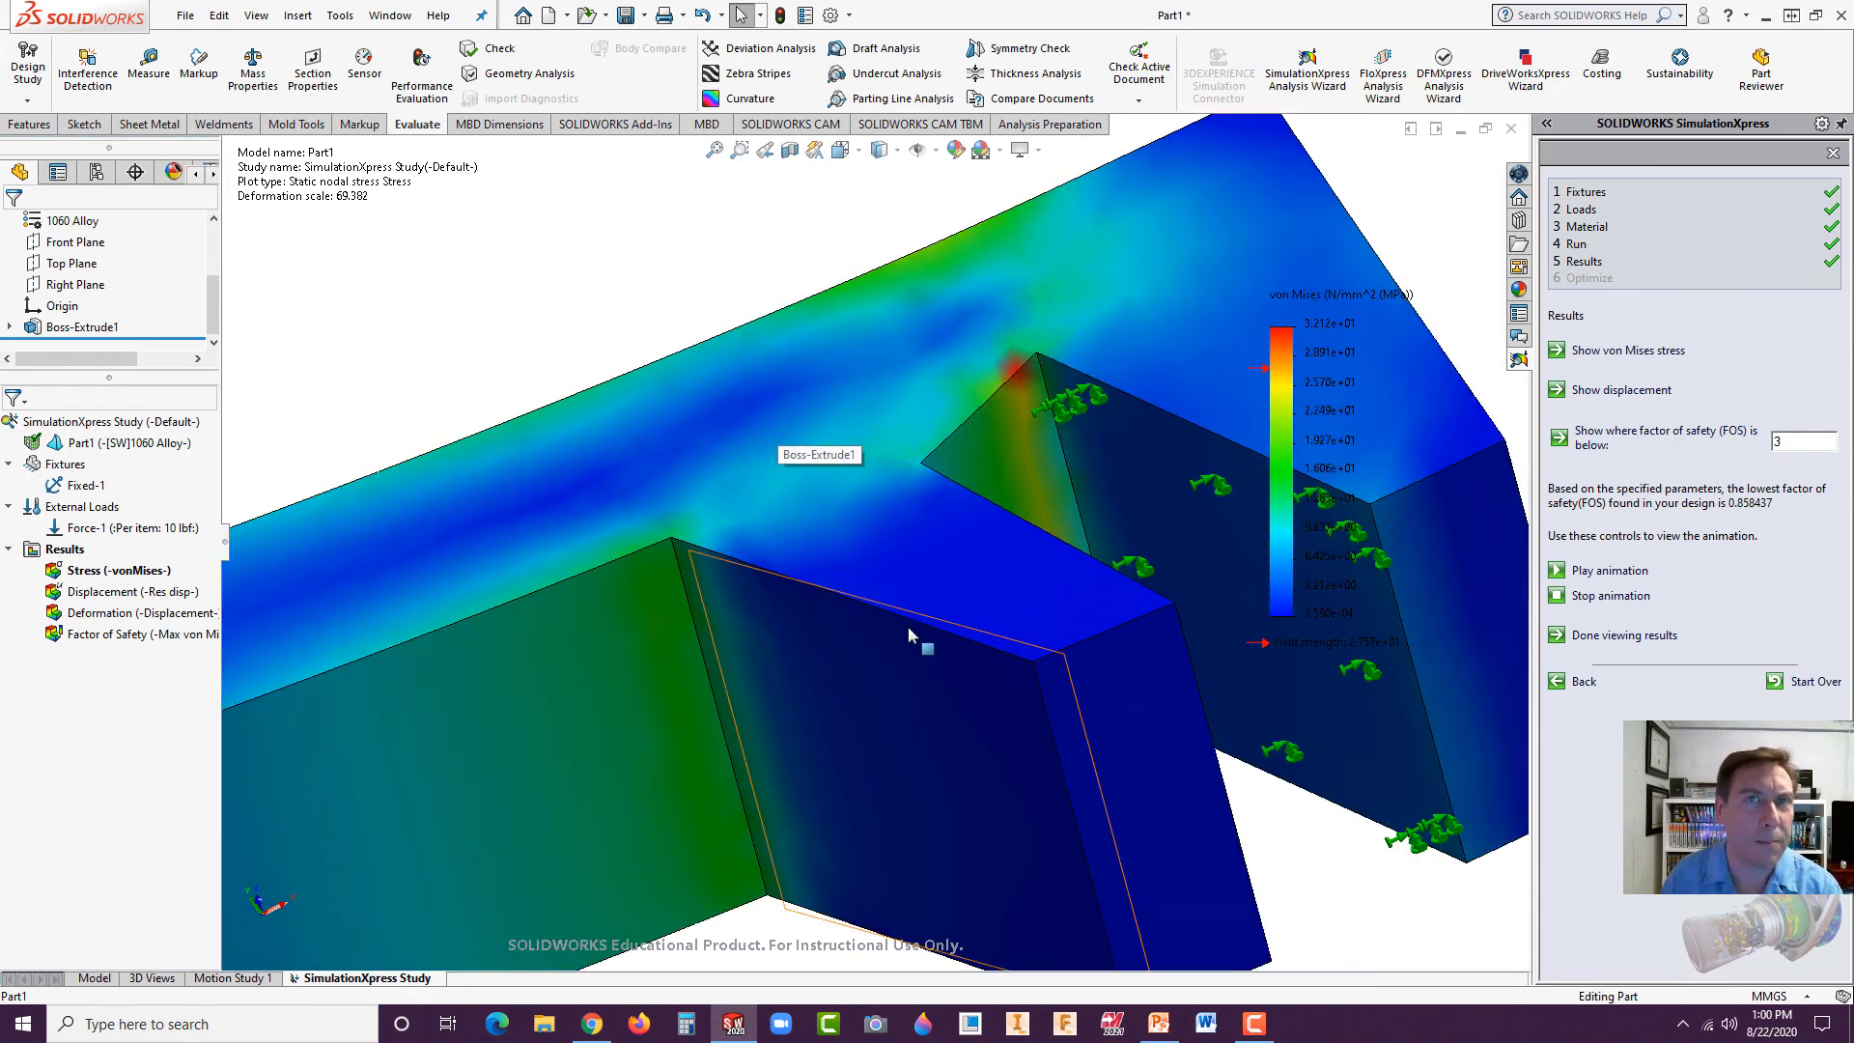
pyautogui.scroll(5, 908, 631)
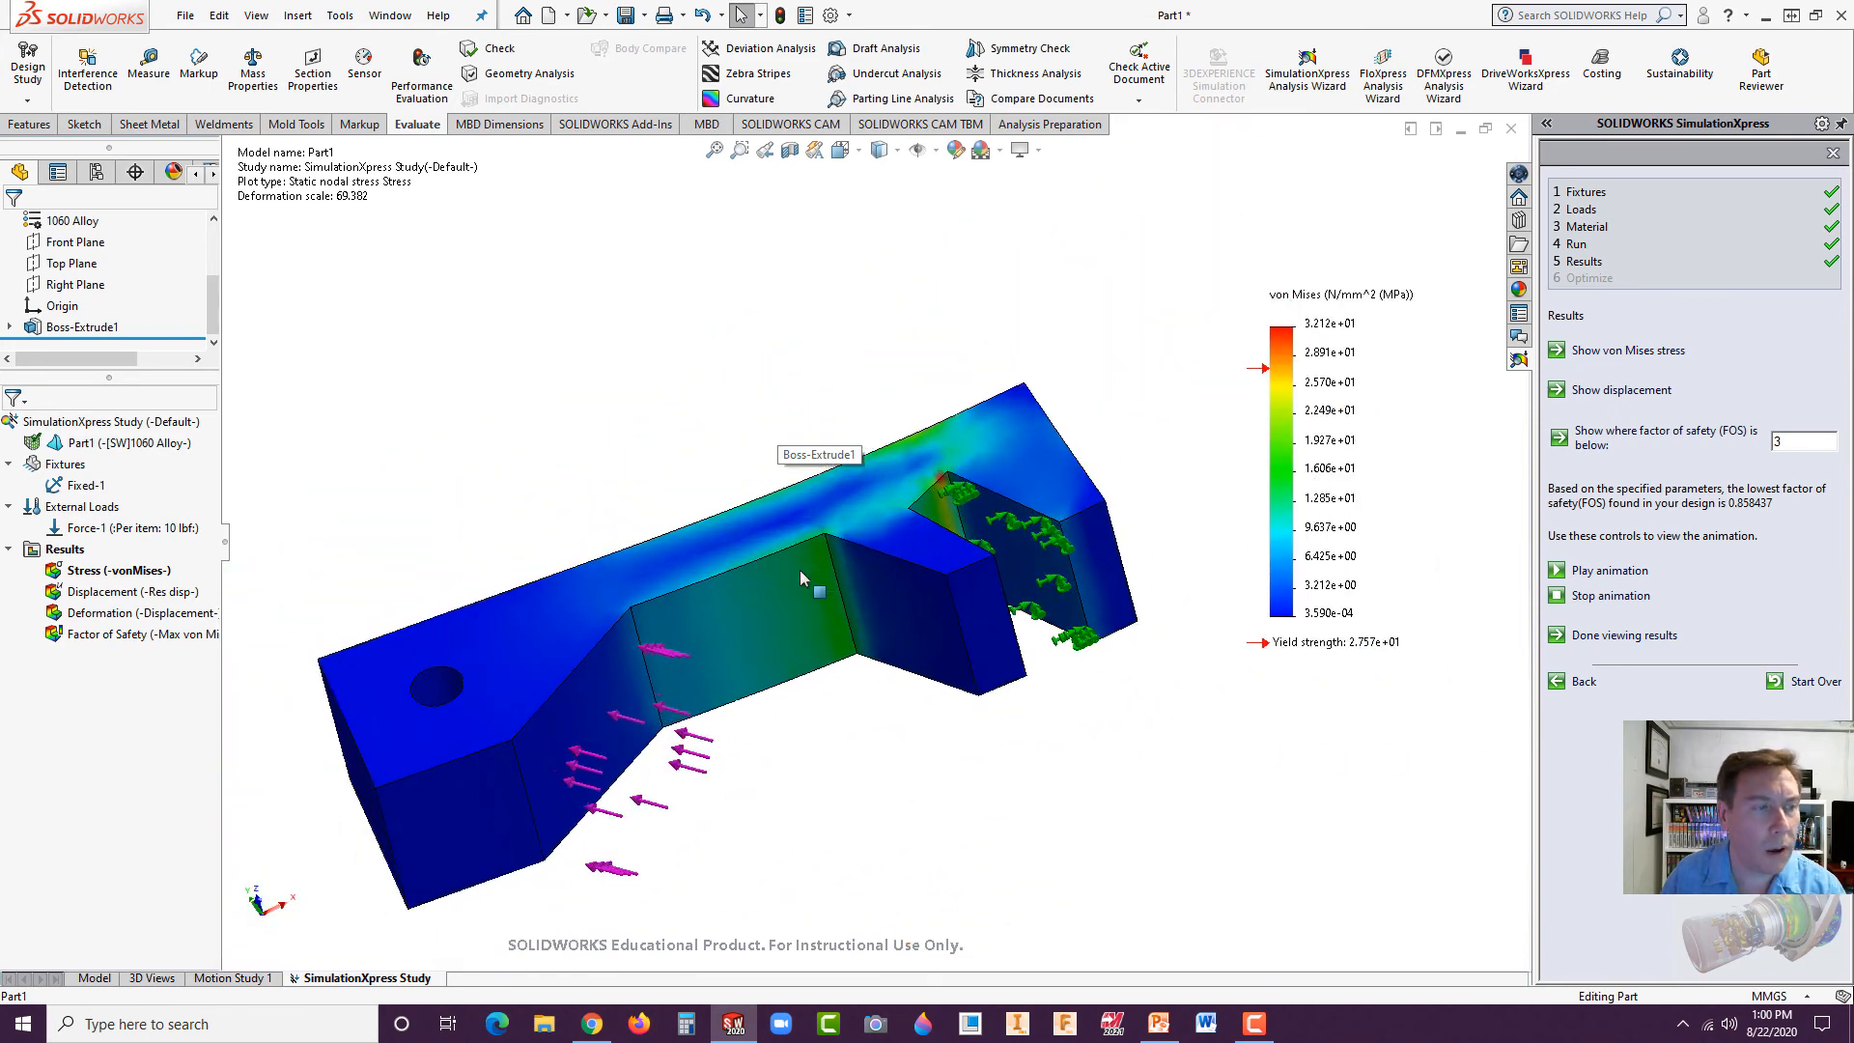
pyautogui.moveTo(801, 571); pyautogui.dragTo(920, 562, button='middle')
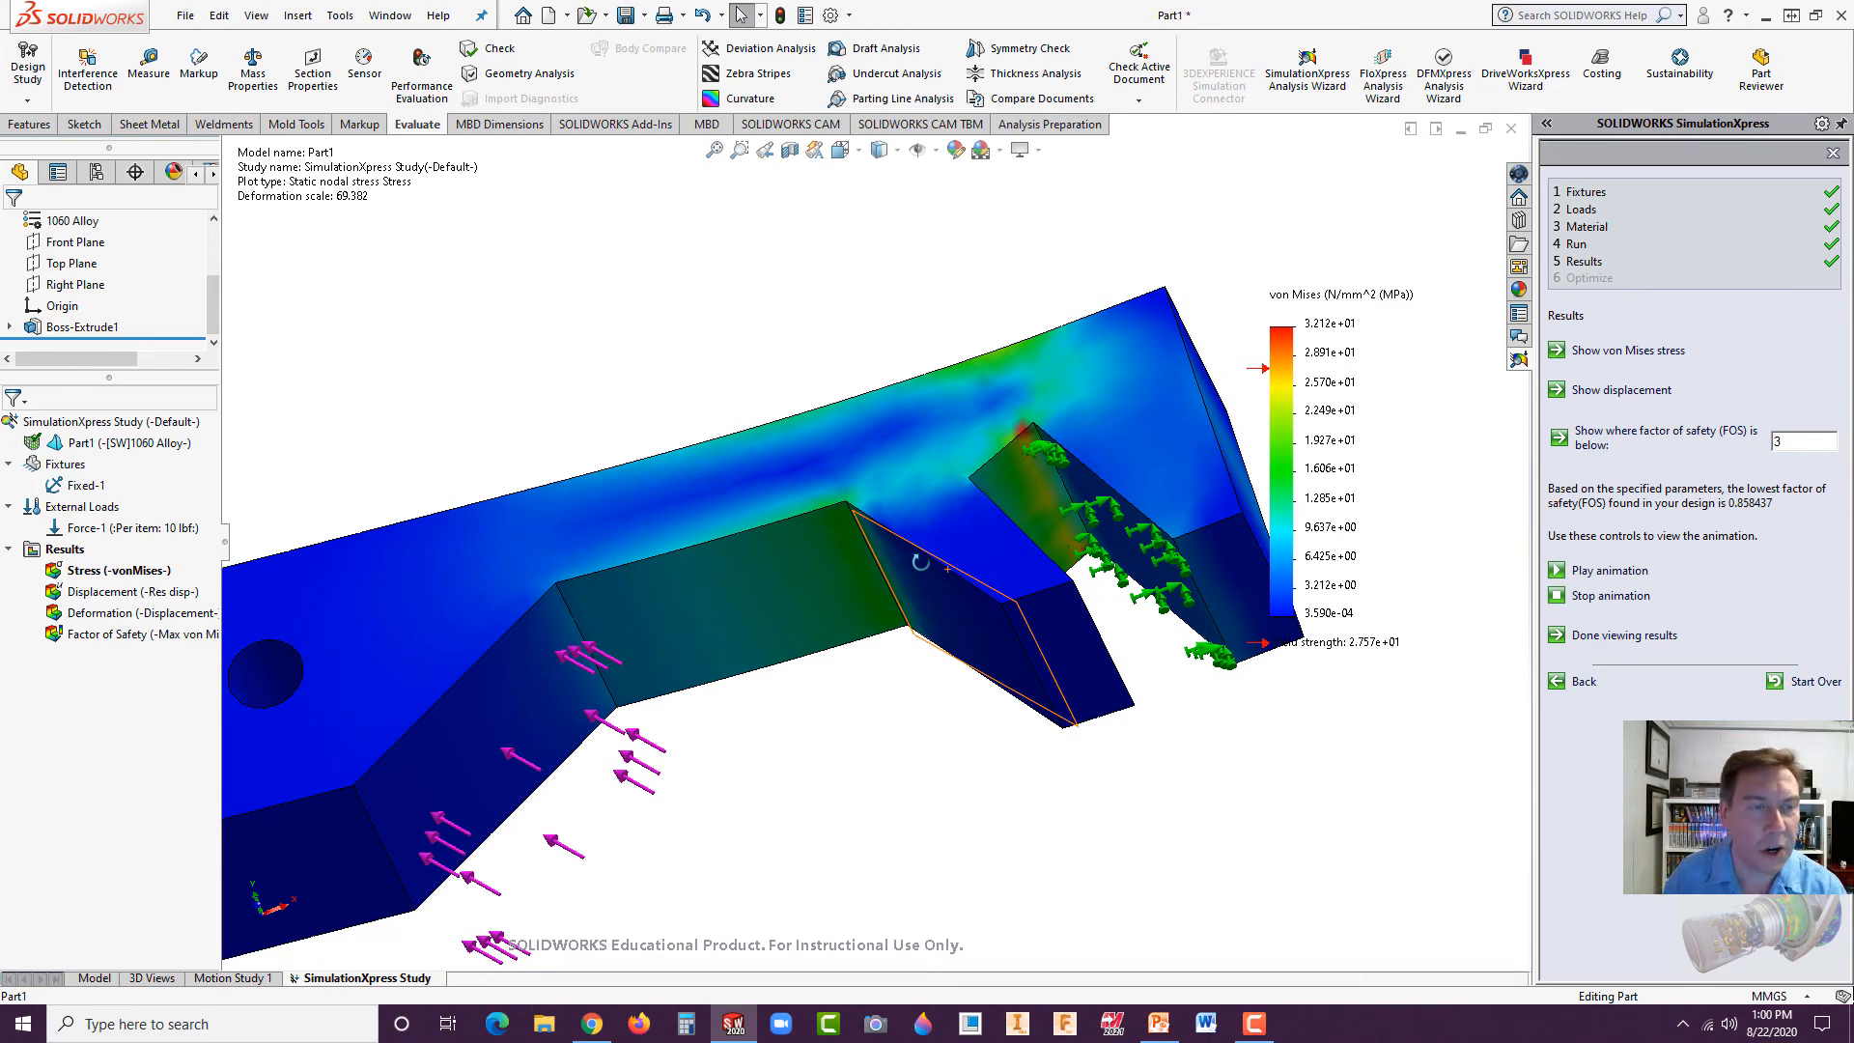
pyautogui.scroll(2, 917, 588)
pyautogui.scroll(-1, 1014, 529)
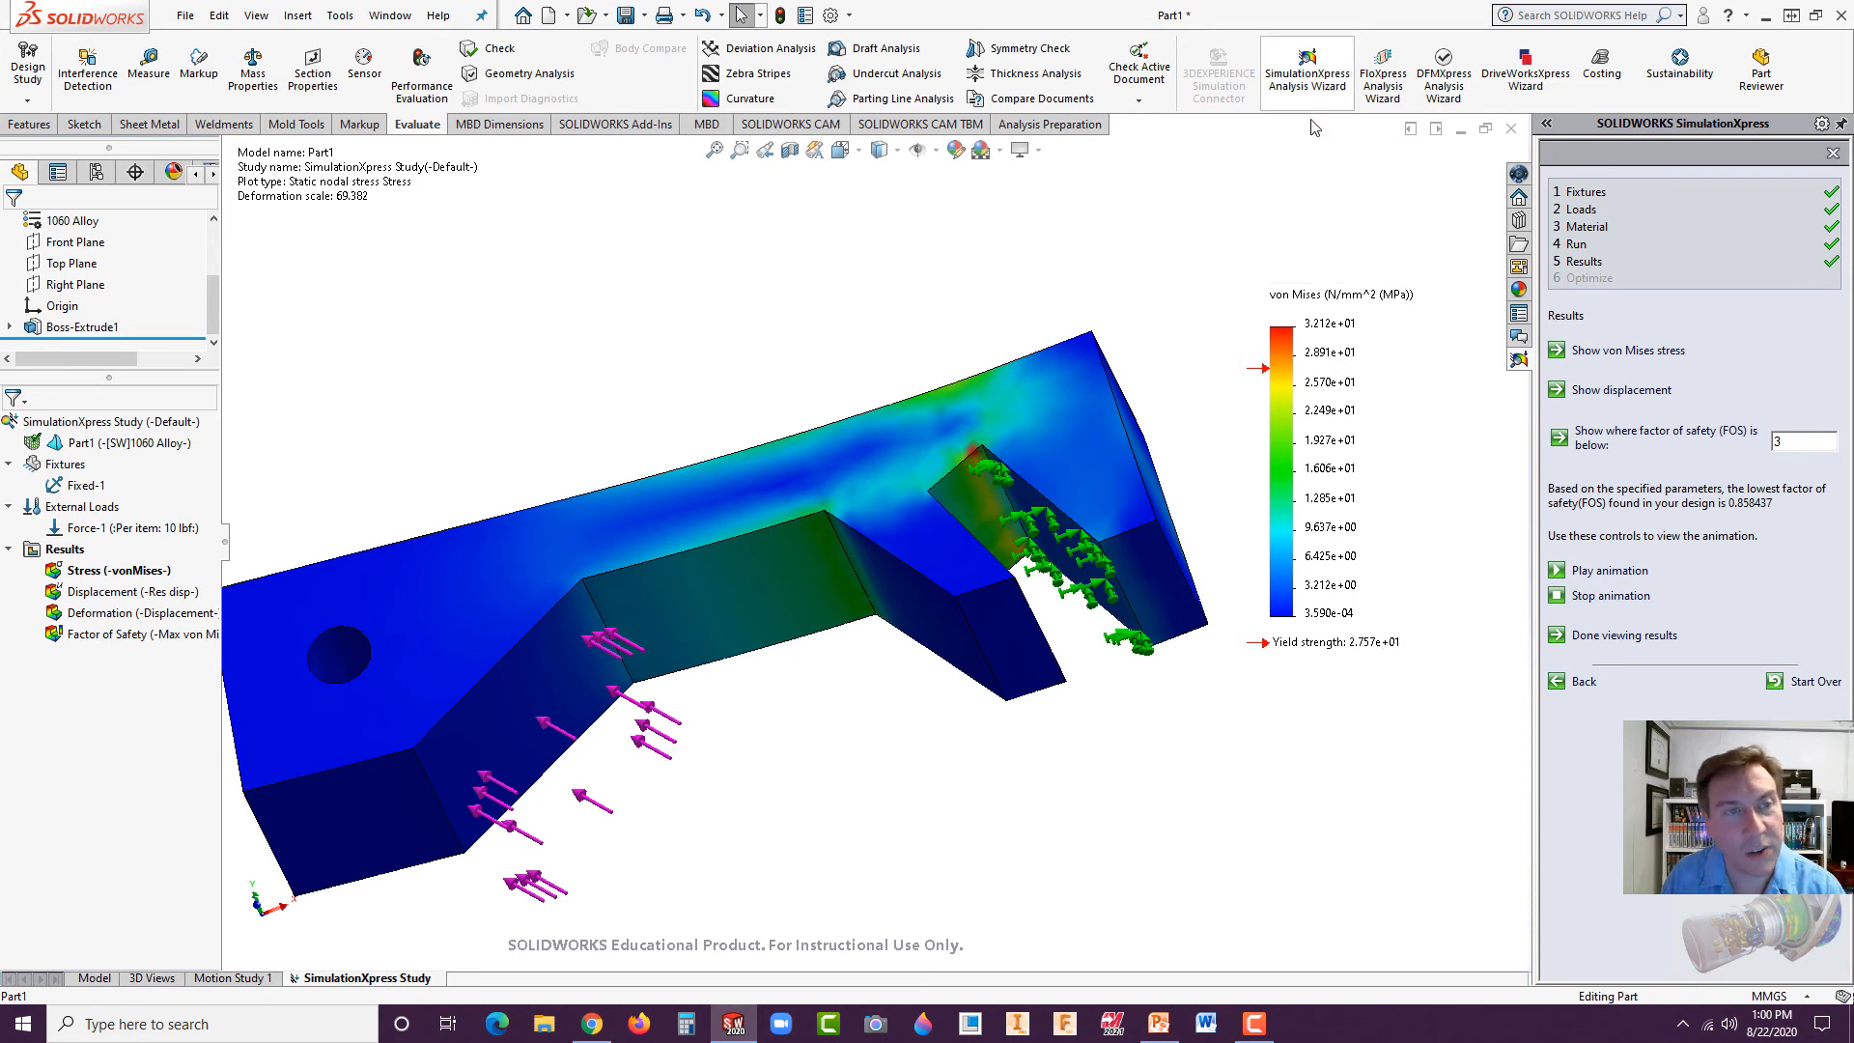
pyautogui.click(1274, 172)
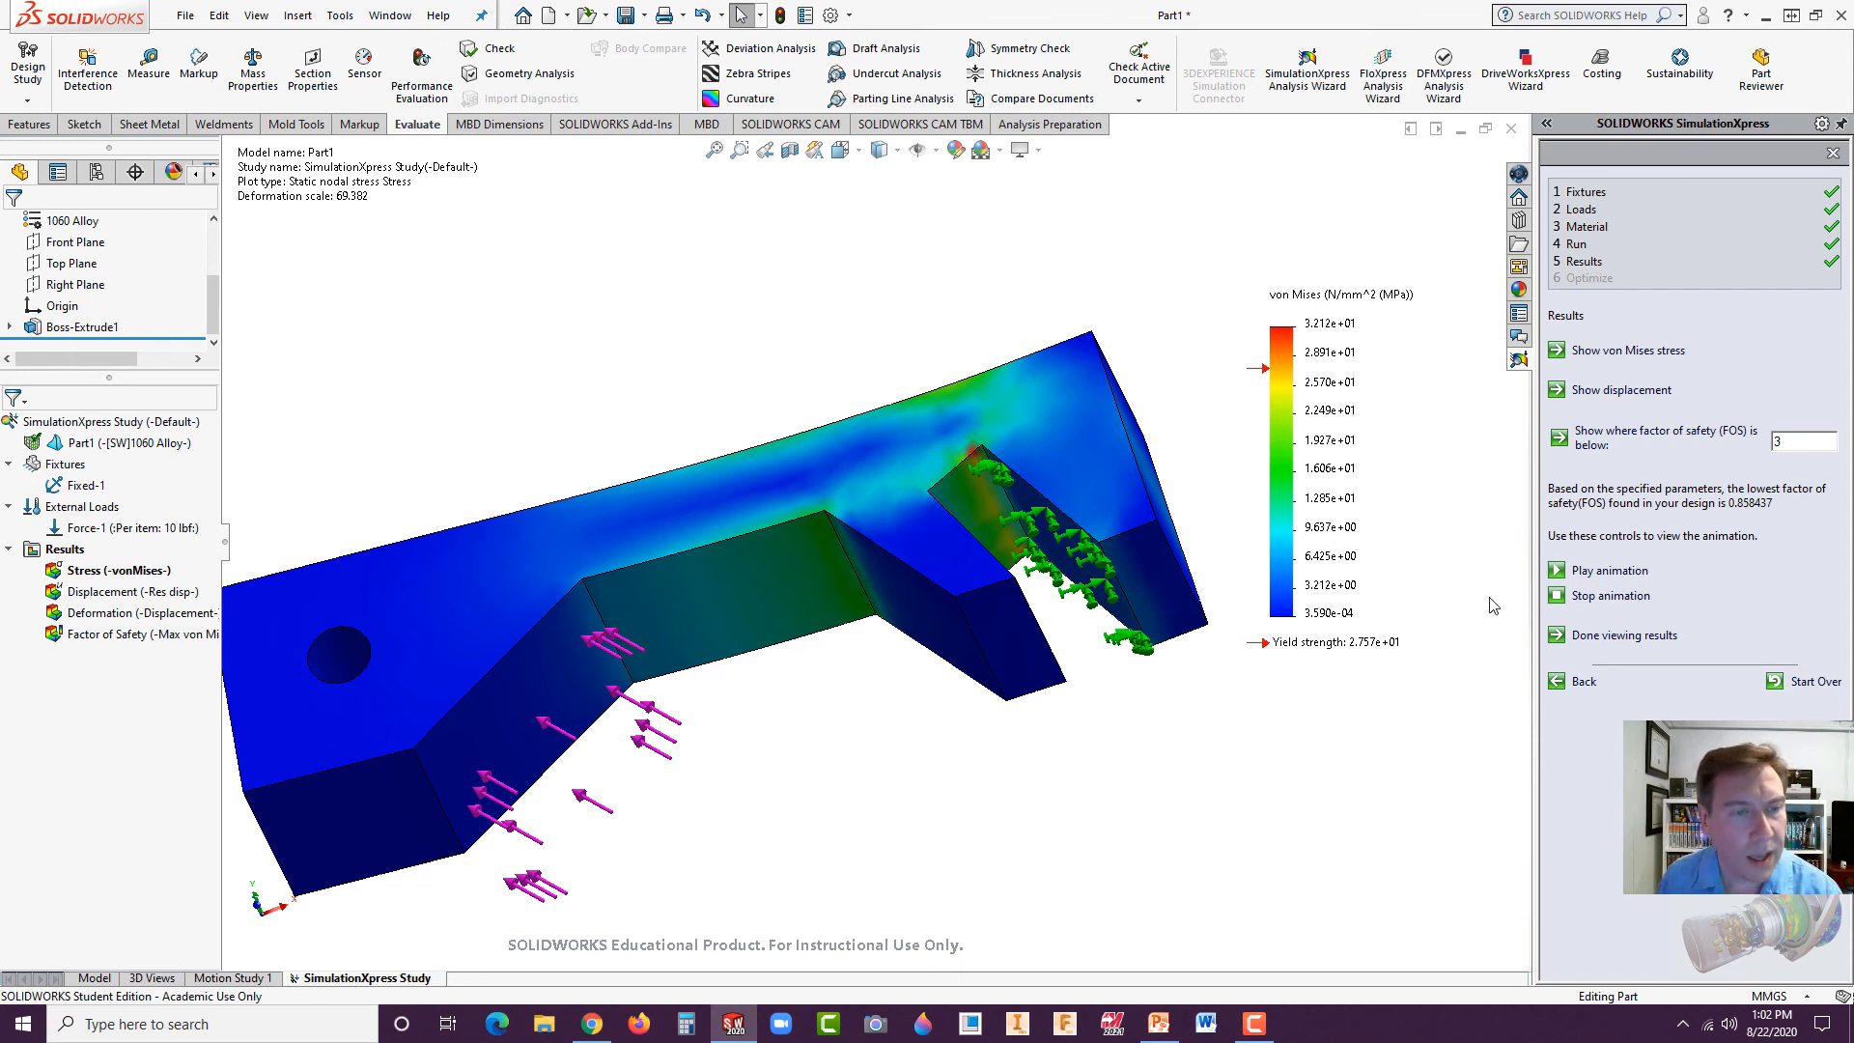
pyautogui.scroll(1, 1029, 674)
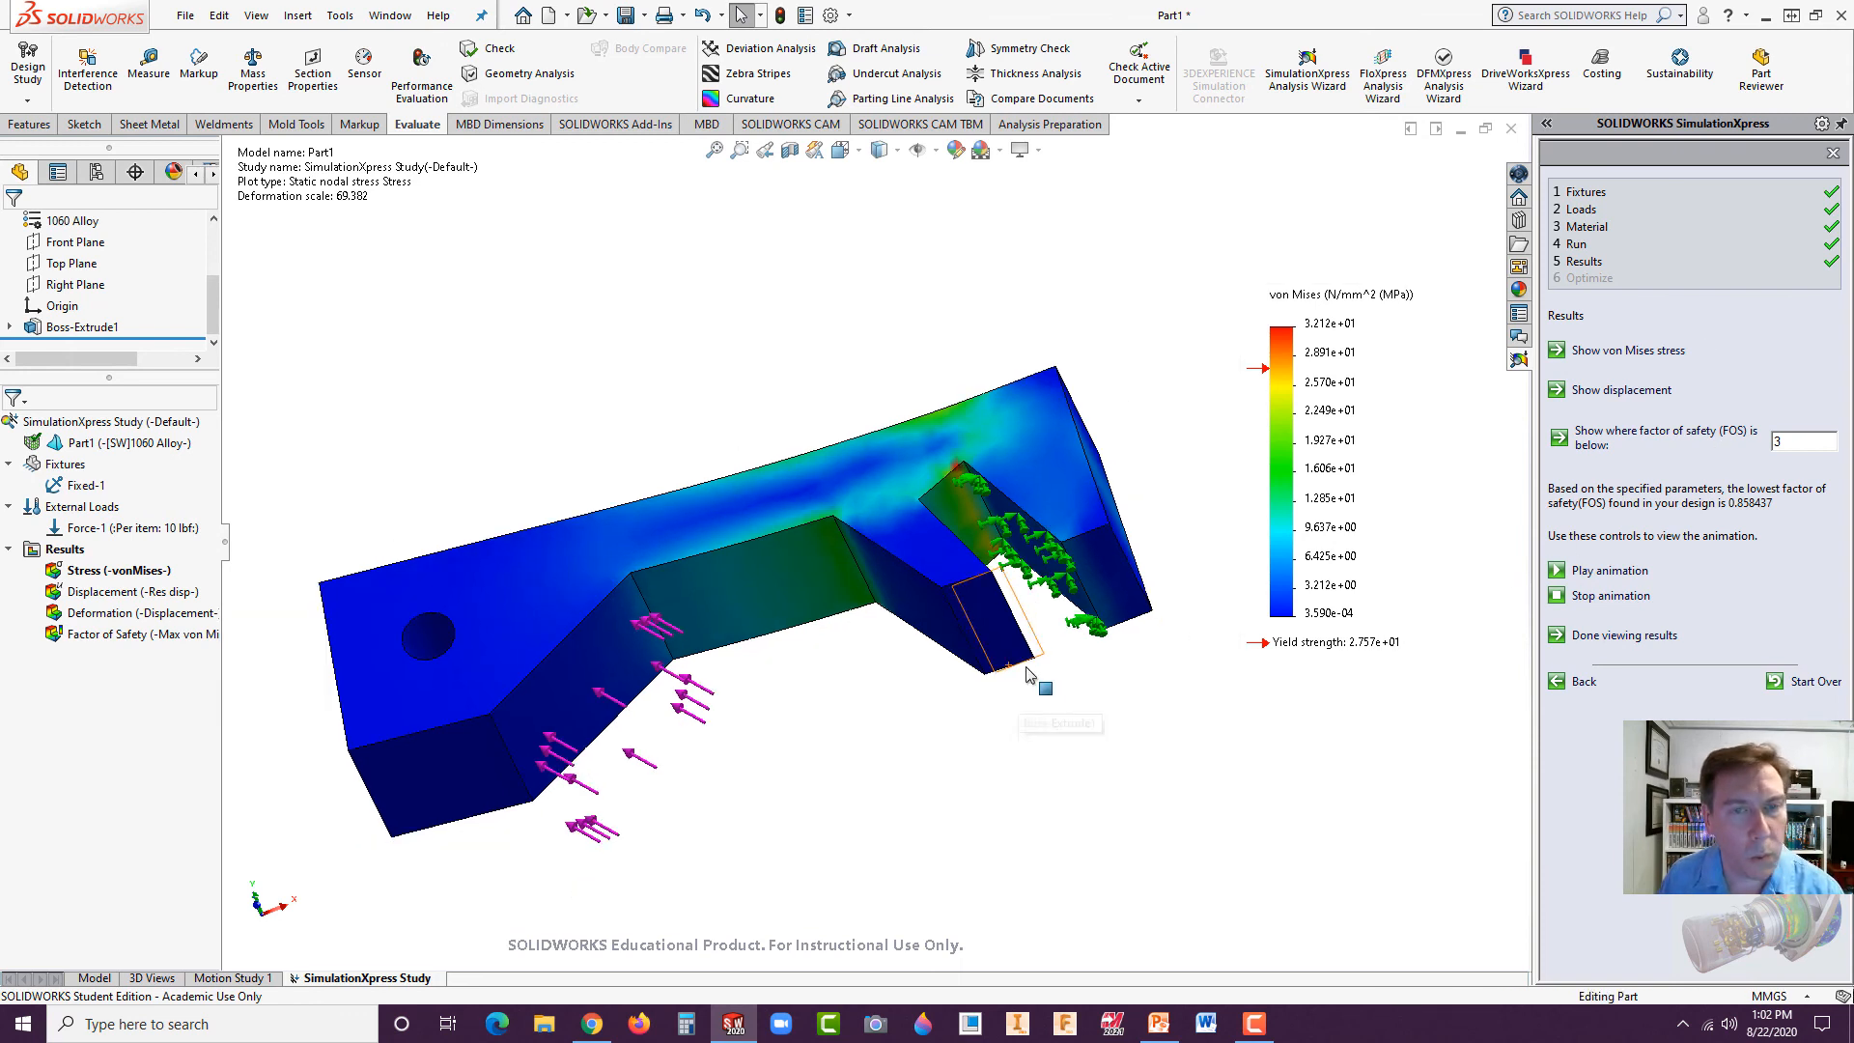
pyautogui.click(1637, 396)
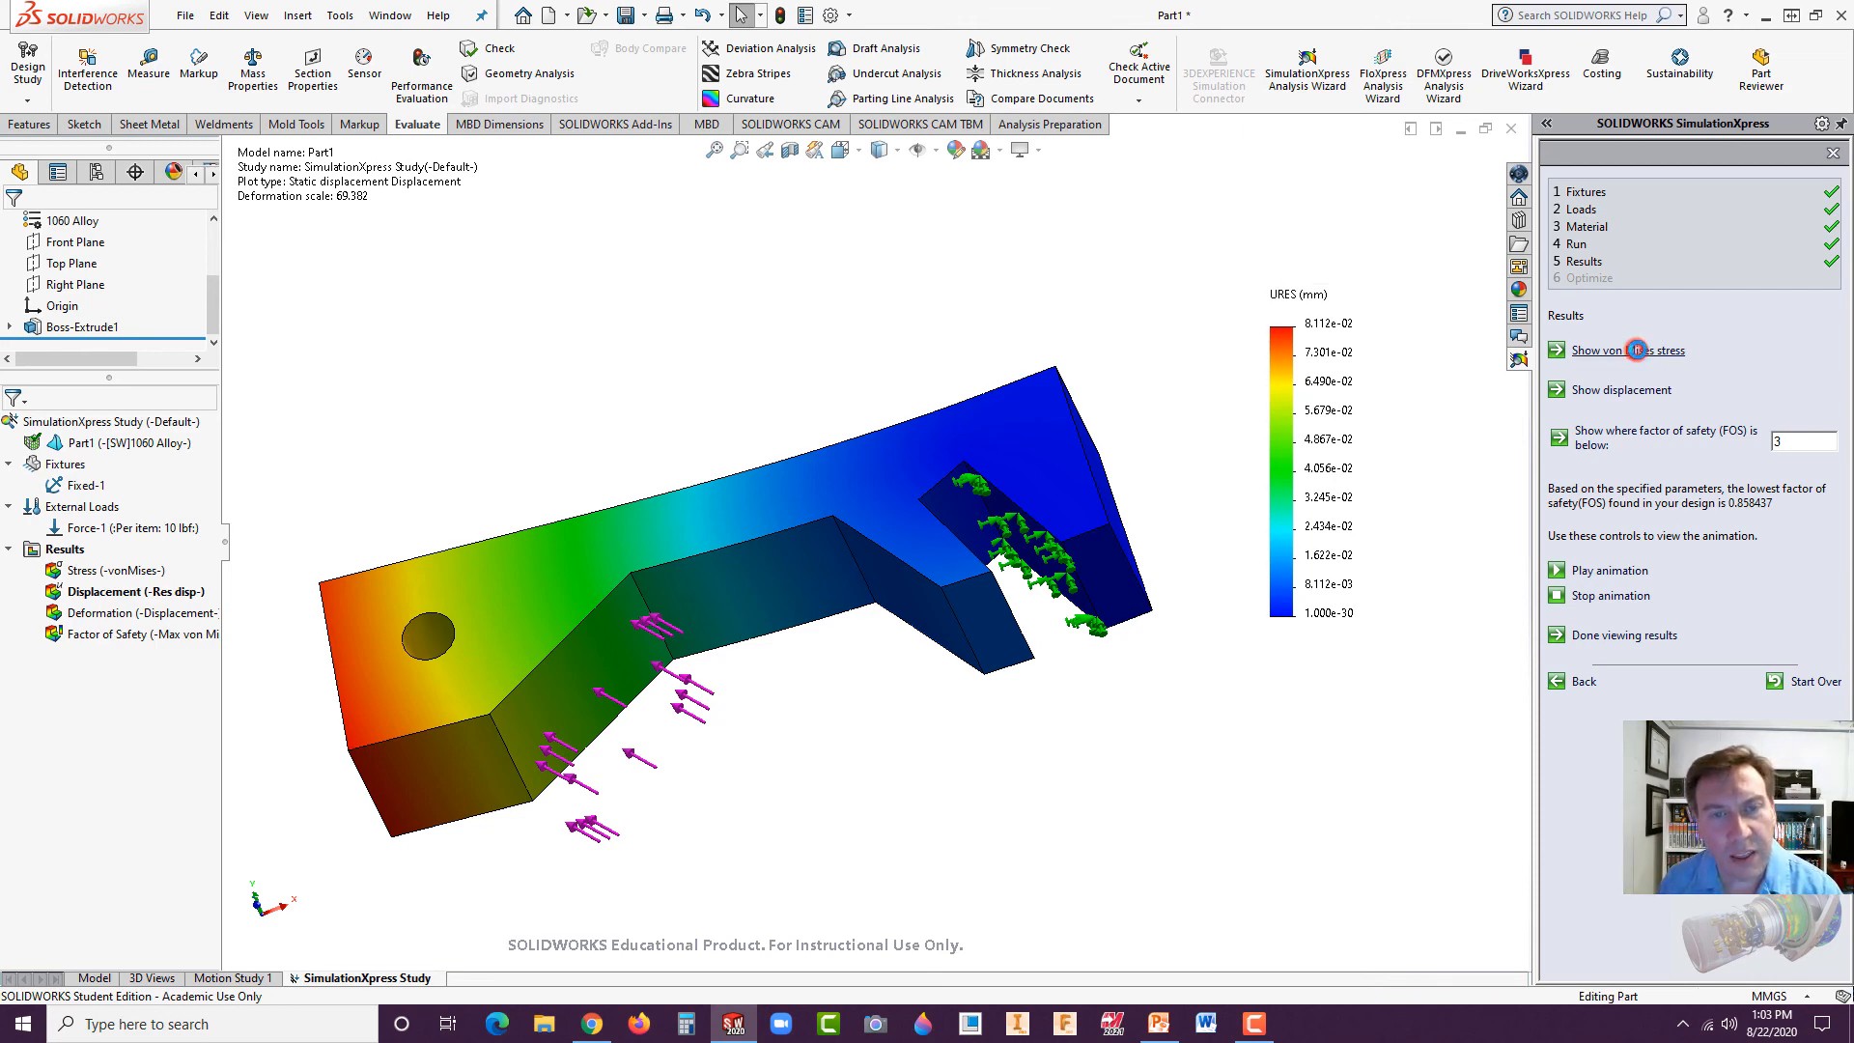
pyautogui.click(1645, 354)
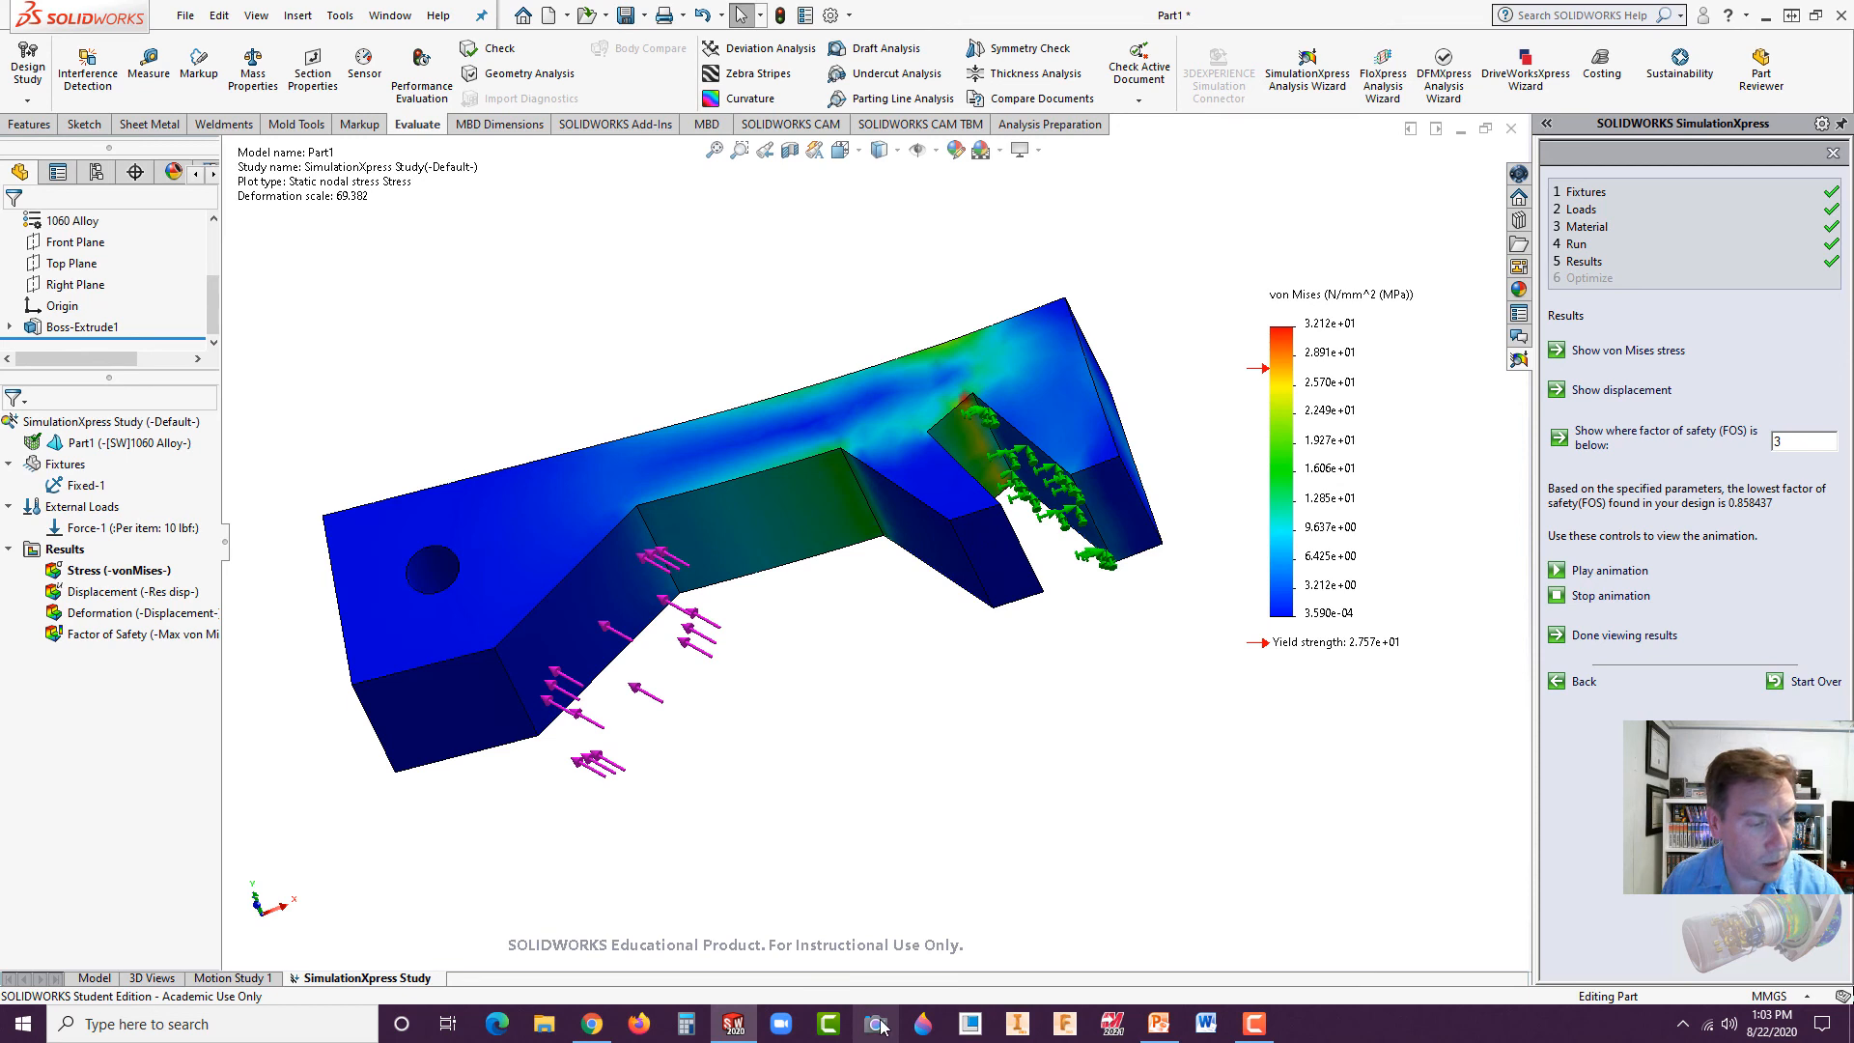
# In Word, type the author's name followed by 'E1 FE' at the top of the document.
pyautogui.click(1206, 1025)
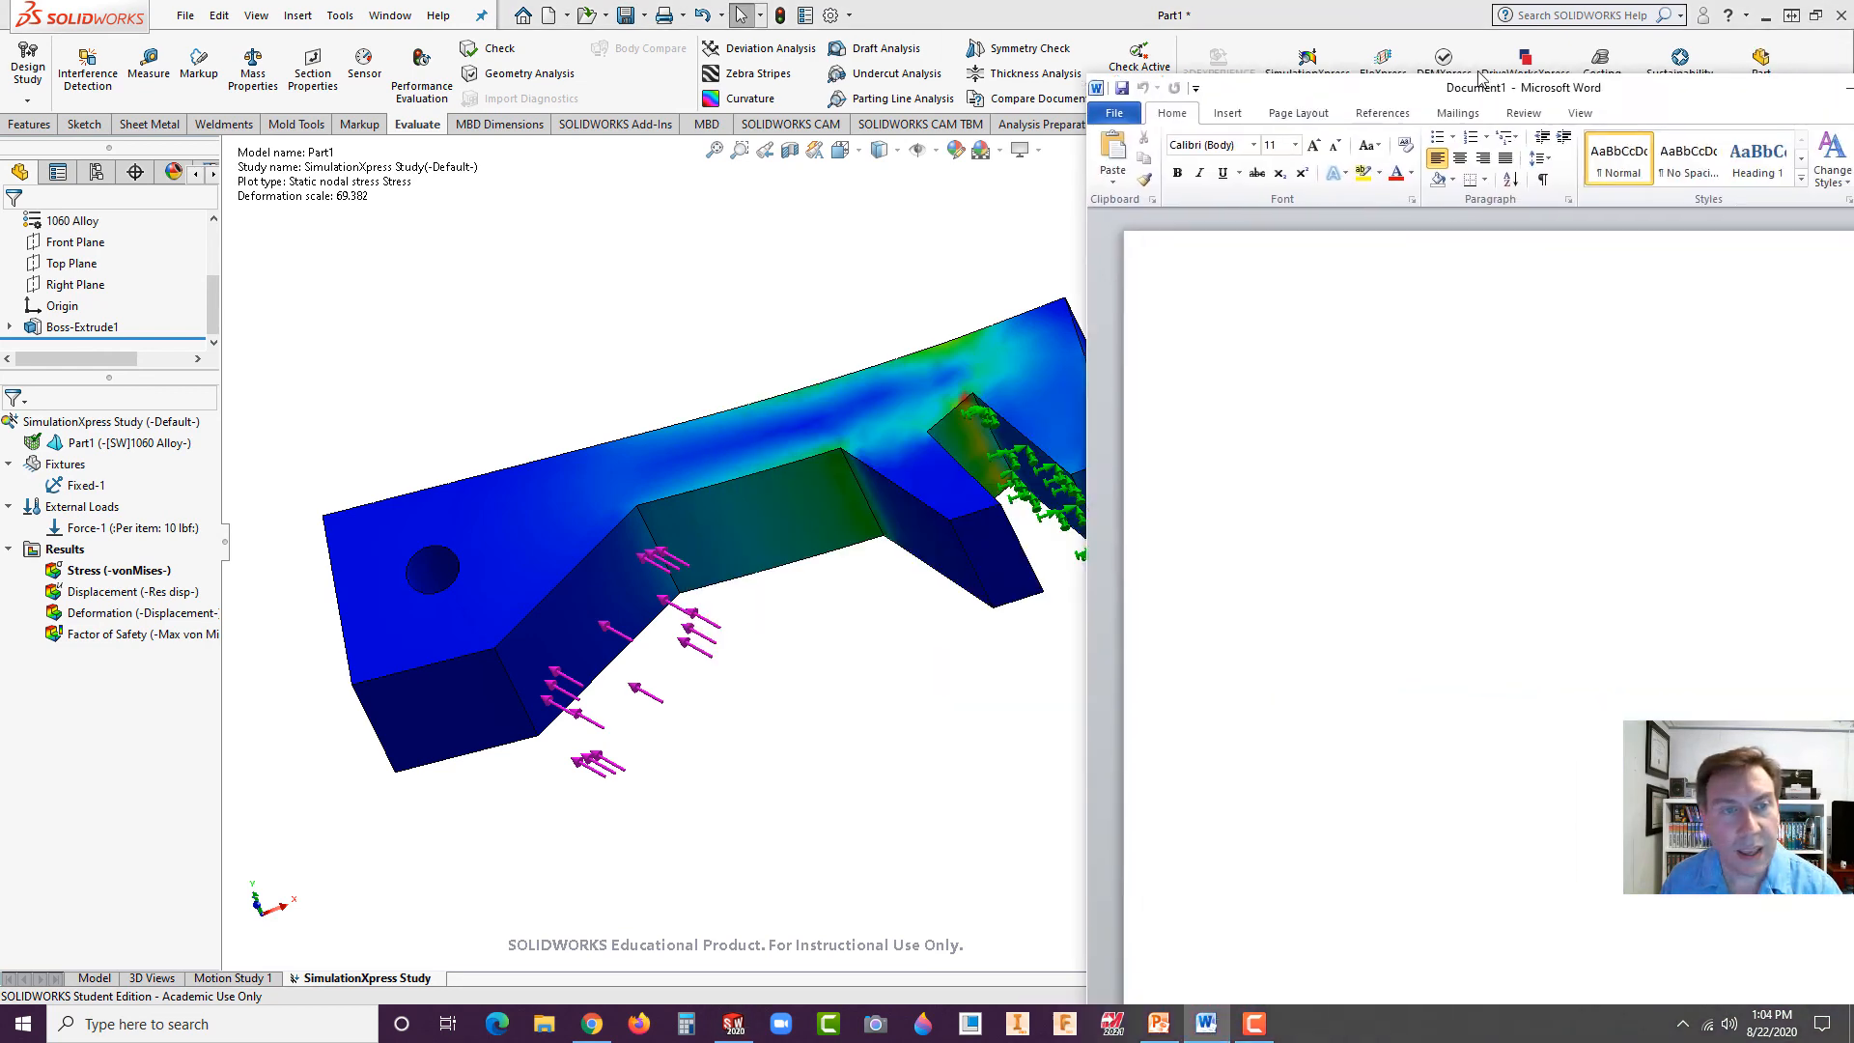
pyautogui.moveTo(1479, 75); pyautogui.dragTo(1853, 12)
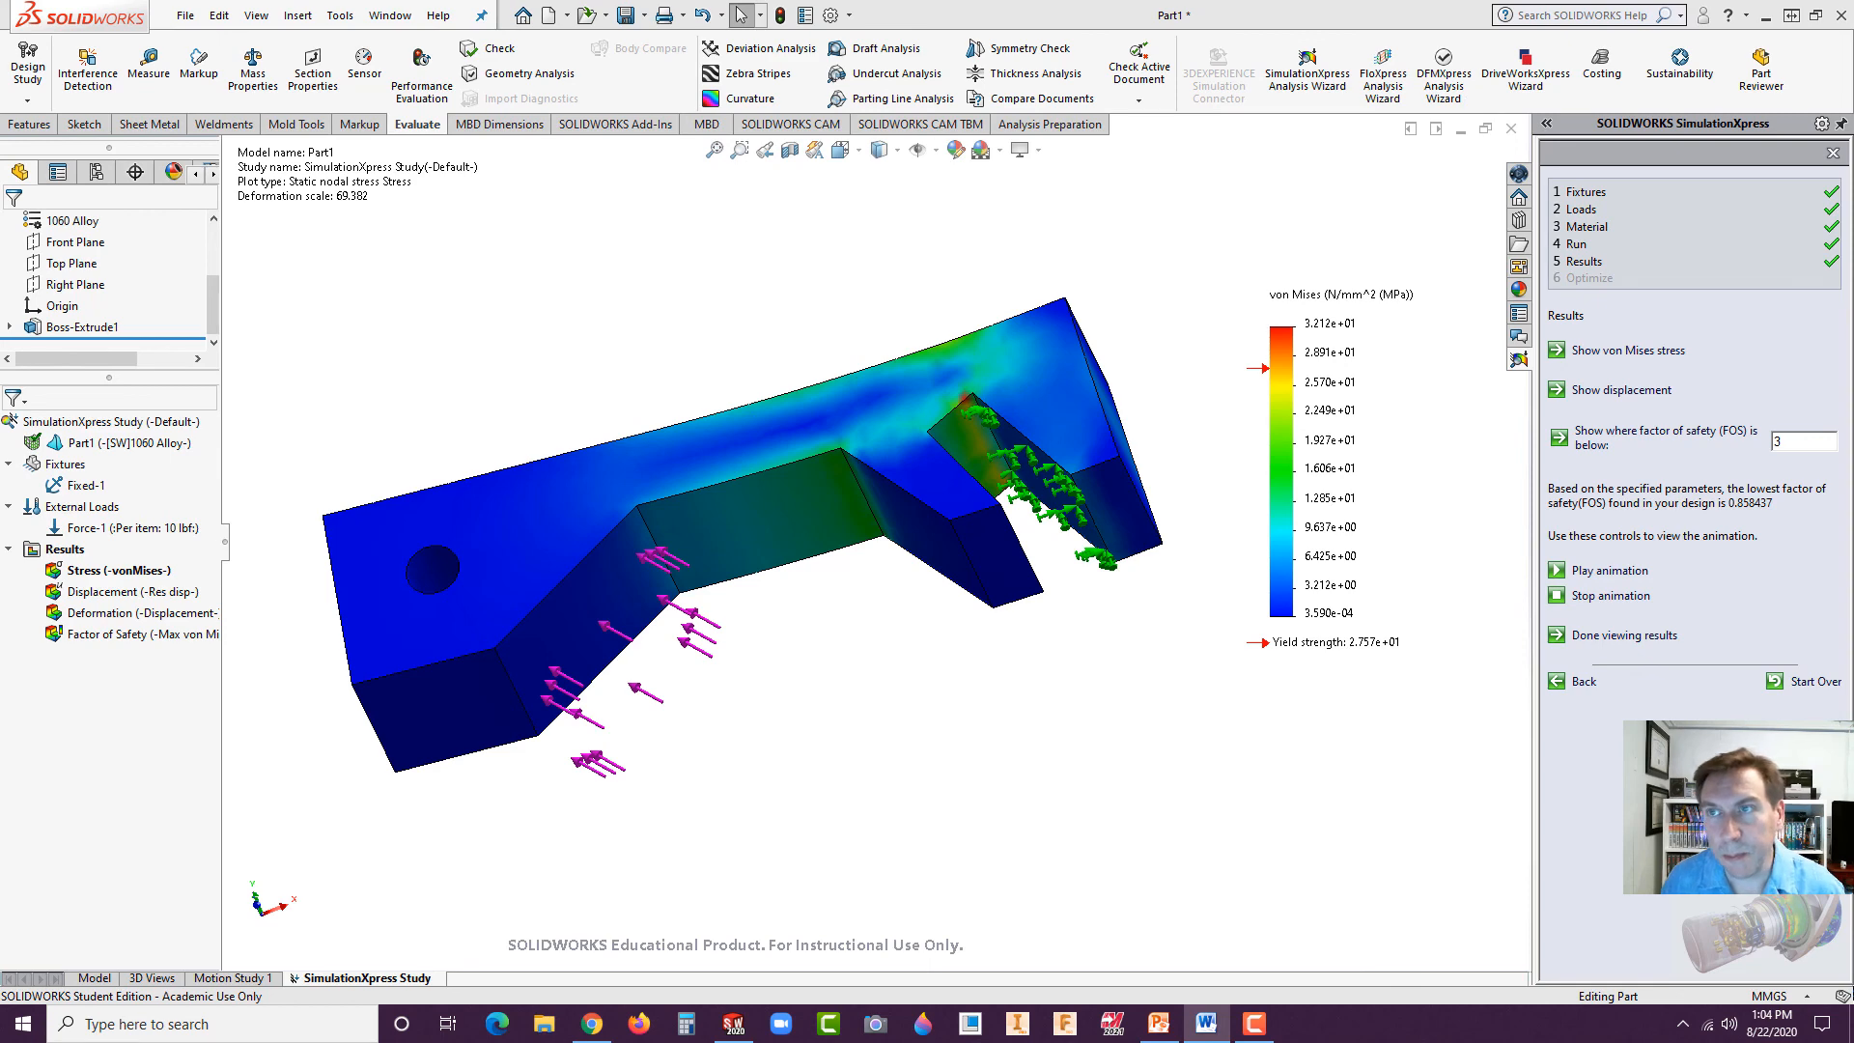
pyautogui.moveTo(1853, 203); pyautogui.dragTo(715, 91)
pyautogui.click(673, 334)
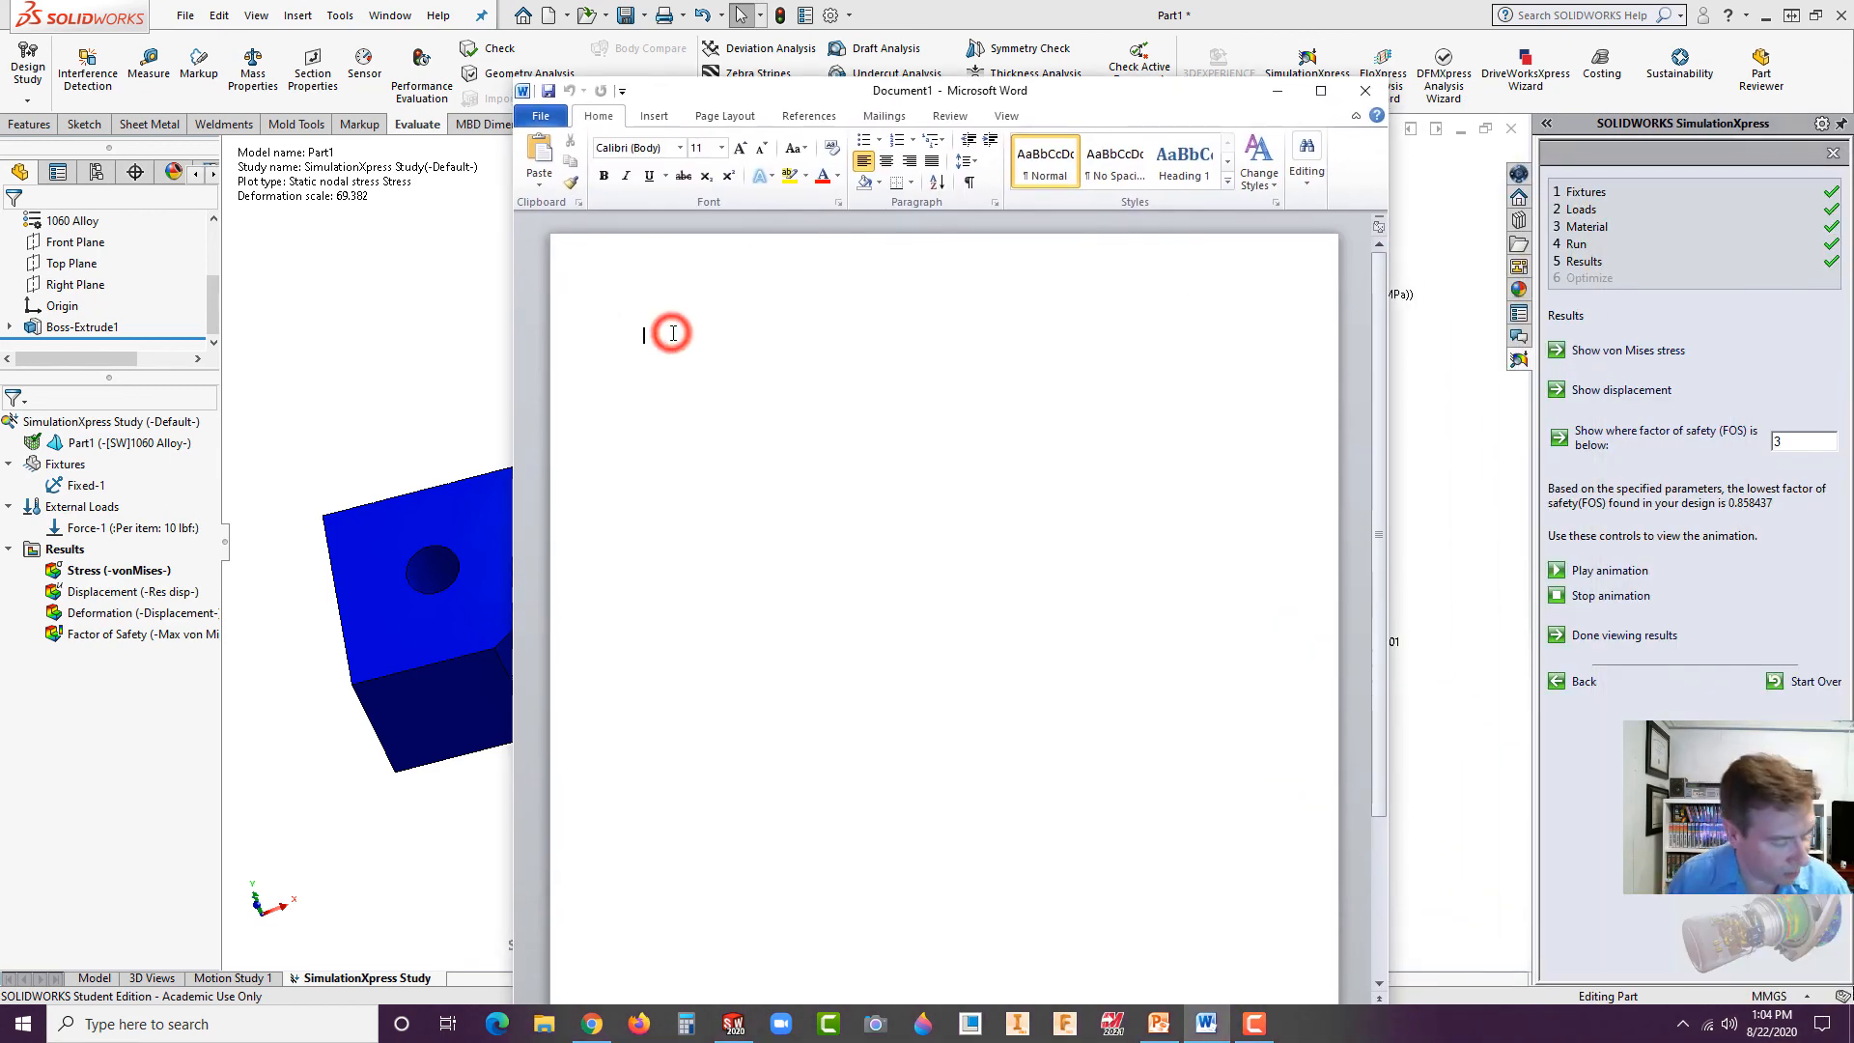
pyautogui.write('Chris Sikora ')
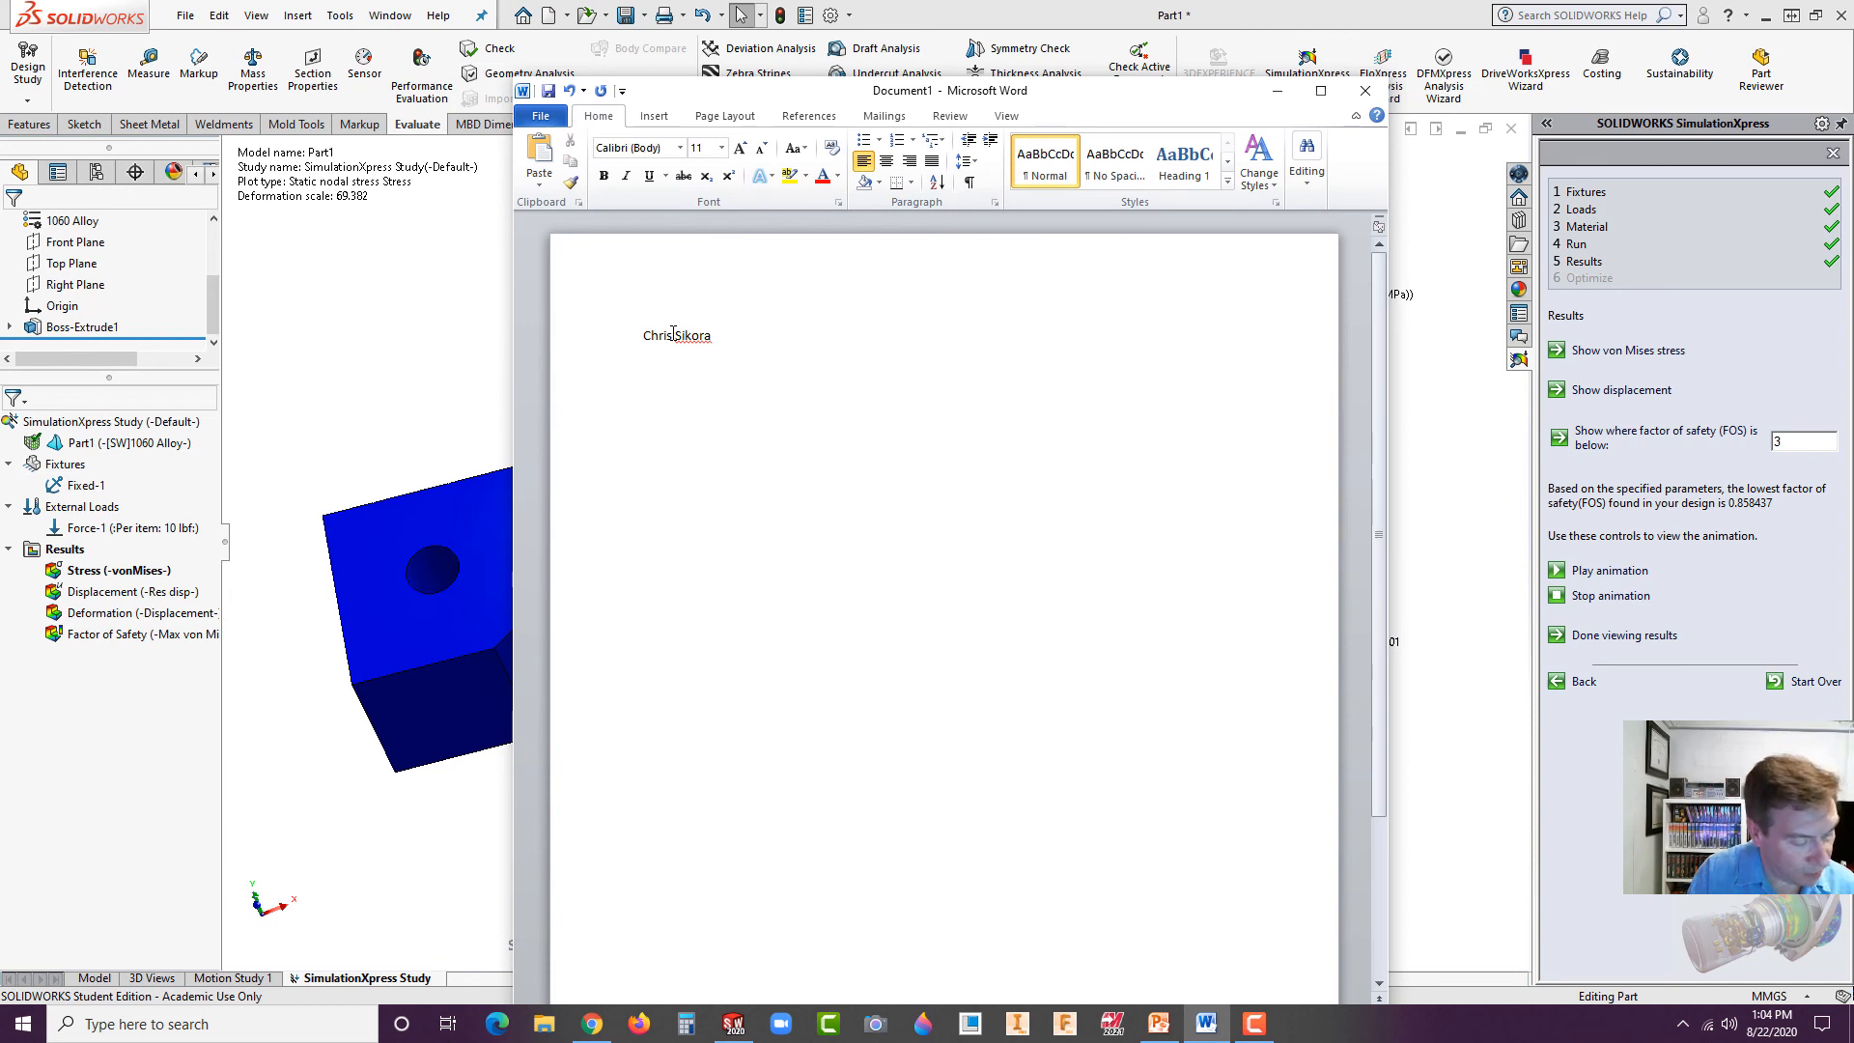
pyautogui.write('E1 FEA')
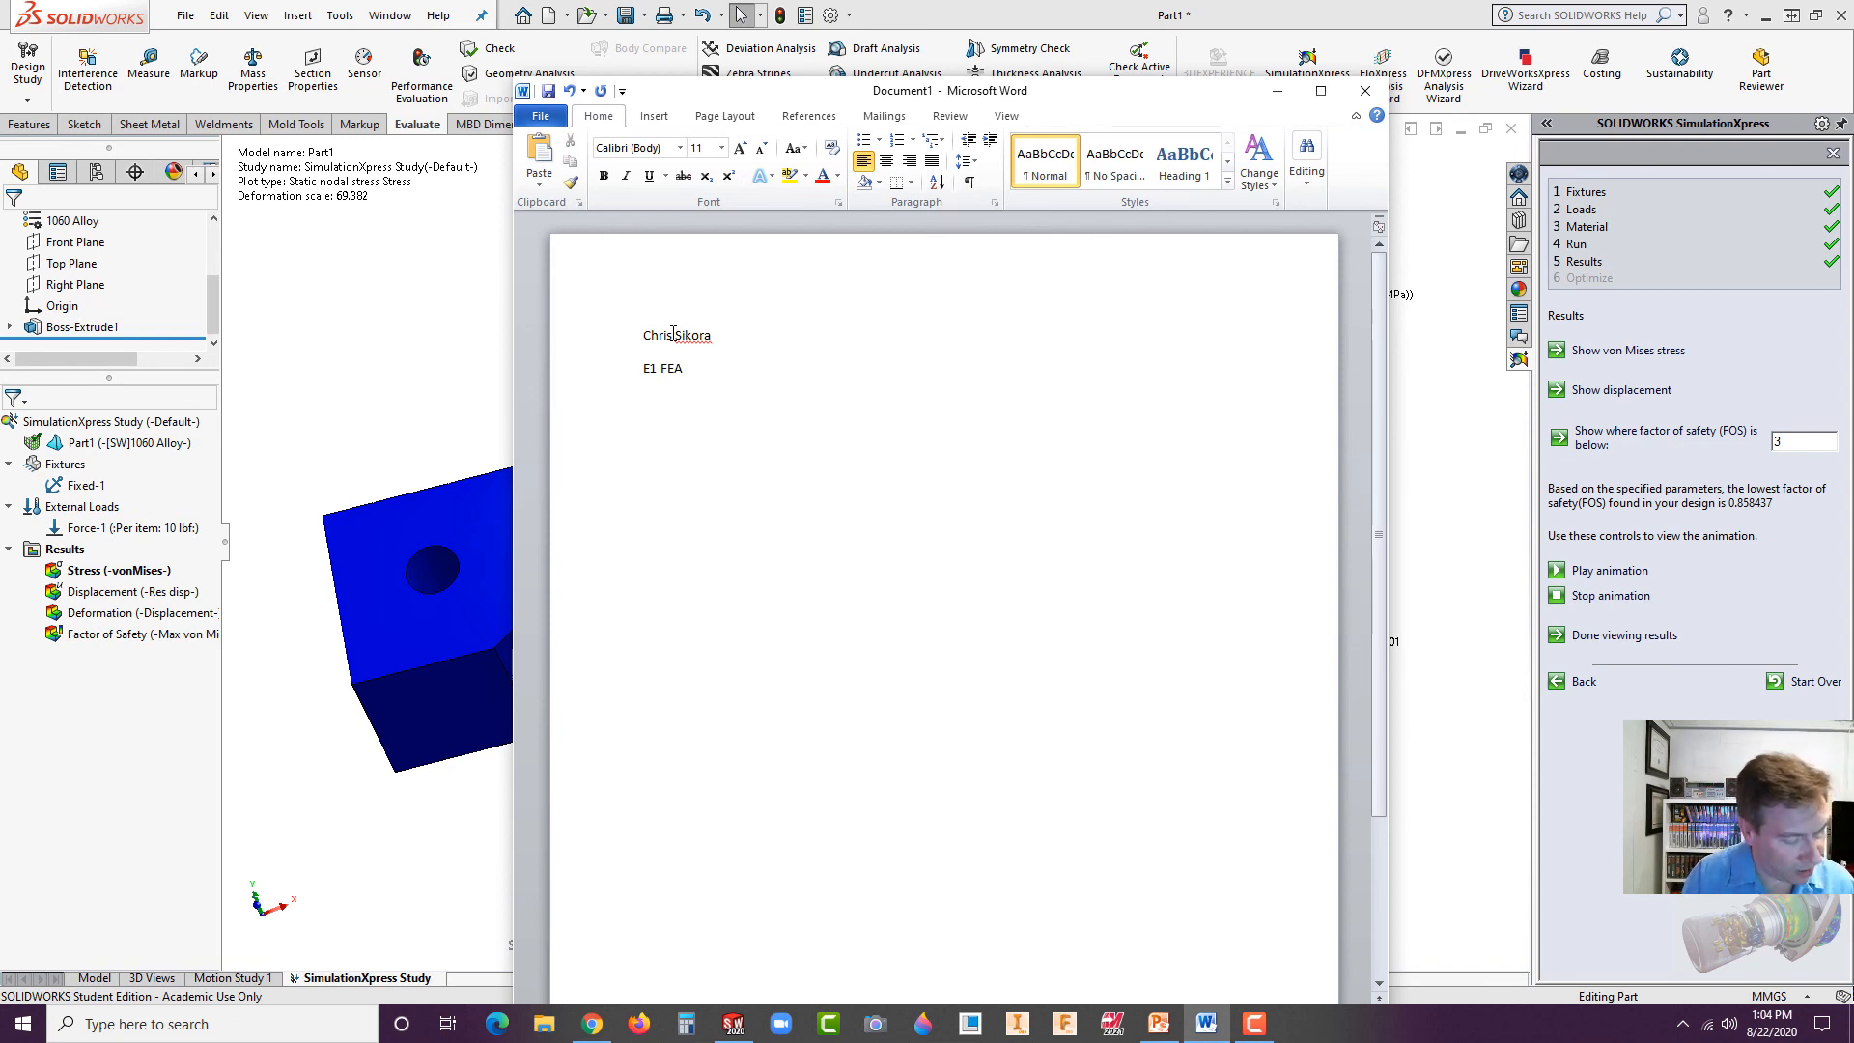
# Delete a wrongly pasted picture and return to the SOLIDWORKS stress plot.
pyautogui.hotkey('ctrl', 'v')
pyautogui.click(766, 558)
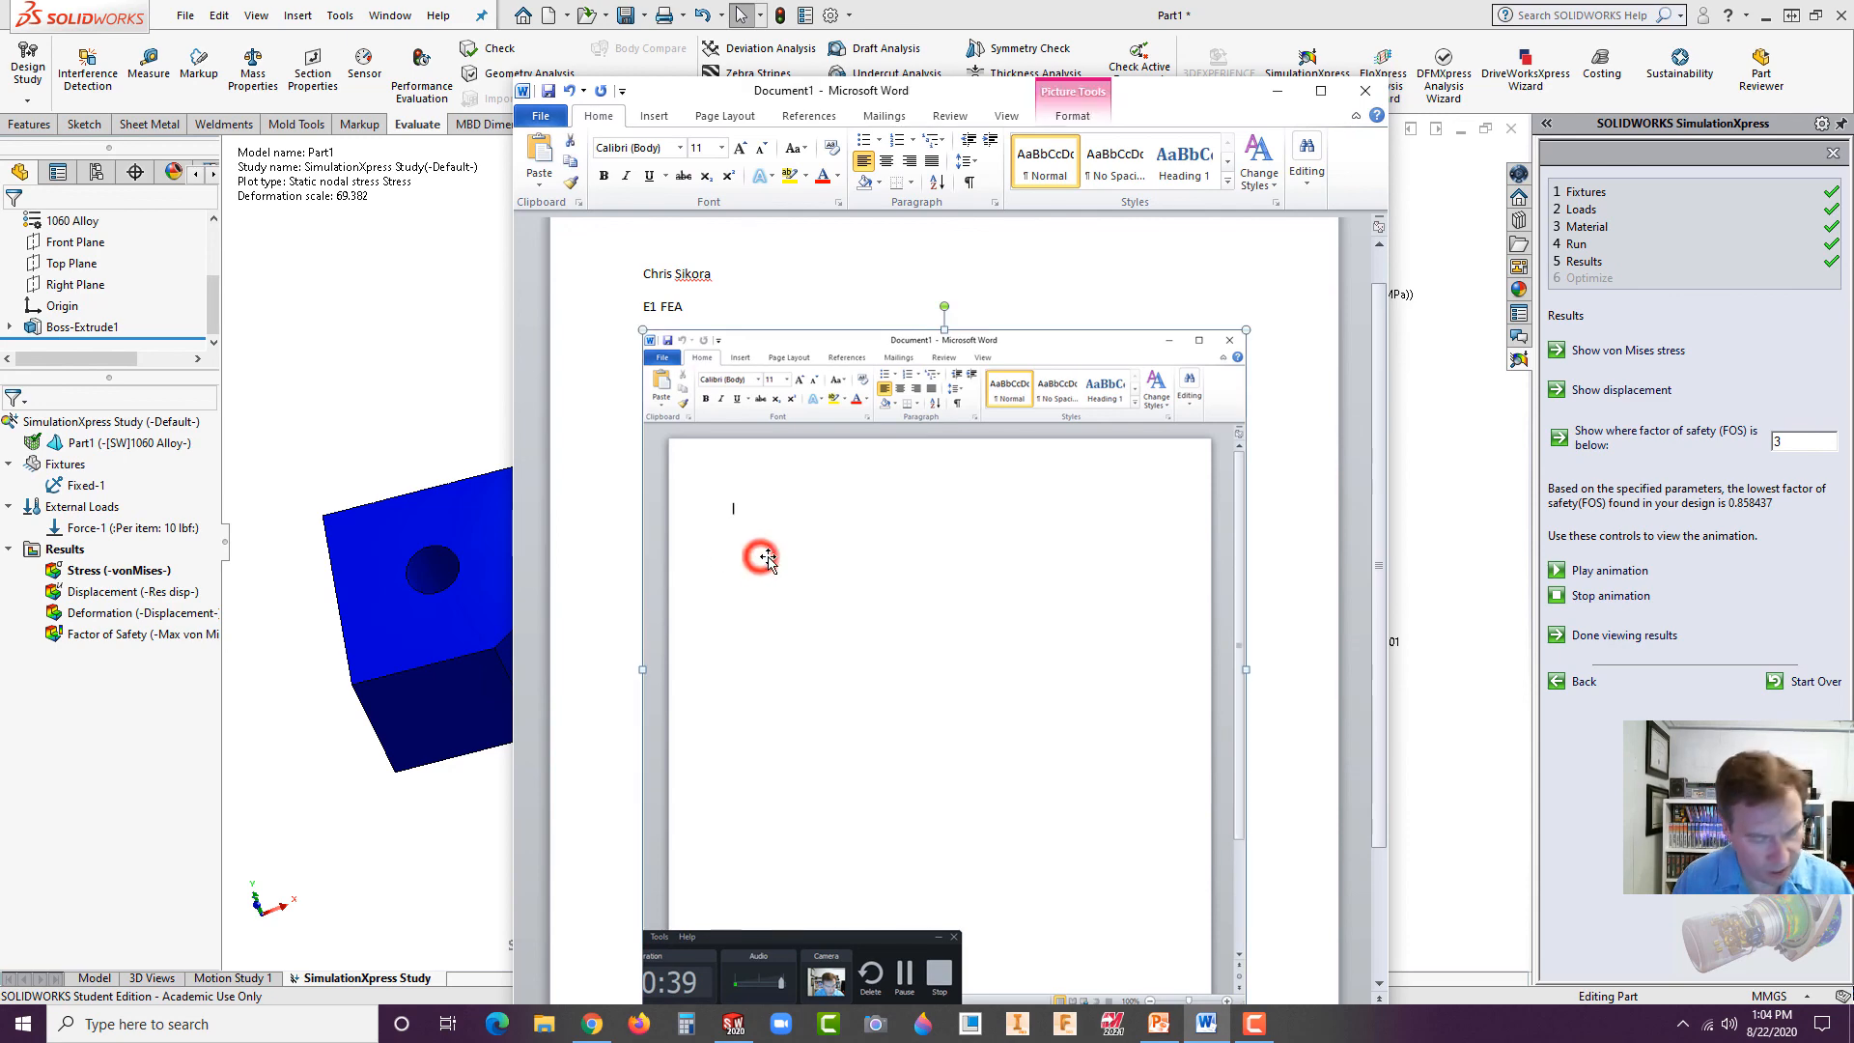
pyautogui.press('Delete')
pyautogui.click(442, 280)
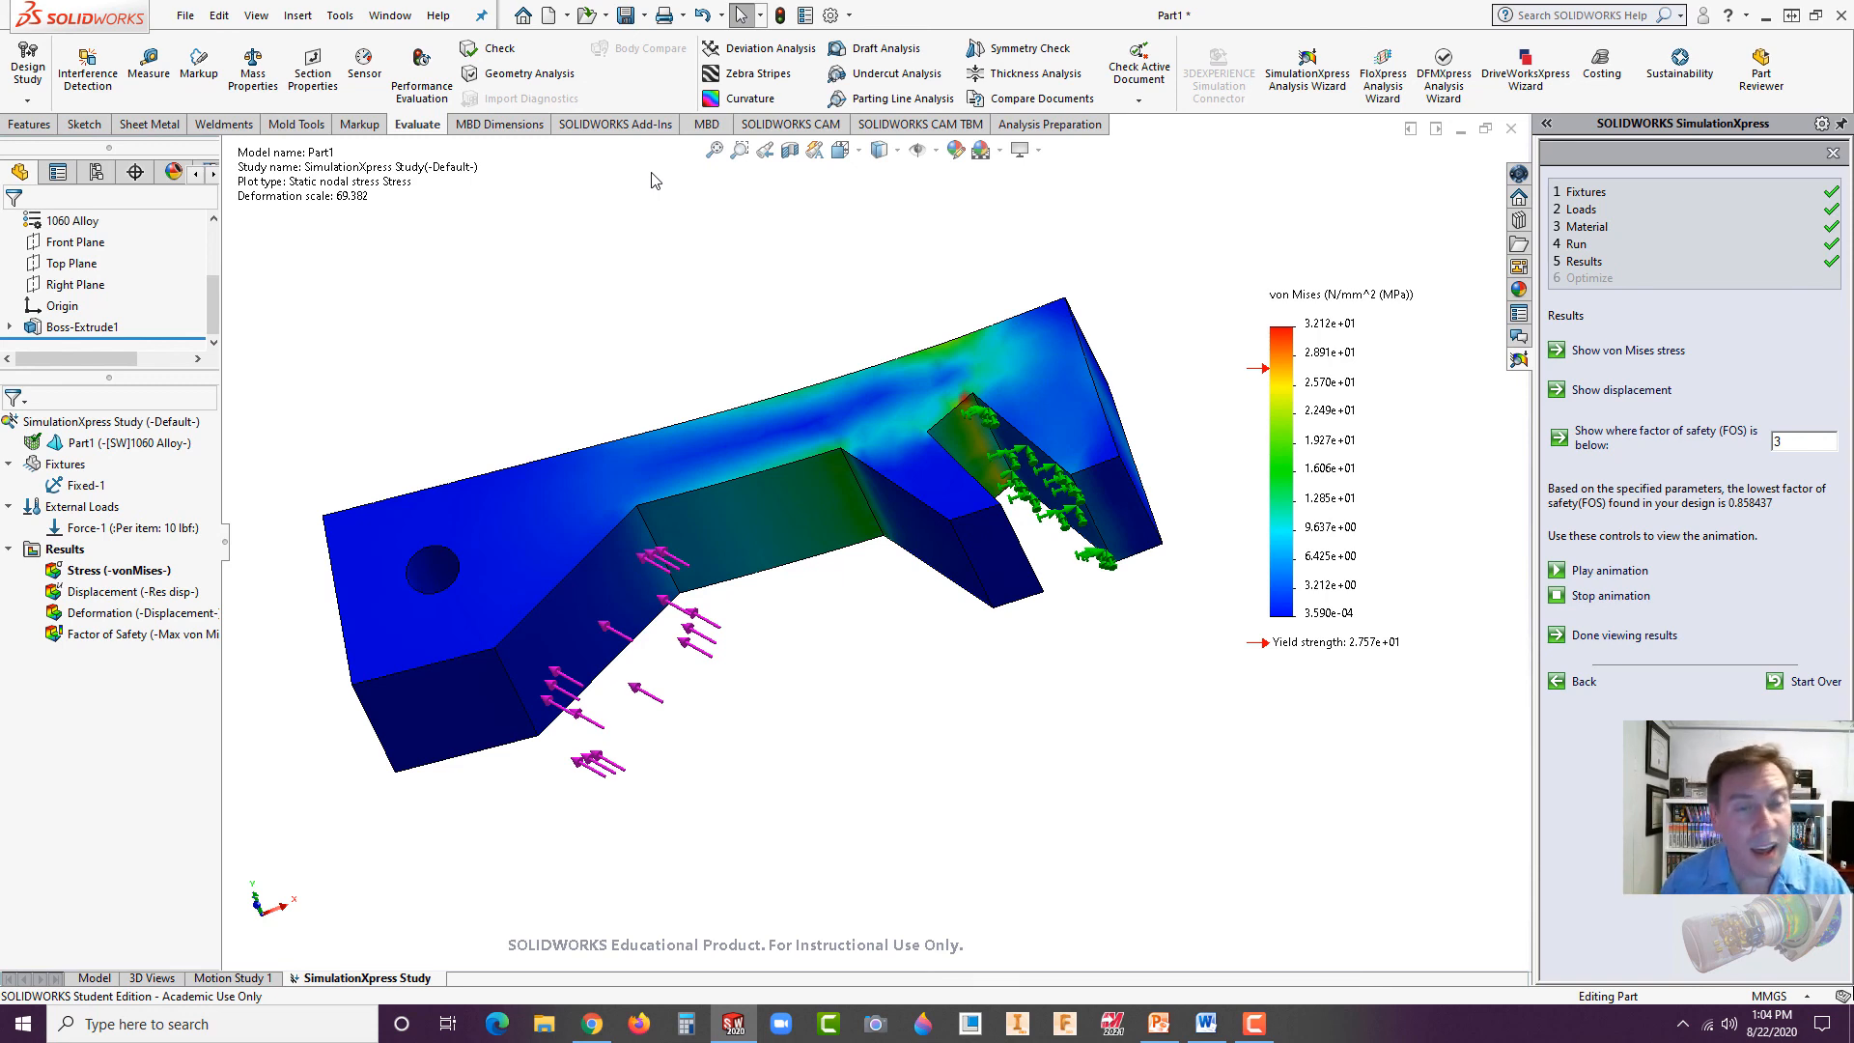
# Paste the von Mises stress screenshot into Word beneath the E1 FEA line.
pyautogui.click(695, 314)
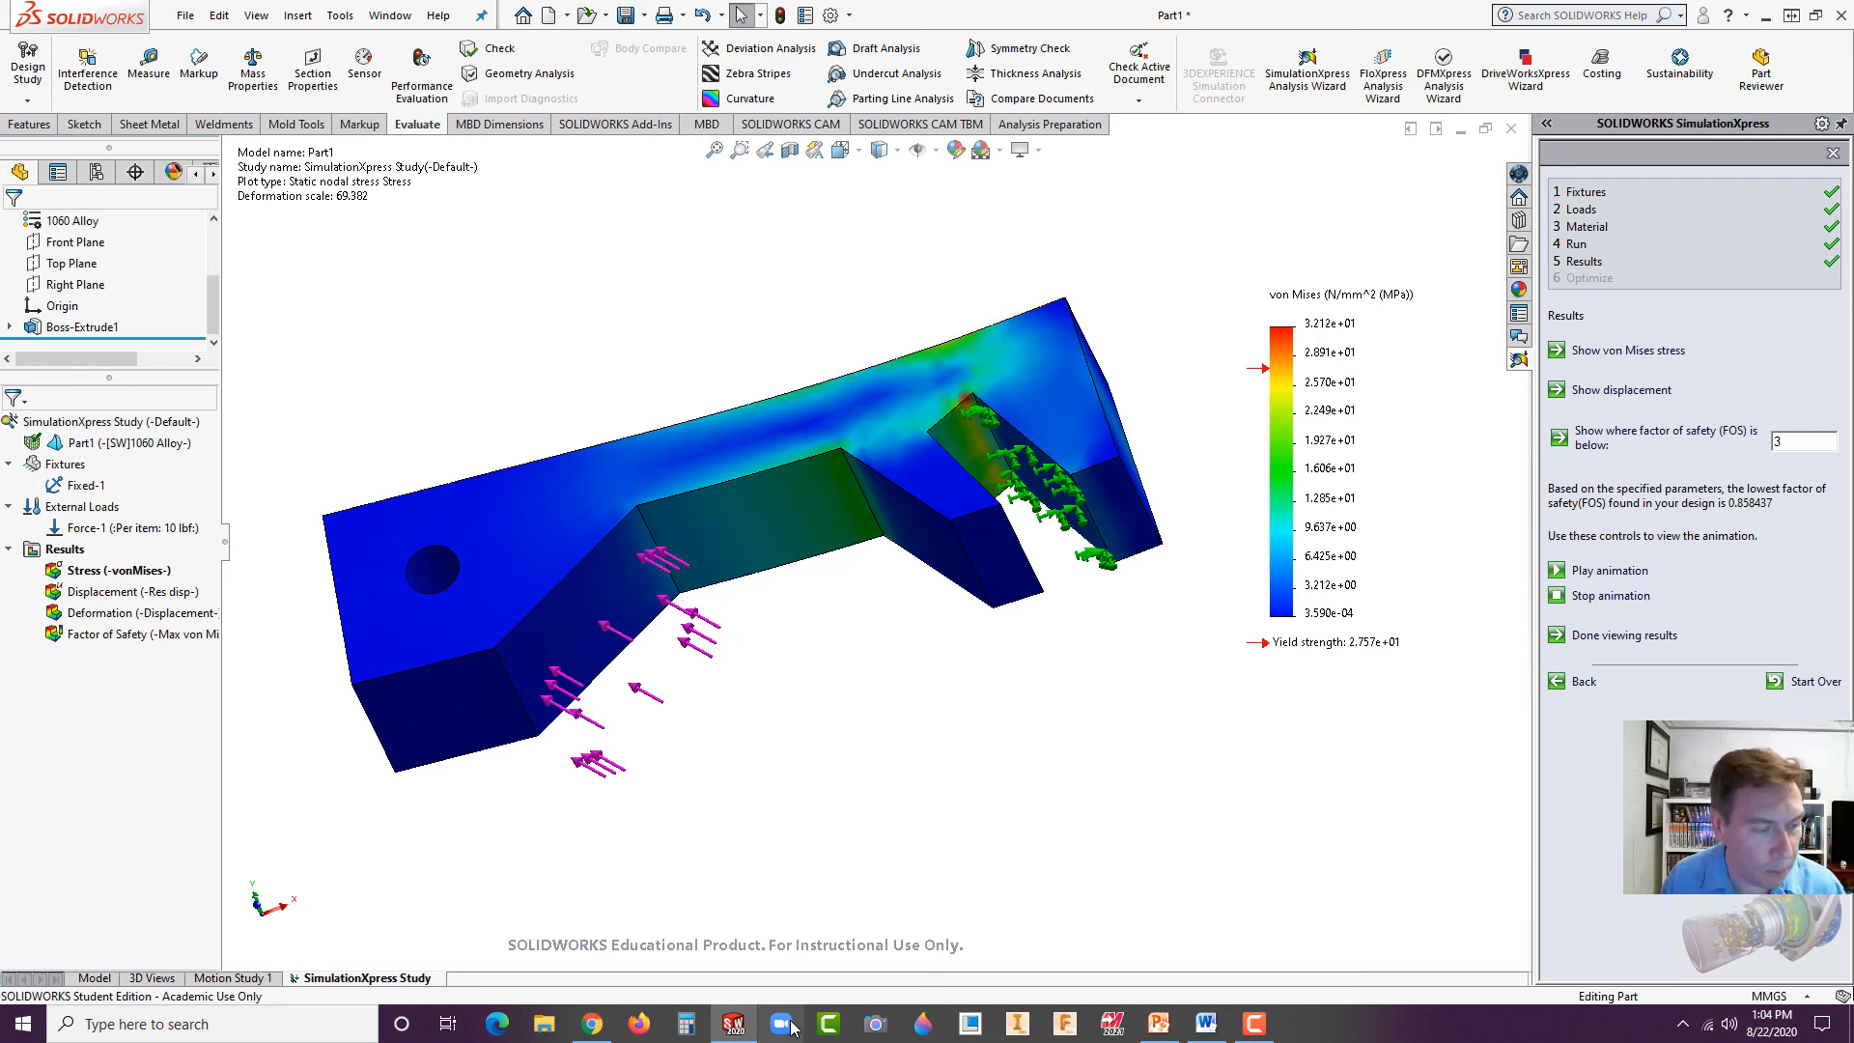
pyautogui.click(1205, 1023)
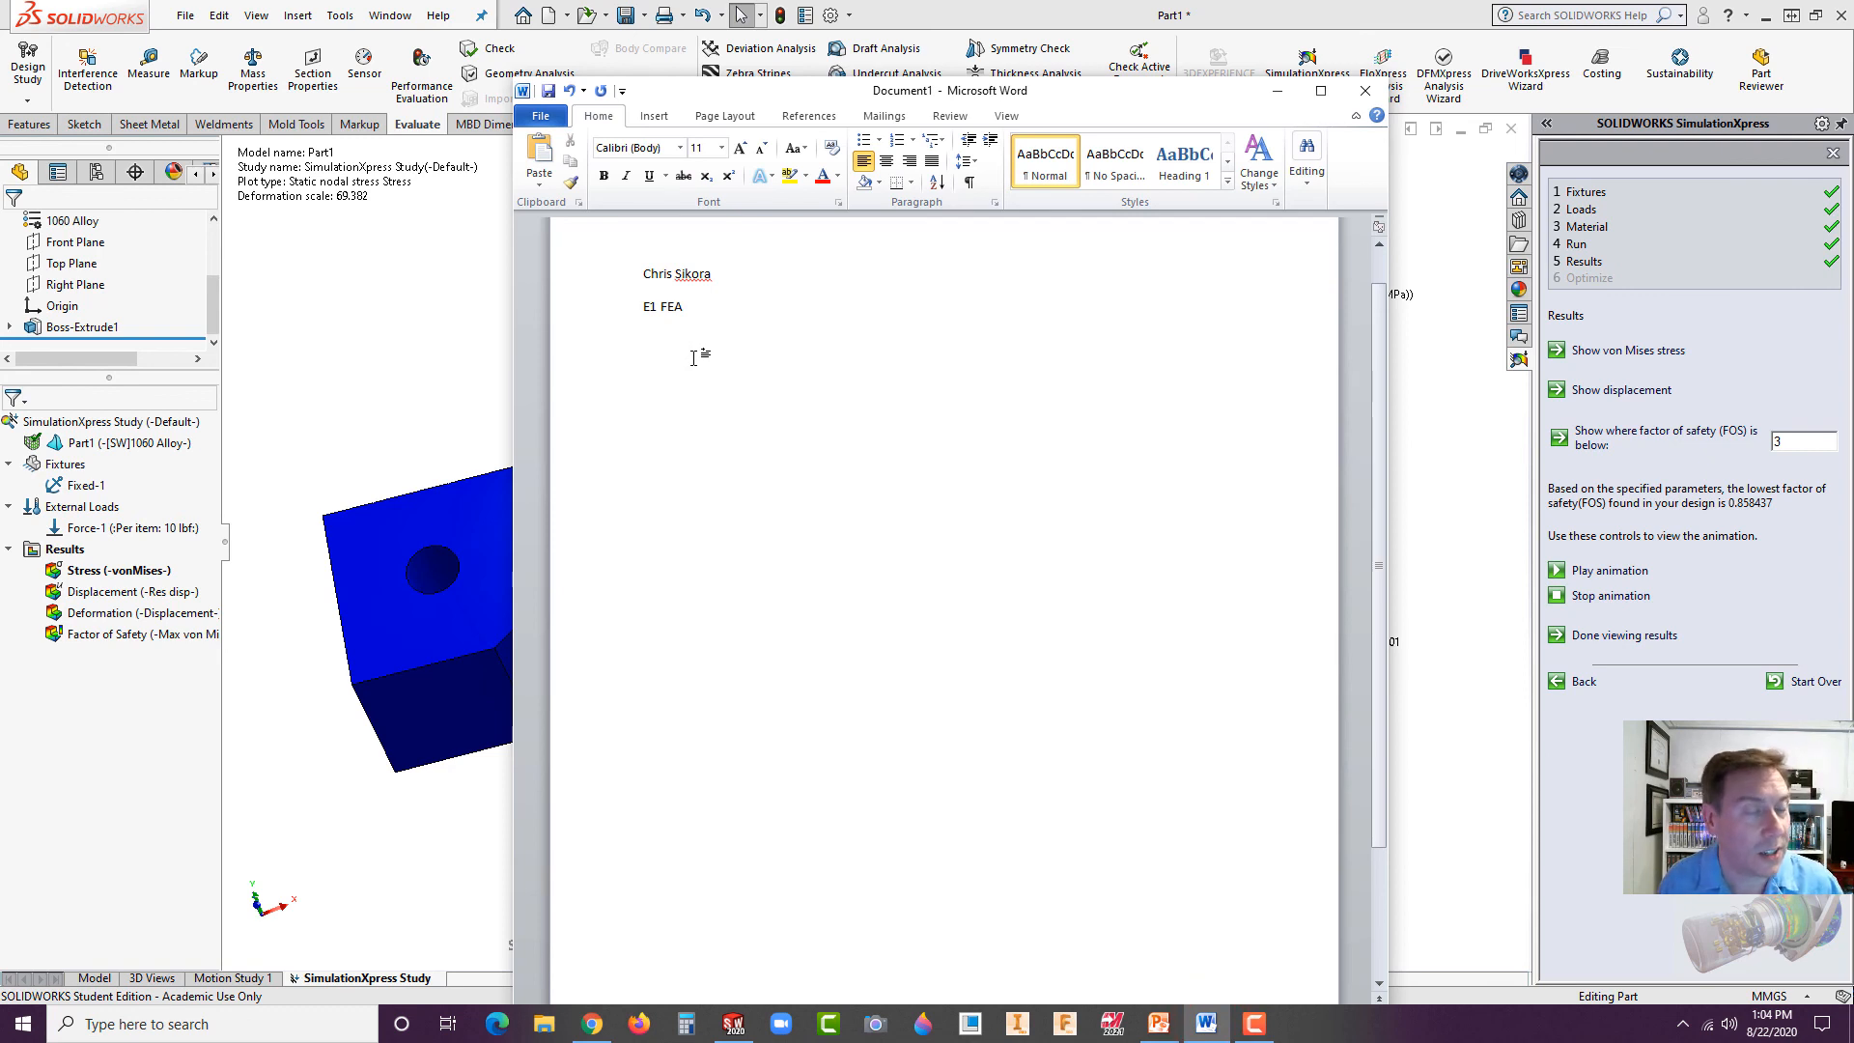
pyautogui.hotkey('ctrl', 'v')
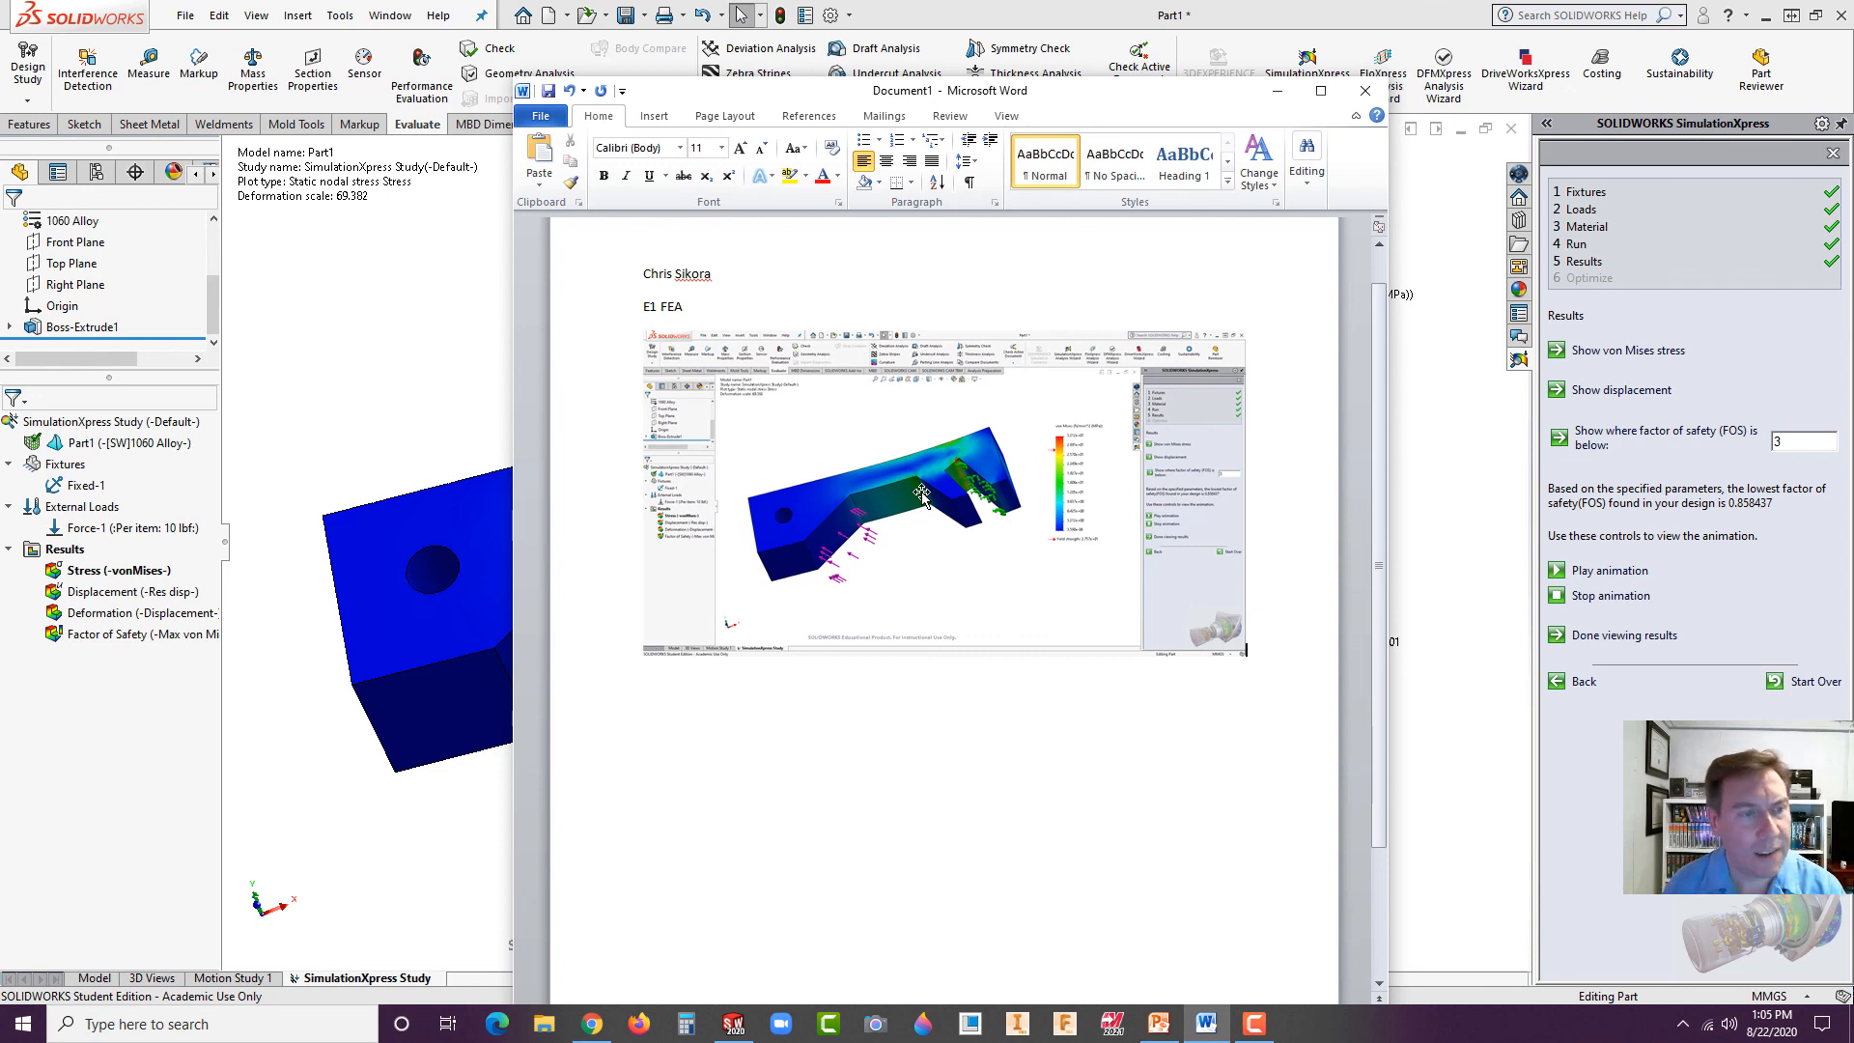
pyautogui.click(952, 497)
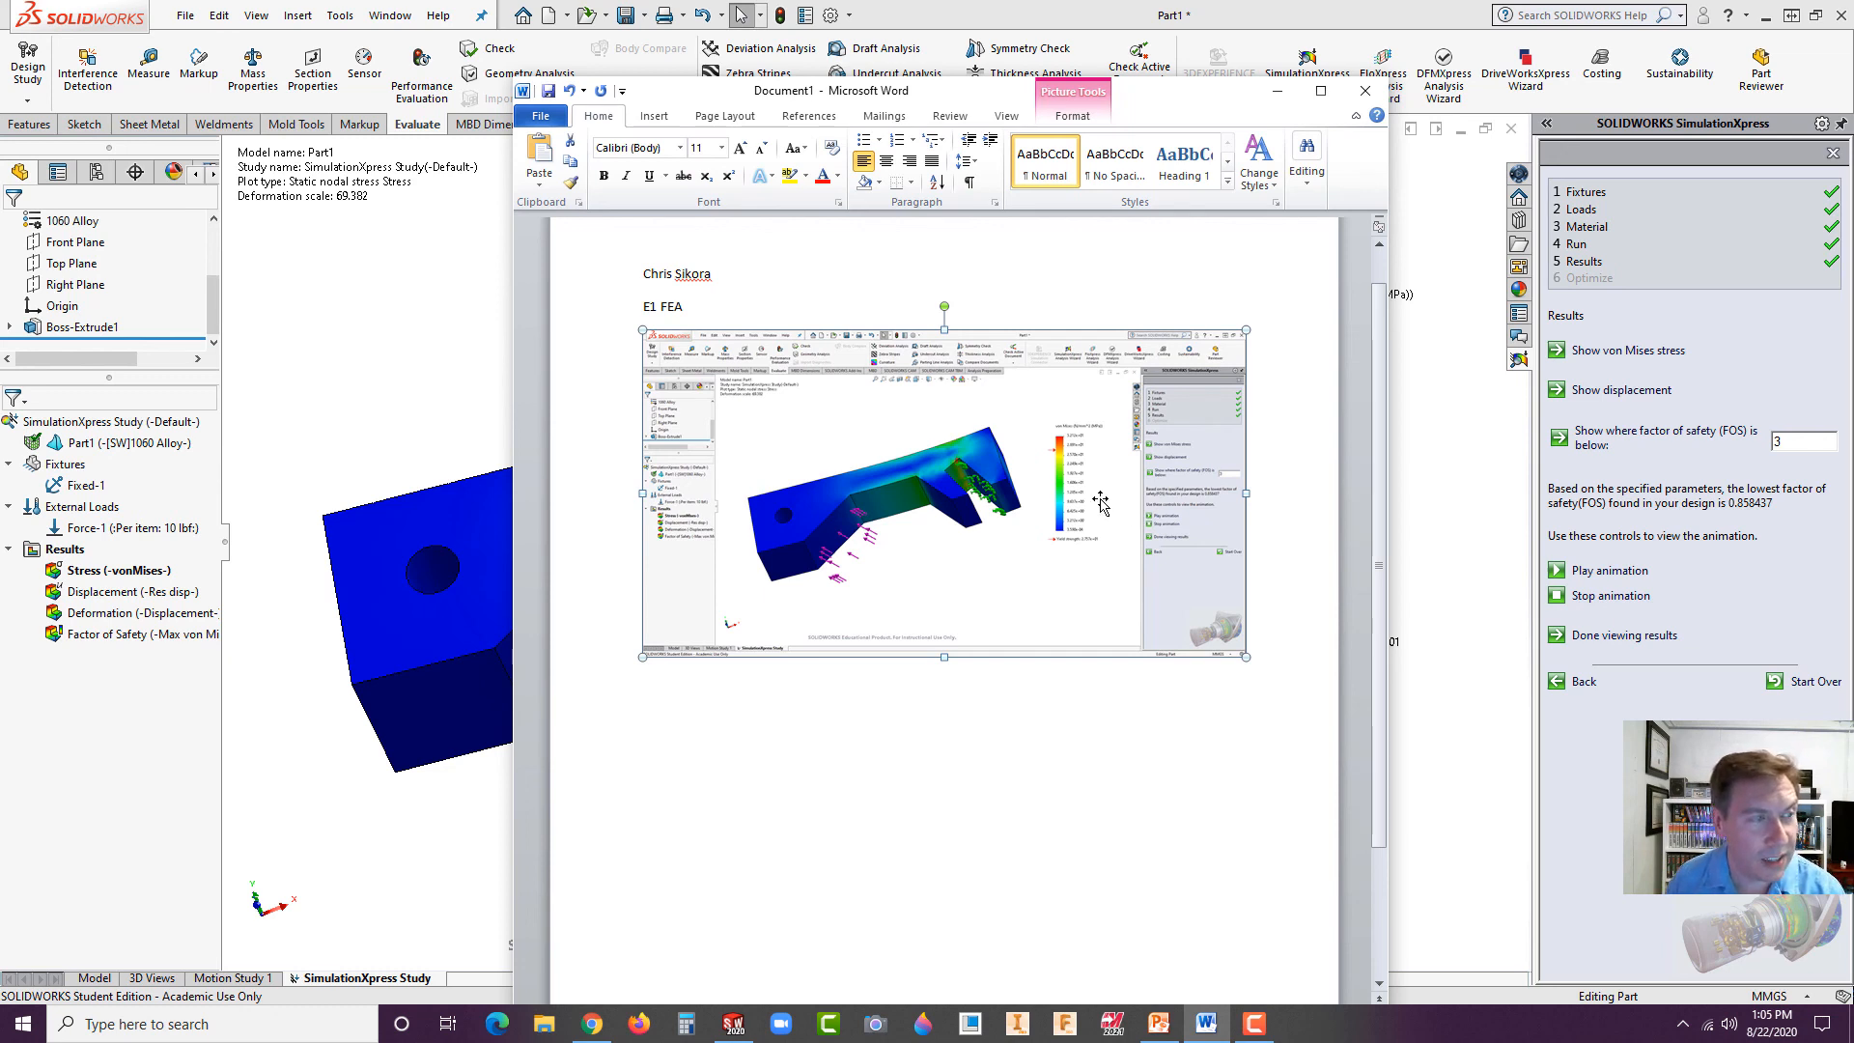
# Complete the first line as 'E1 FEA BOTTLE' and add 'E2 PAPERCLIP' below the screenshot.
pyautogui.click(693, 306)
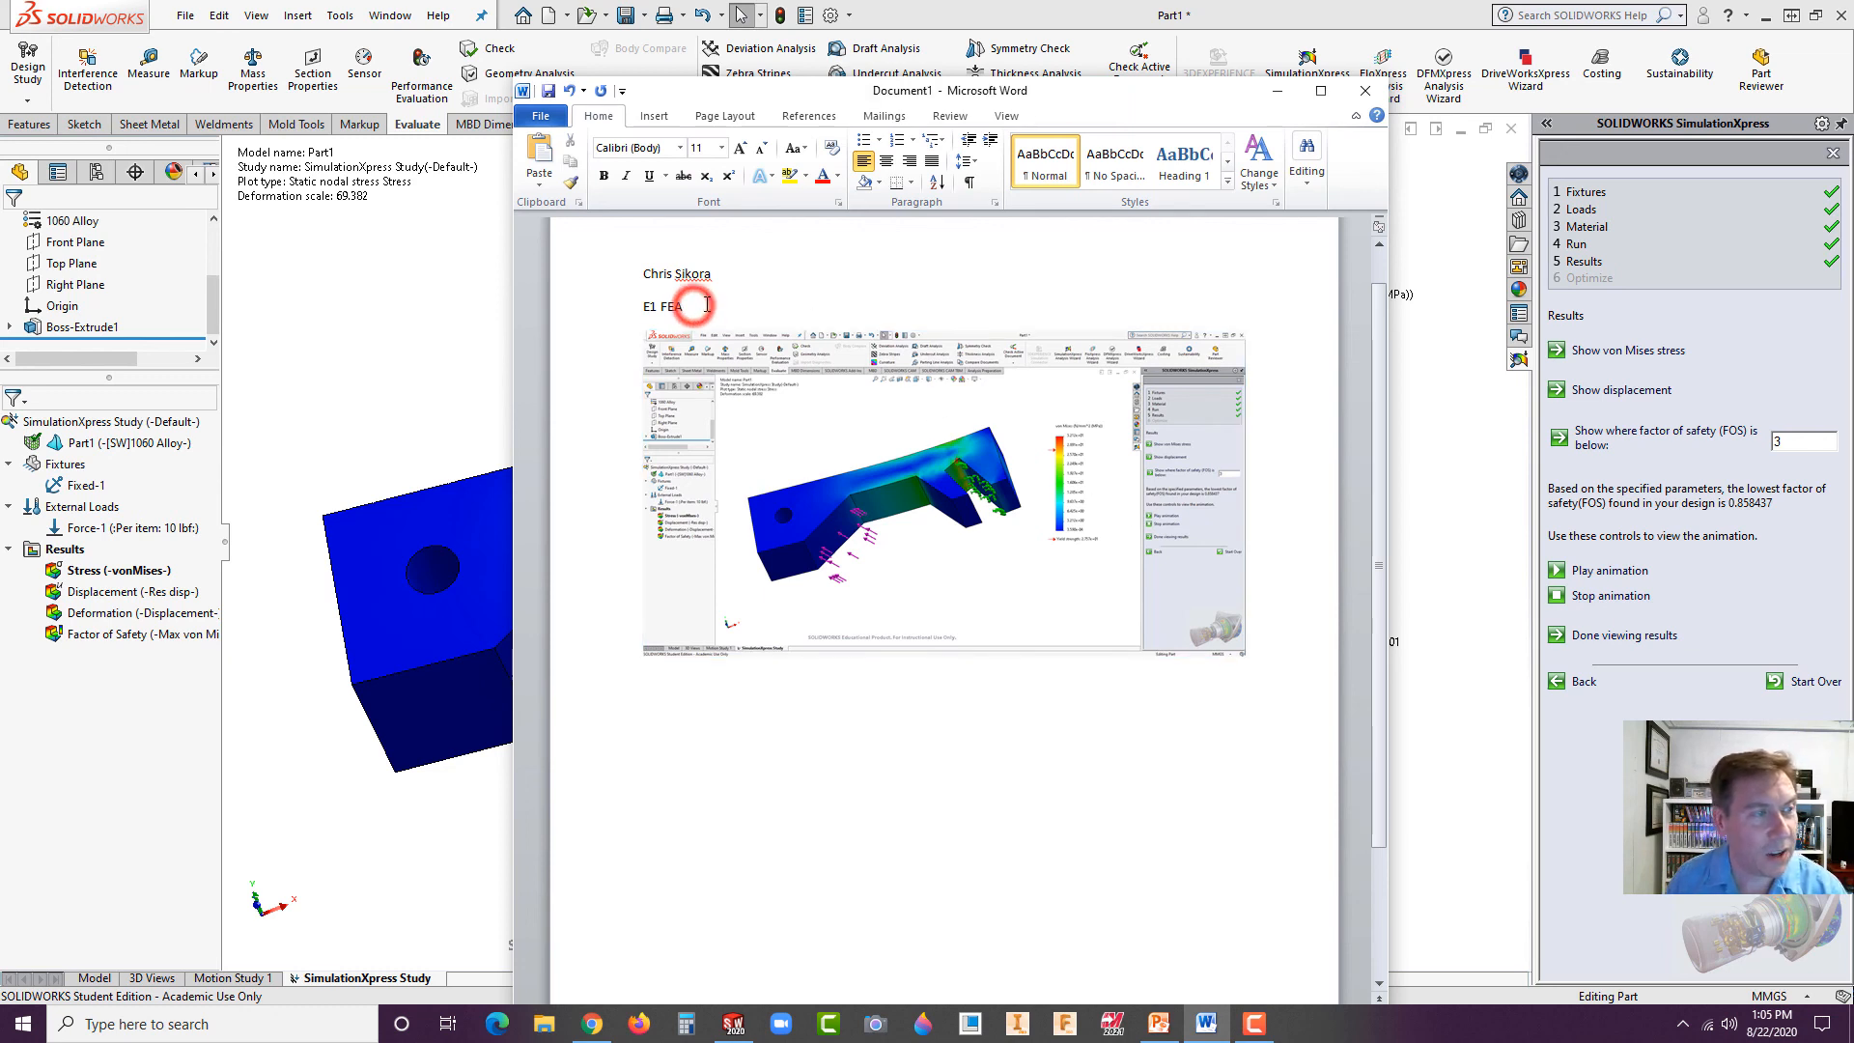
pyautogui.write('BOTTLE')
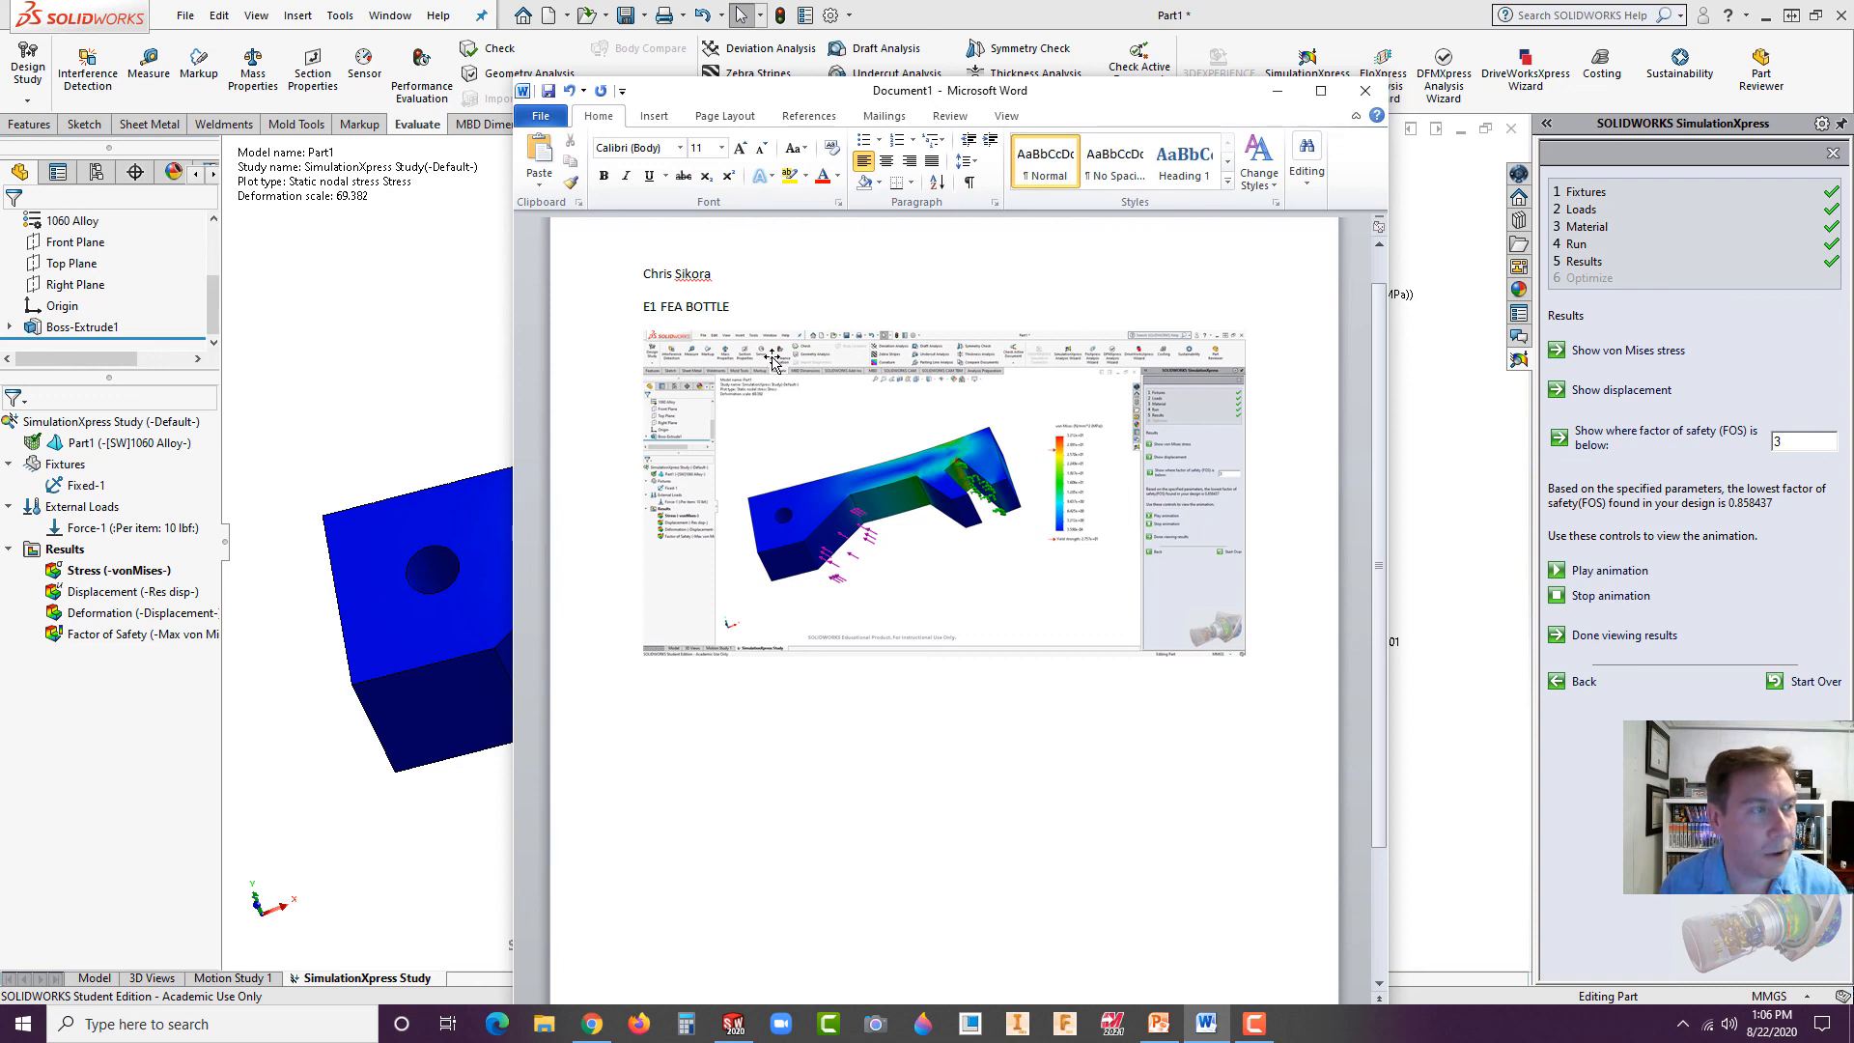
pyautogui.click(1276, 640)
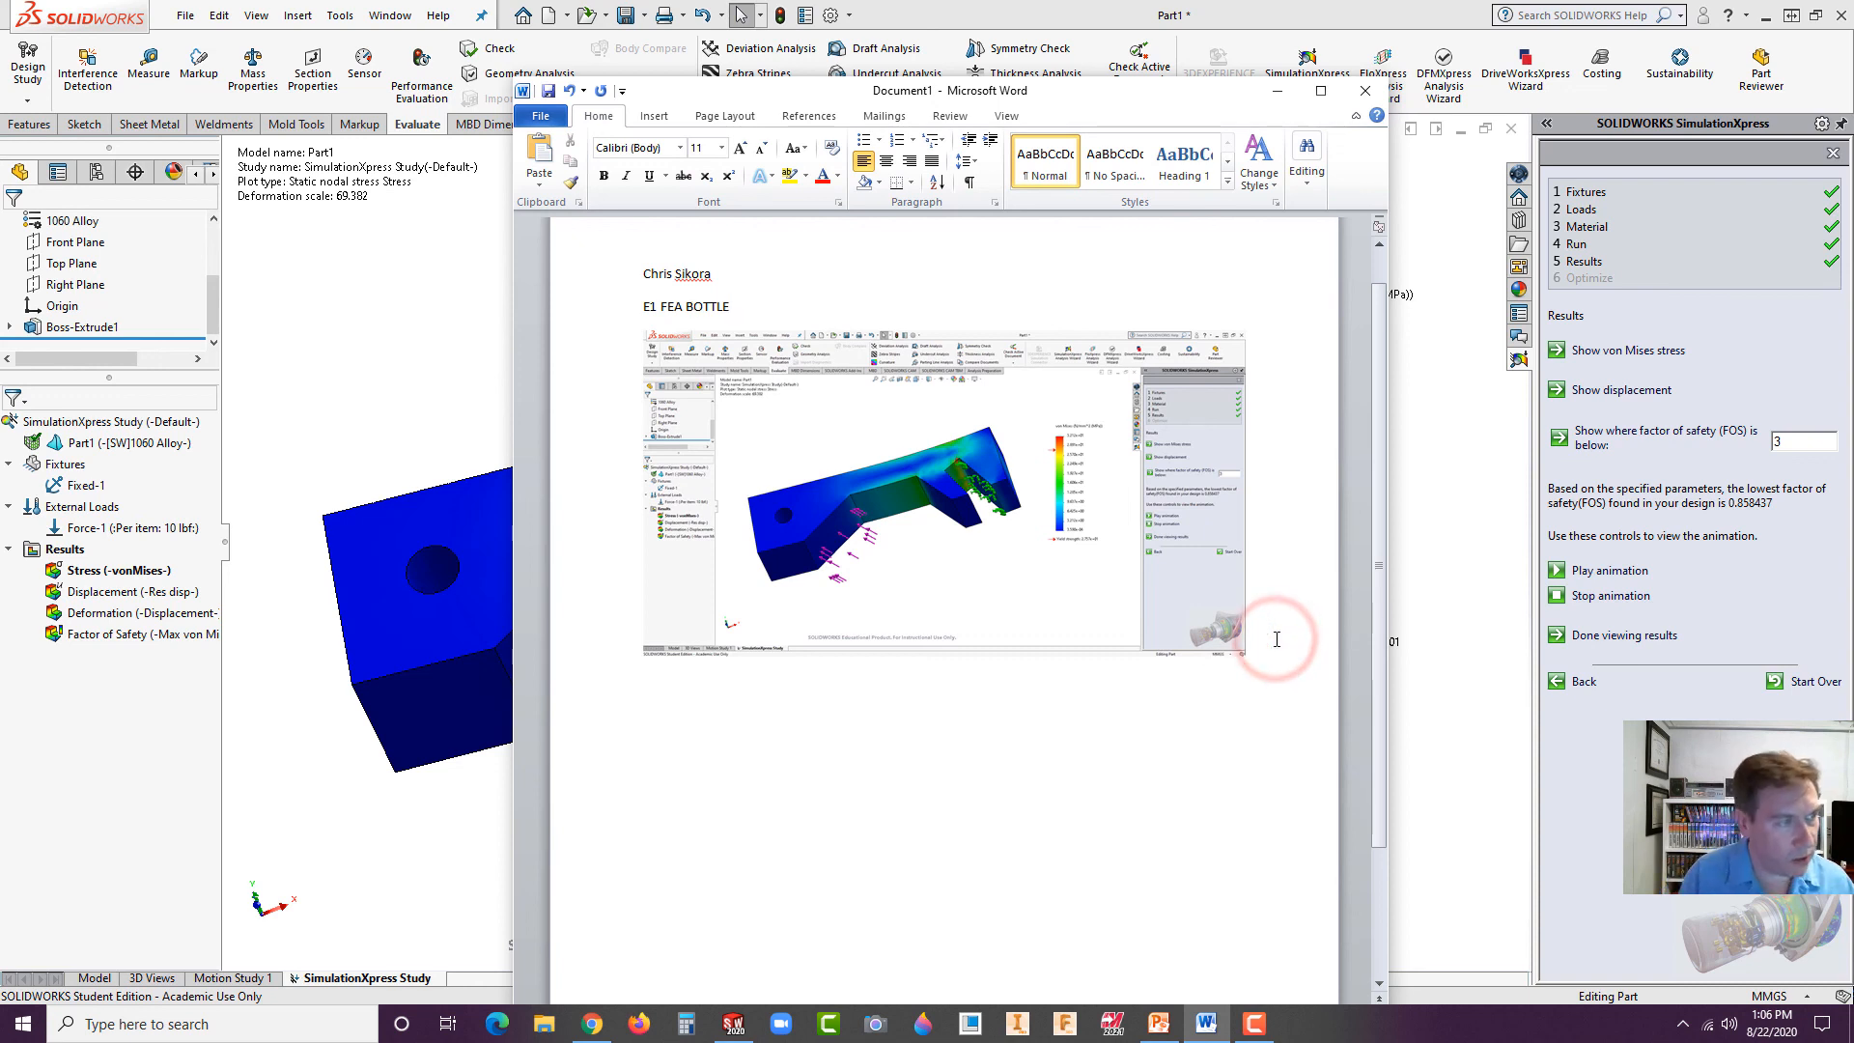
pyautogui.press('Return')
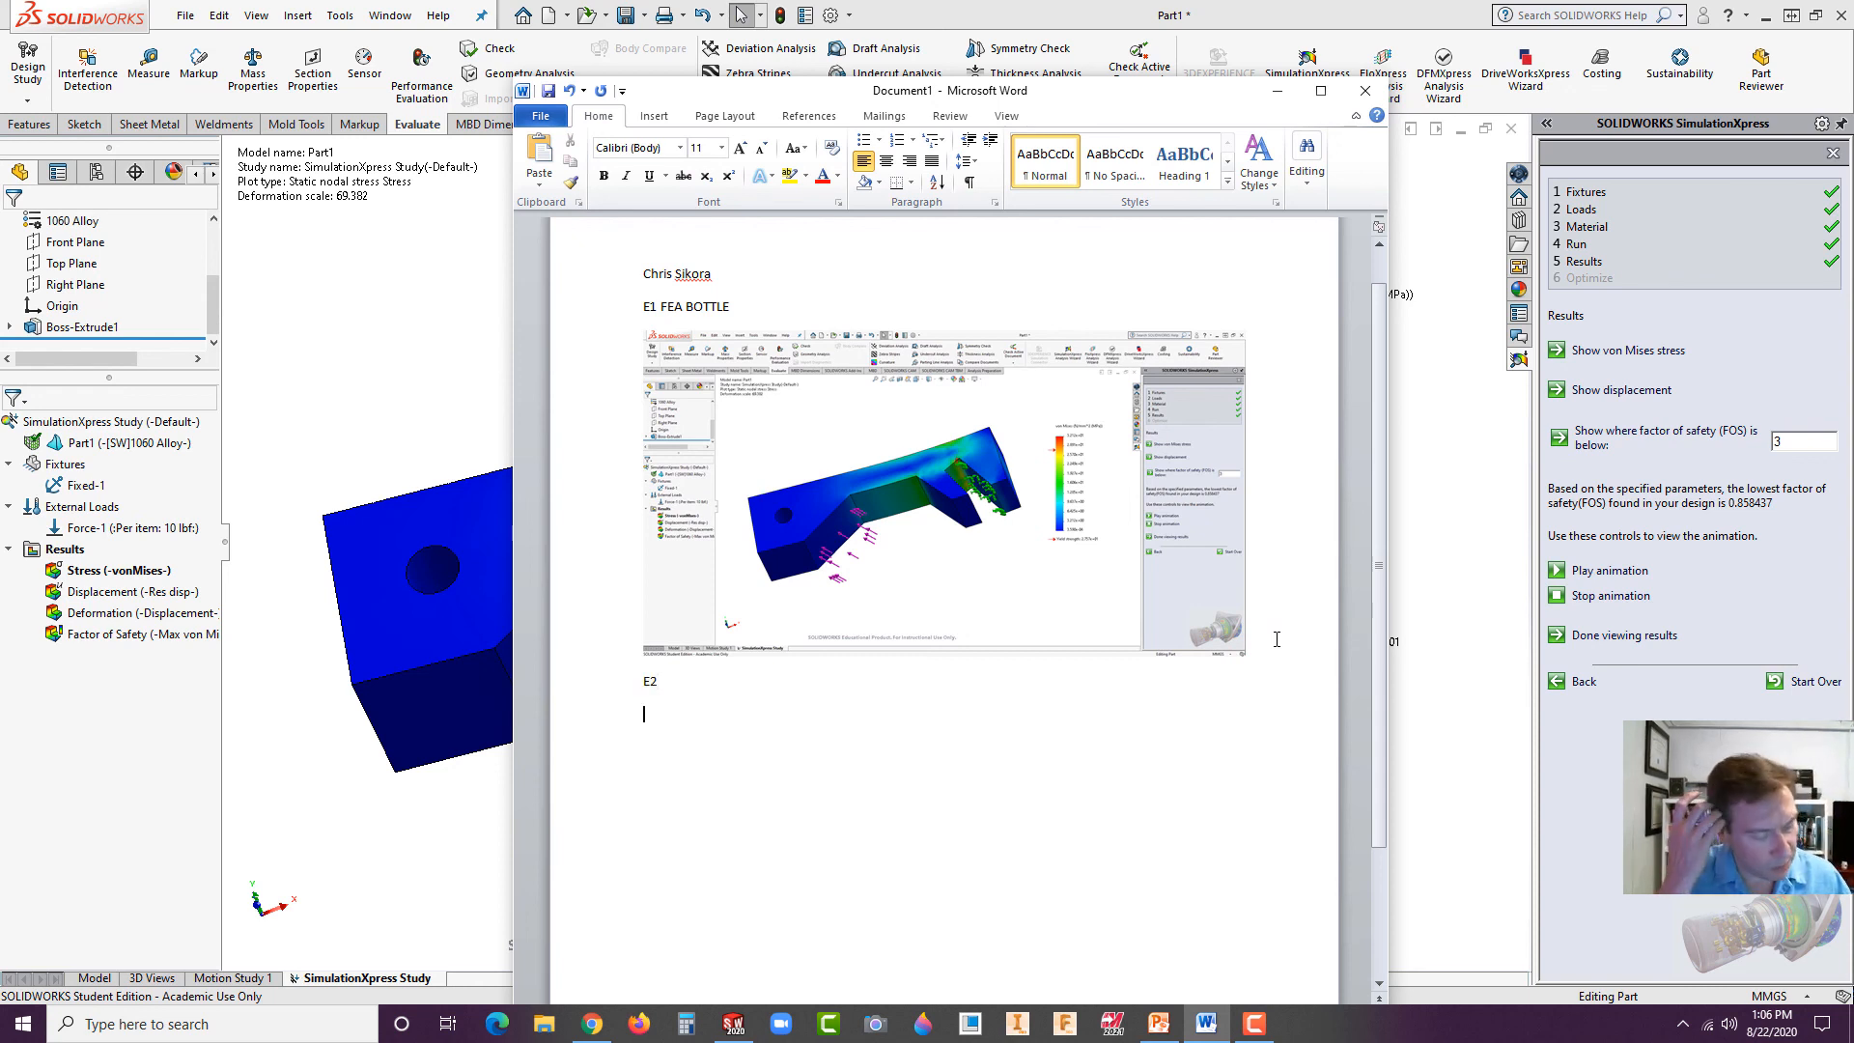
pyautogui.write('E2 PAPER')
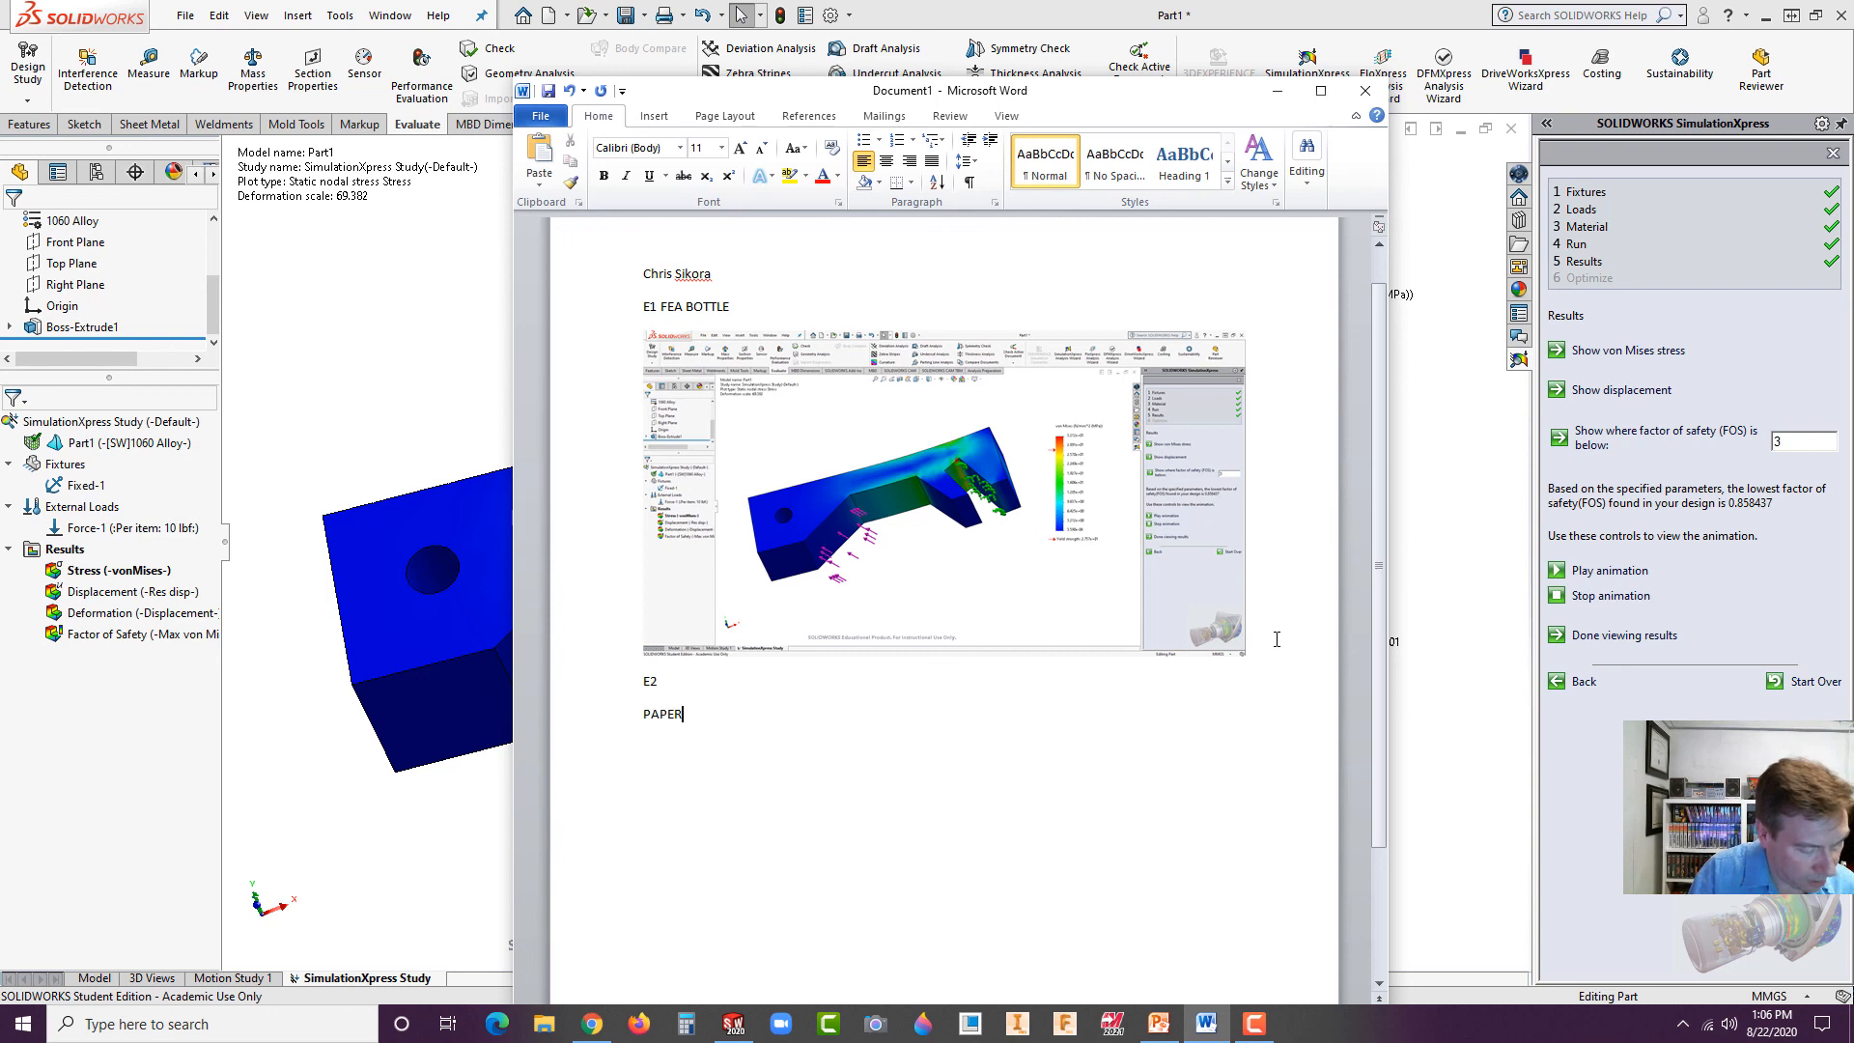
pyautogui.write('CLIP')
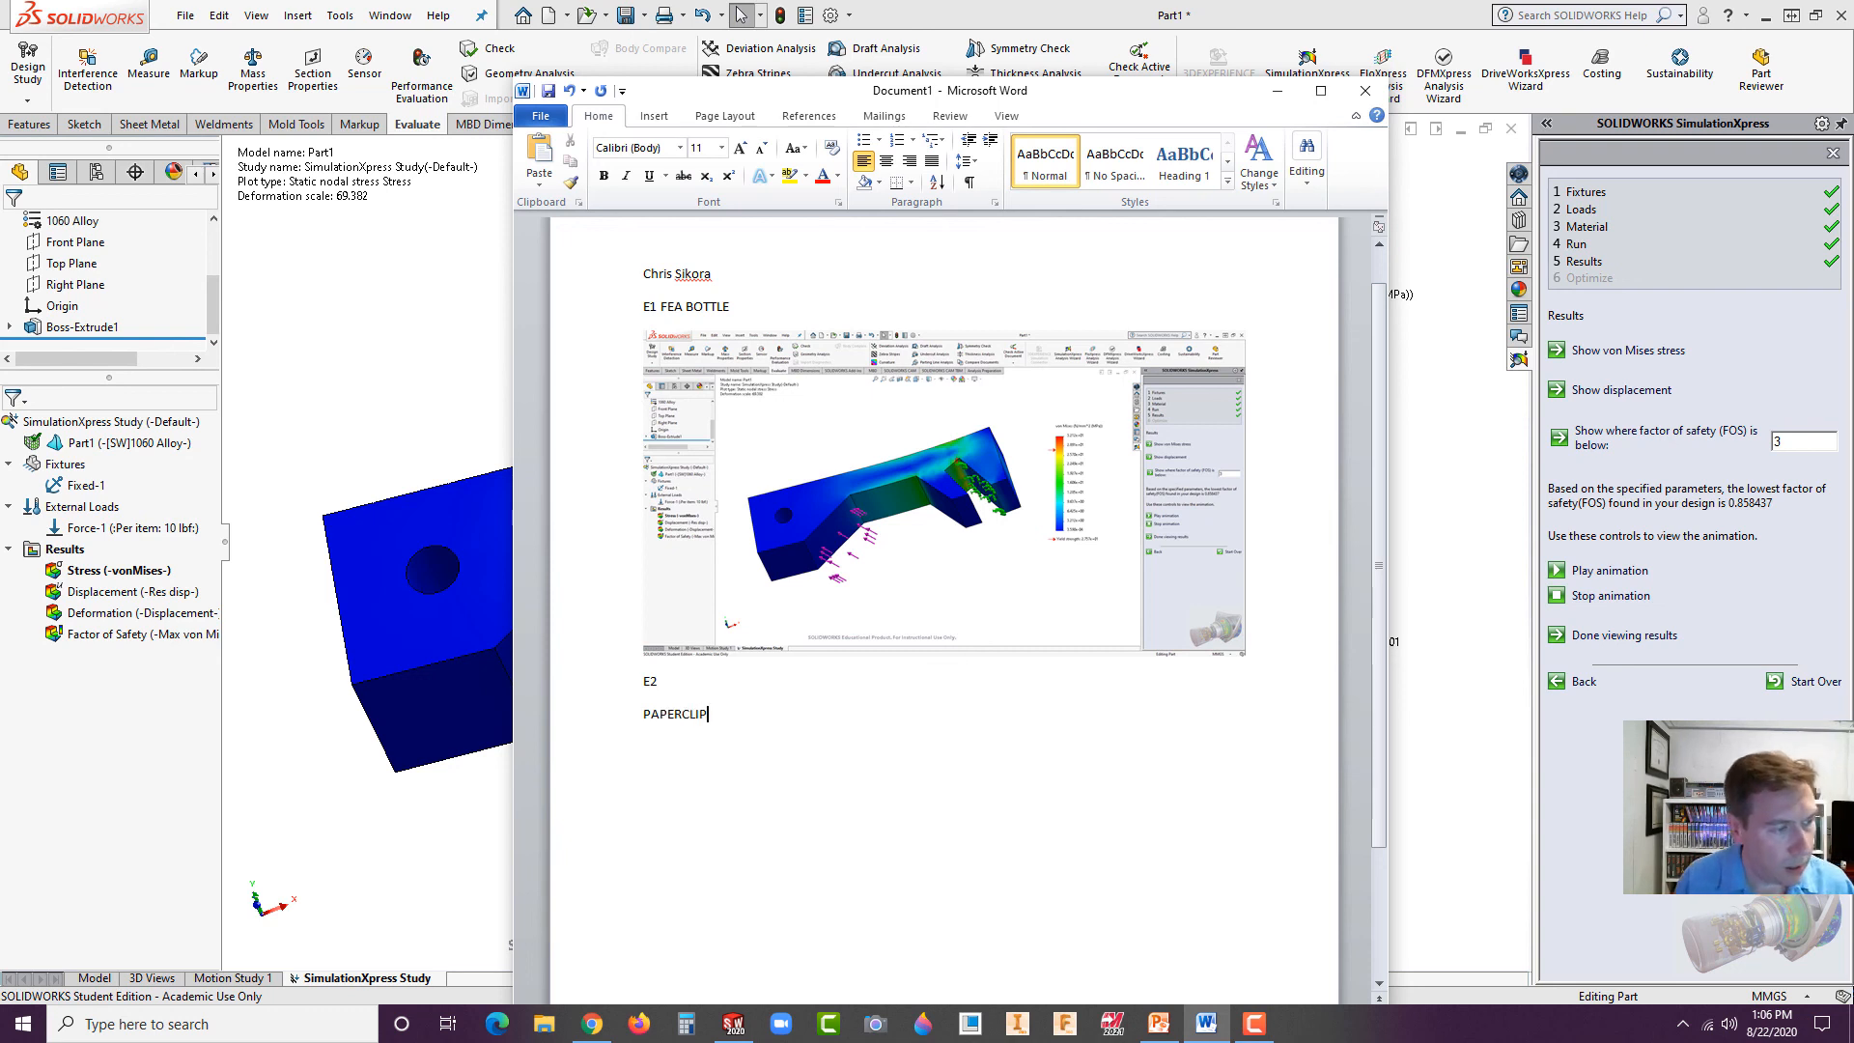
pyautogui.click(849, 701)
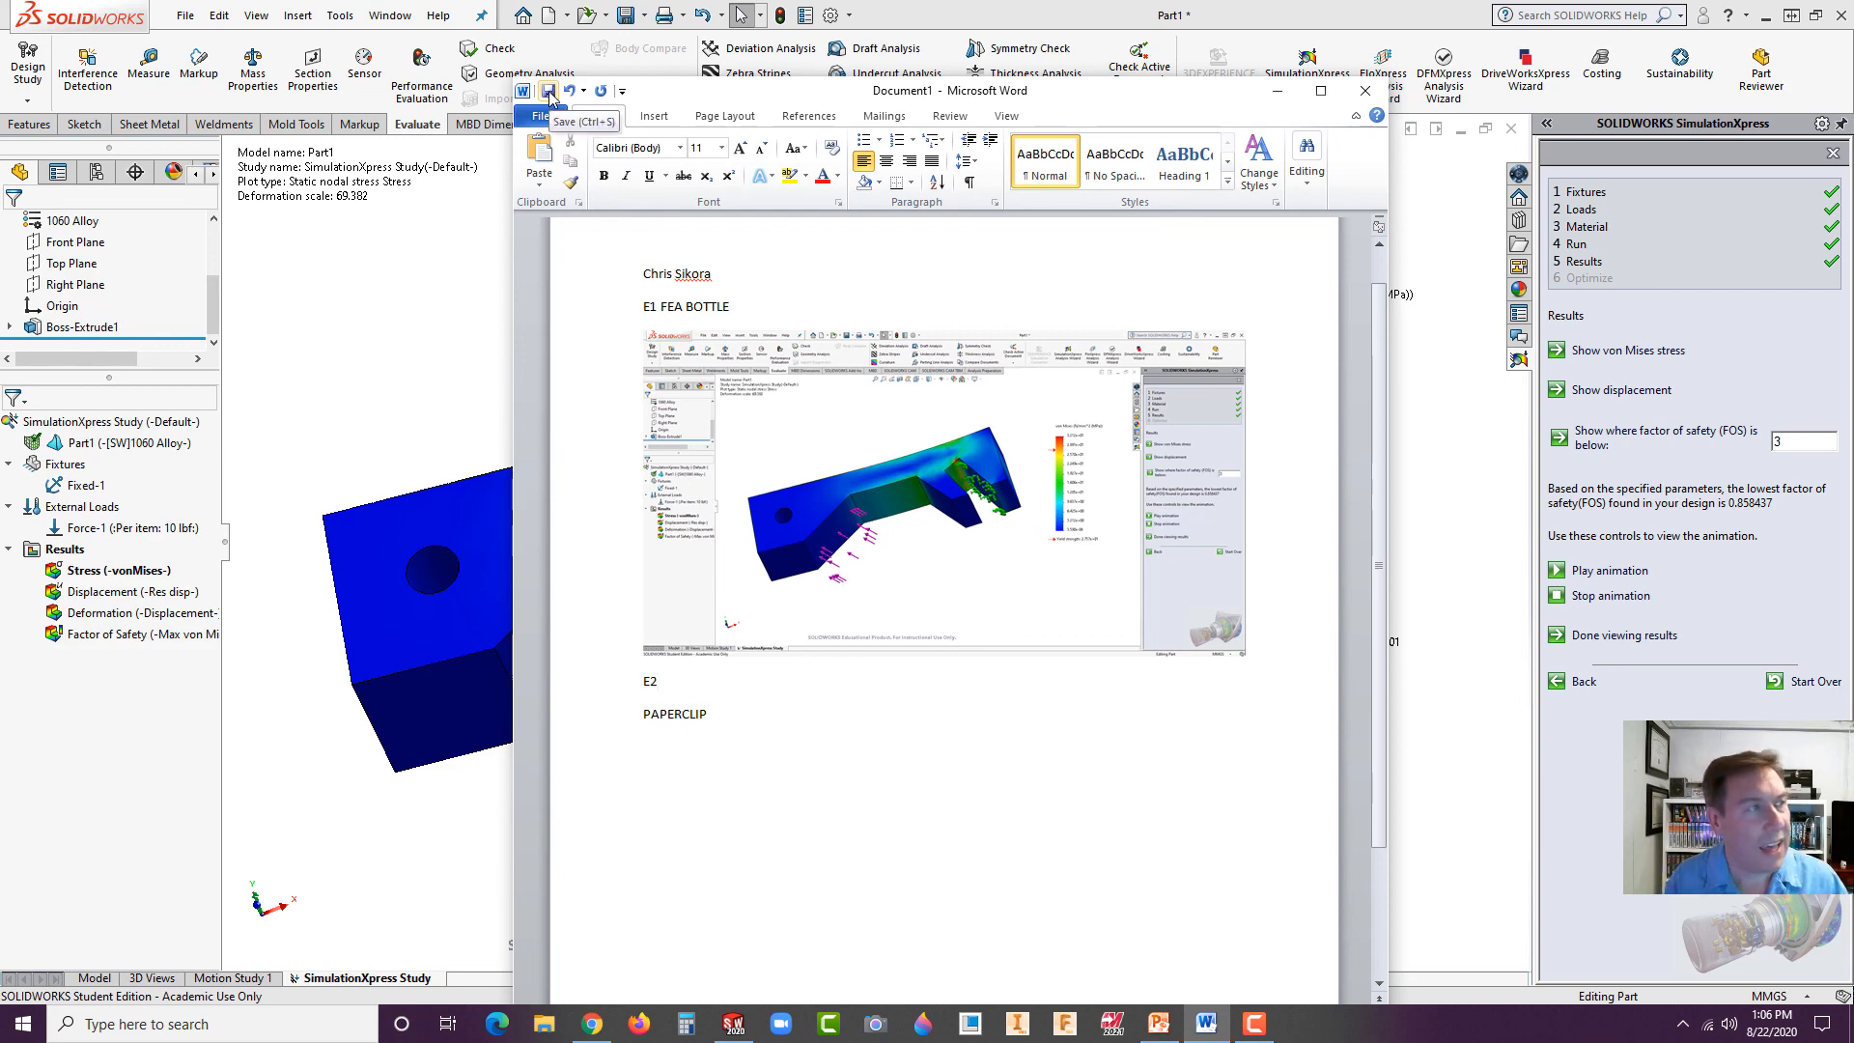
# Save the document to the Desktop as the author's first name followed by 'Portfolio'.
pyautogui.click(548, 94)
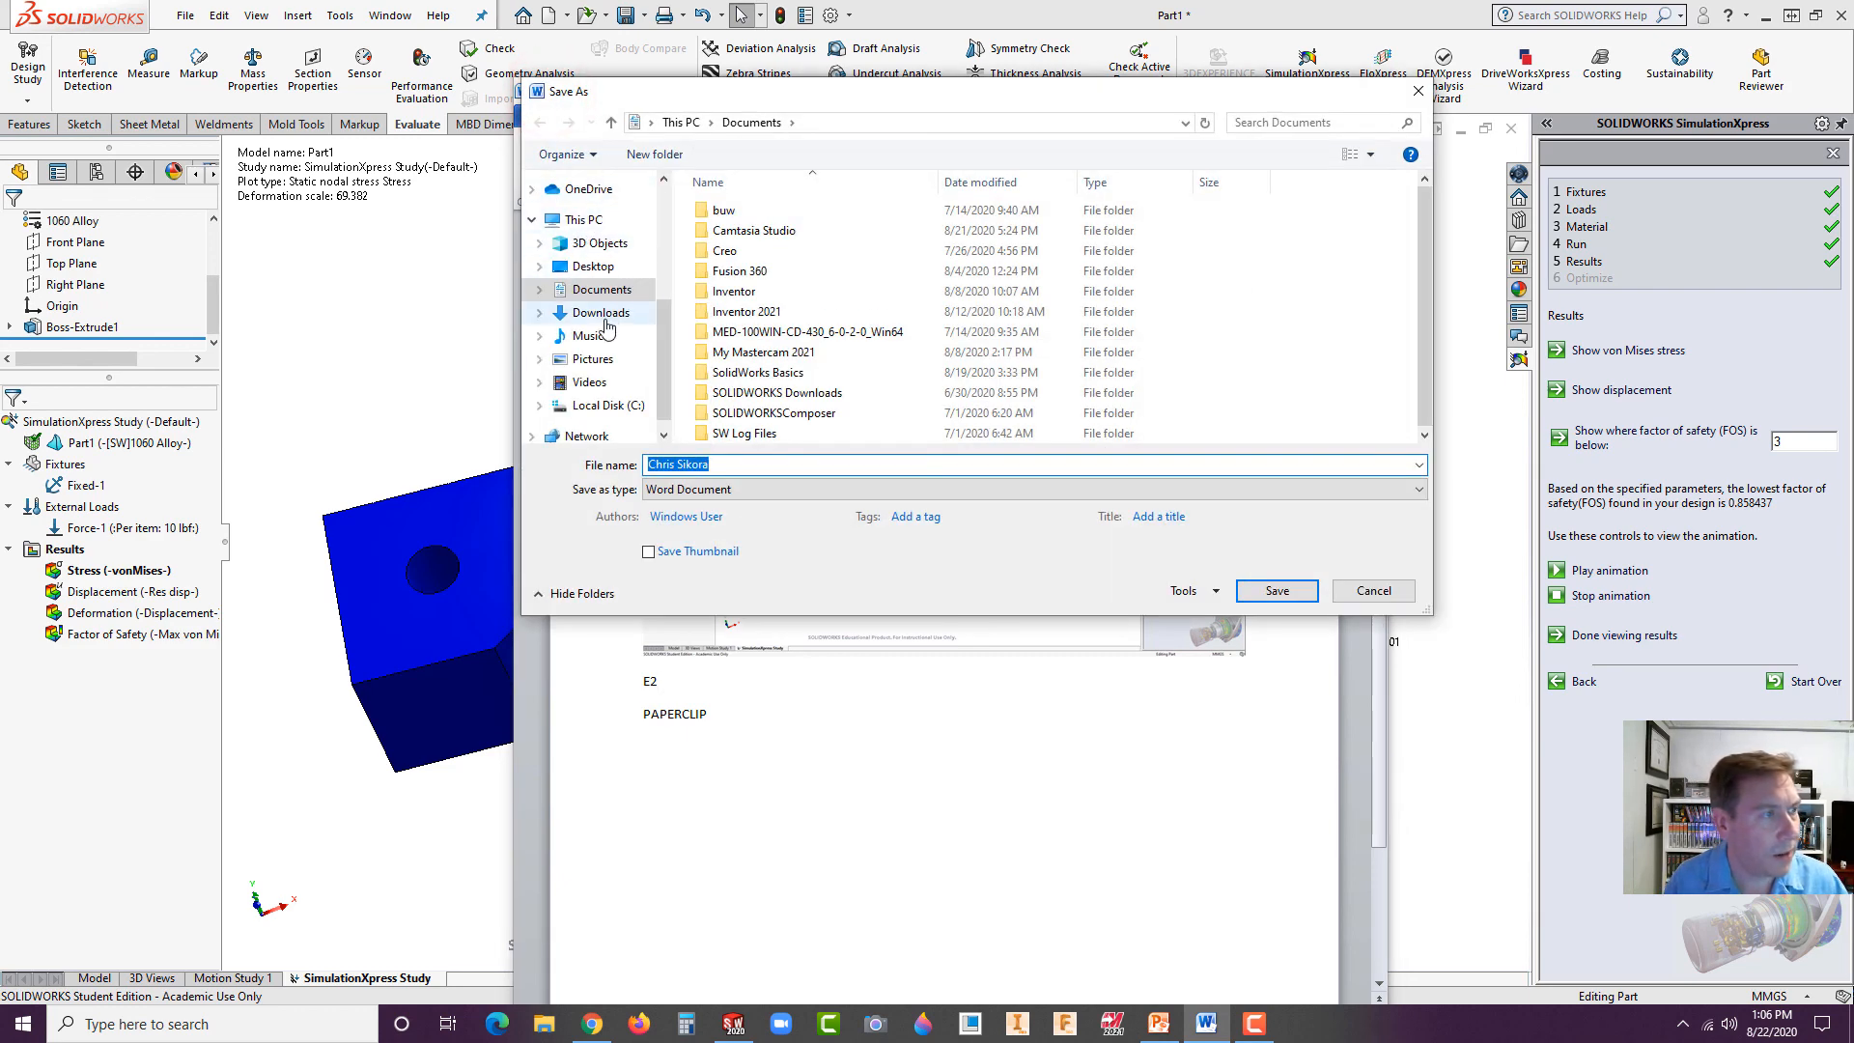
pyautogui.click(593, 266)
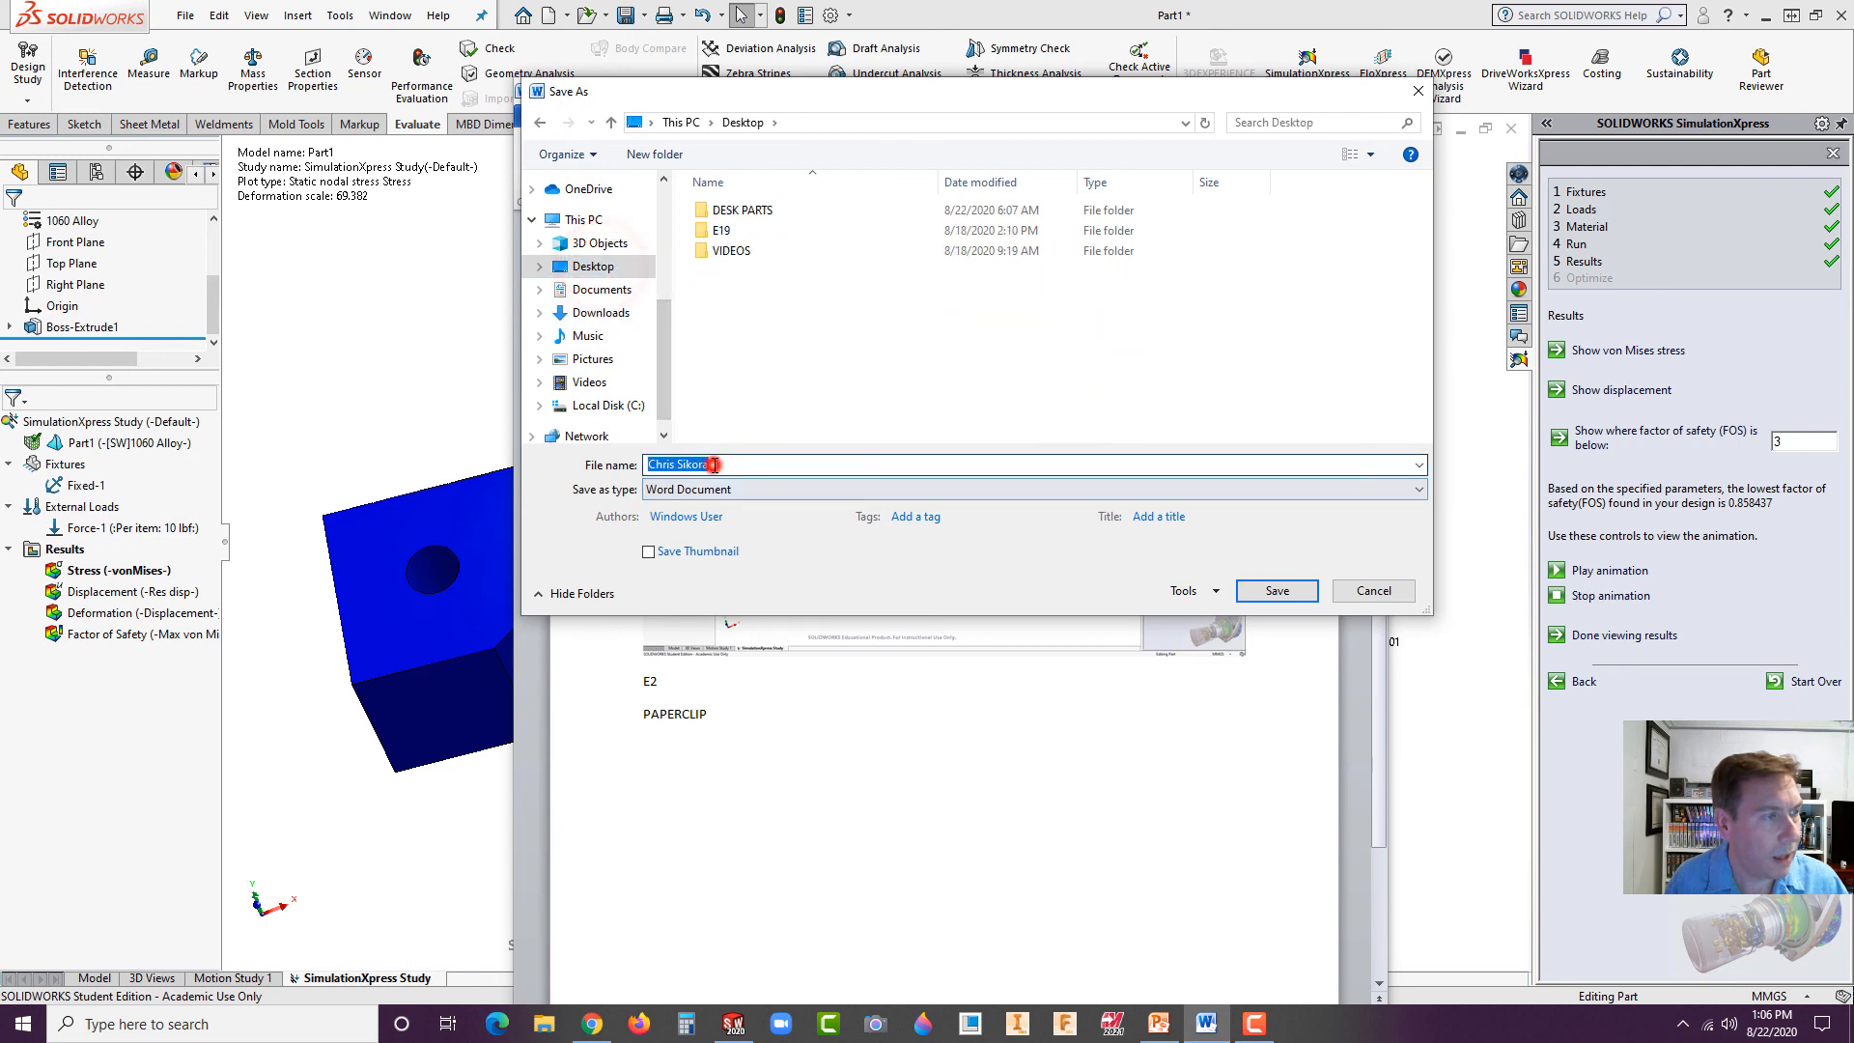
pyautogui.moveTo(677, 465); pyautogui.dragTo(715, 464)
pyautogui.press('BackSpace')
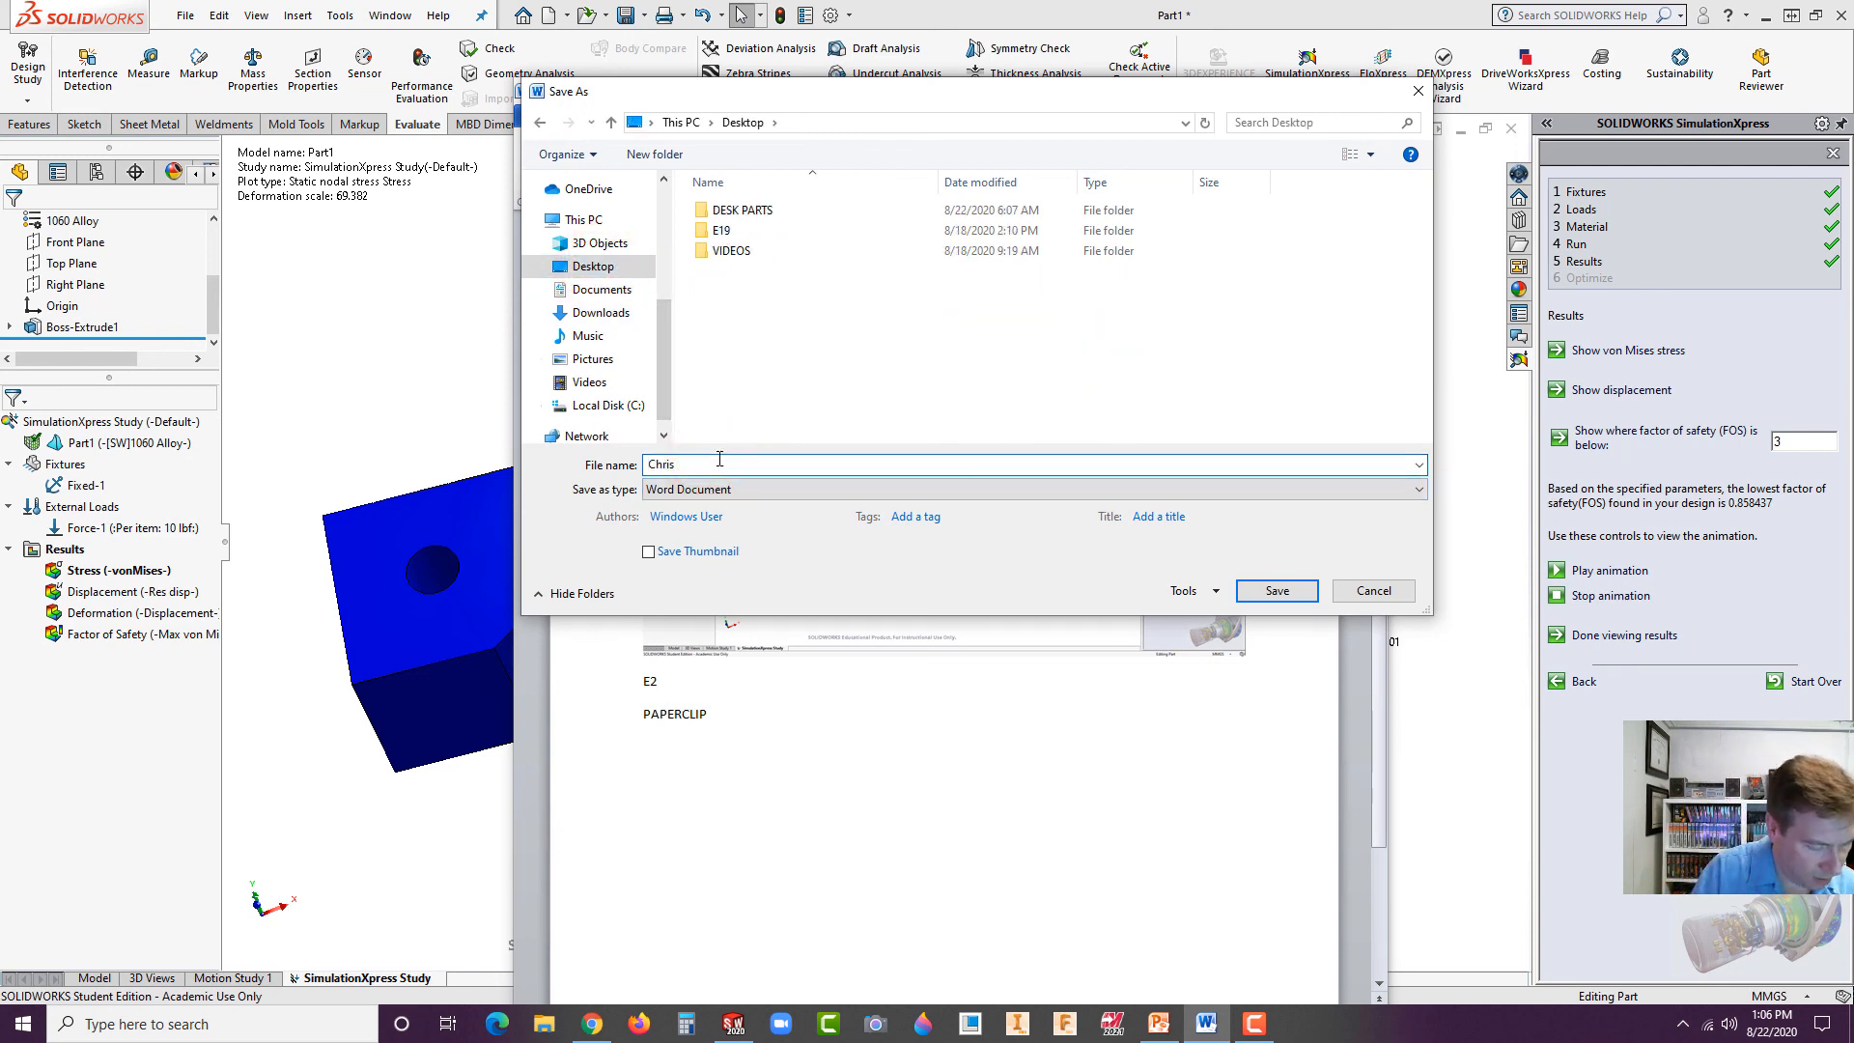
pyautogui.write('Portfol')
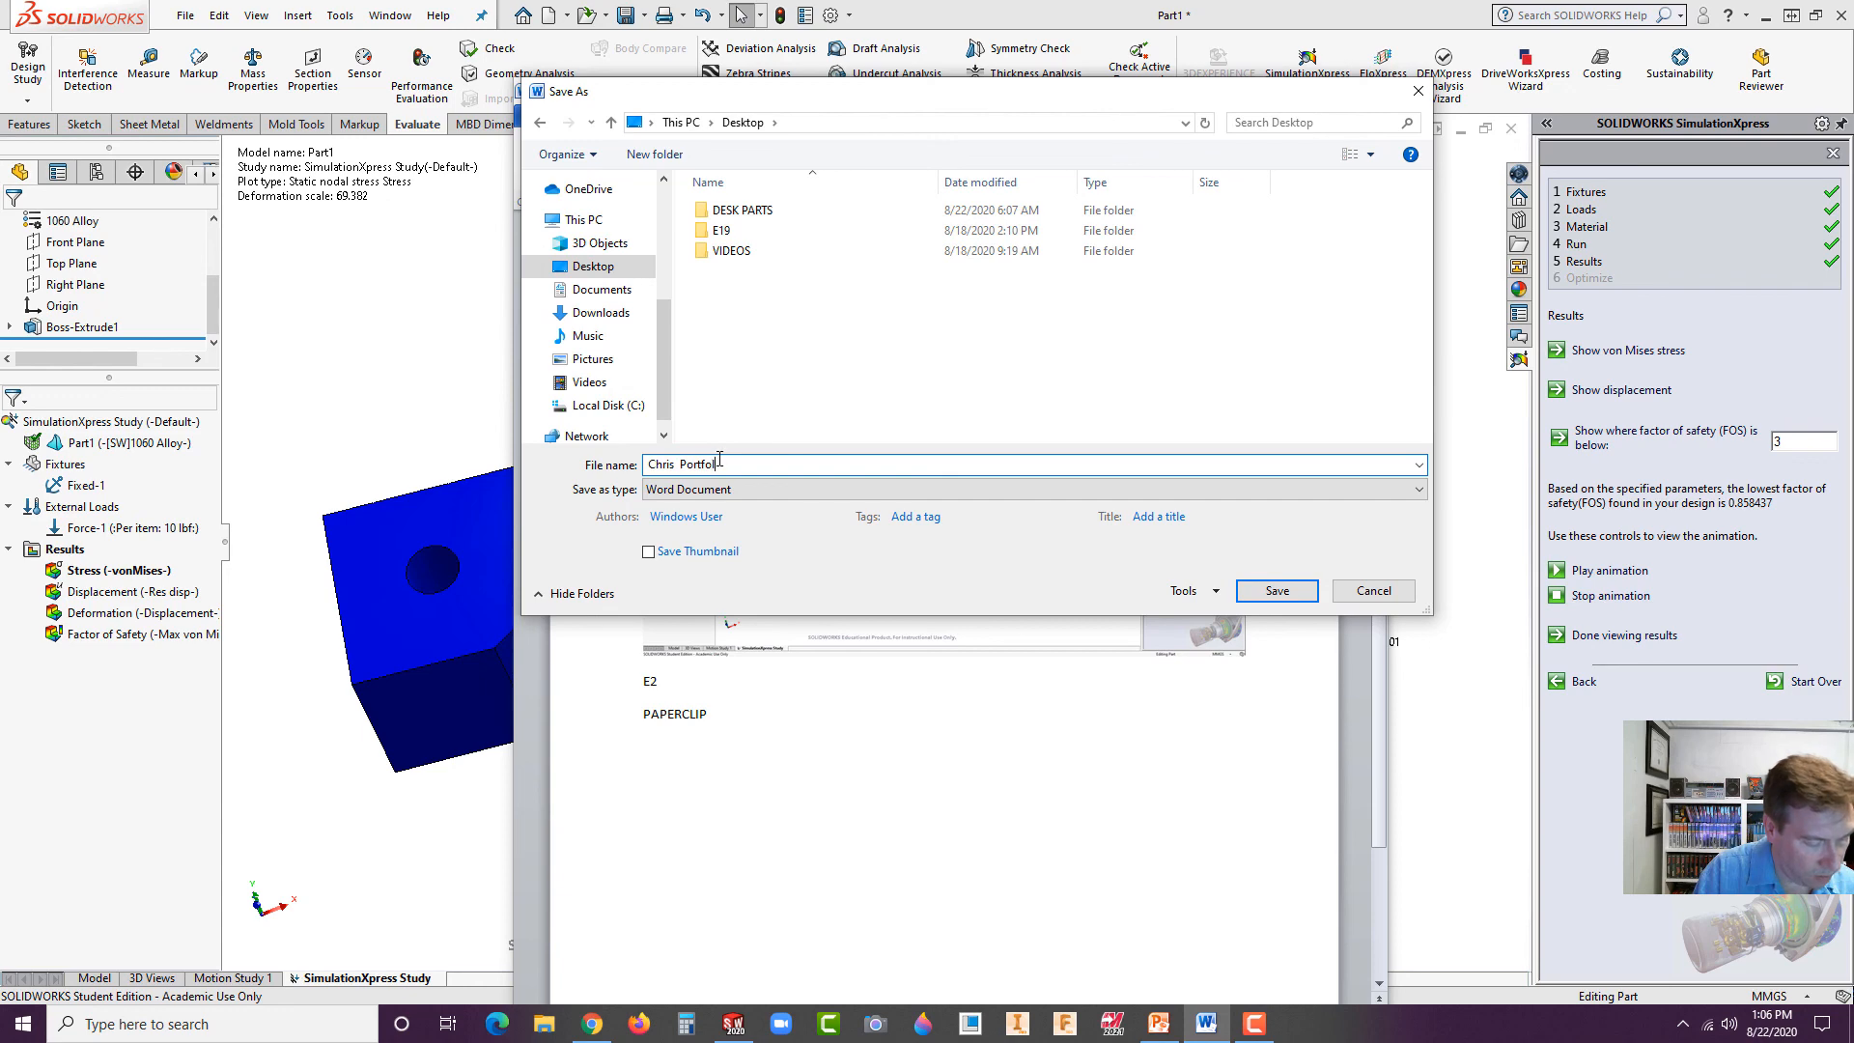
pyautogui.write('io')
pyautogui.click(1281, 585)
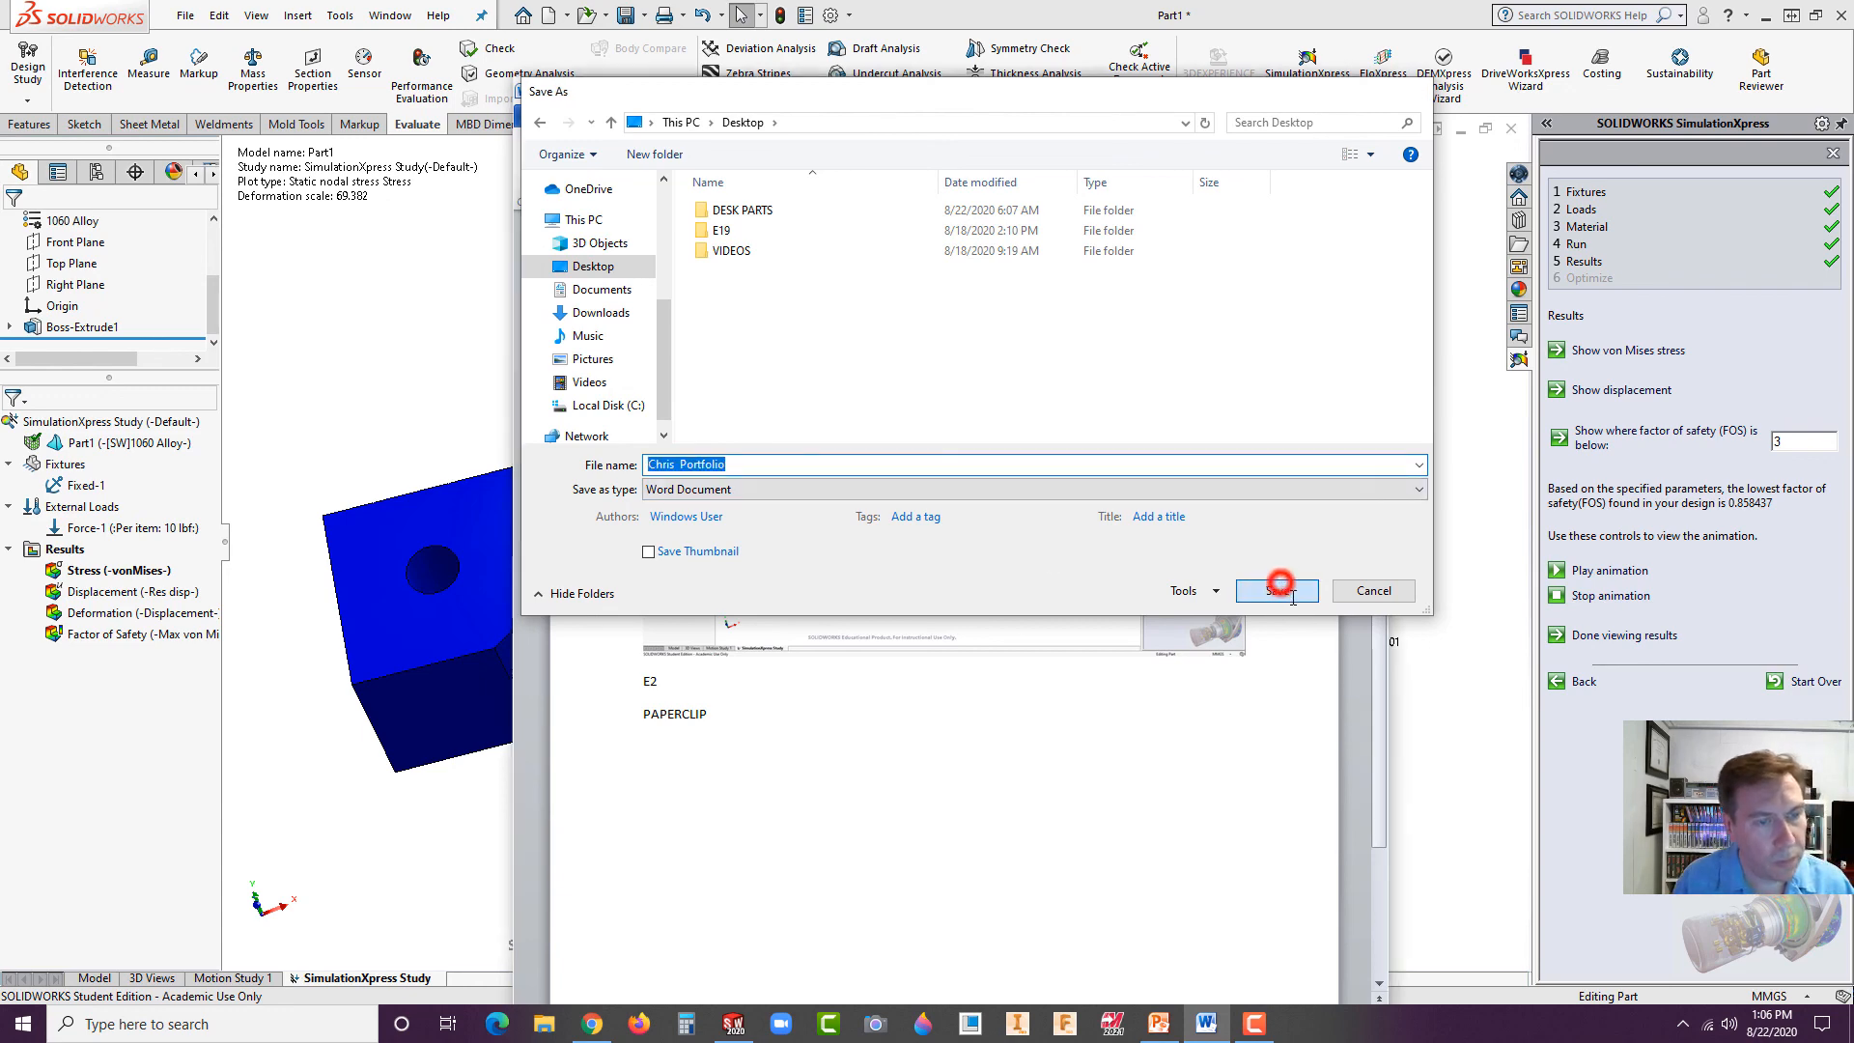